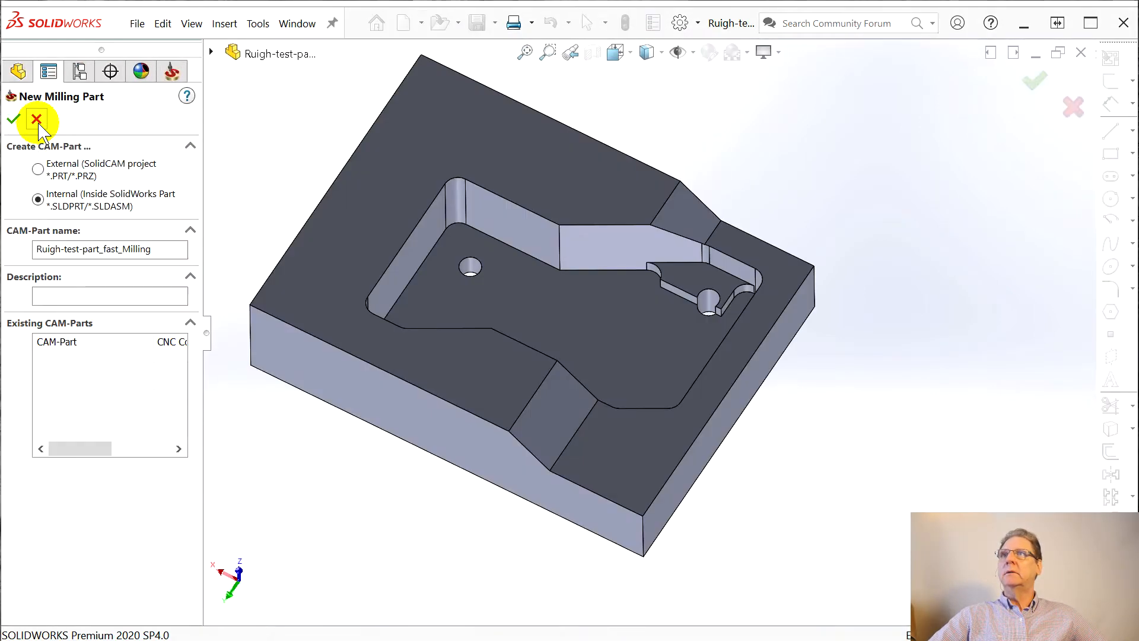
# Create an internal milling CAM-Part named Ruigh-test.
pyautogui.click(155, 249)
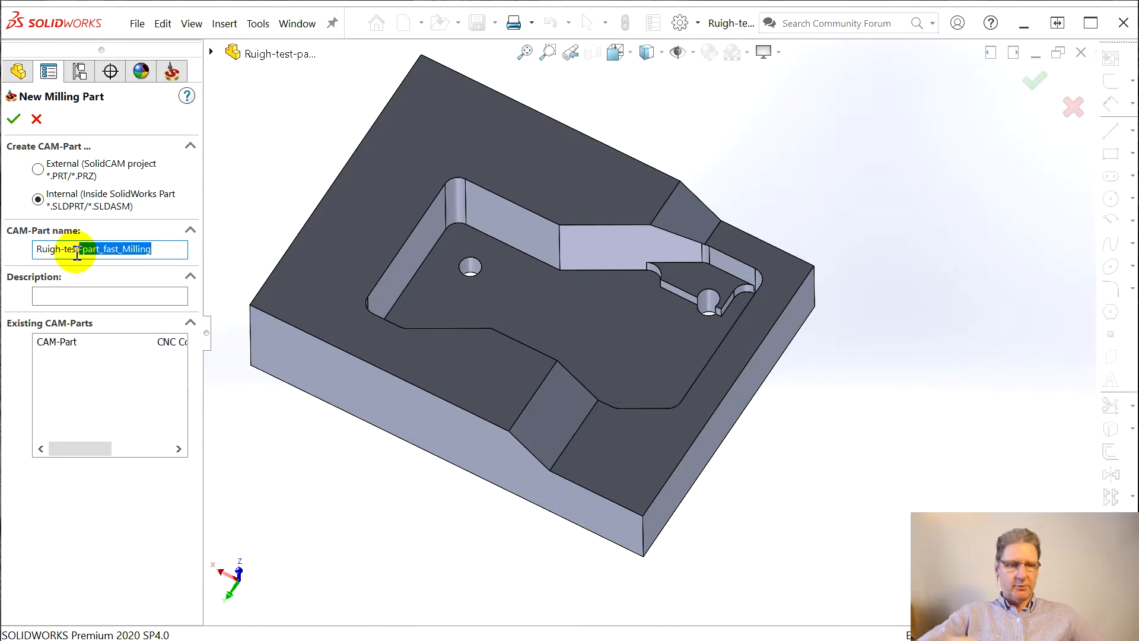
pyautogui.press('BackSpace')
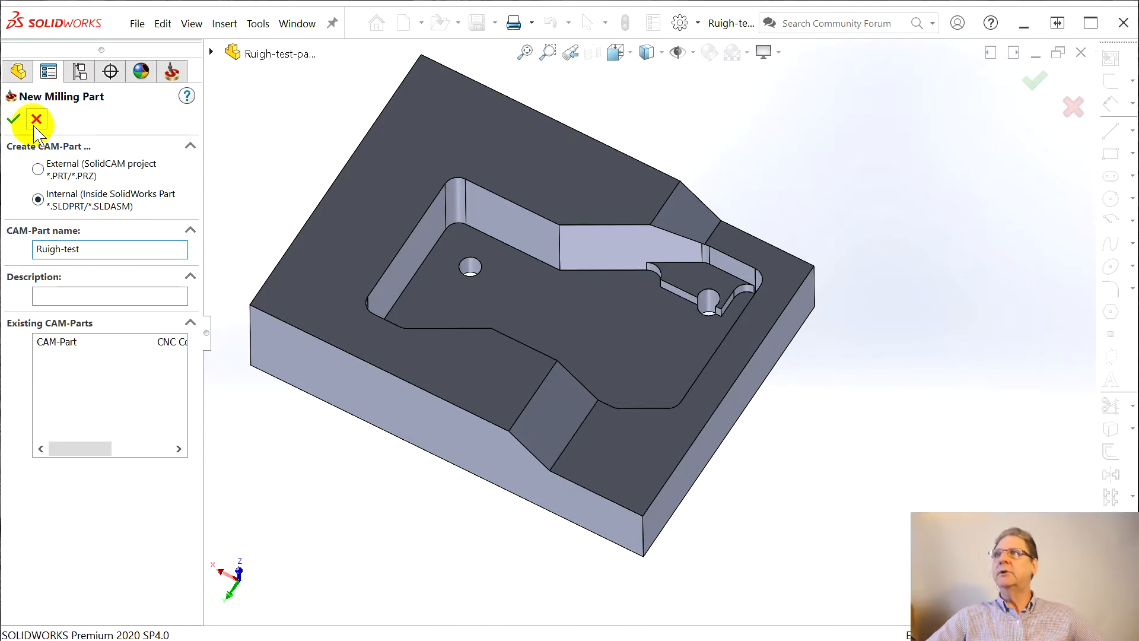
pyautogui.click(13, 121)
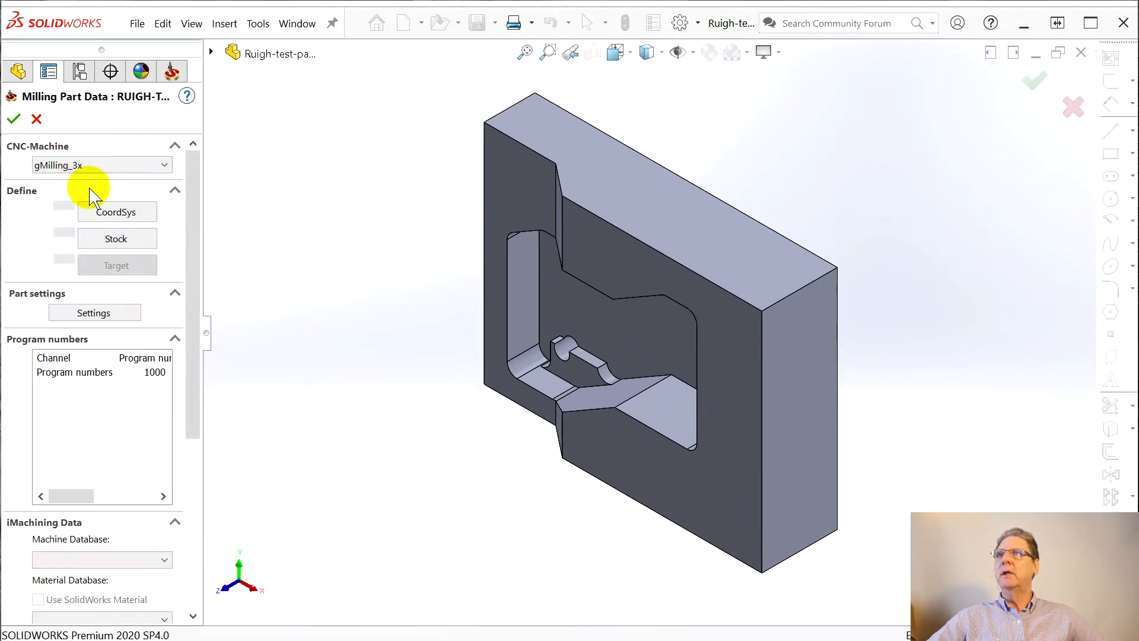
# Define machine coordinate system 1 from the part's large top face, with its origin at that face's rear-left corner.
pyautogui.click(116, 213)
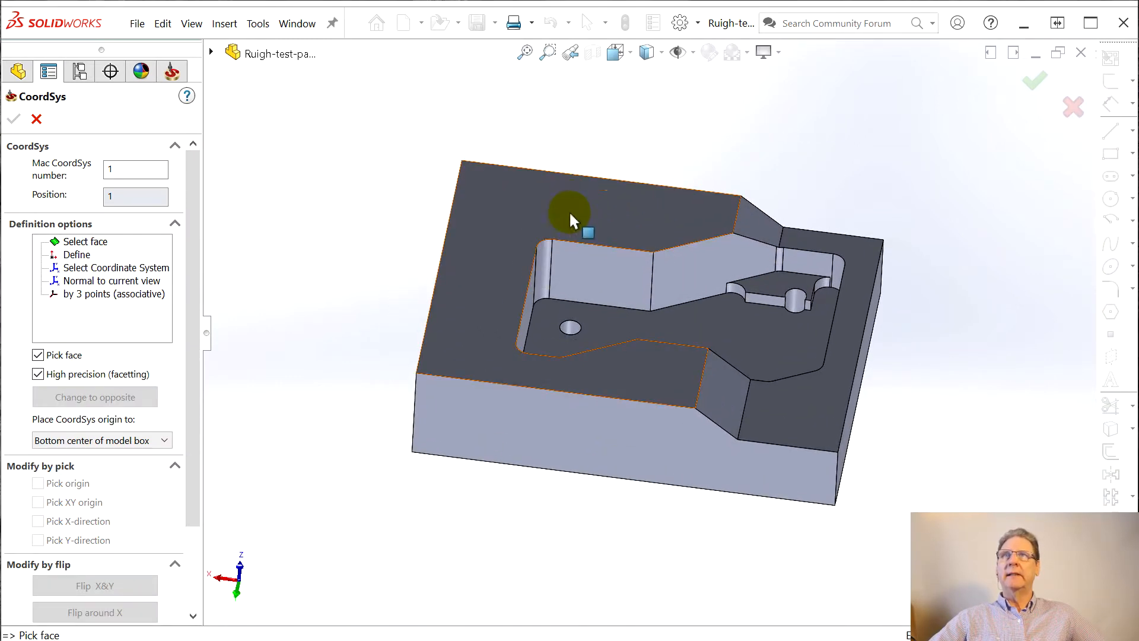
pyautogui.click(504, 204)
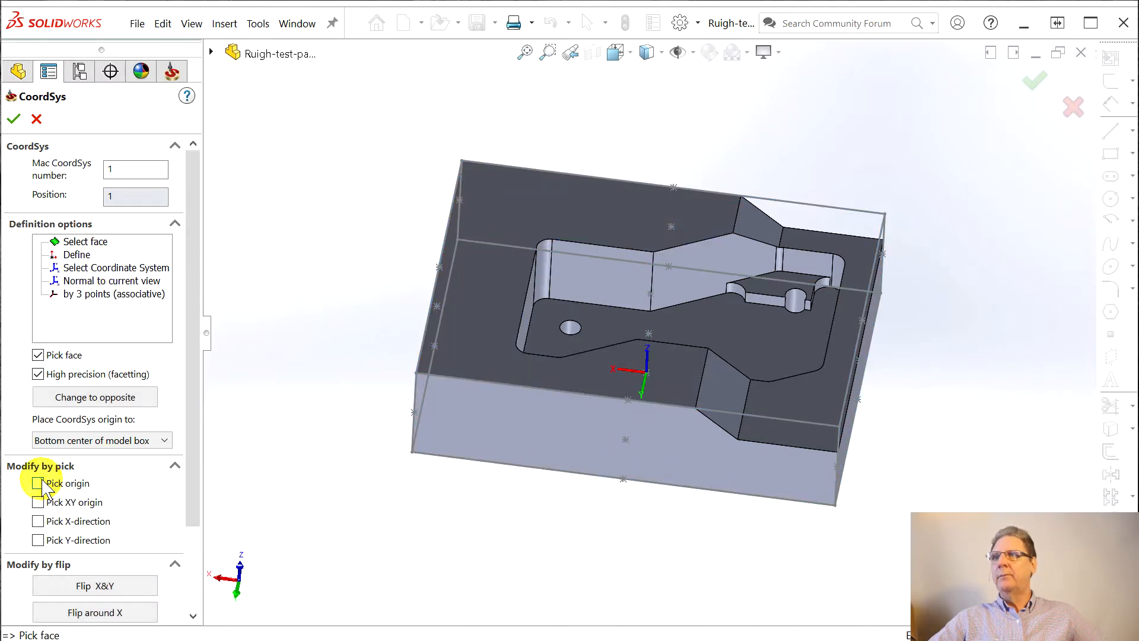
pyautogui.click(38, 483)
pyautogui.click(461, 161)
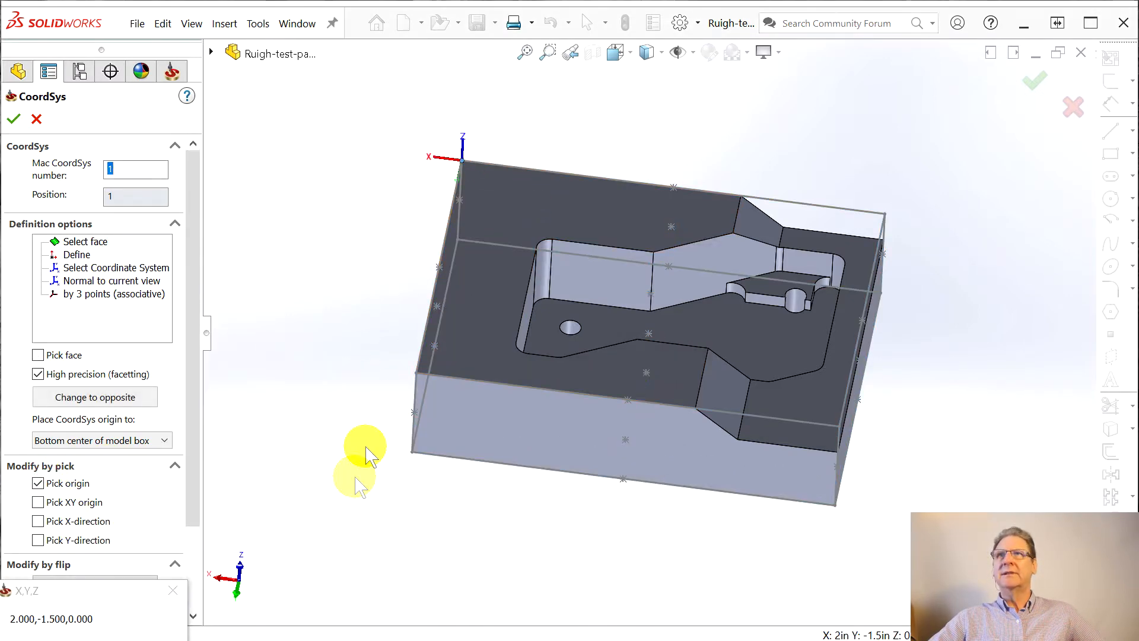
# Flip the coordinate system around Z, accept its level data and rename position 1 to Top setup.
pyautogui.scroll(-3, 178, 486)
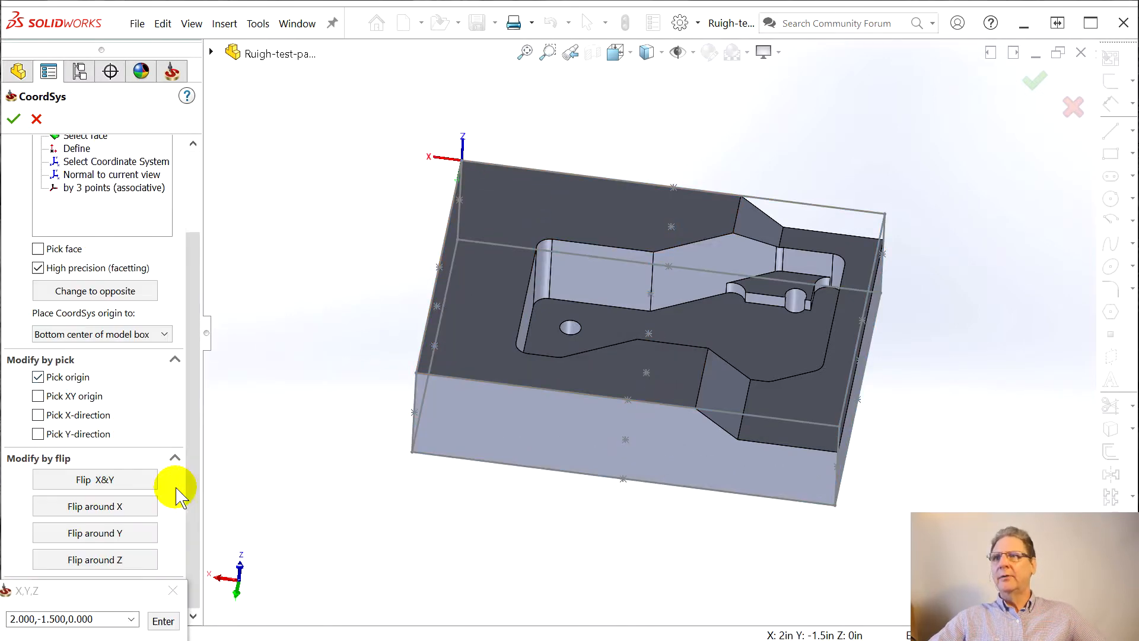
pyautogui.click(117, 559)
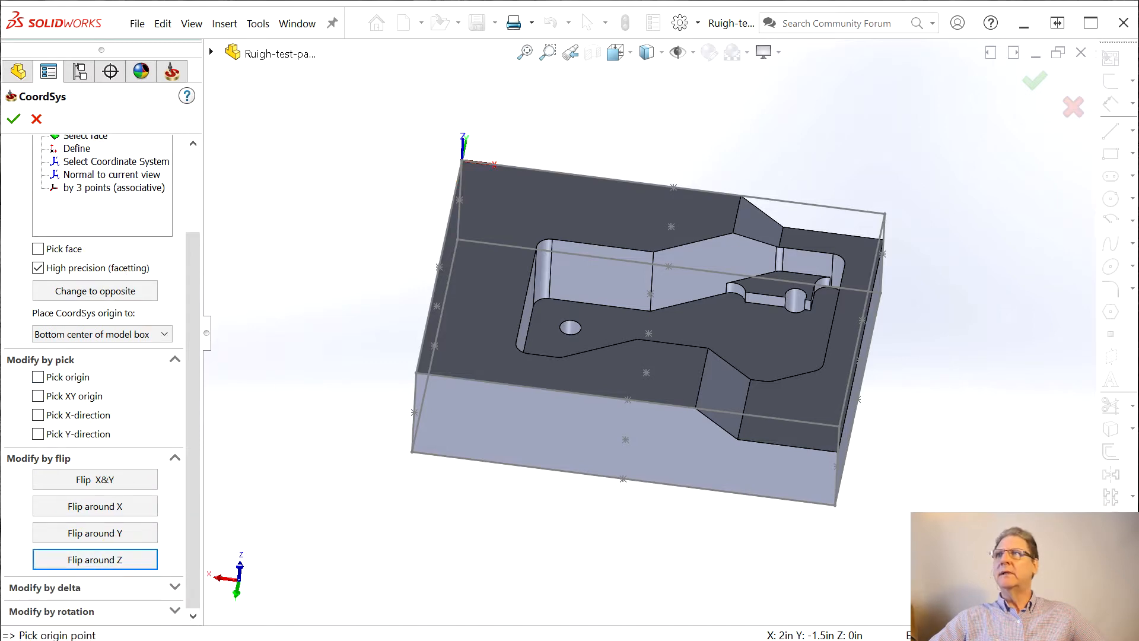
pyautogui.click(14, 120)
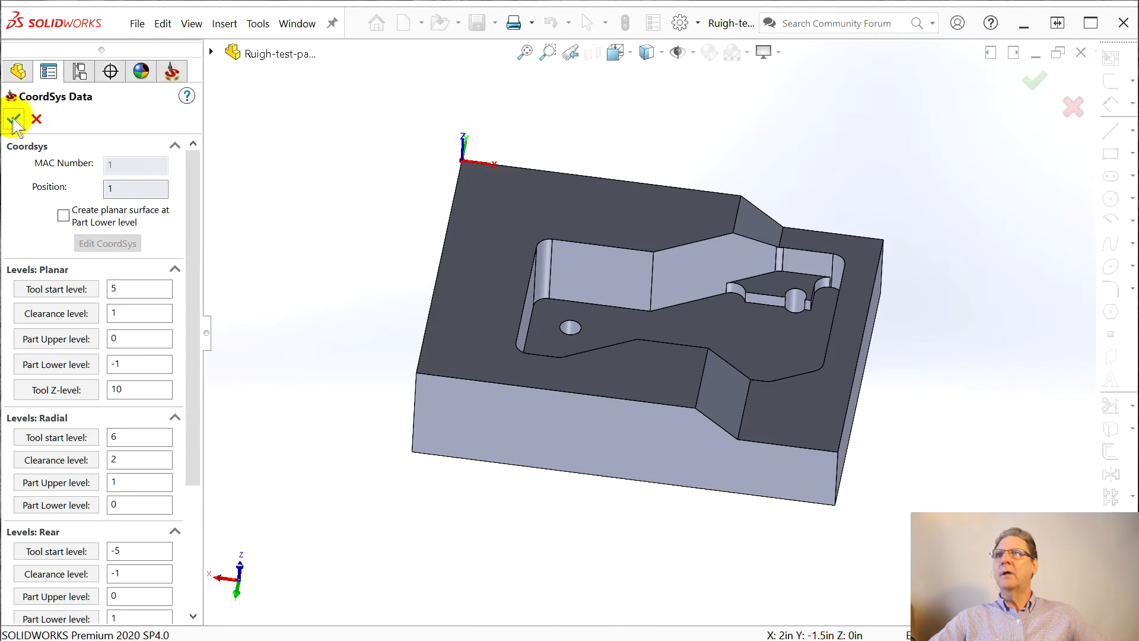
pyautogui.click(13, 120)
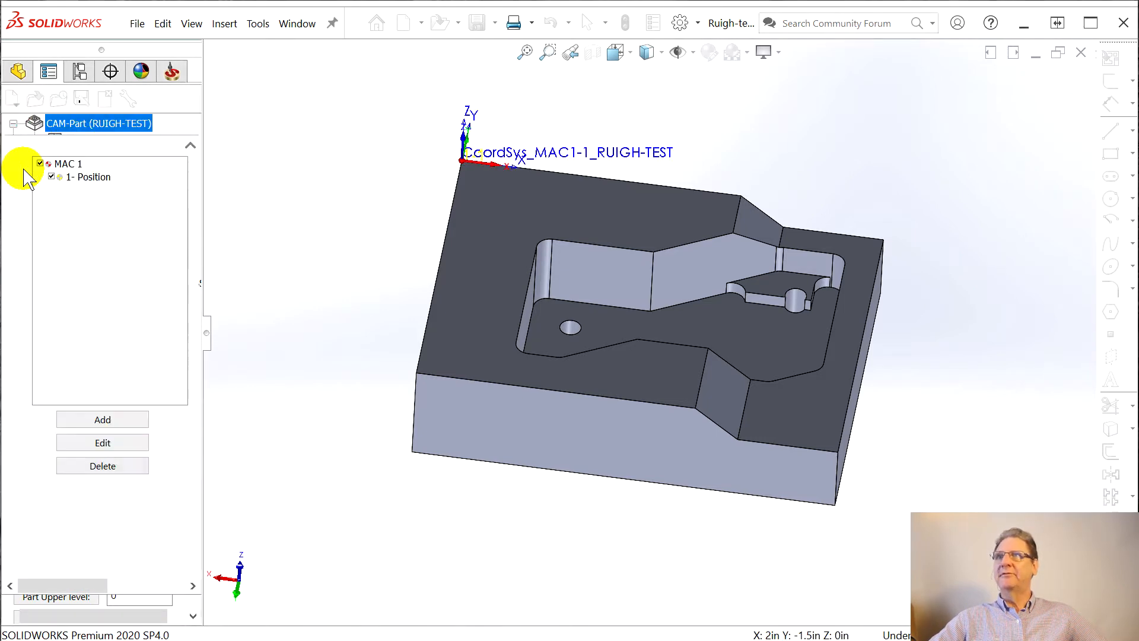
pyautogui.click(72, 176)
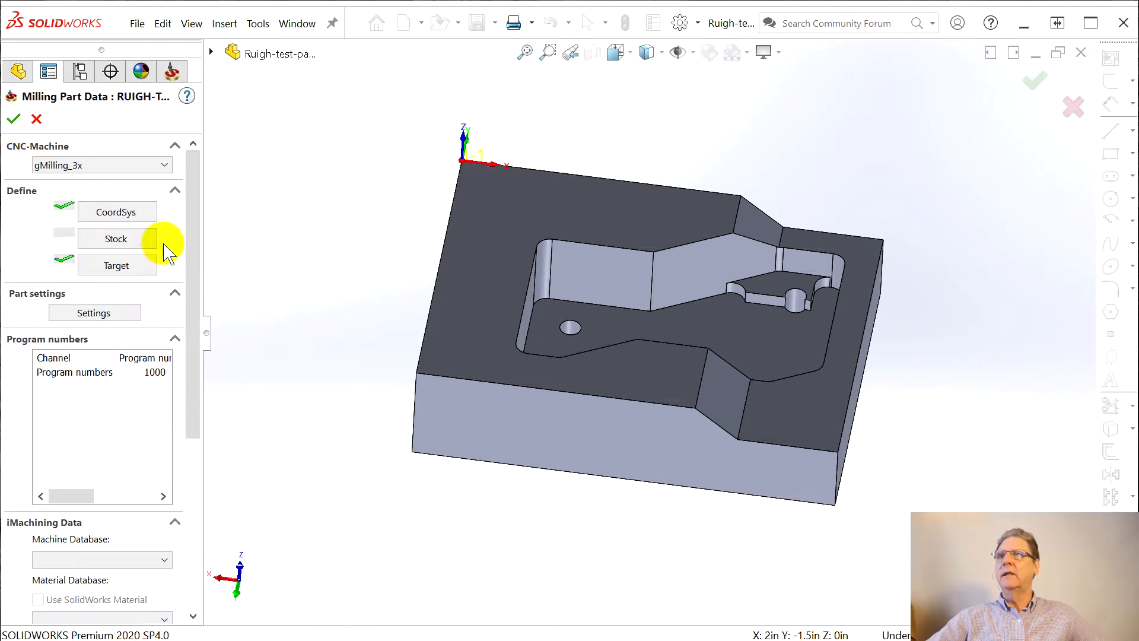
# Define box stock by stock size around the part solid, with X 4.5, Y 3.5 and Z 1.5 inches.
pyautogui.click(99, 244)
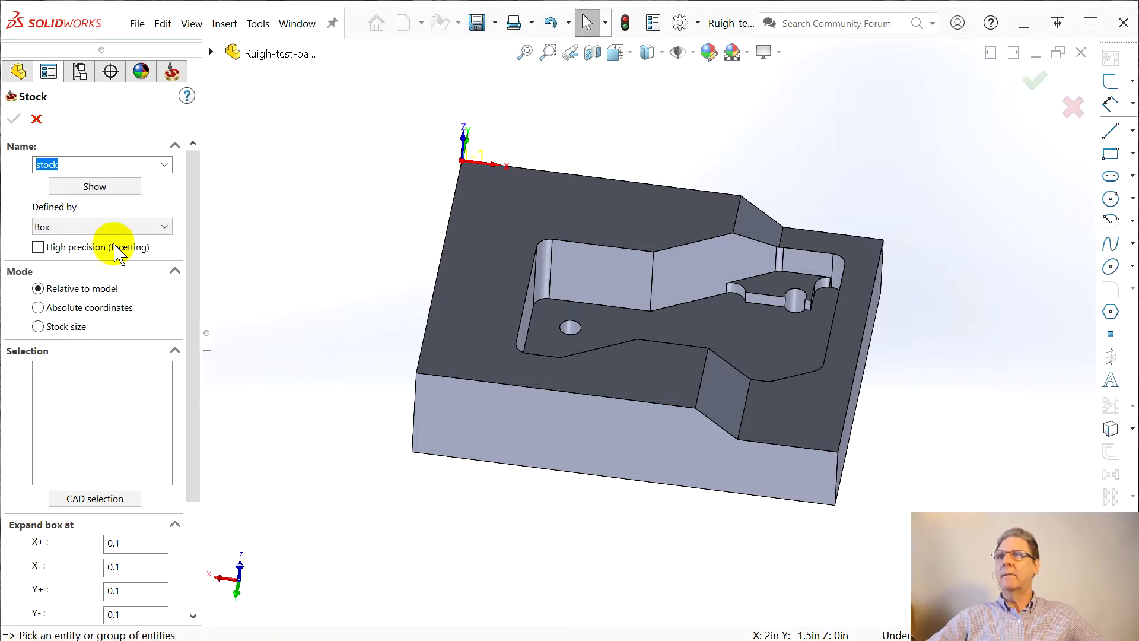
pyautogui.click(38, 327)
pyautogui.click(480, 307)
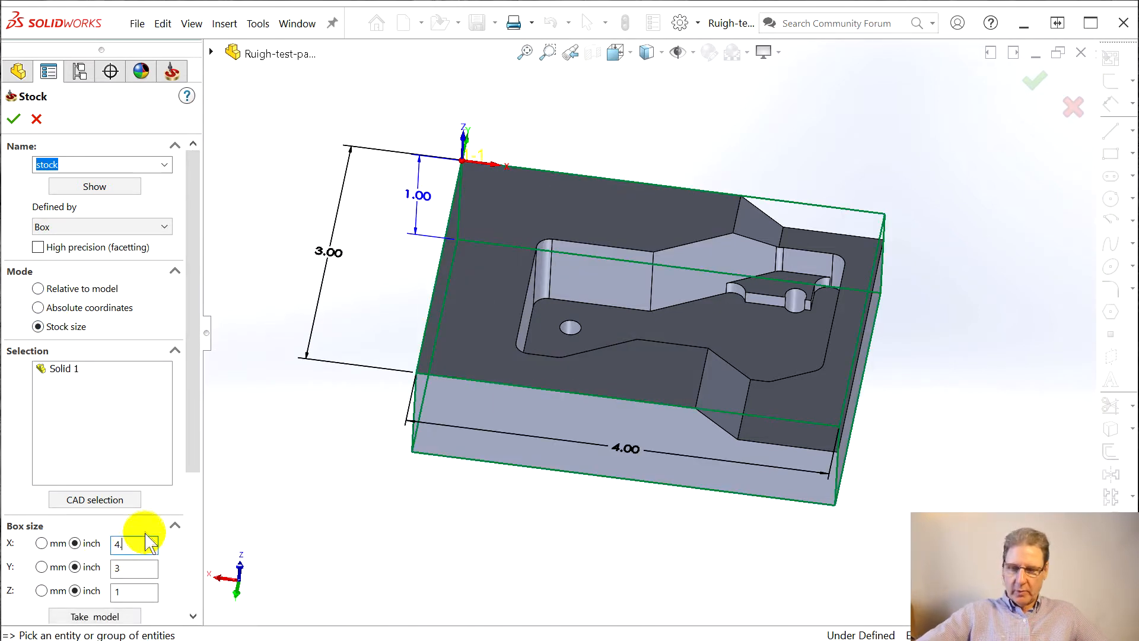
pyautogui.click(146, 576)
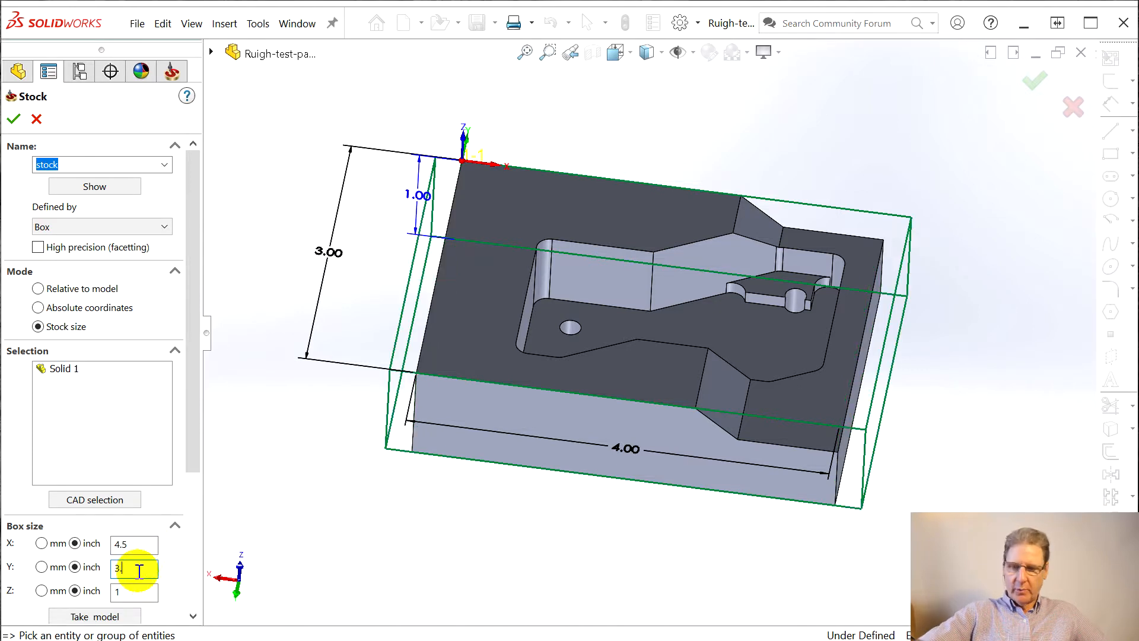
pyautogui.click(139, 593)
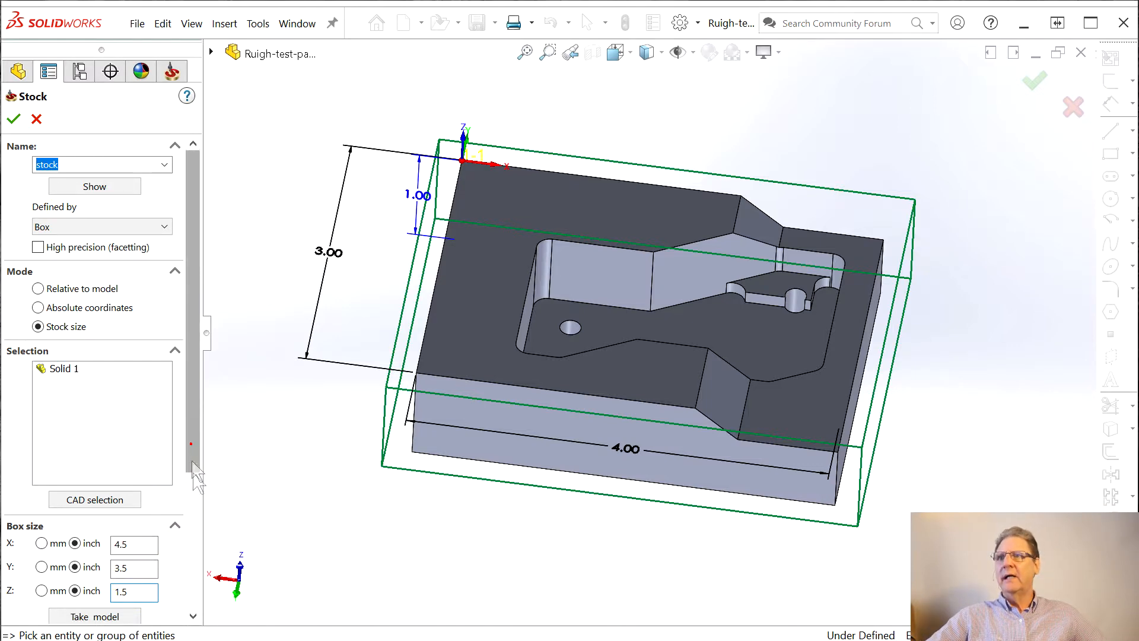
pyautogui.click(267, 533)
# Set the stock's offset from the target in the Z- direction to 0.4.
pyautogui.scroll(-5, 275, 522)
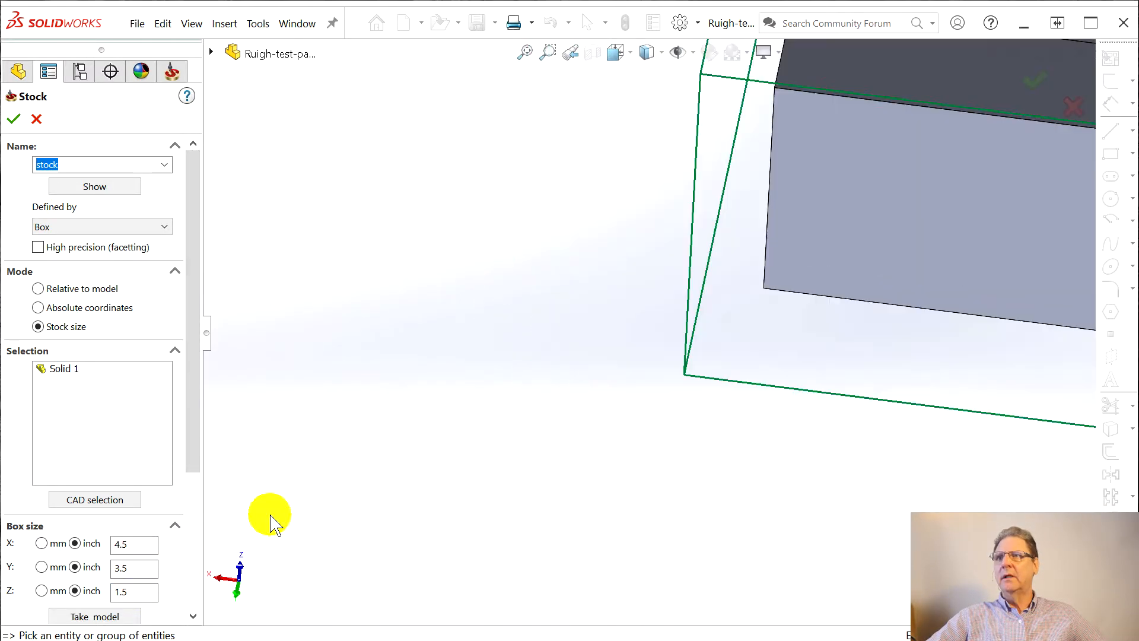
pyautogui.scroll(4, 270, 516)
pyautogui.scroll(4, 1042, 219)
pyautogui.scroll(-3, 1041, 219)
pyautogui.scroll(3, 733, 290)
pyautogui.scroll(-3, 514, 357)
pyautogui.moveTo(194, 438); pyautogui.dragTo(194, 590)
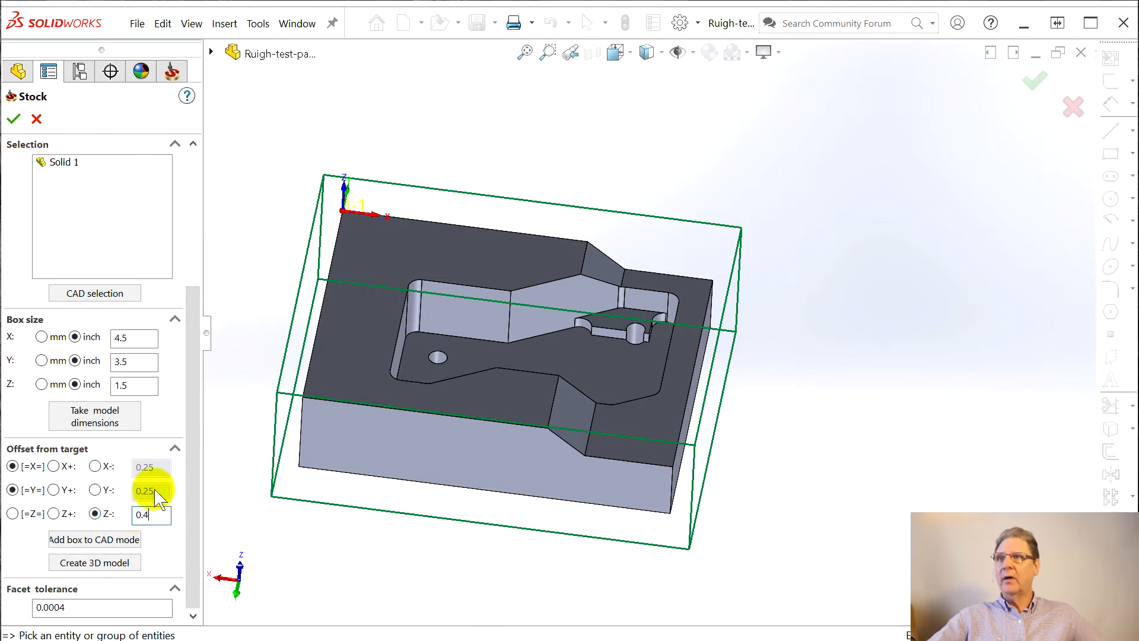
# Add the stock box to the CAD model and accept the stock definition.
pyautogui.moveTo(234, 514)
pyautogui.mouseDown(button='middle')
pyautogui.moveTo(356, 473)
pyautogui.moveTo(358, 396)
pyautogui.moveTo(265, 463)
pyautogui.moveTo(247, 509)
pyautogui.mouseUp(button='middle')
pyautogui.click(83, 559)
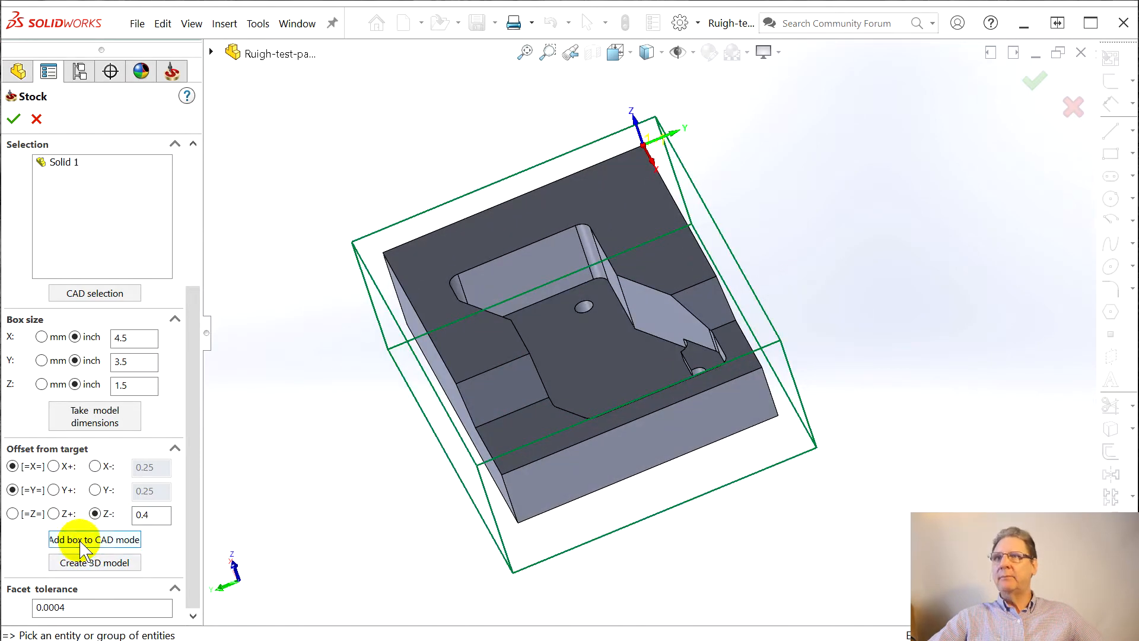
pyautogui.moveTo(437, 427); pyautogui.dragTo(474, 363, button='middle')
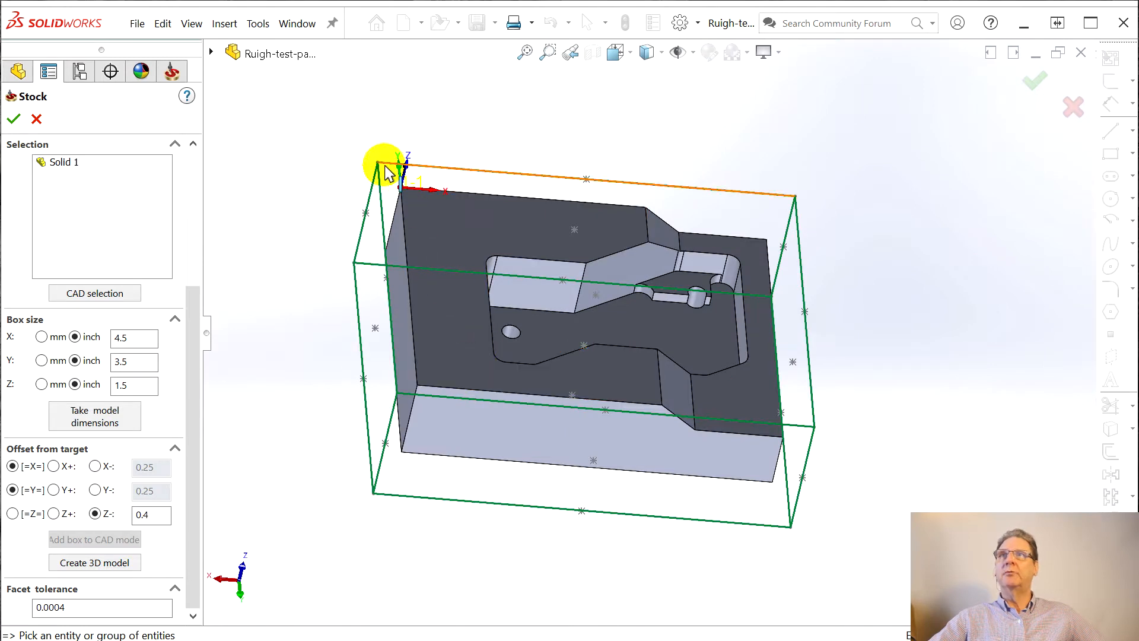
pyautogui.click(14, 120)
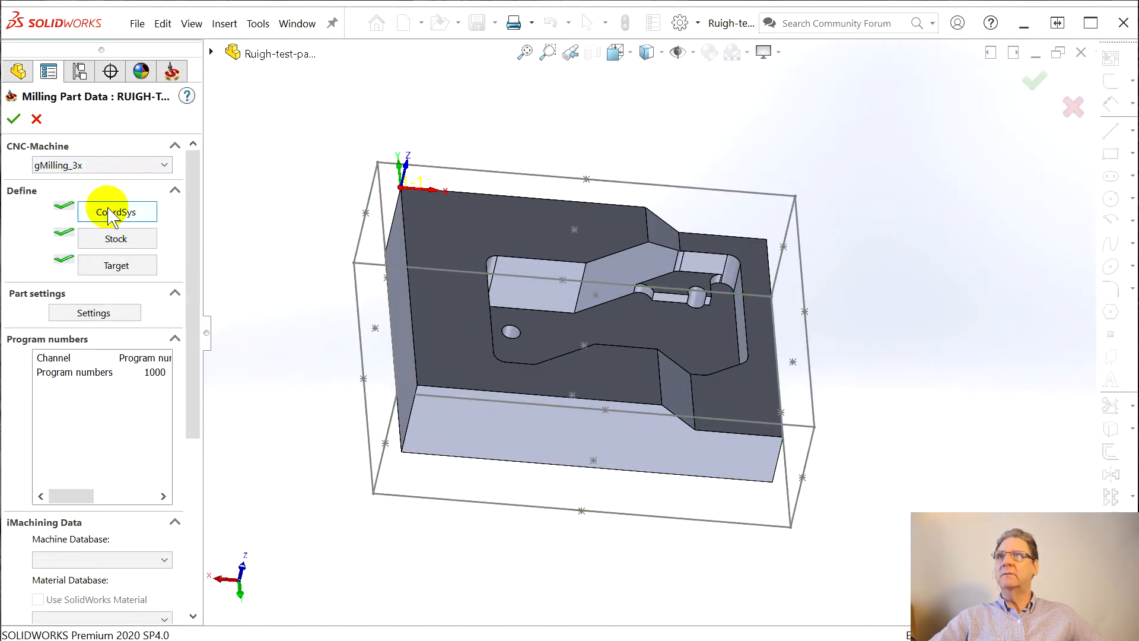
# Redefine the Top setup coordinate system from the part's top face, with its origin at the stock box's upper rear-left corner.
pyautogui.click(108, 214)
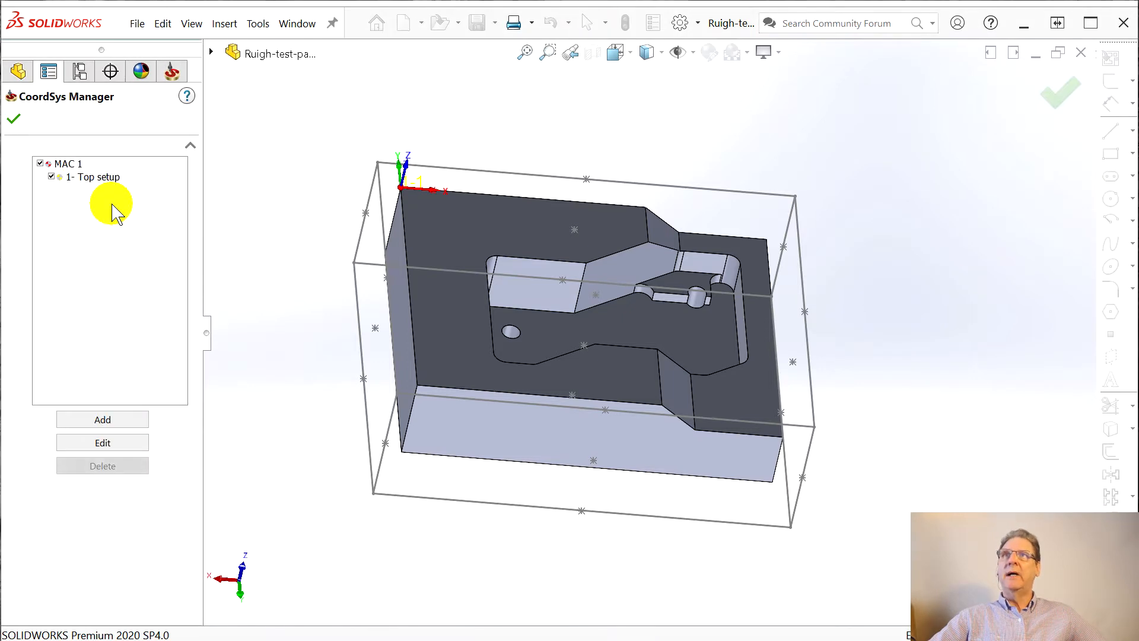
pyautogui.click(101, 444)
pyautogui.click(109, 245)
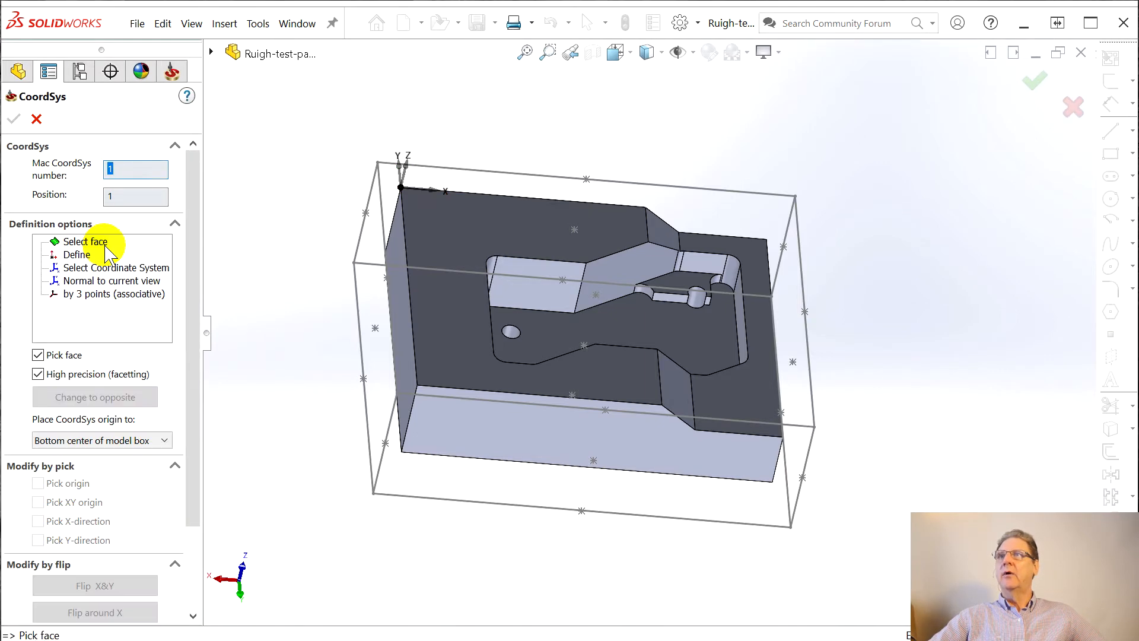
pyautogui.click(466, 234)
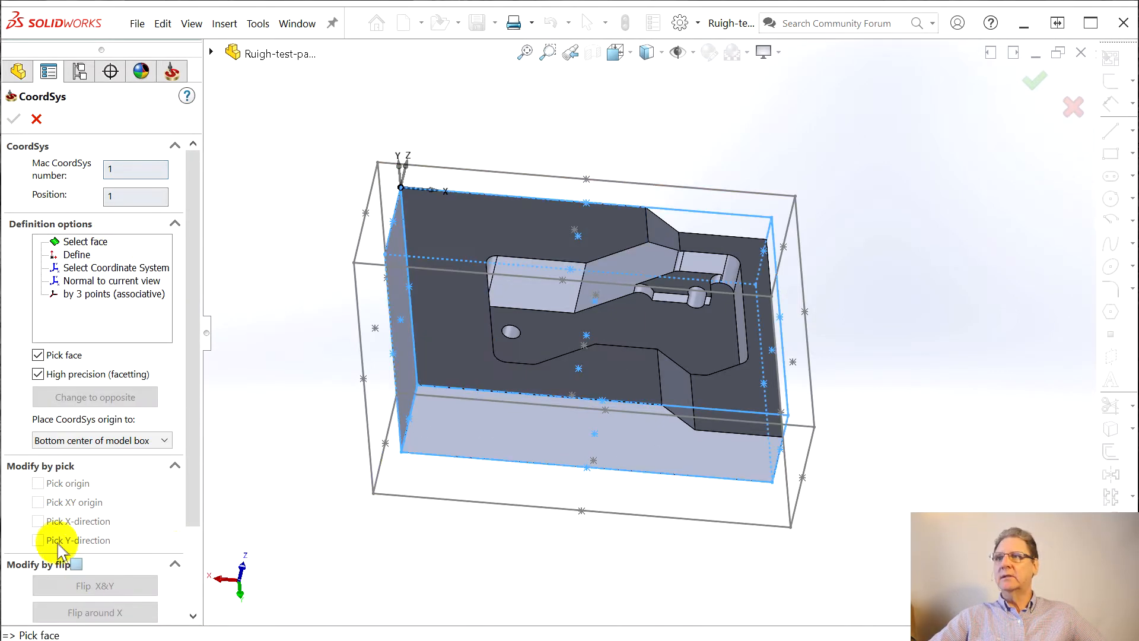
pyautogui.click(38, 483)
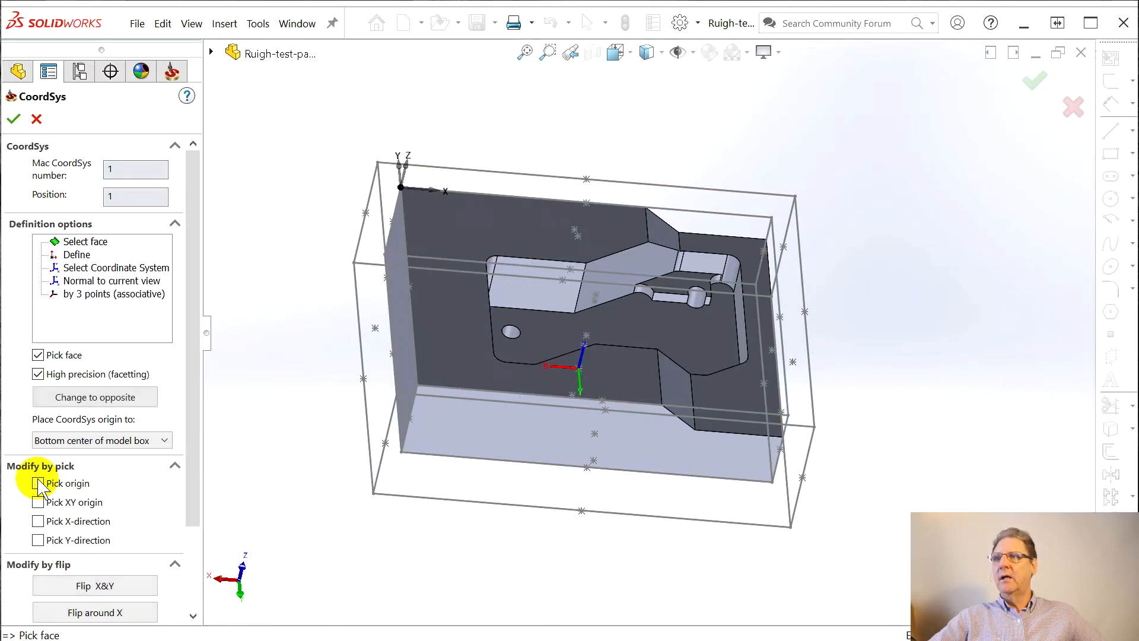
pyautogui.click(378, 164)
# Flip the redefined coordinate system around Z, then accept its level data and close the coordinate system manager.
pyautogui.scroll(-3, 190, 399)
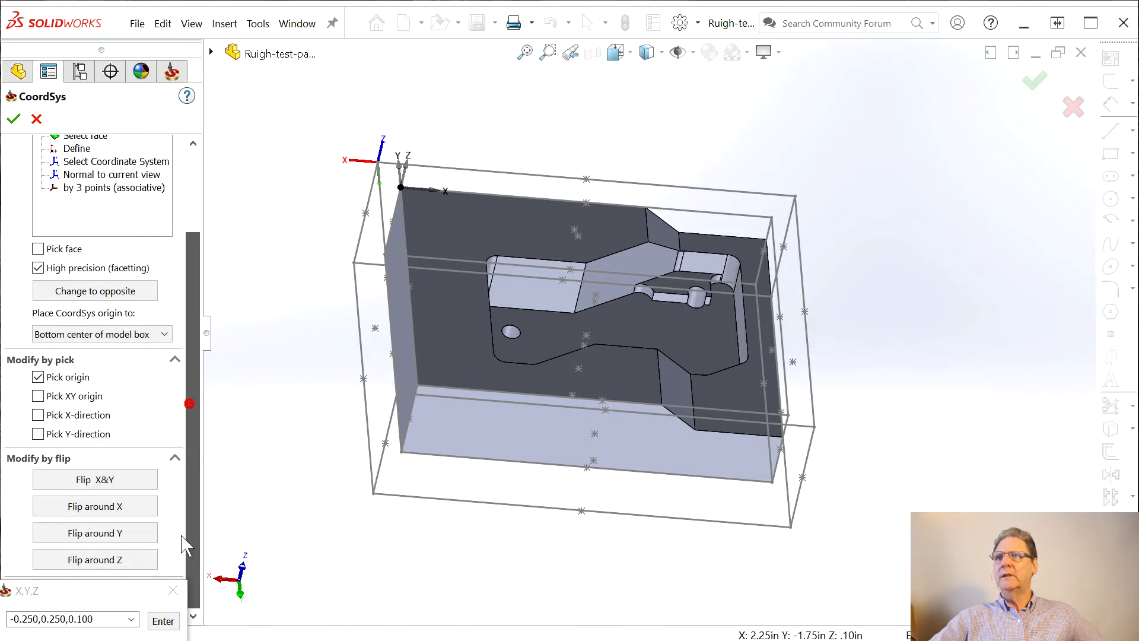
pyautogui.click(97, 565)
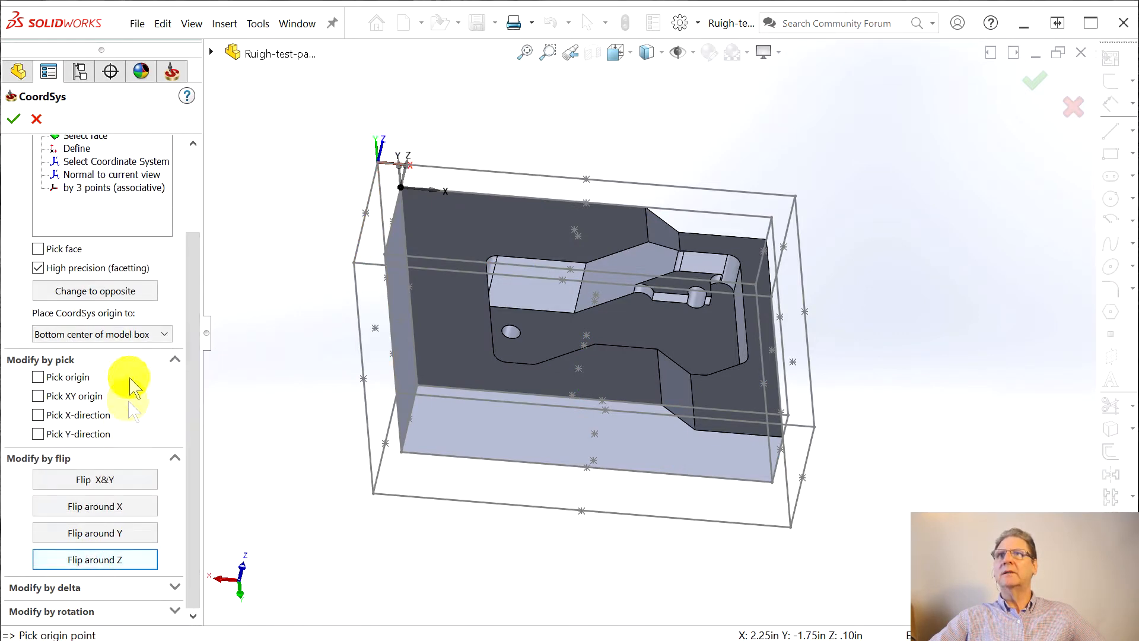
pyautogui.click(13, 118)
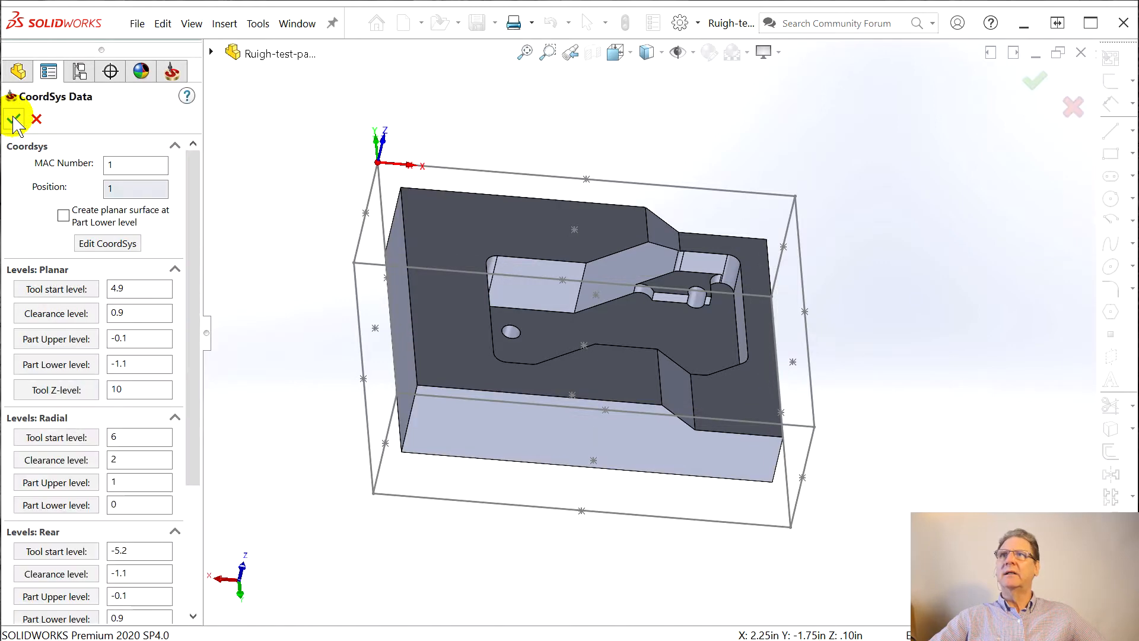
pyautogui.click(14, 119)
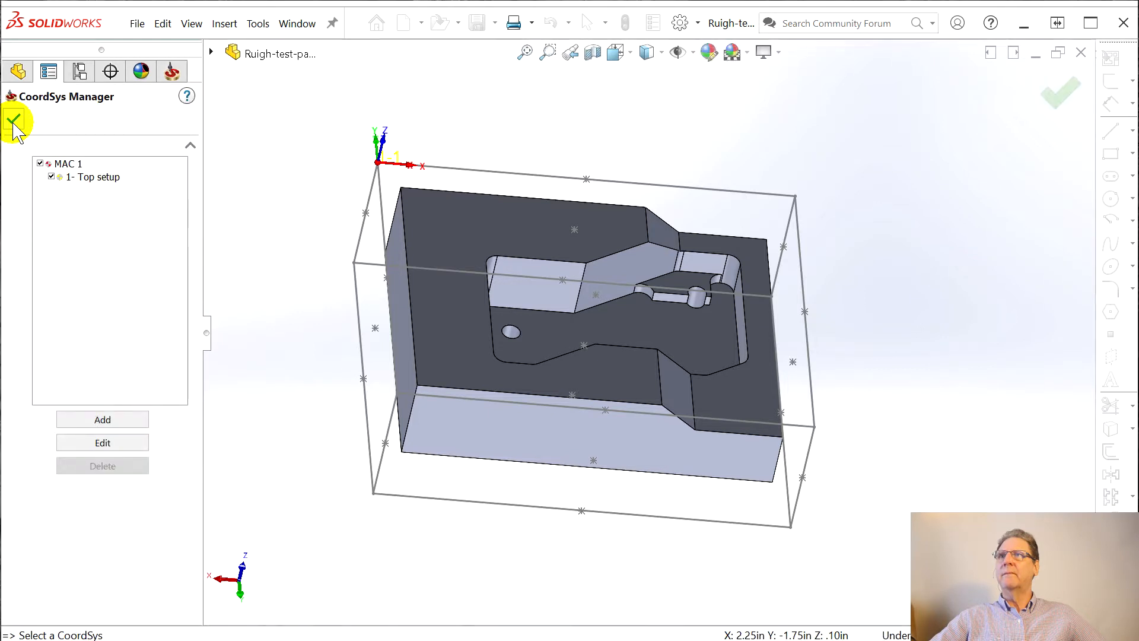
pyautogui.click(14, 119)
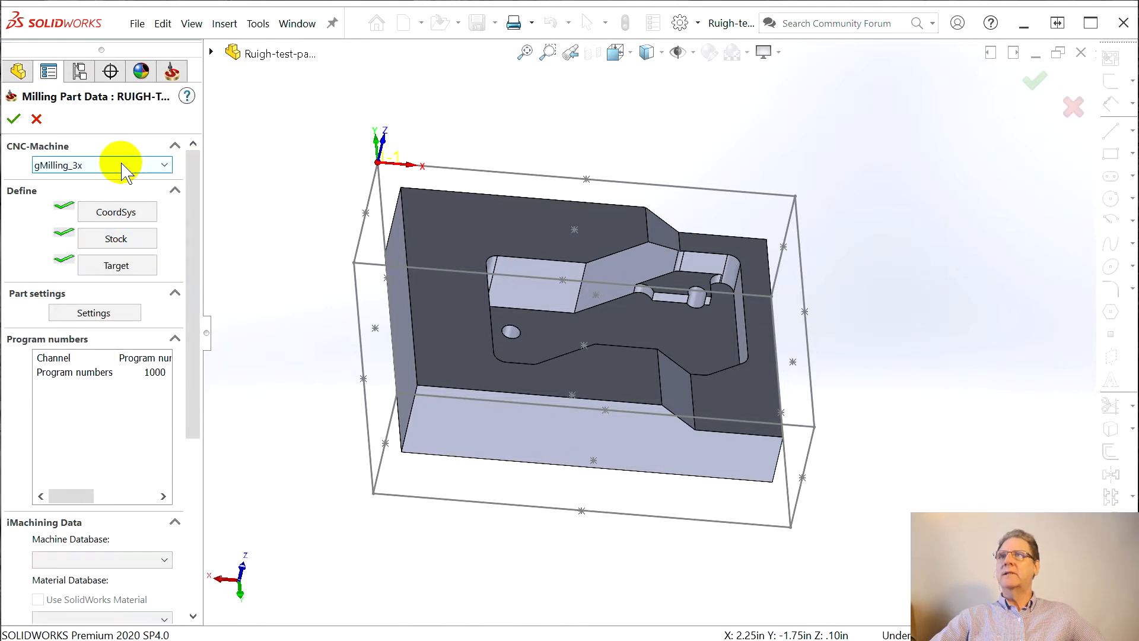
# Reopen and reconfirm the stock definition, then accept the milling part data.
pyautogui.click(98, 240)
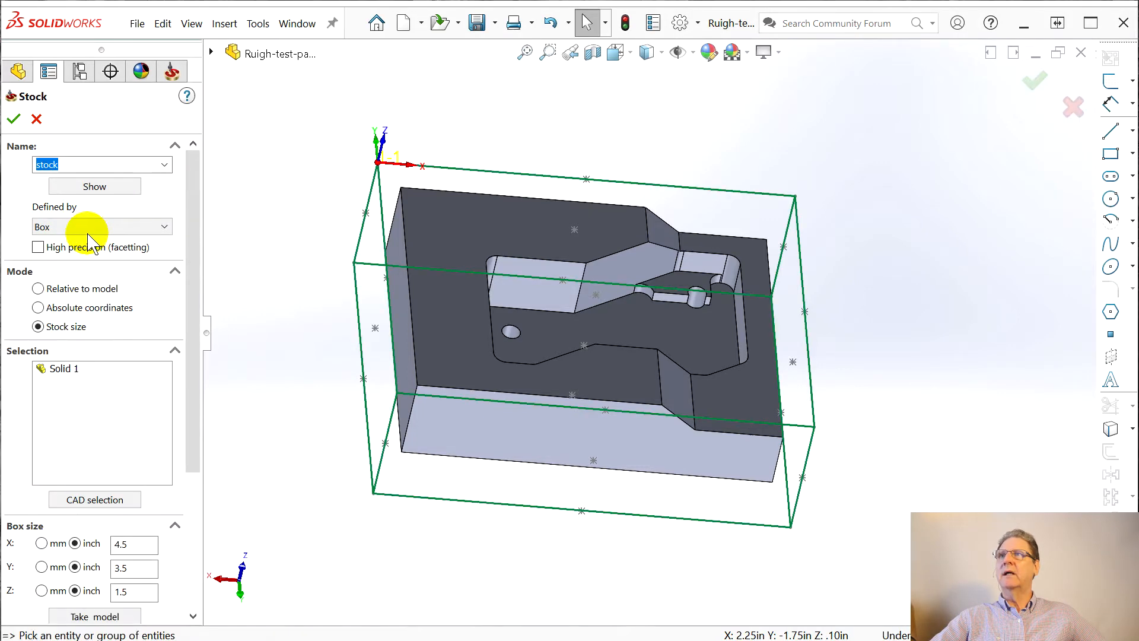
pyautogui.click(14, 118)
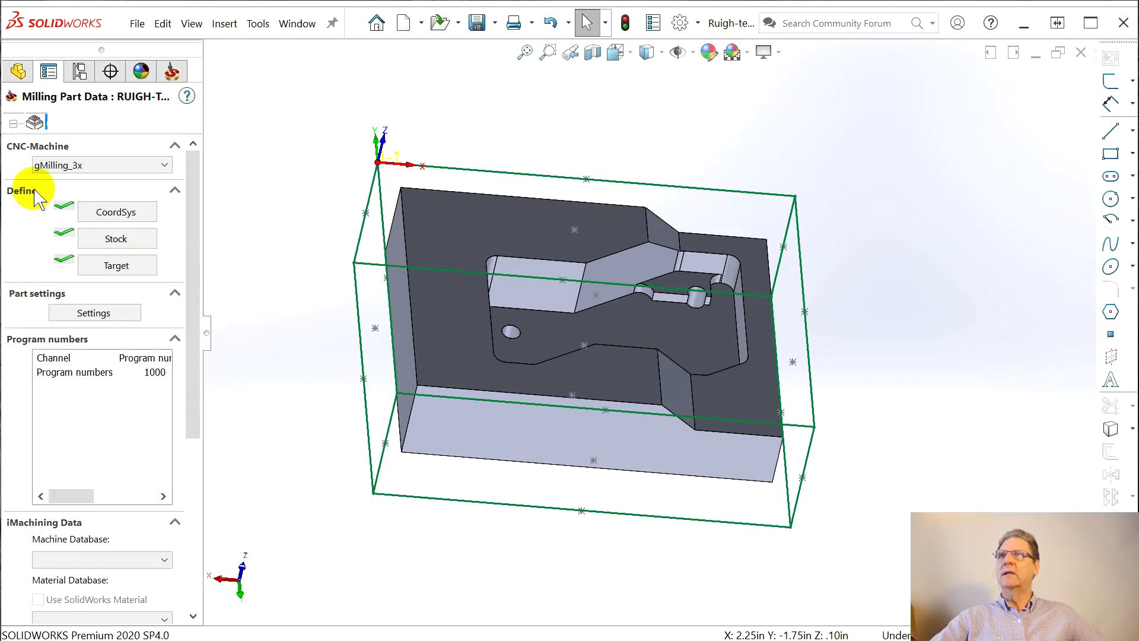
pyautogui.click(13, 119)
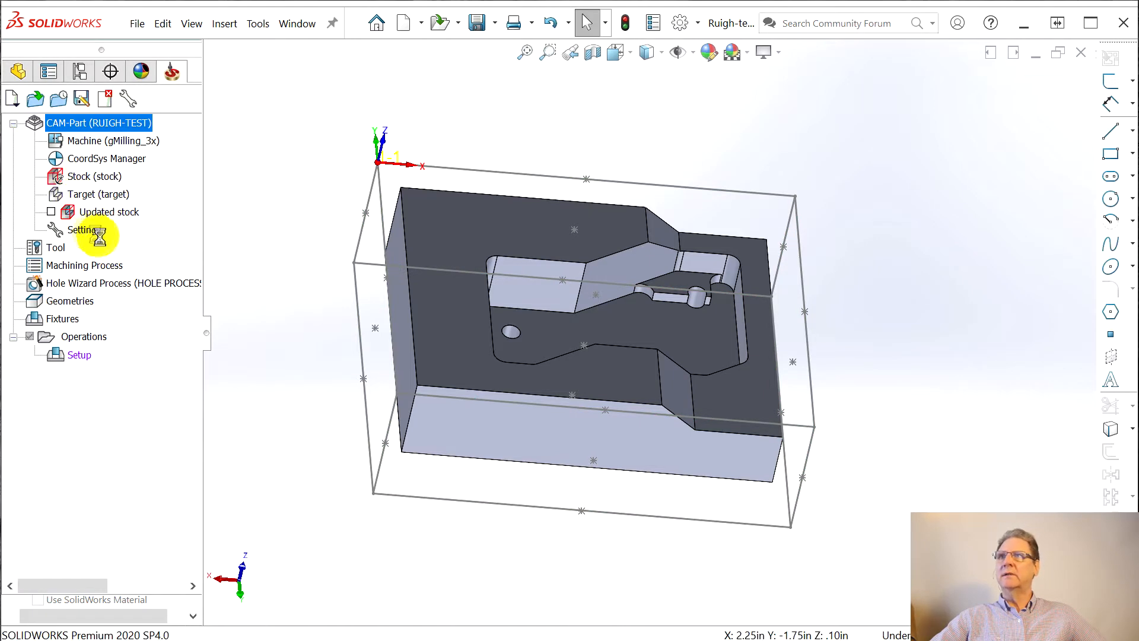
# Show the updated stock around the part, hide it again and inspect the setup at an angle.
pyautogui.click(51, 213)
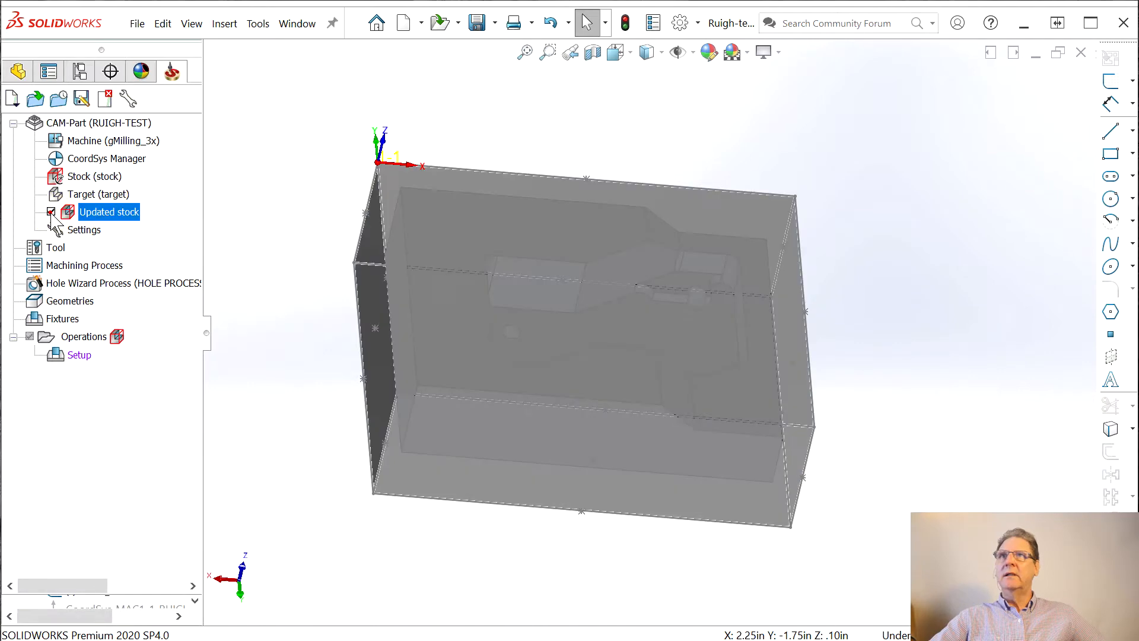
pyautogui.click(51, 212)
pyautogui.moveTo(432, 303); pyautogui.dragTo(376, 287, button='middle')
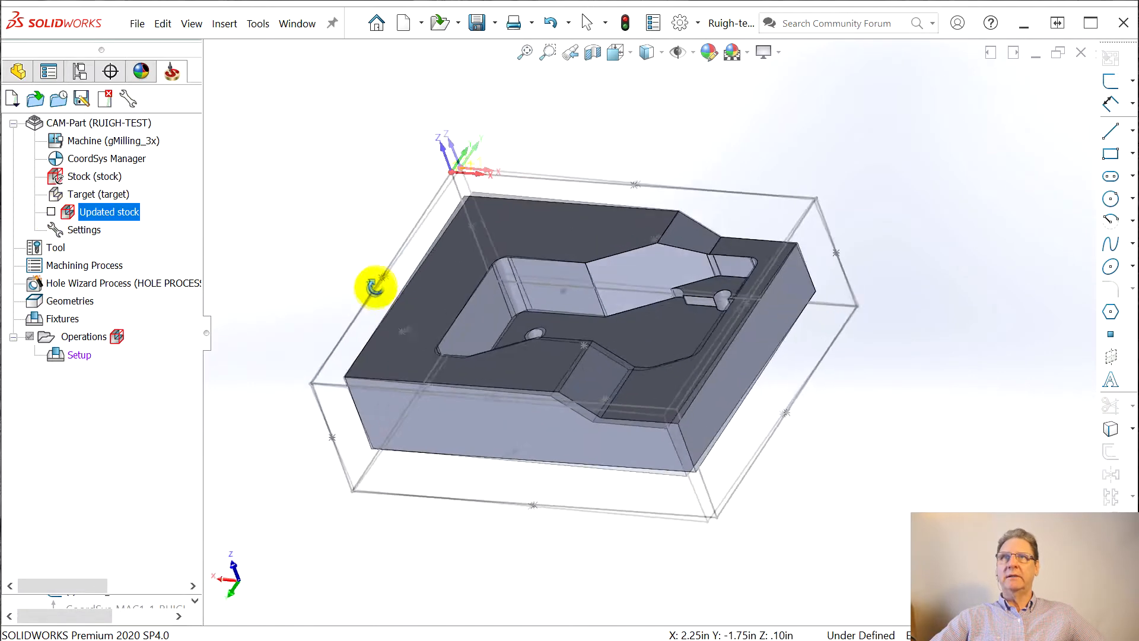
# Add a Face milling operation to the part's operations.
pyautogui.rightClick(78, 344)
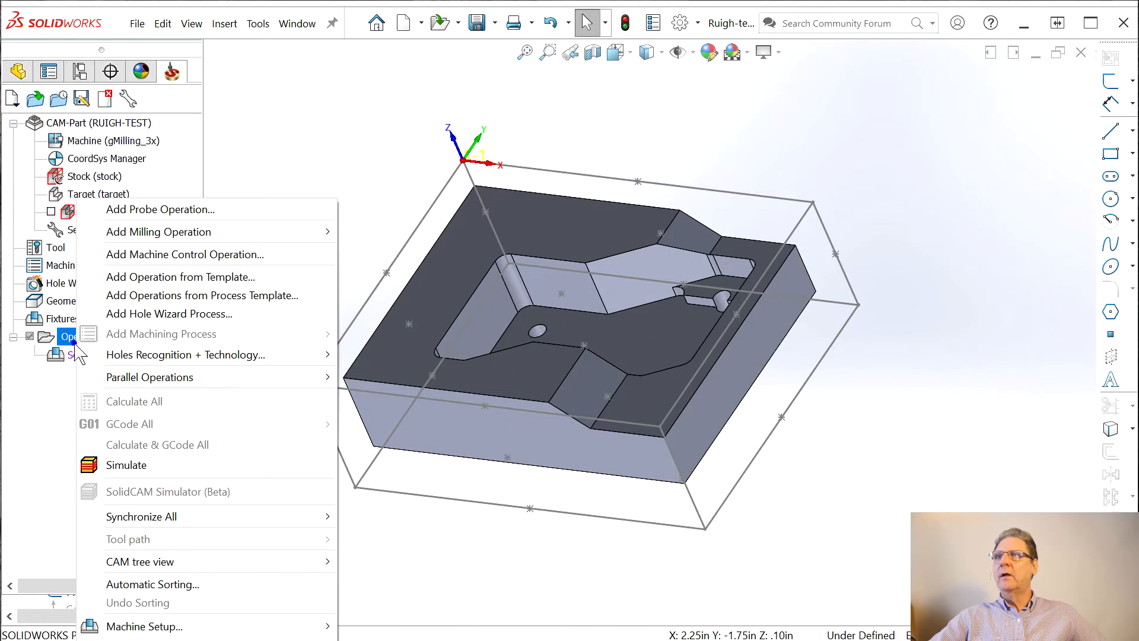
pyautogui.moveTo(296, 231)
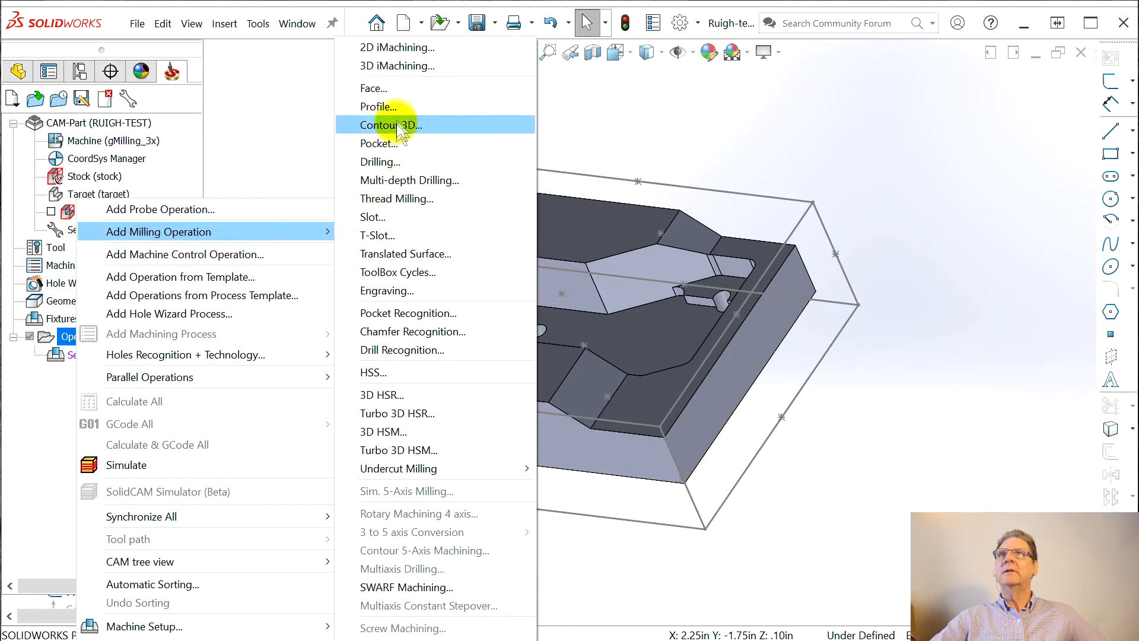
pyautogui.click(396, 93)
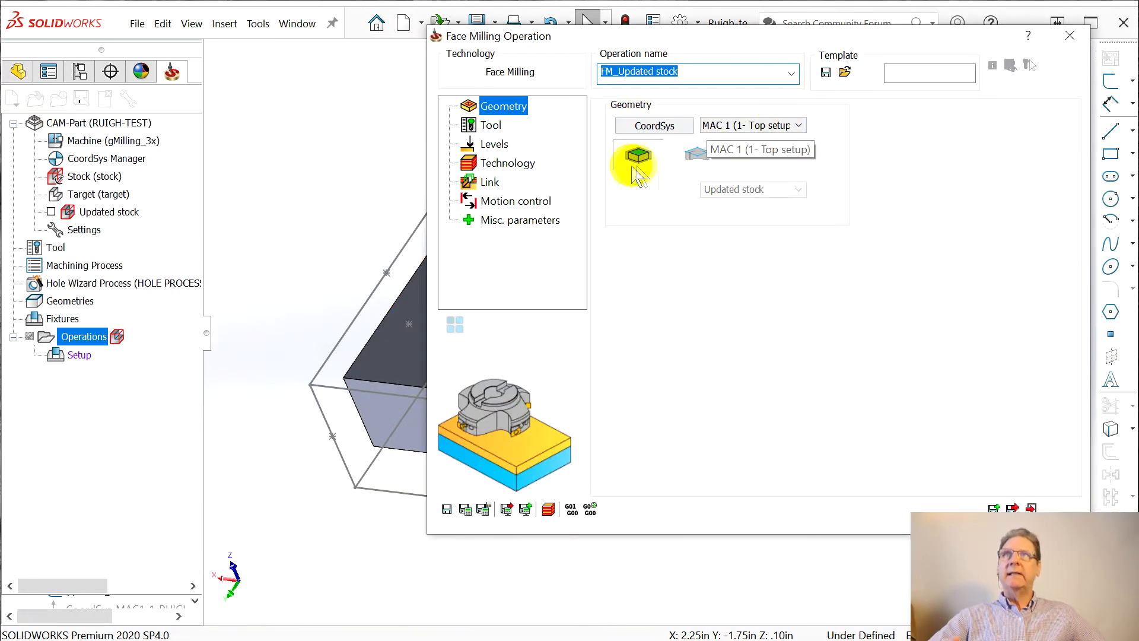
# Start choosing a tool for the face milling operation and load the SOLIDCAM MASTER TOOLS library for import.
pyautogui.click(490, 125)
pyautogui.click(707, 370)
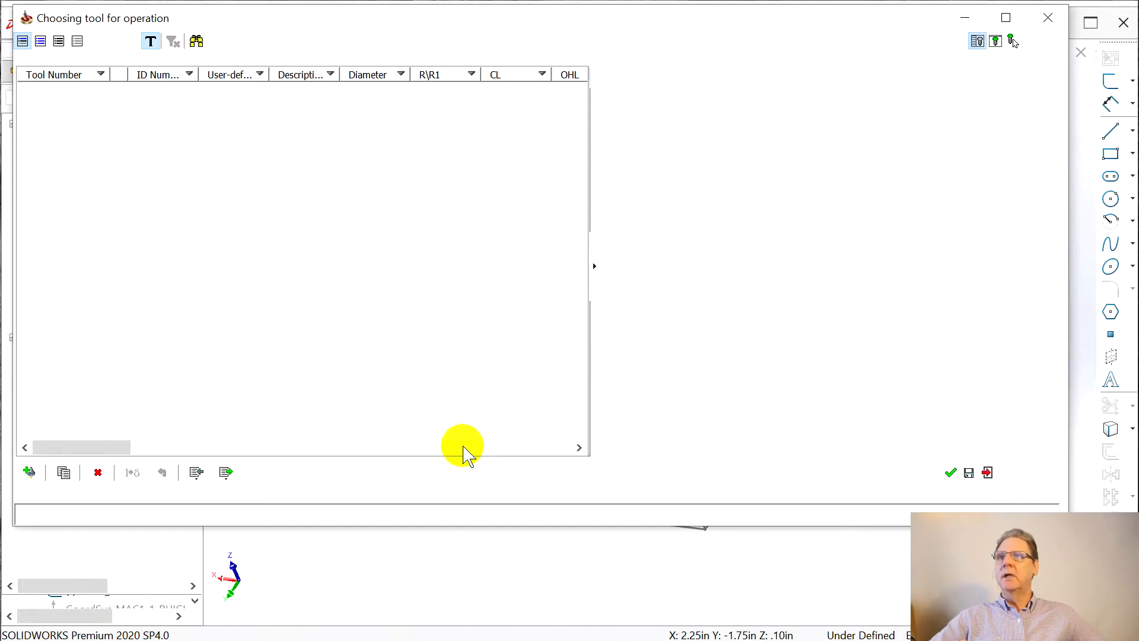
pyautogui.click(197, 471)
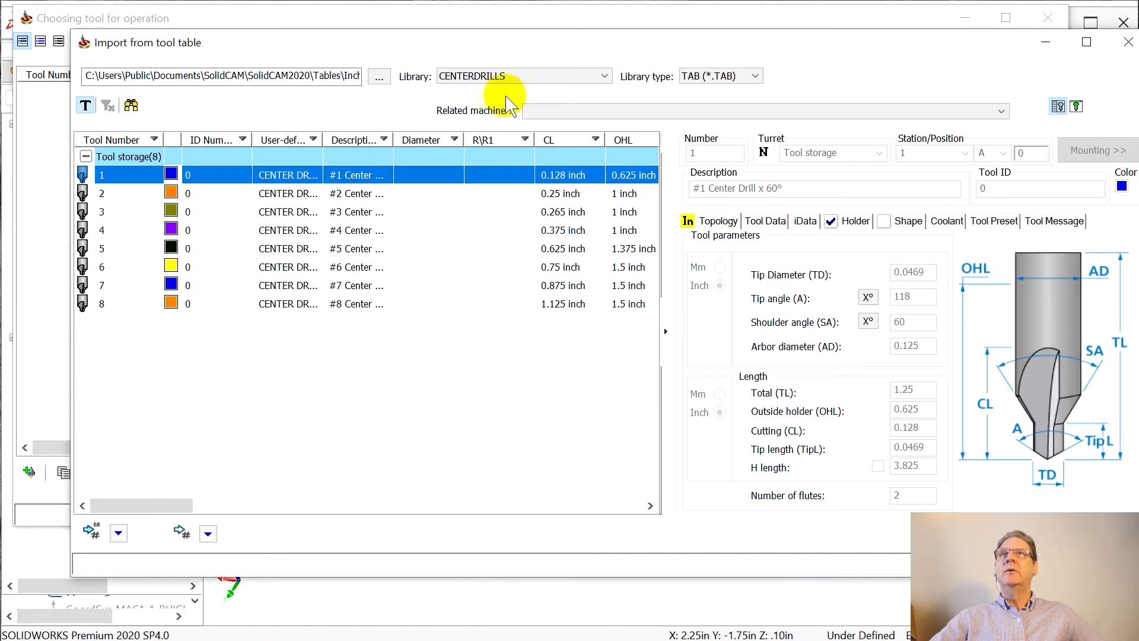
pyautogui.click(494, 77)
pyautogui.click(501, 142)
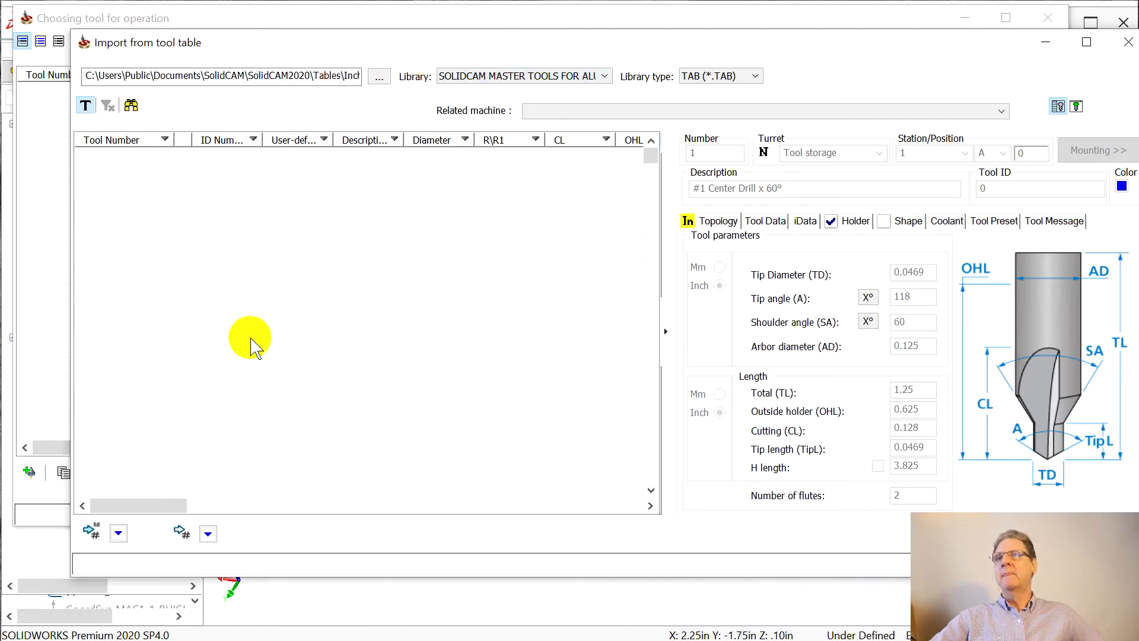
# Import the 1/4_CARB_EMILL end mill with 1.25 inch cutting length to the next free tool number and assign it to the operation.
pyautogui.scroll(-3, 140, 363)
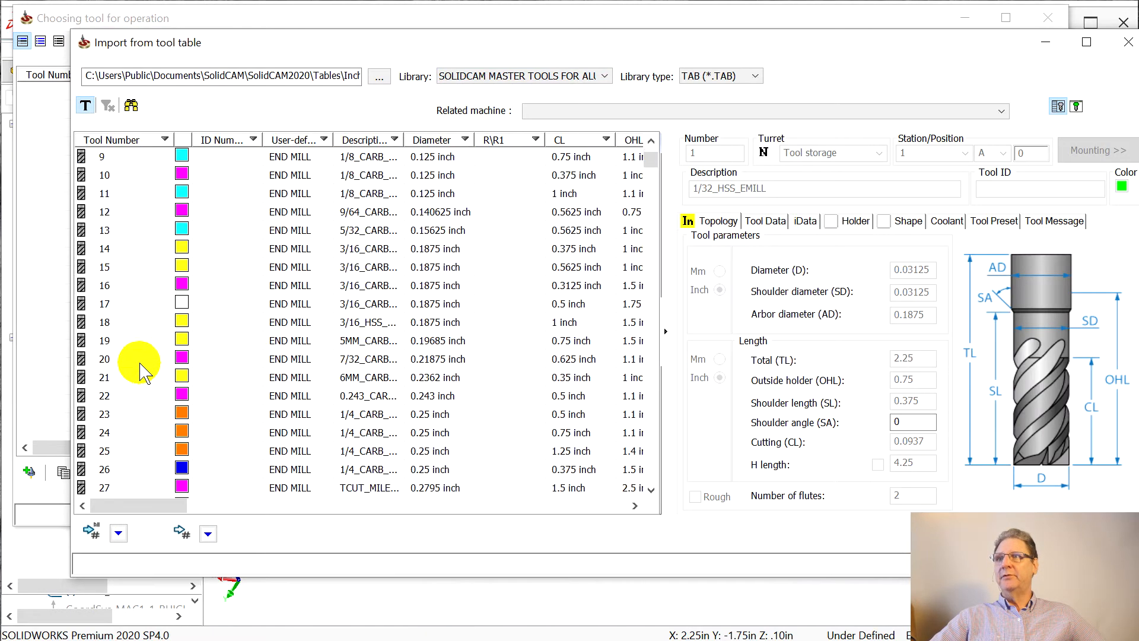
pyautogui.click(122, 452)
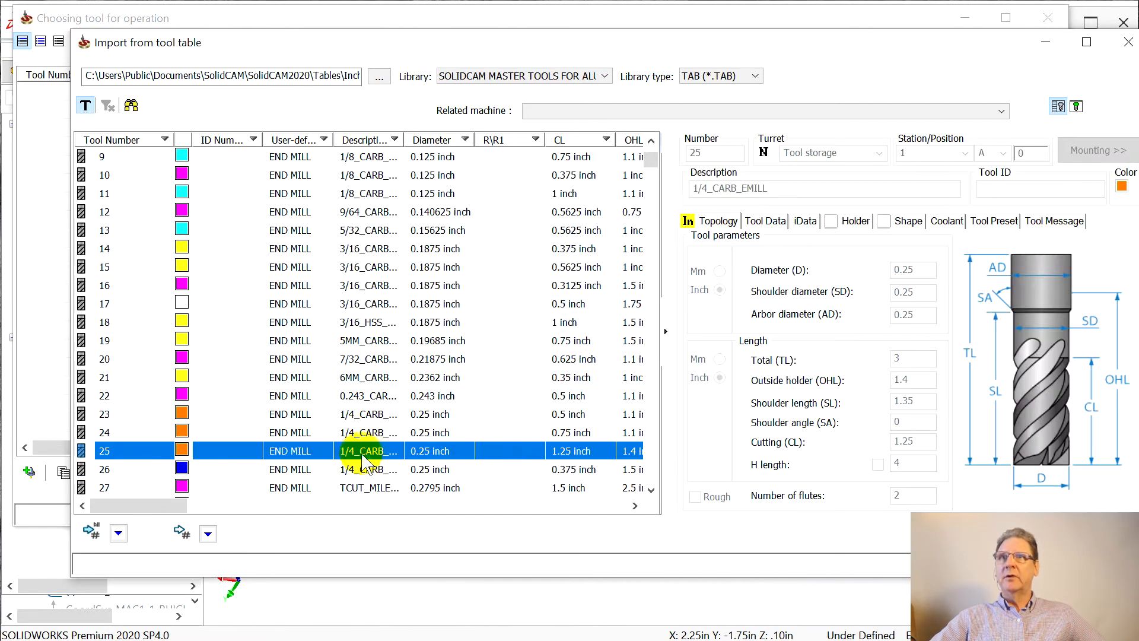
pyautogui.click(207, 534)
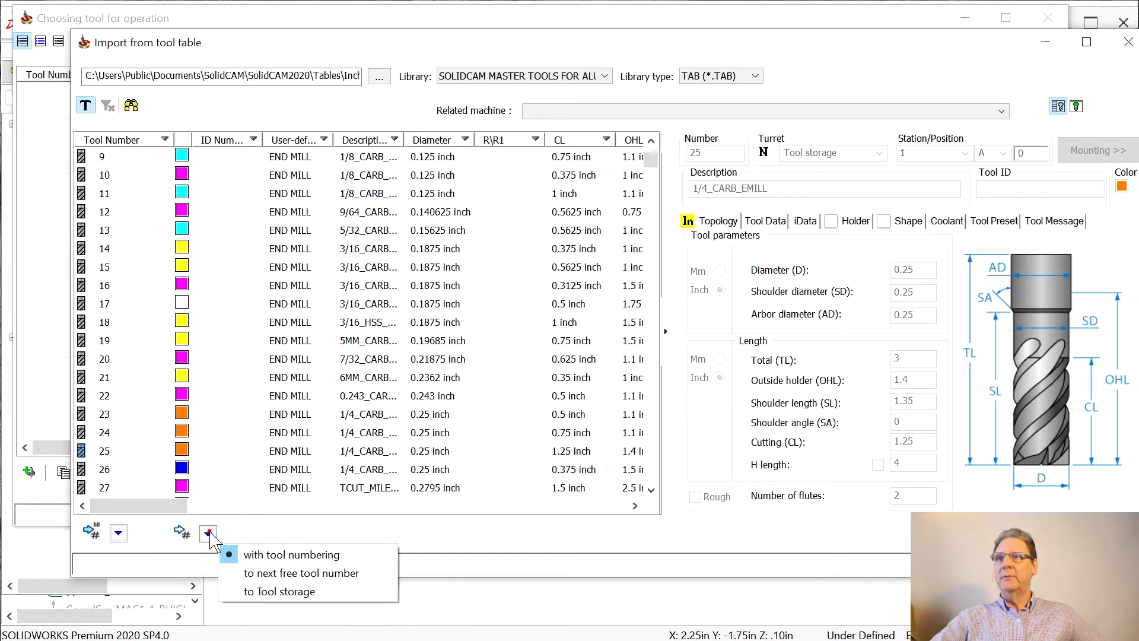
pyautogui.click(277, 568)
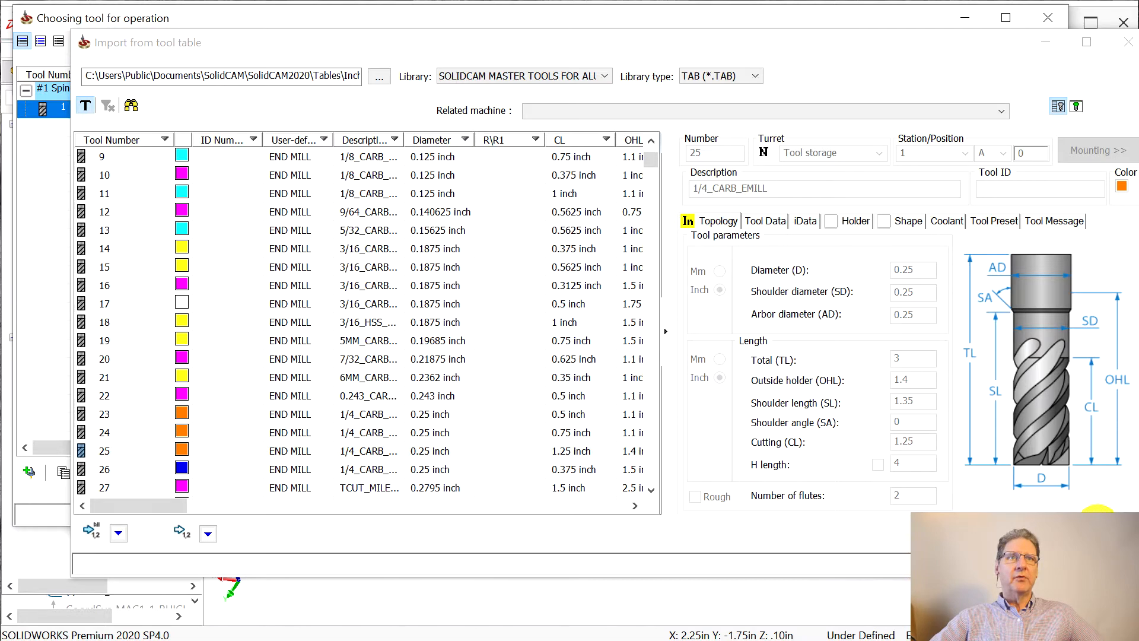
pyautogui.click(1097, 526)
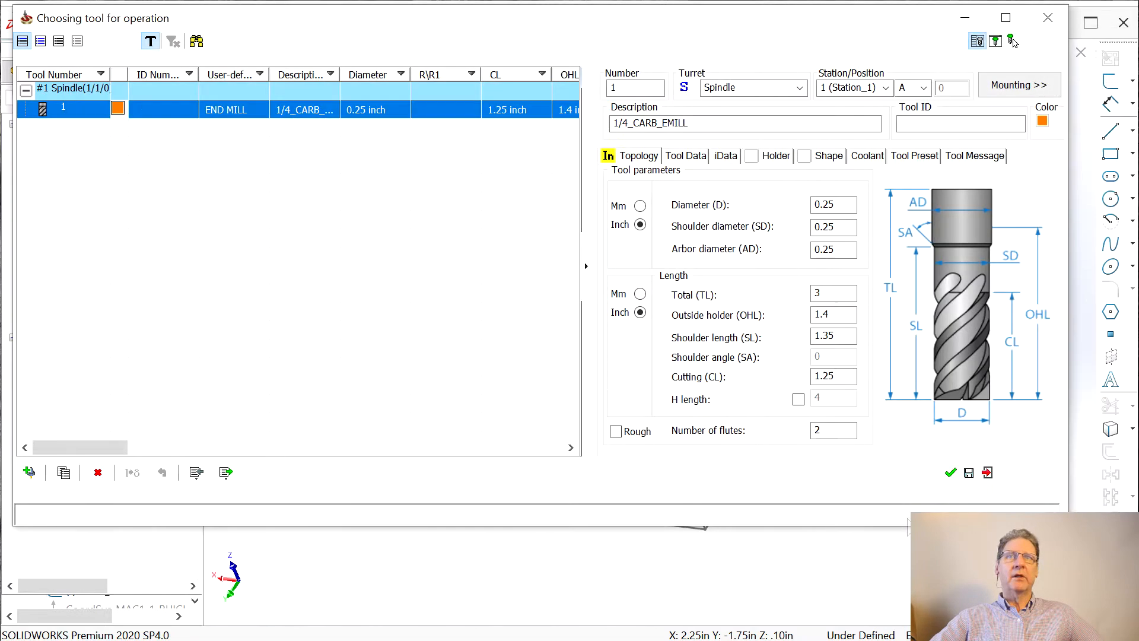
pyautogui.click(952, 474)
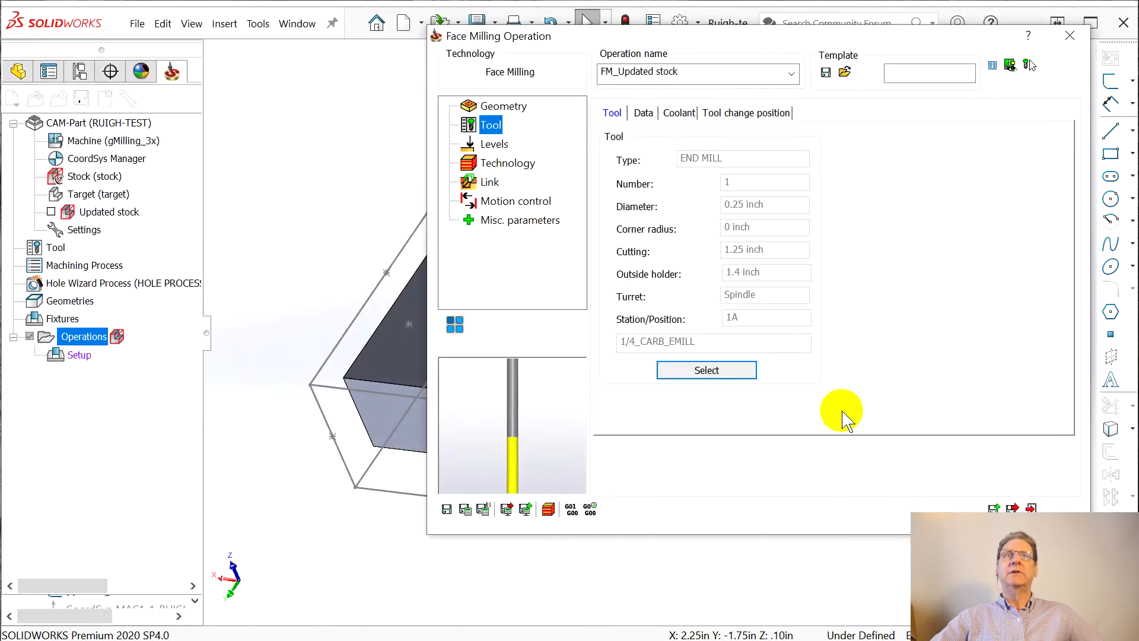
# Define the milling levels by picking the upper level at a top stock corner and the face depth on the part's top face.
pyautogui.click(496, 144)
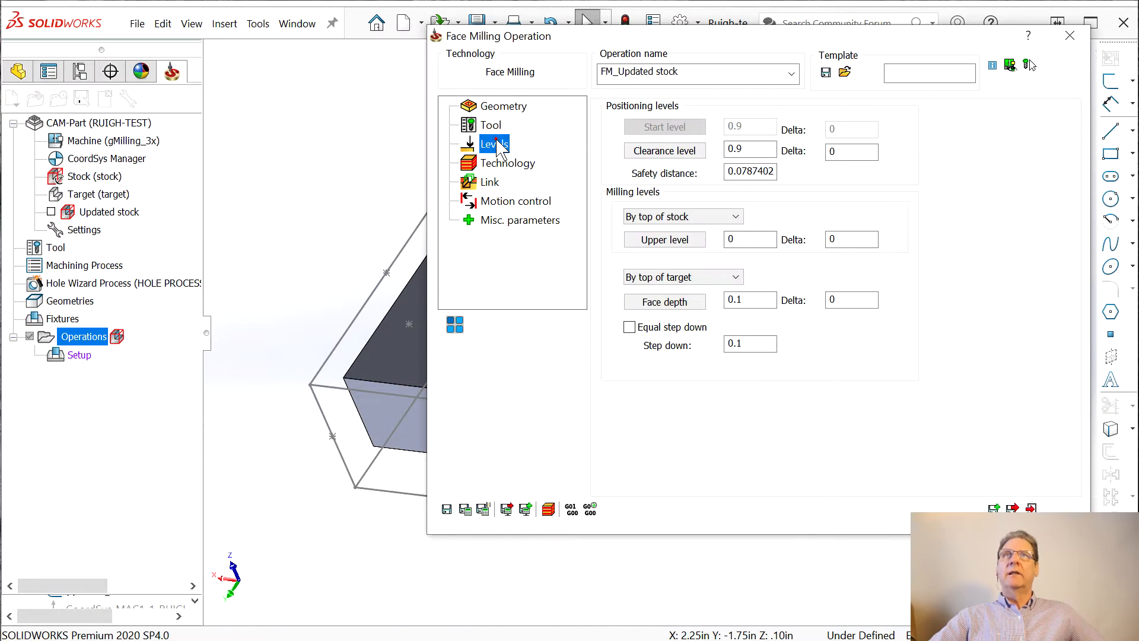
pyautogui.click(674, 243)
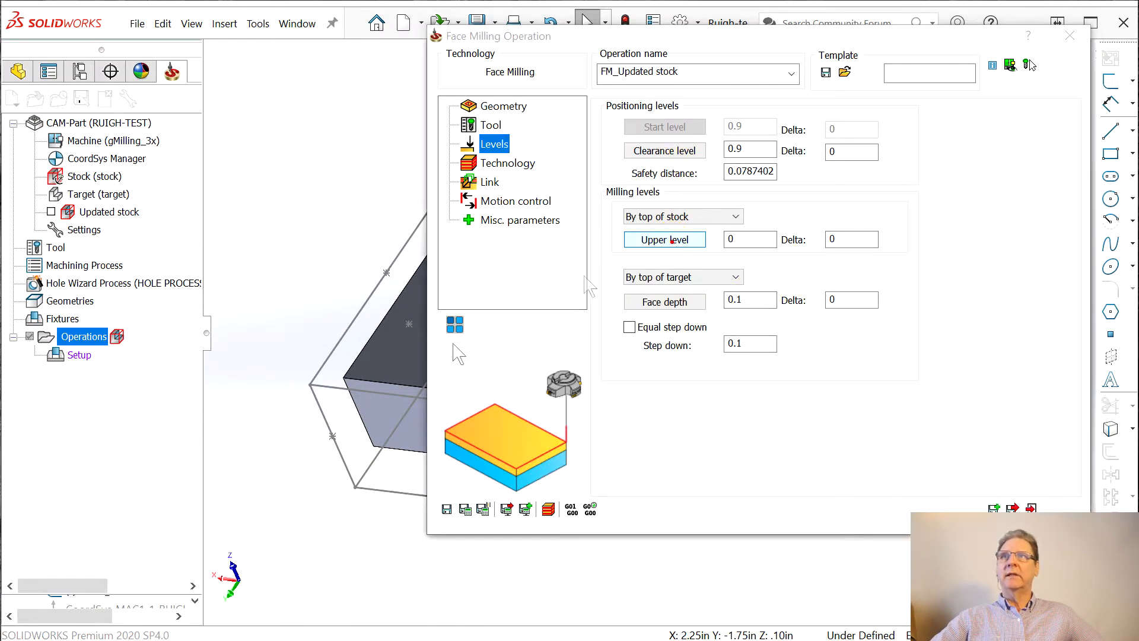
pyautogui.click(311, 385)
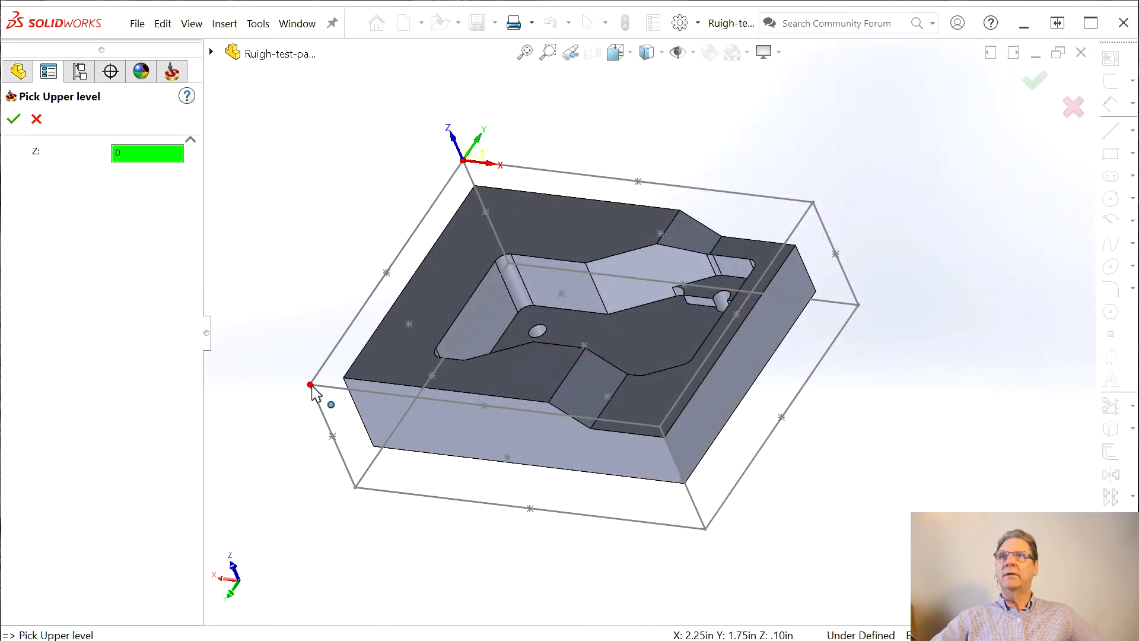
pyautogui.click(15, 120)
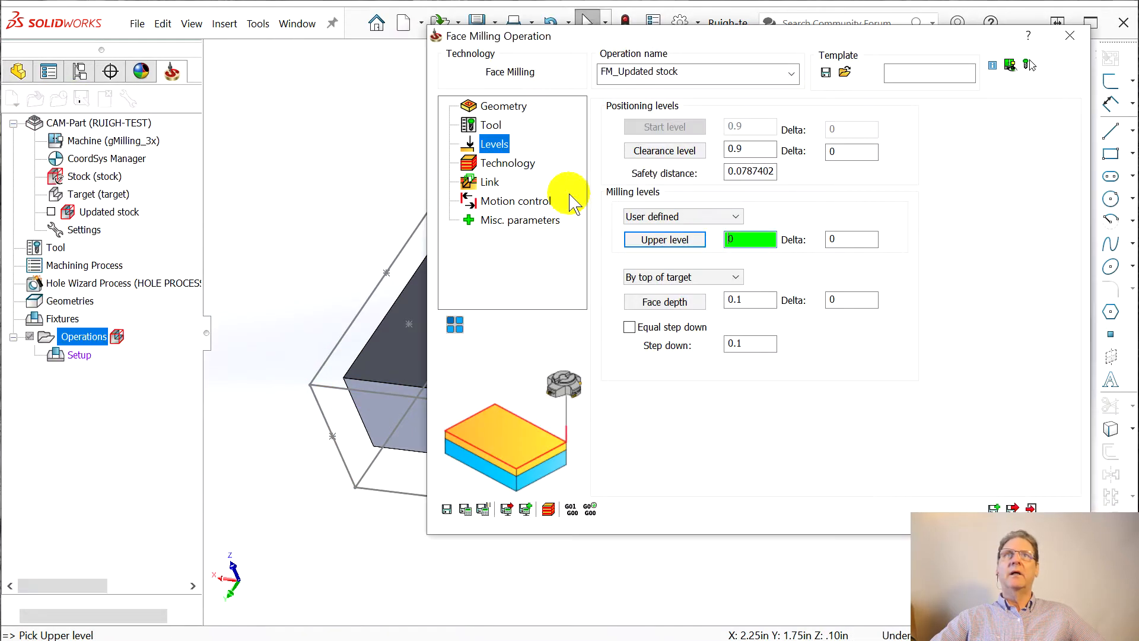
pyautogui.click(681, 309)
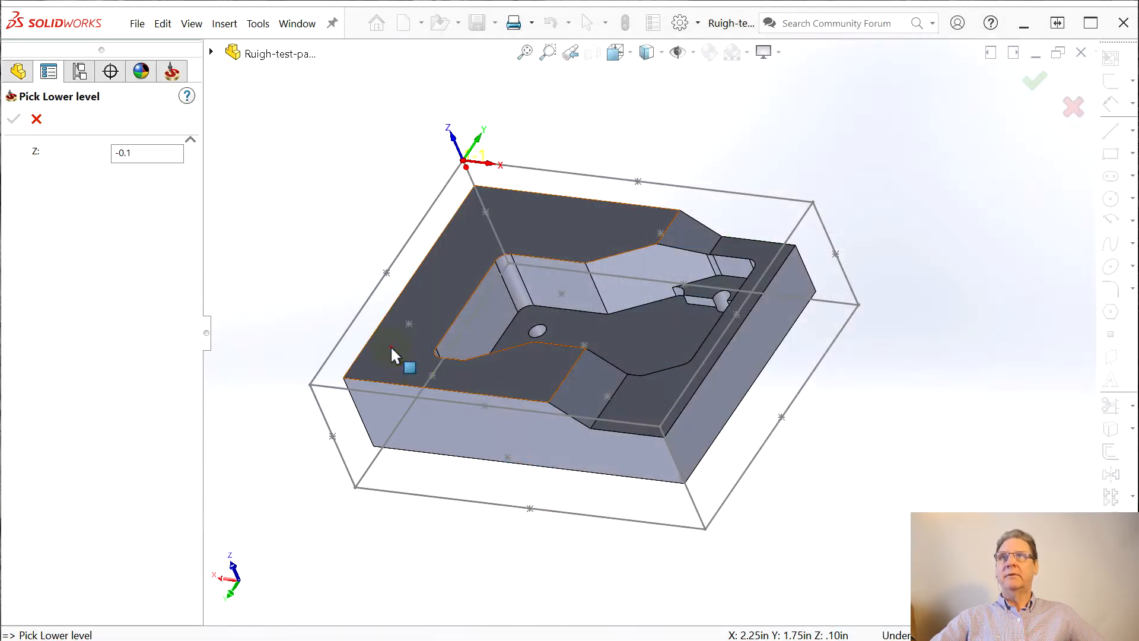
pyautogui.click(390, 346)
pyautogui.click(12, 121)
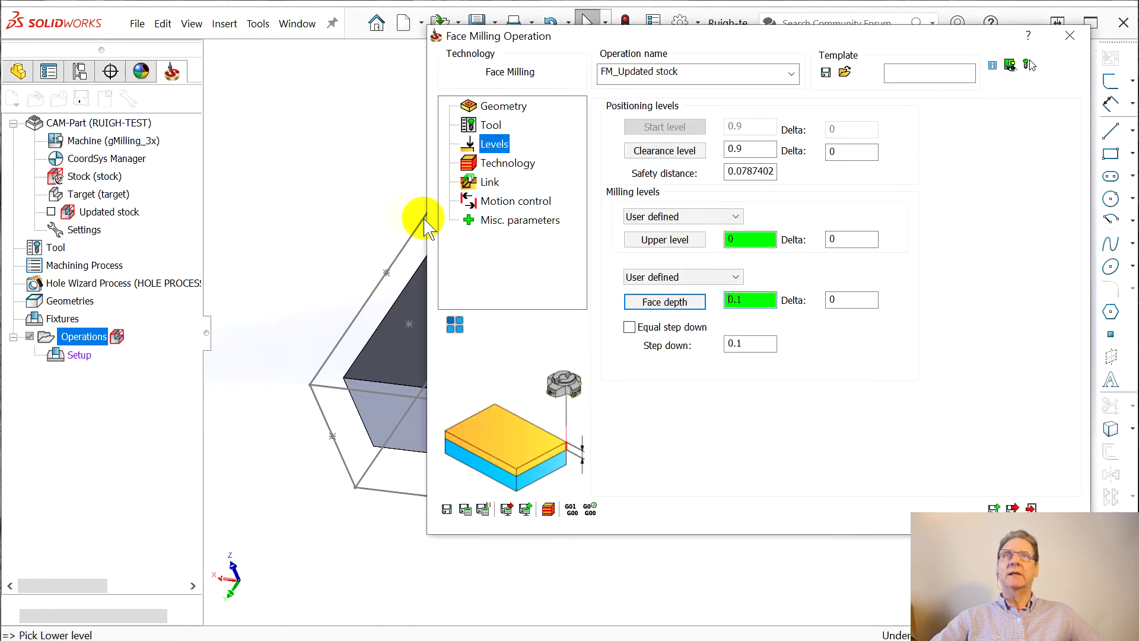
# Set the face milling technology to Contour.
pyautogui.click(501, 163)
pyautogui.click(748, 149)
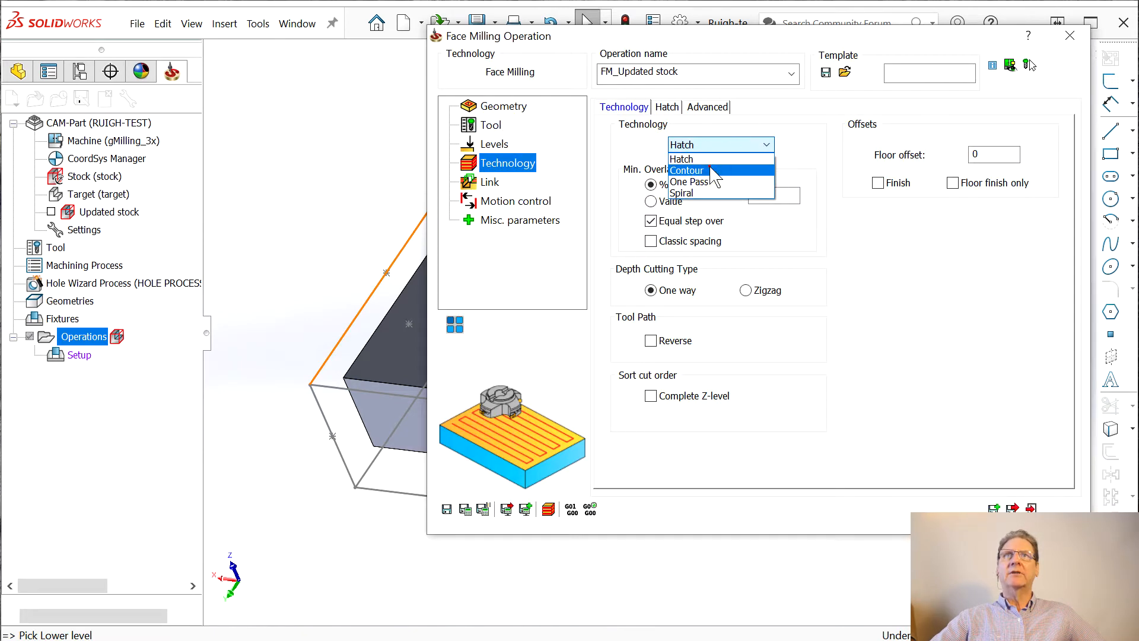
pyautogui.click(718, 167)
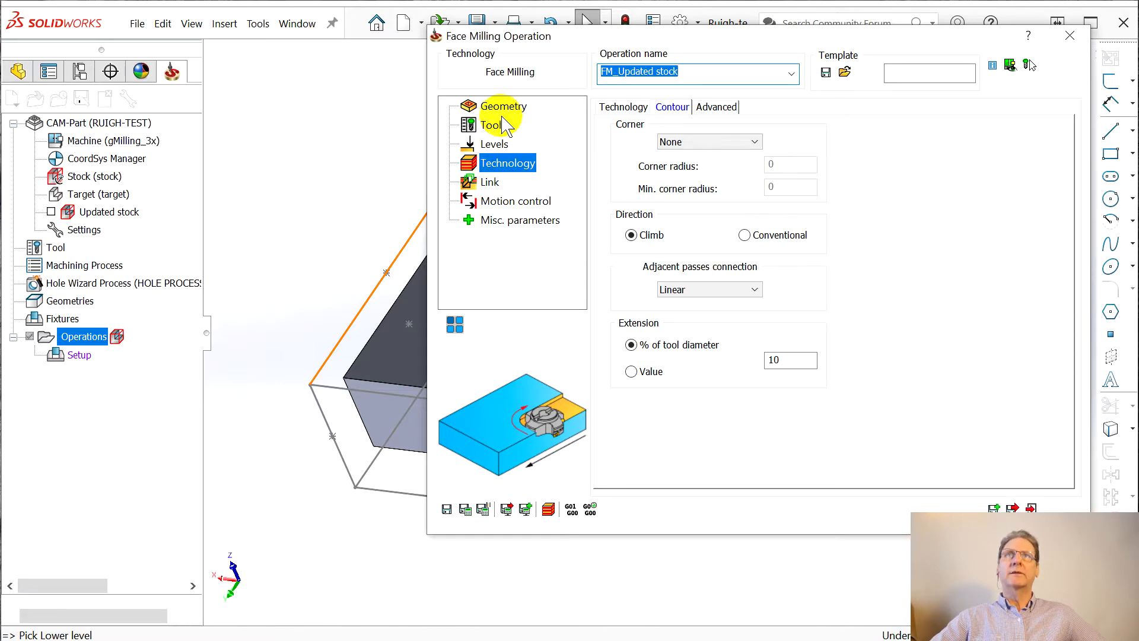
# Save and calculate the face milling operation, accept its upper level, and inspect the toolpath over the part.
pyautogui.moveTo(672, 41); pyautogui.dragTo(834, 33)
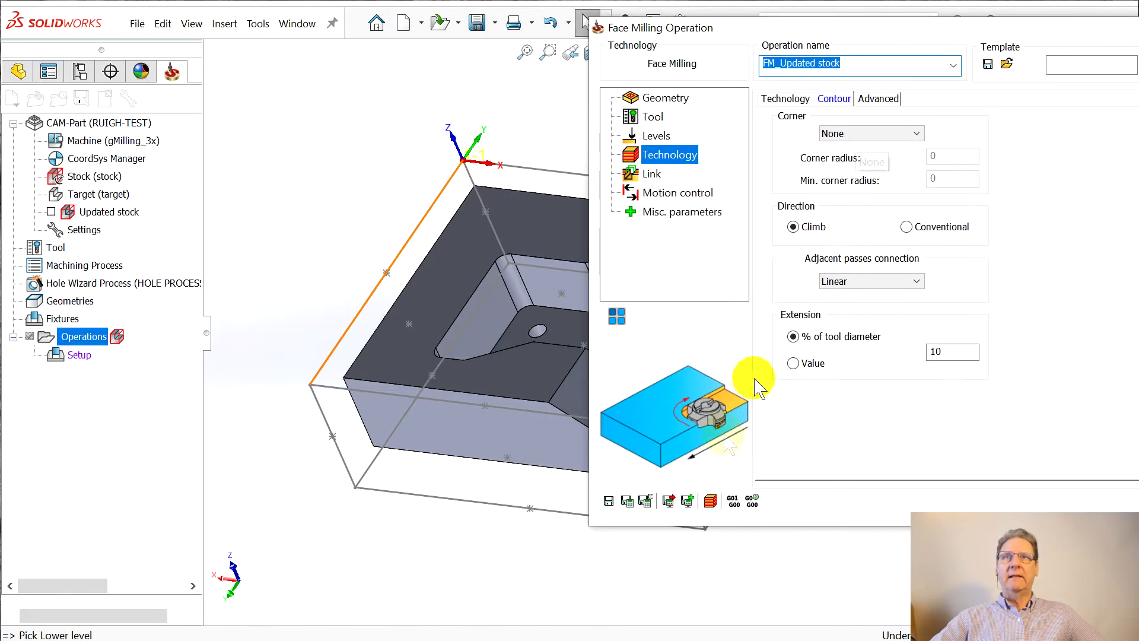
pyautogui.click(646, 502)
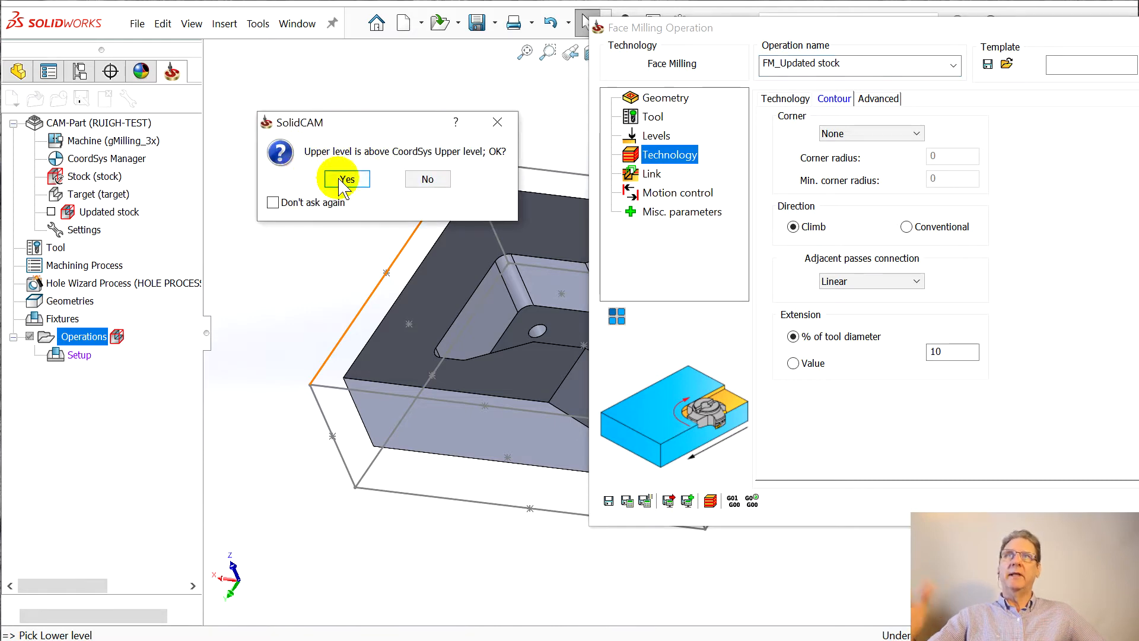
pyautogui.click(345, 179)
pyautogui.moveTo(384, 220); pyautogui.dragTo(547, 223, button='middle')
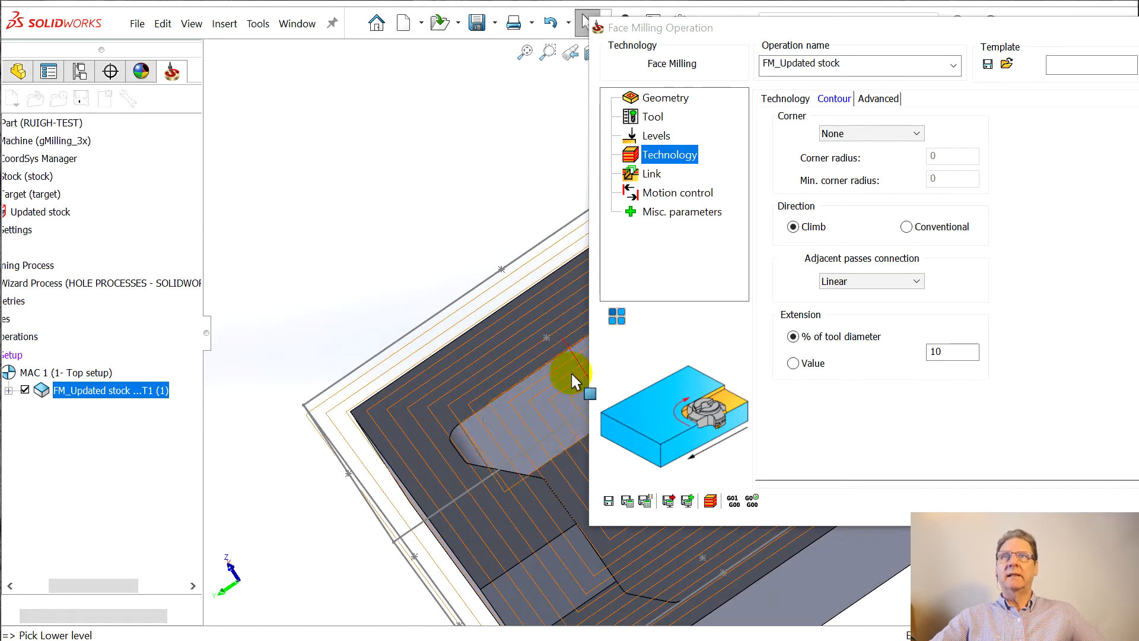
pyautogui.scroll(3, 577, 343)
pyautogui.scroll(-2, 905, 551)
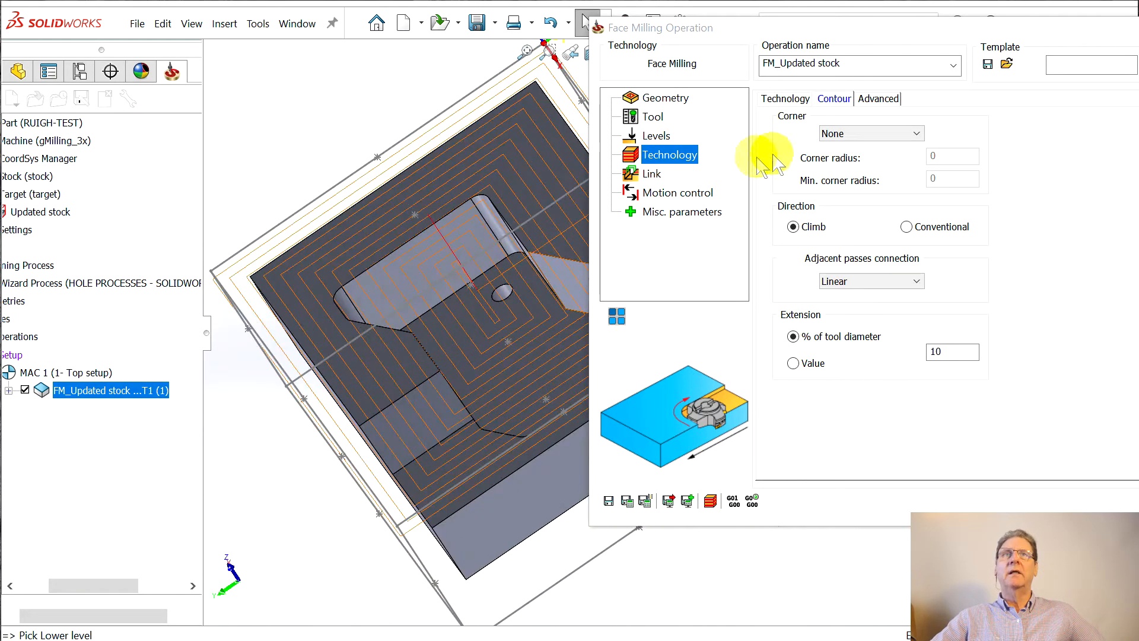
# Rename the face milling operation to "Face top", then save and close it, accepting its upper level.
pyautogui.tripleClick(854, 63)
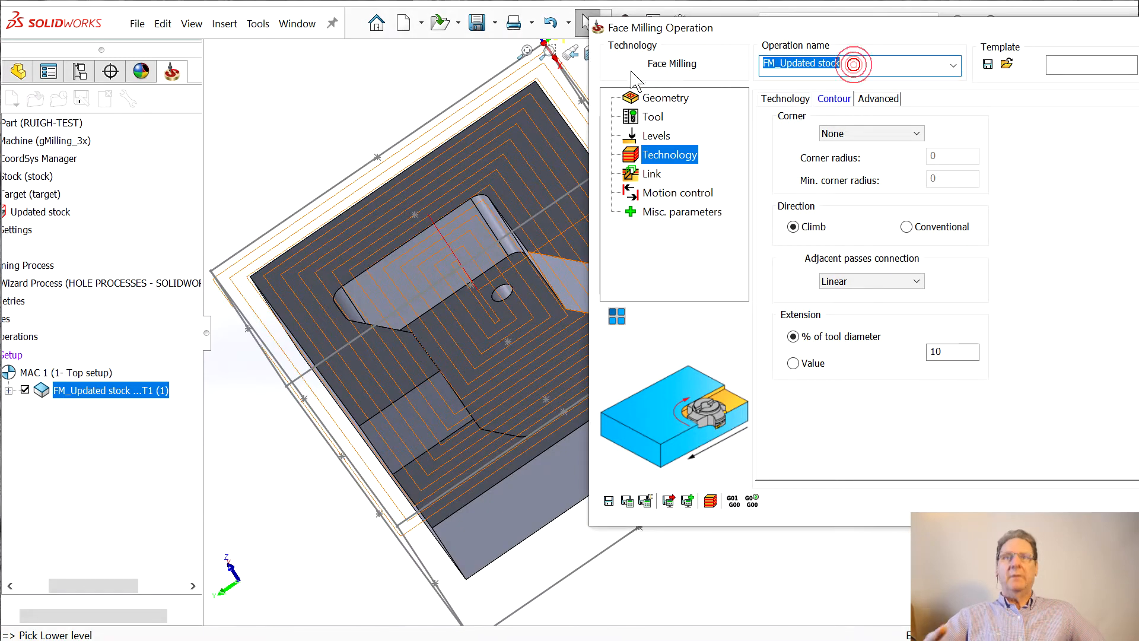
pyautogui.write('Face top')
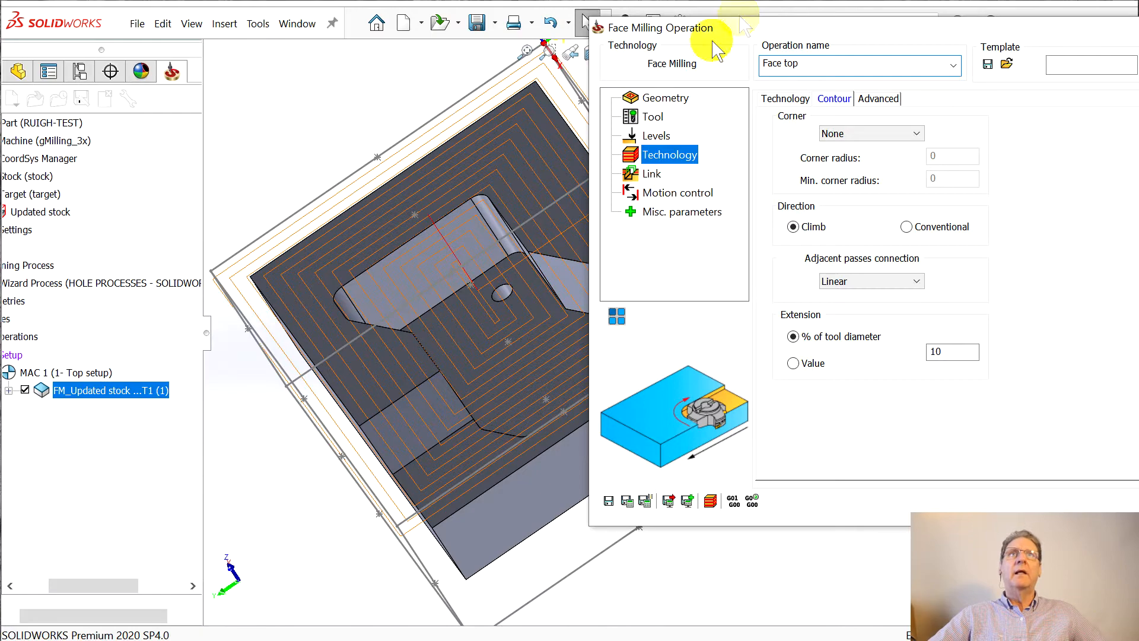
pyautogui.moveTo(733, 28); pyautogui.dragTo(321, 28)
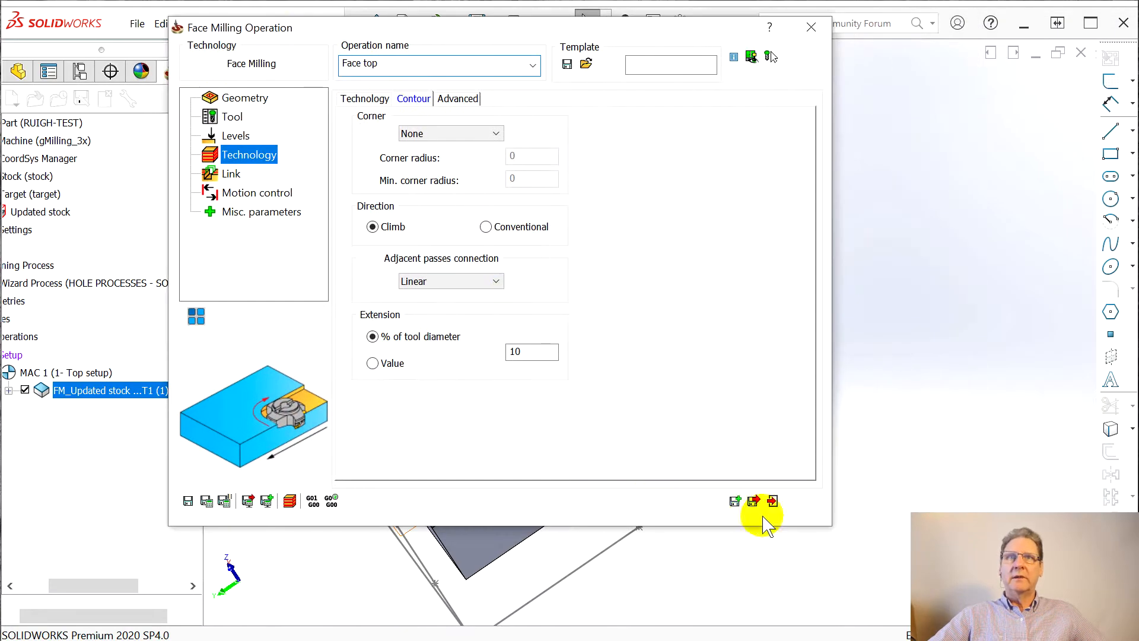
pyautogui.click(753, 502)
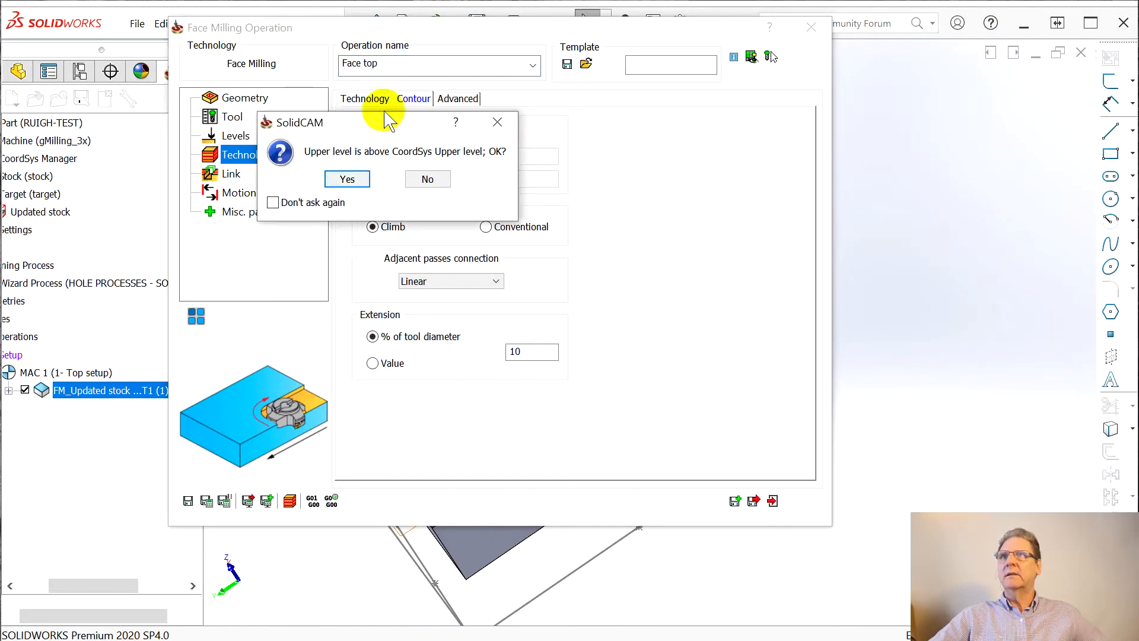
pyautogui.click(348, 179)
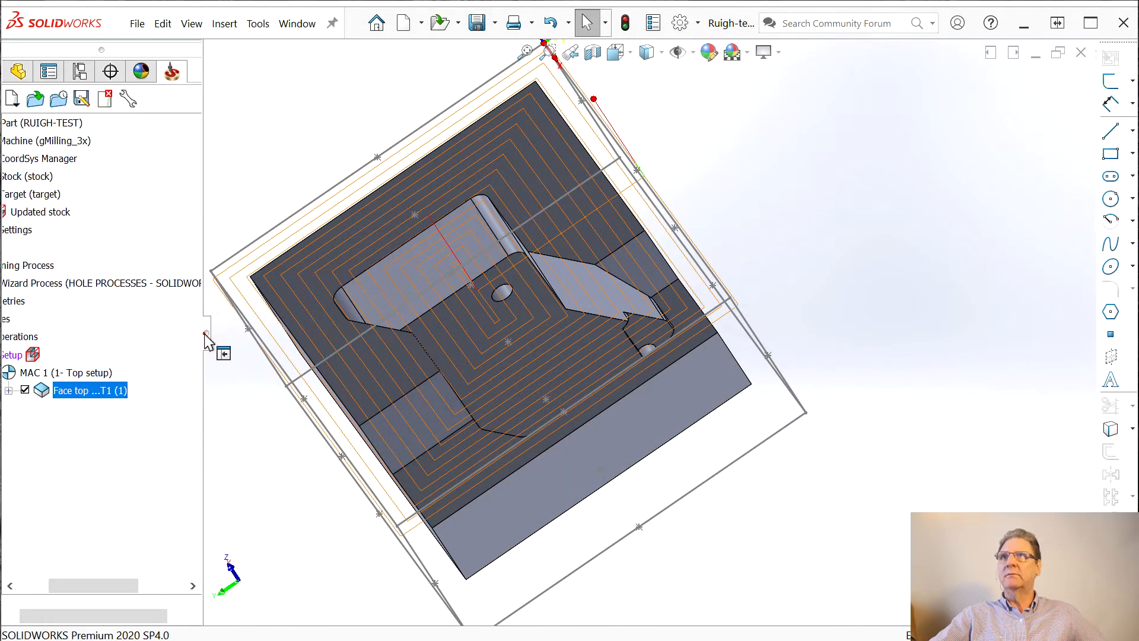
# Widen the CAM tree, then view the Hole Wizard machining process table and exit it.
pyautogui.moveTo(203, 335); pyautogui.dragTo(263, 333)
pyautogui.moveTo(116, 614); pyautogui.dragTo(73, 614)
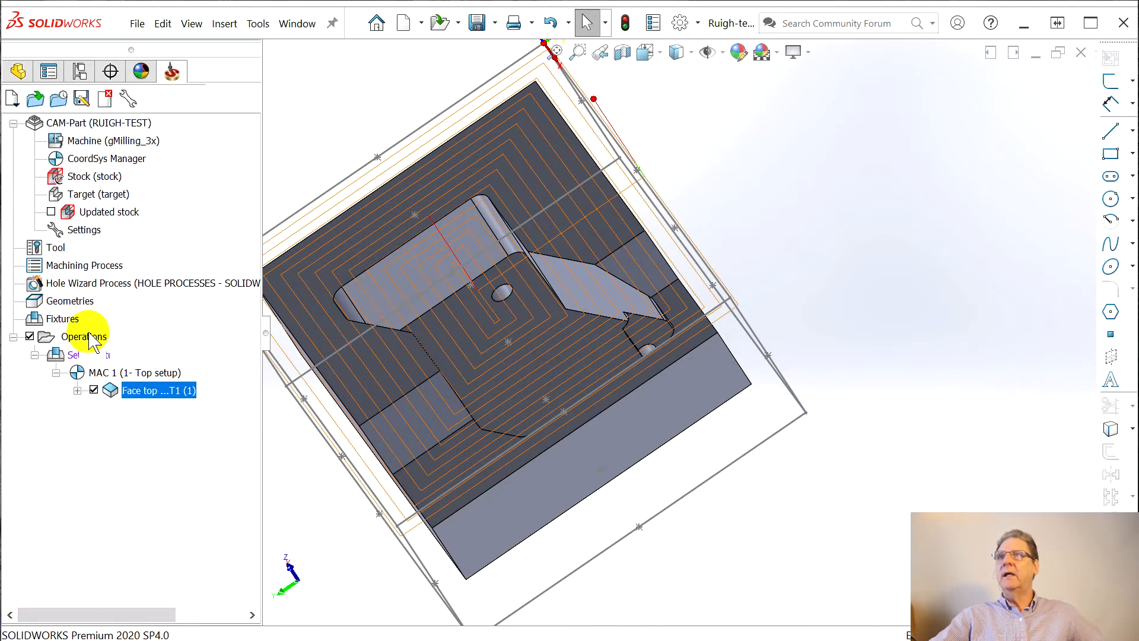
pyautogui.click(137, 284)
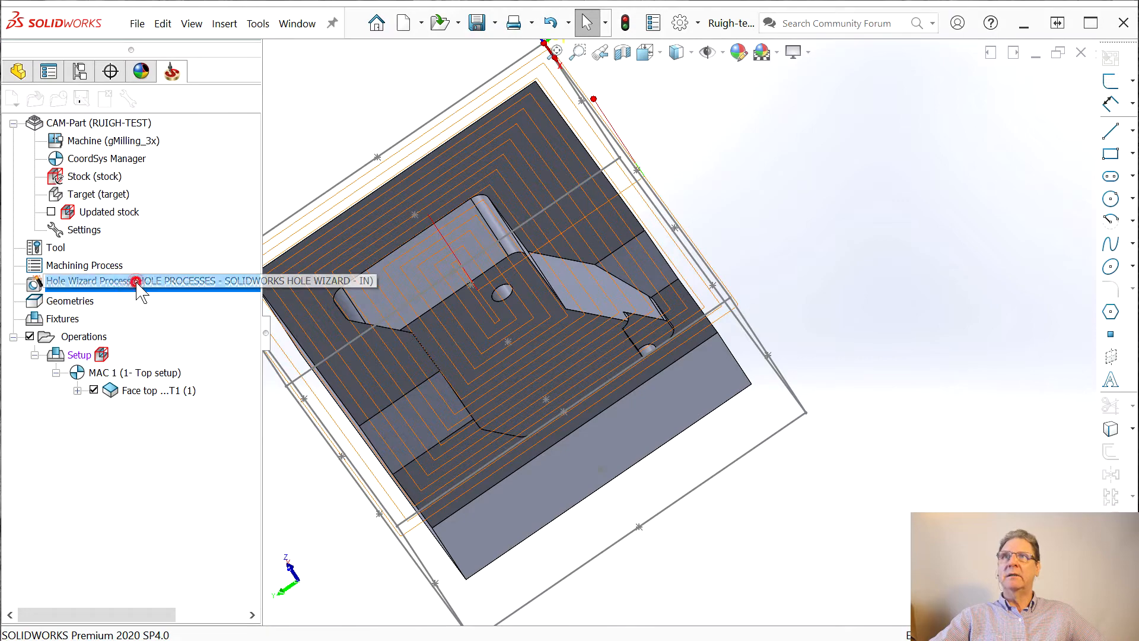
pyautogui.doubleClick(36, 283)
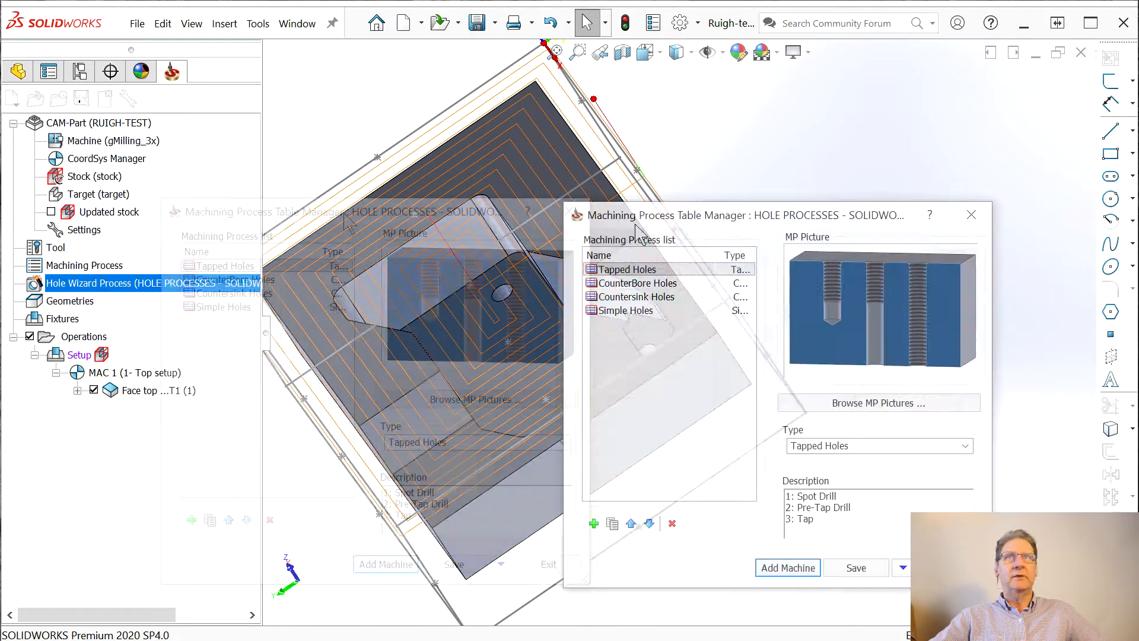
pyautogui.moveTo(801, 220); pyautogui.dragTo(332, 133)
pyautogui.click(493, 475)
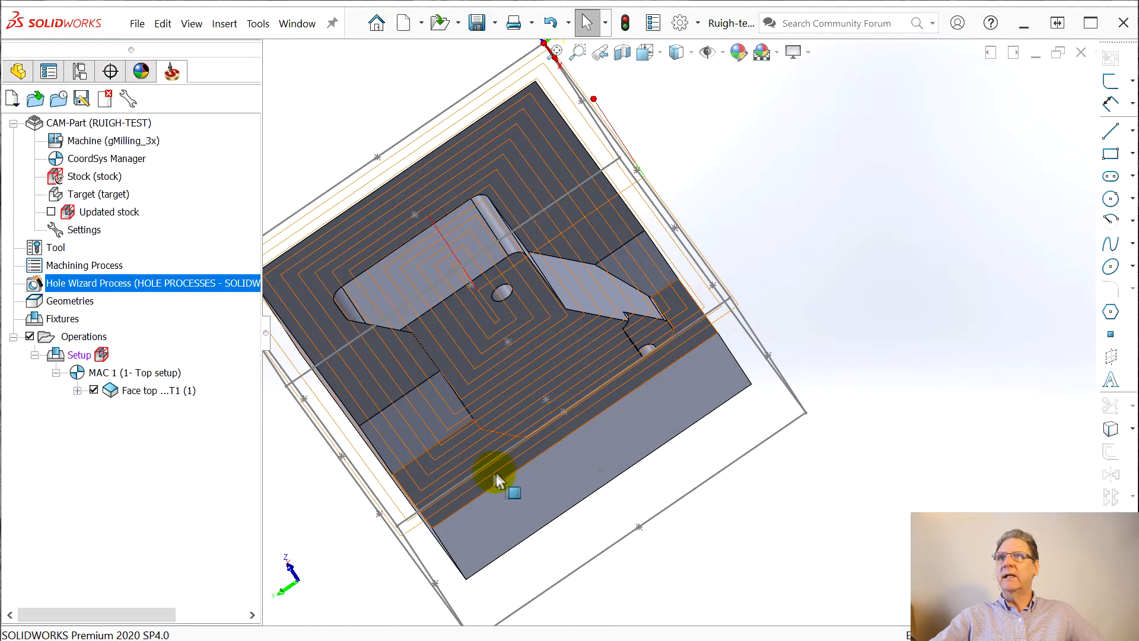
# Open the deletion list of Hole Wizard process tables and leave it.
pyautogui.rightClick(86, 286)
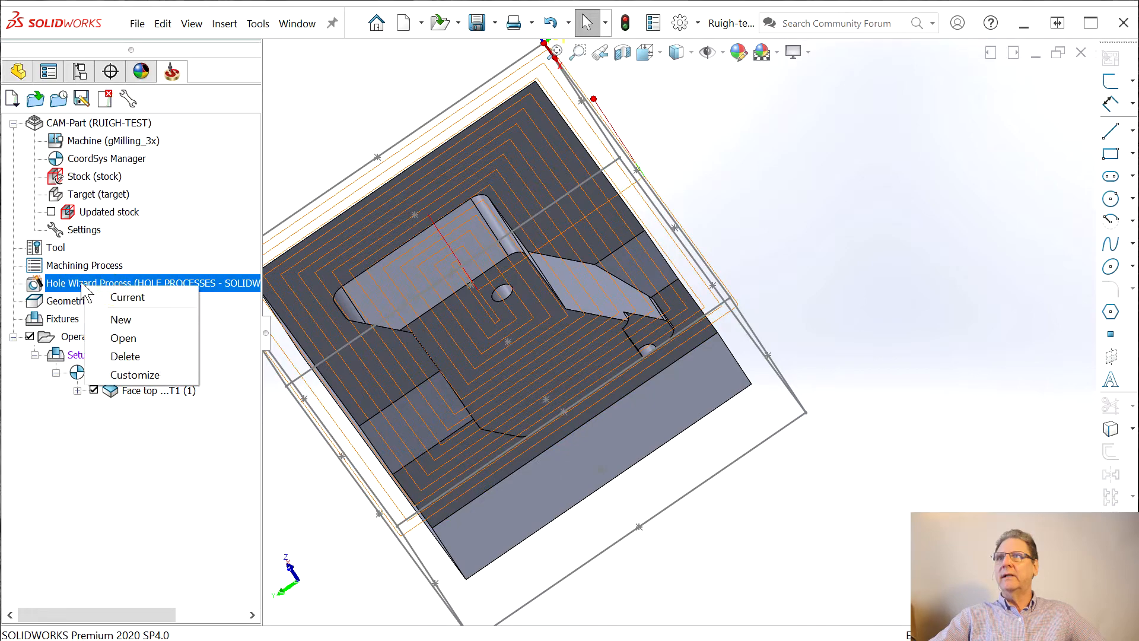
pyautogui.click(130, 357)
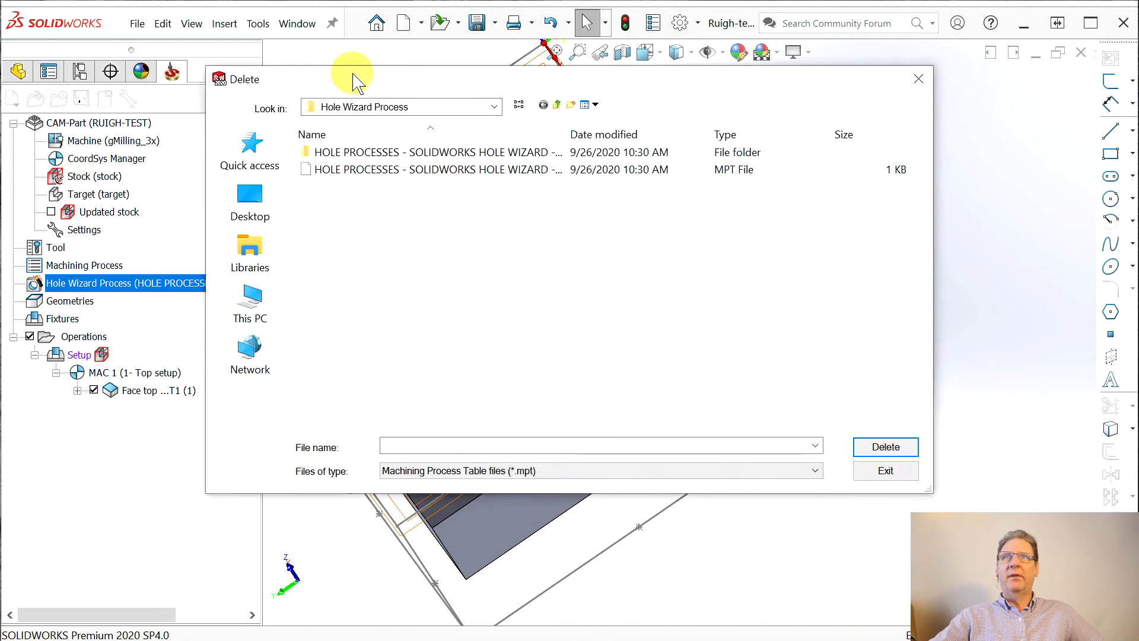
pyautogui.click(885, 465)
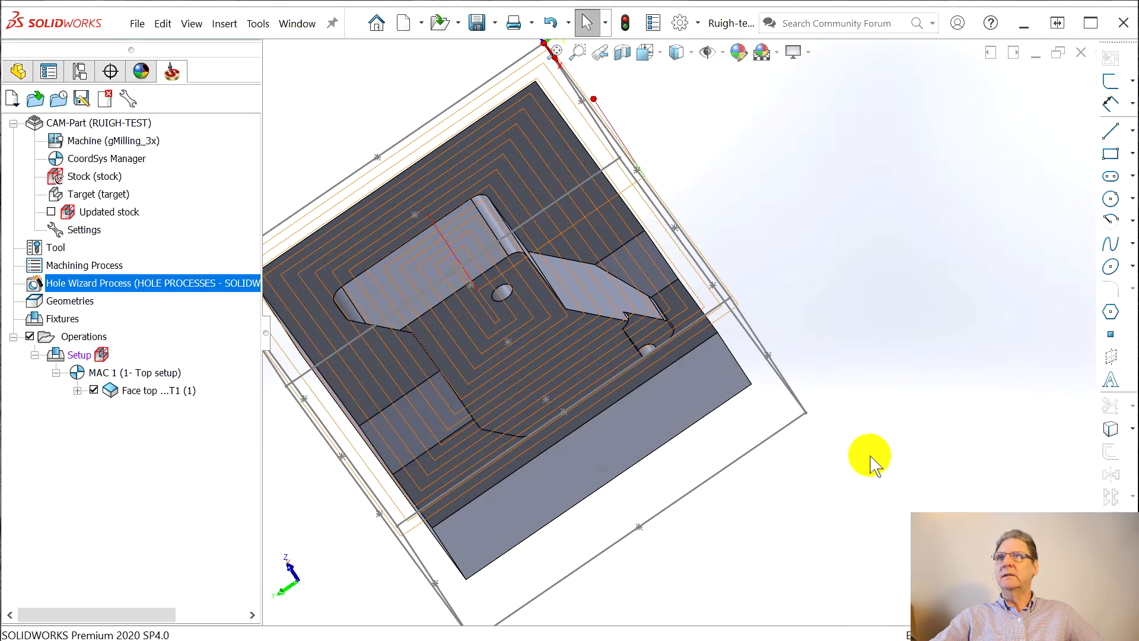
pyautogui.rightClick(108, 291)
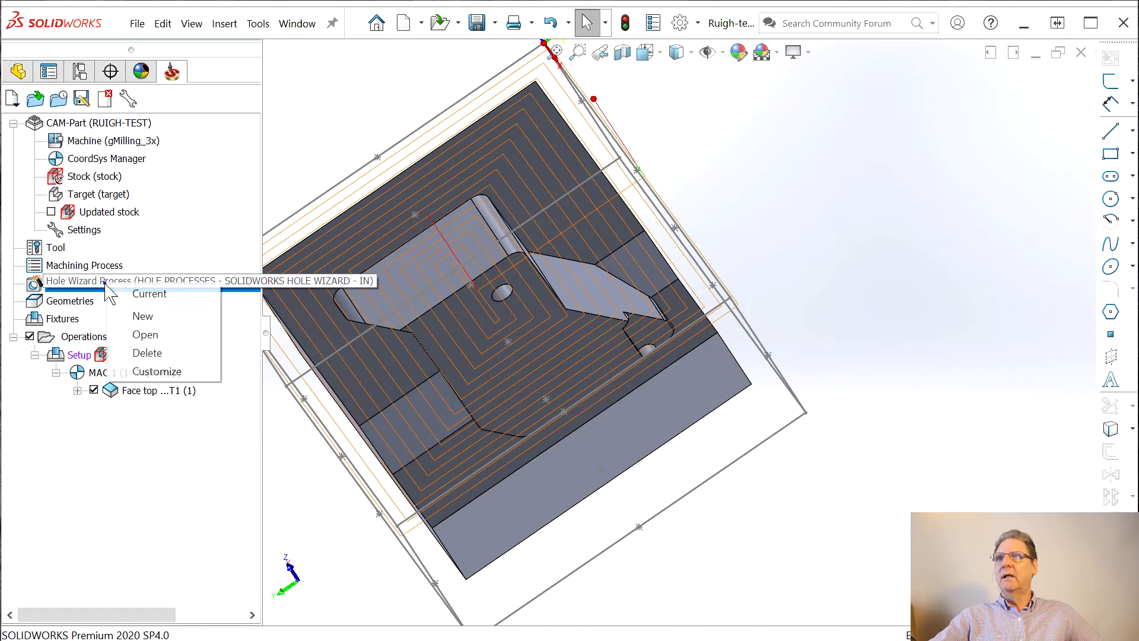
pyautogui.click(148, 353)
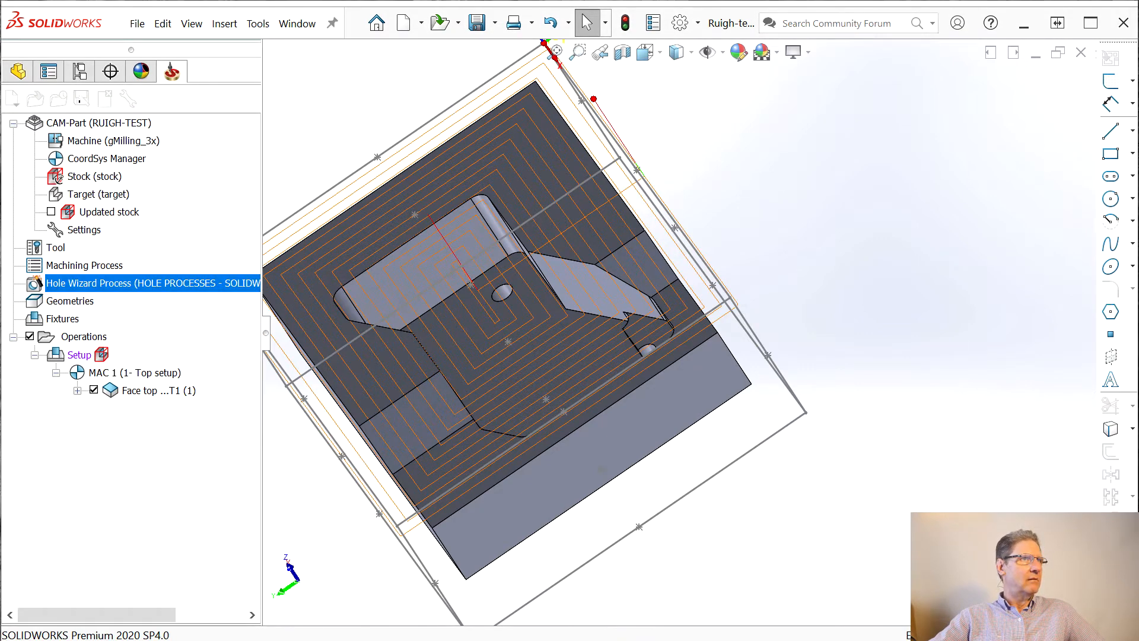
pyautogui.click(421, 325)
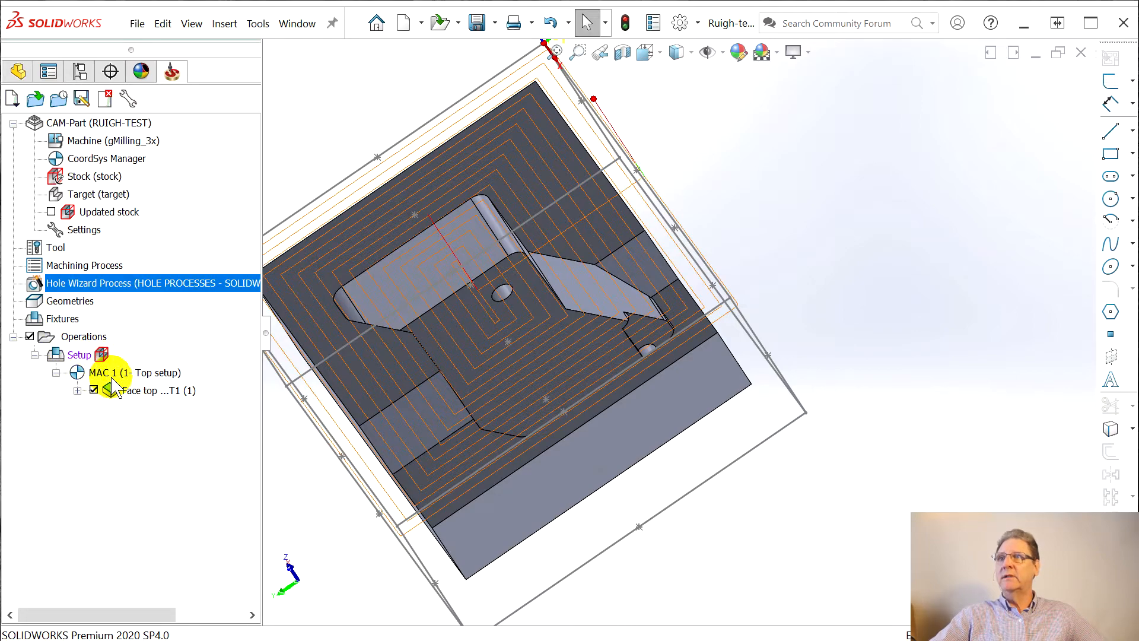
# Hide the Face top toolpath and suppress the RUIGH-TEST feature in the model's feature tree.
pyautogui.moveTo(574, 350); pyautogui.dragTo(639, 324, button='middle')
pyautogui.click(95, 391)
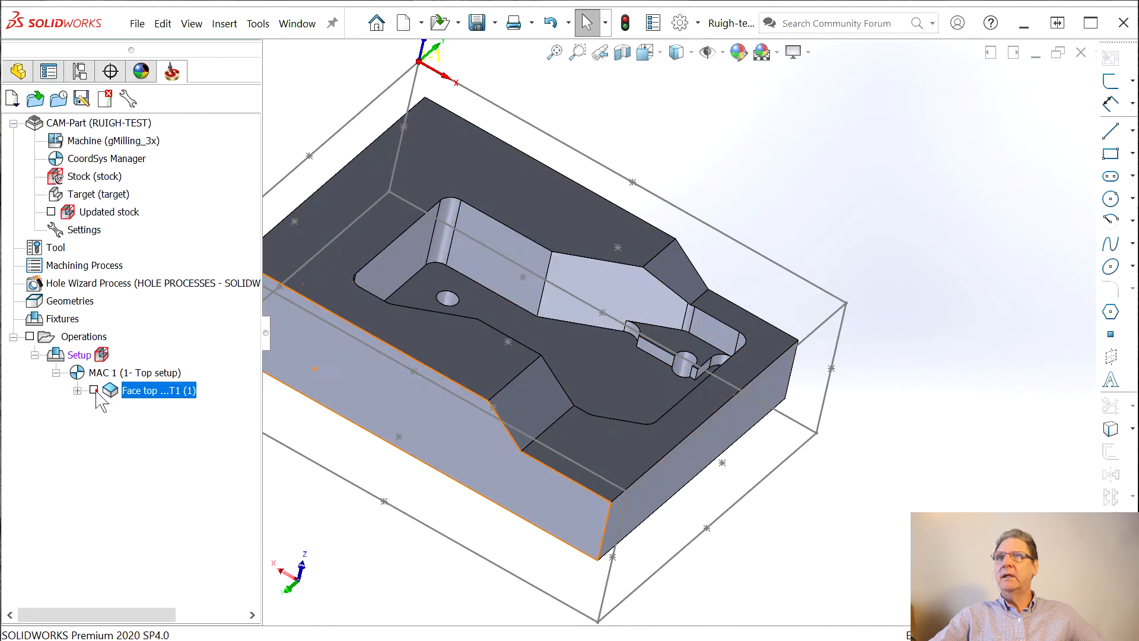
pyautogui.click(18, 72)
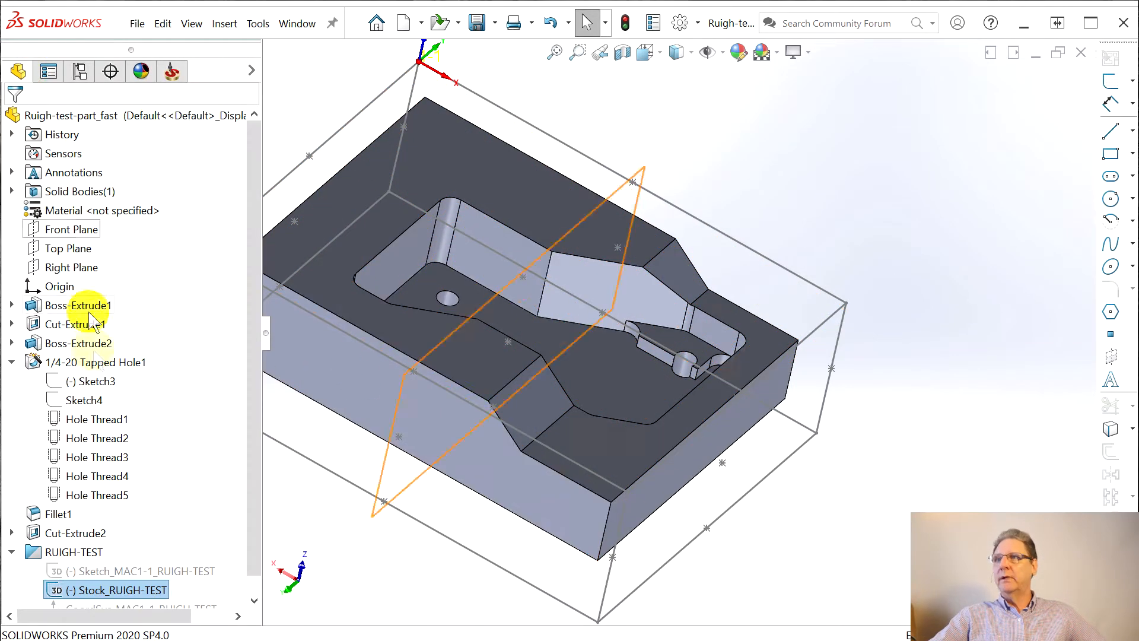
pyautogui.click(89, 551)
pyautogui.rightClick(89, 551)
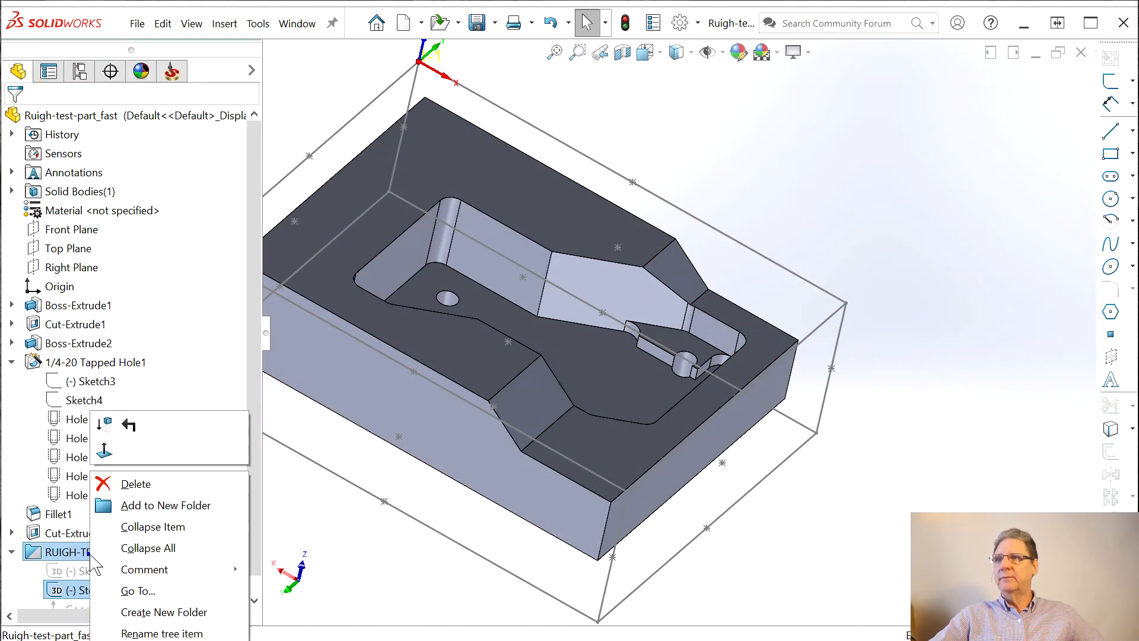
pyautogui.click(104, 422)
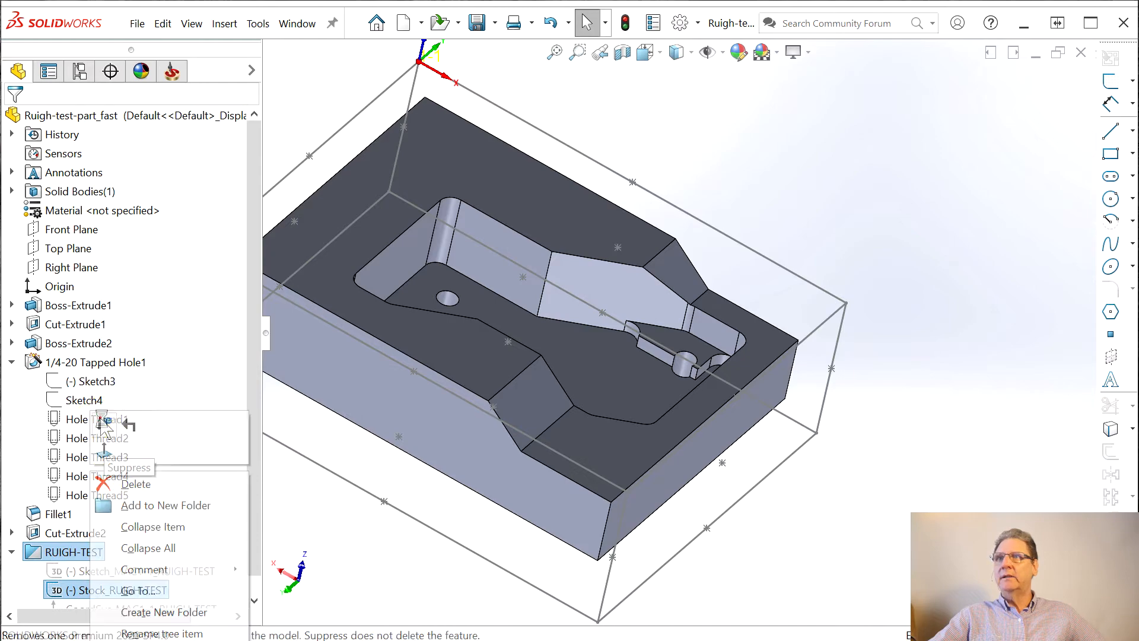
pyautogui.moveTo(592, 391)
pyautogui.mouseDown(button='middle')
pyautogui.moveTo(498, 376)
pyautogui.moveTo(674, 351)
pyautogui.moveTo(572, 393)
pyautogui.mouseUp(button='middle')
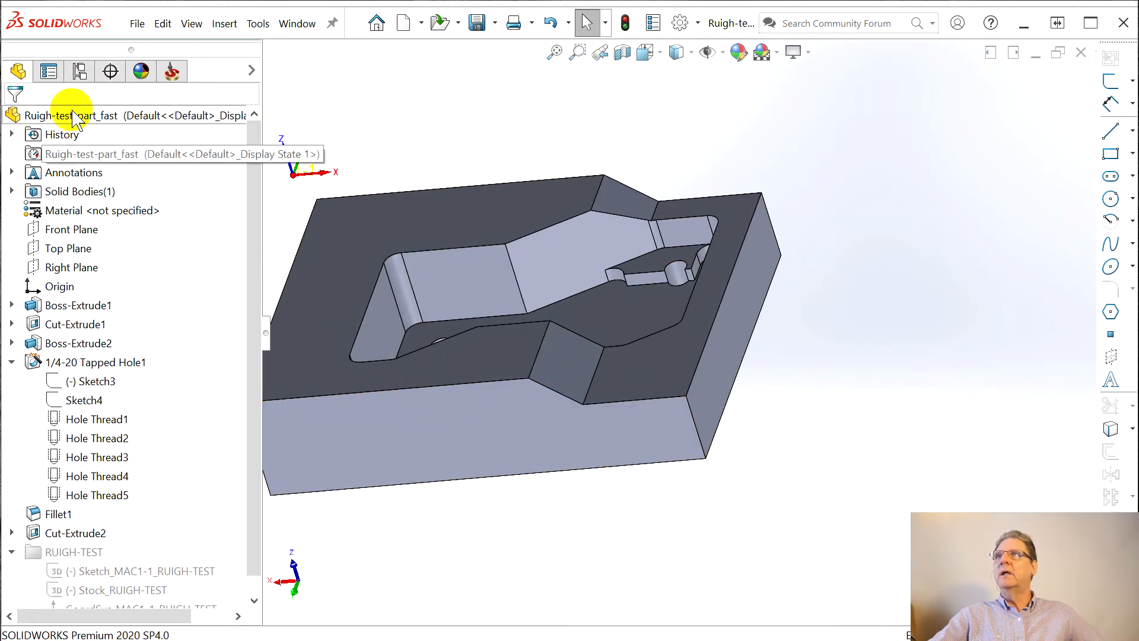
# Add a profile milling operation after the Face top operation in the CAM tree.
pyautogui.click(173, 72)
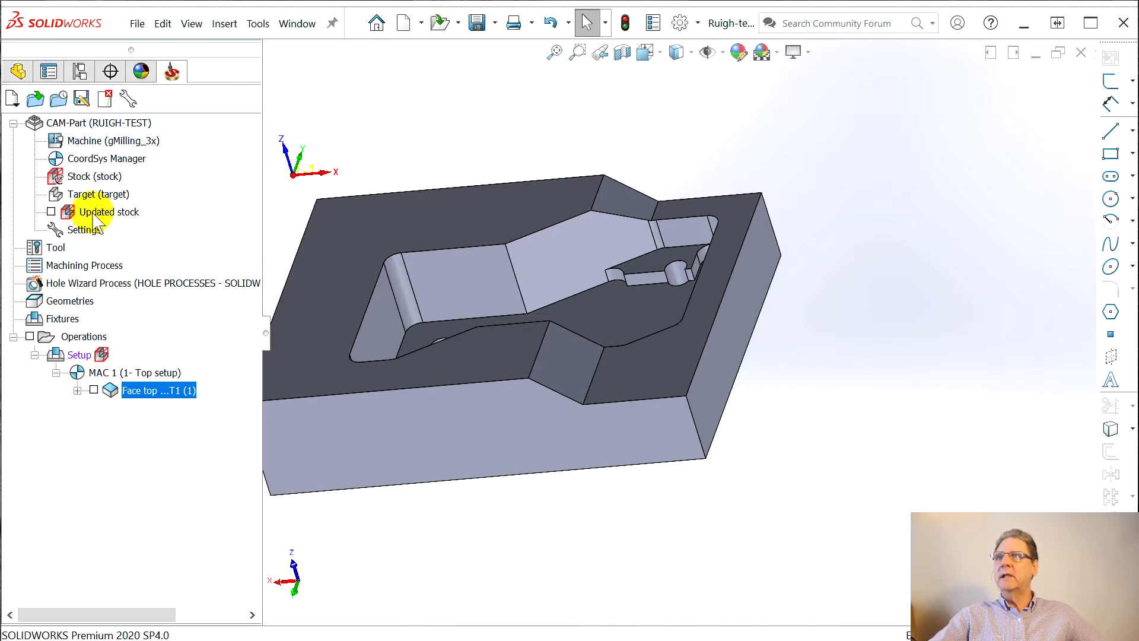
pyautogui.rightClick(142, 391)
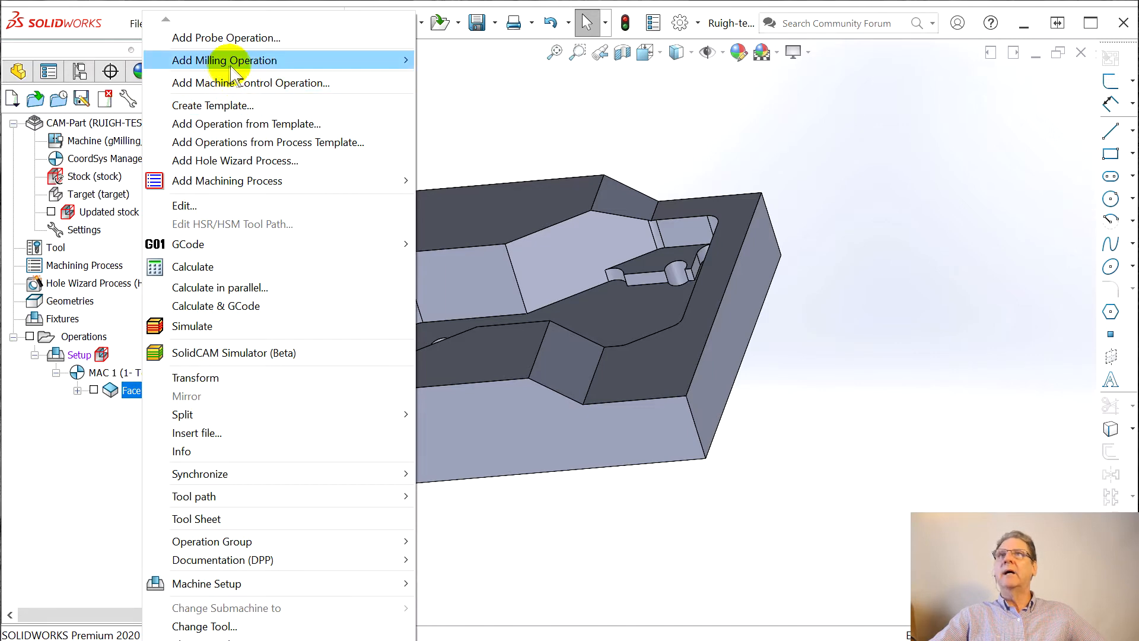
pyautogui.moveTo(230, 66)
pyautogui.click(496, 105)
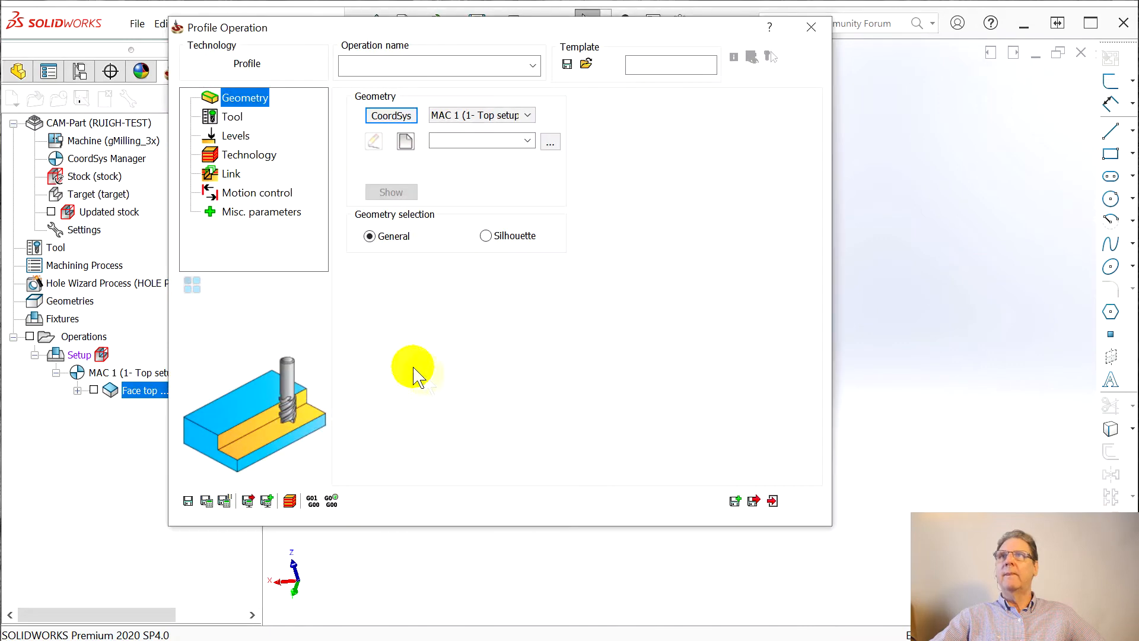
# Define the profile geometry as a closed chain around the part's bottom outer edges, named "Perimeter", and accept it.
pyautogui.click(391, 116)
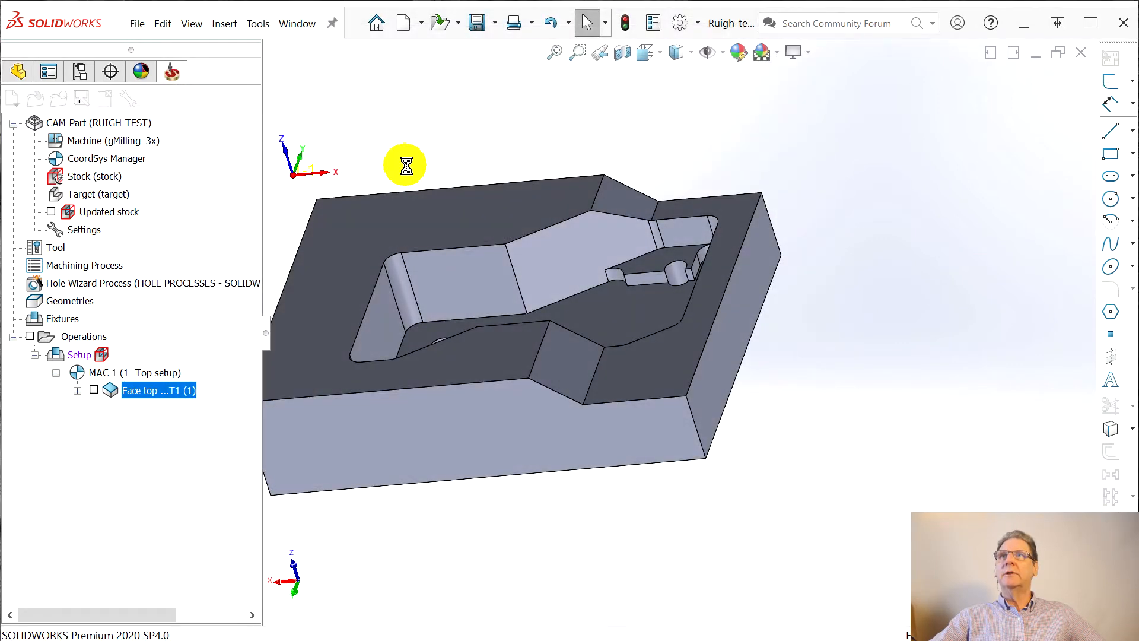
pyautogui.moveTo(101, 168); pyautogui.dragTo(16, 163)
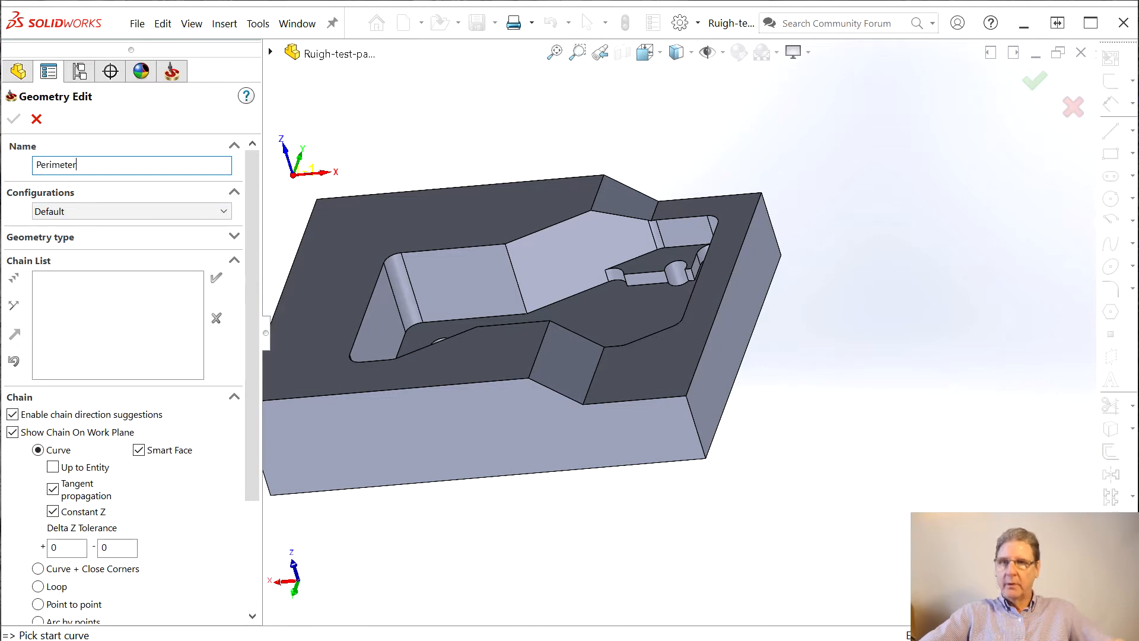
pyautogui.moveTo(516, 521); pyautogui.dragTo(478, 526, button='middle')
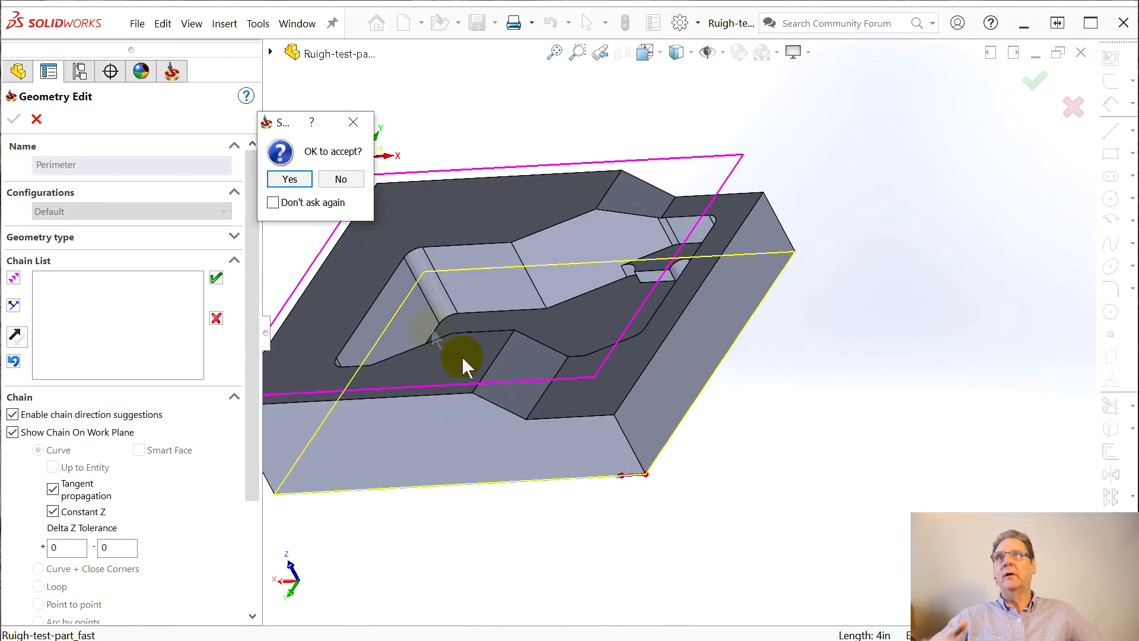
pyautogui.click(289, 179)
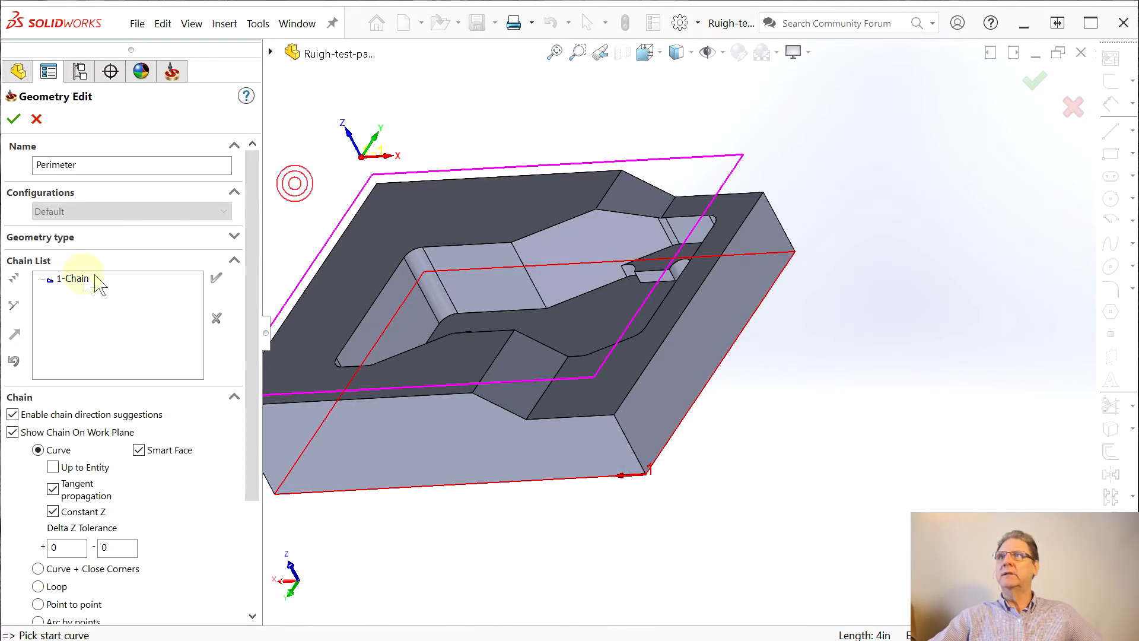
pyautogui.click(19, 123)
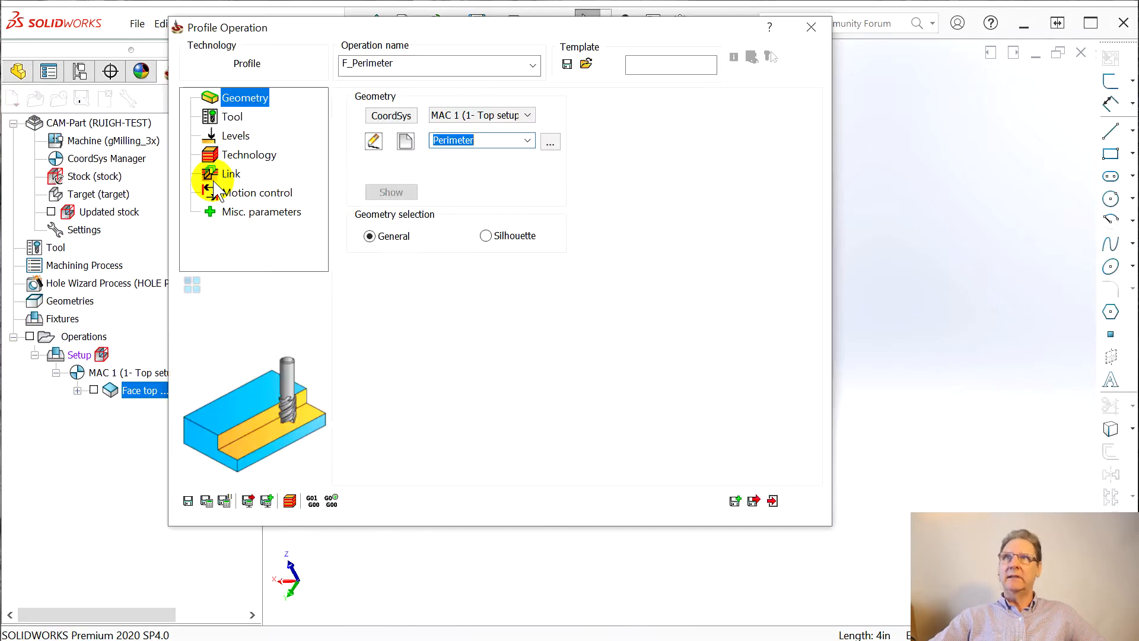
# Assign the existing 0.25 inch end mill, tool 1 (1/4_CARB_EMILL), to the profile operation.
pyautogui.click(234, 117)
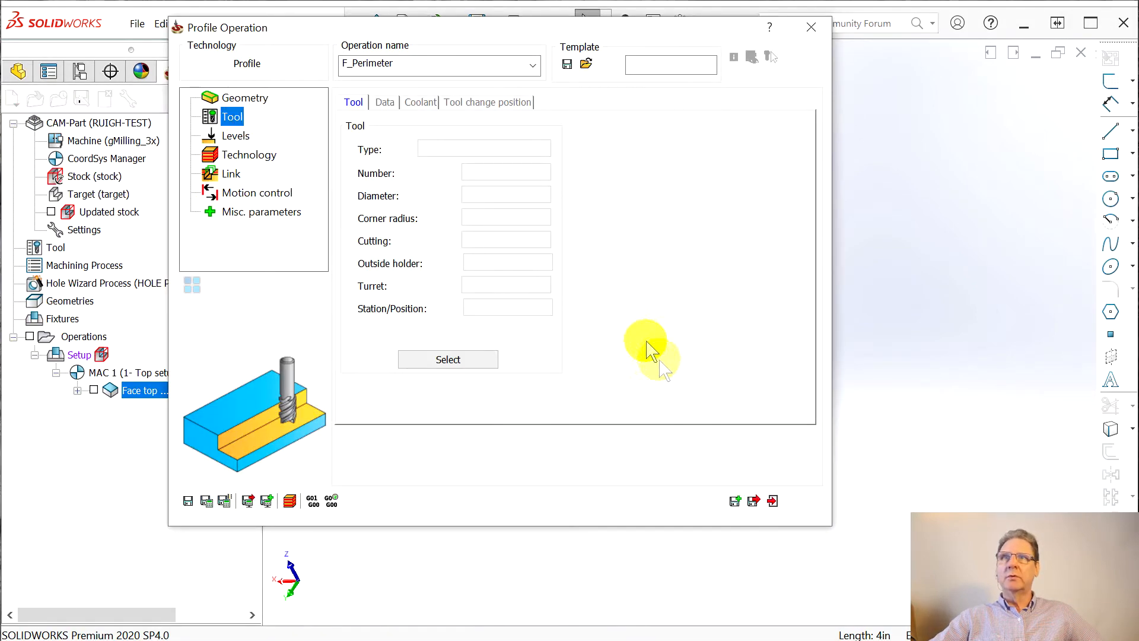
pyautogui.click(440, 360)
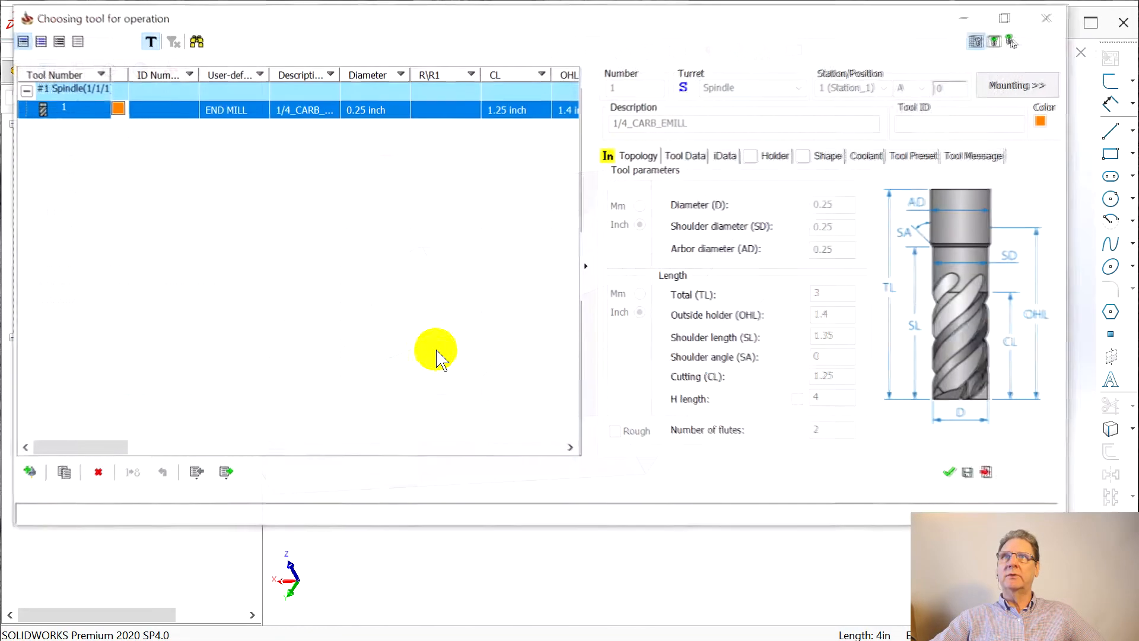
pyautogui.click(951, 473)
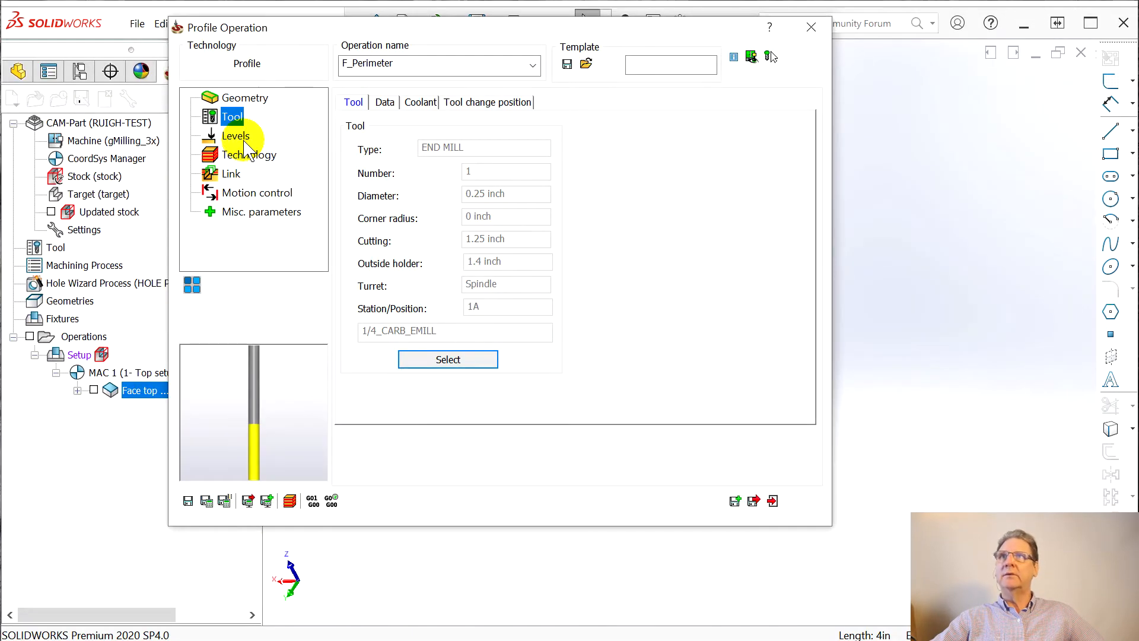
# Set the profile operation's upper level from the part's top face and enter the profile depth.
pyautogui.click(235, 136)
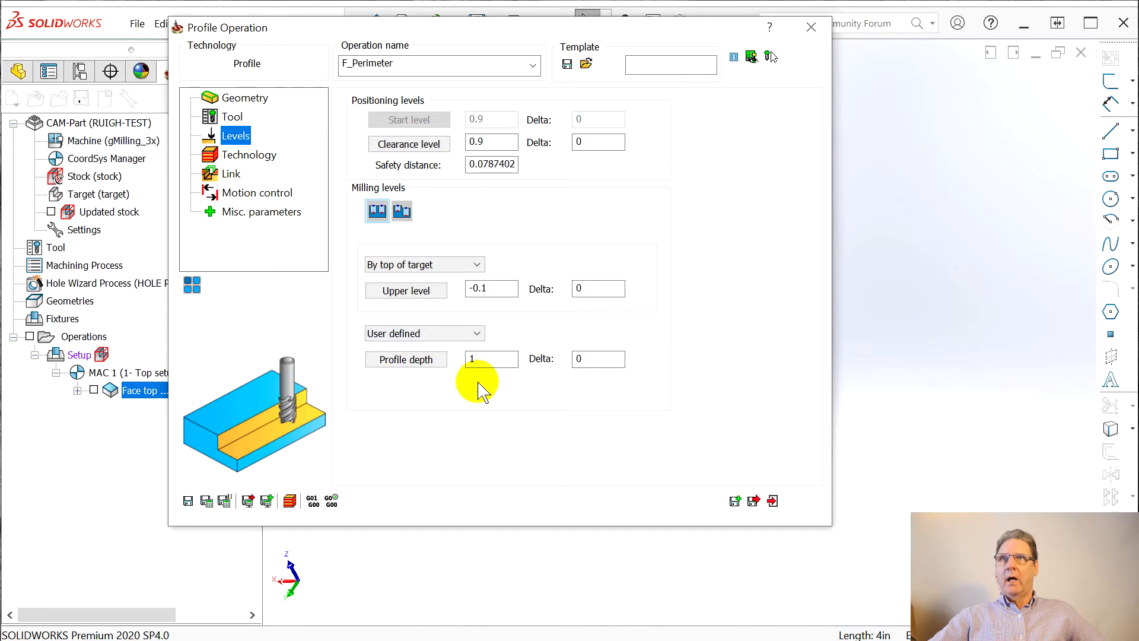
pyautogui.click(407, 291)
pyautogui.click(341, 281)
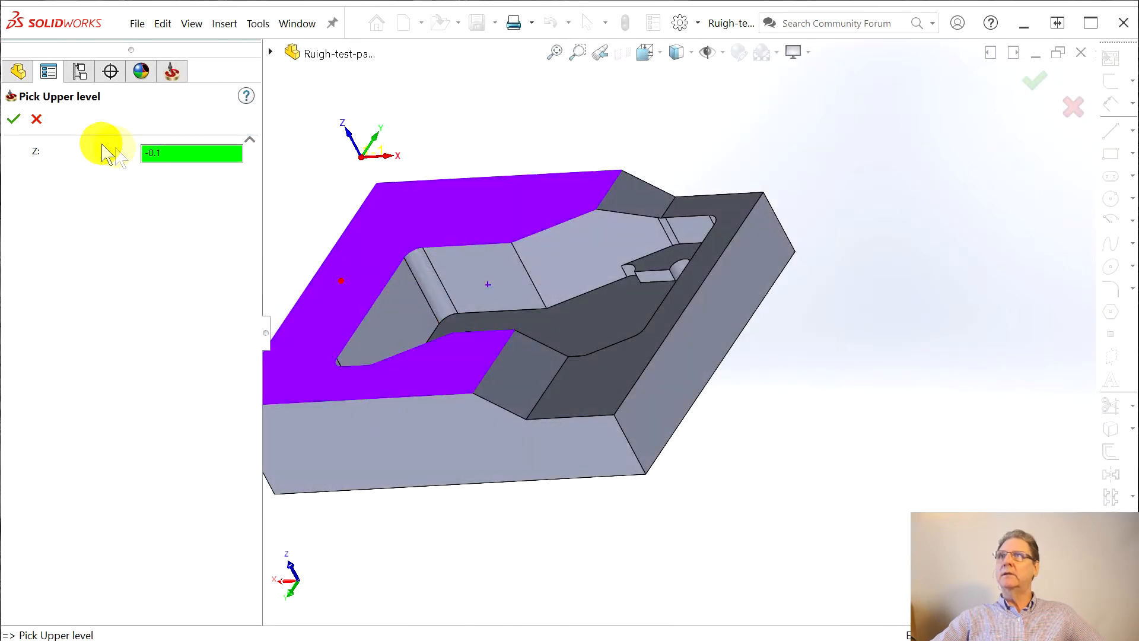
pyautogui.click(14, 120)
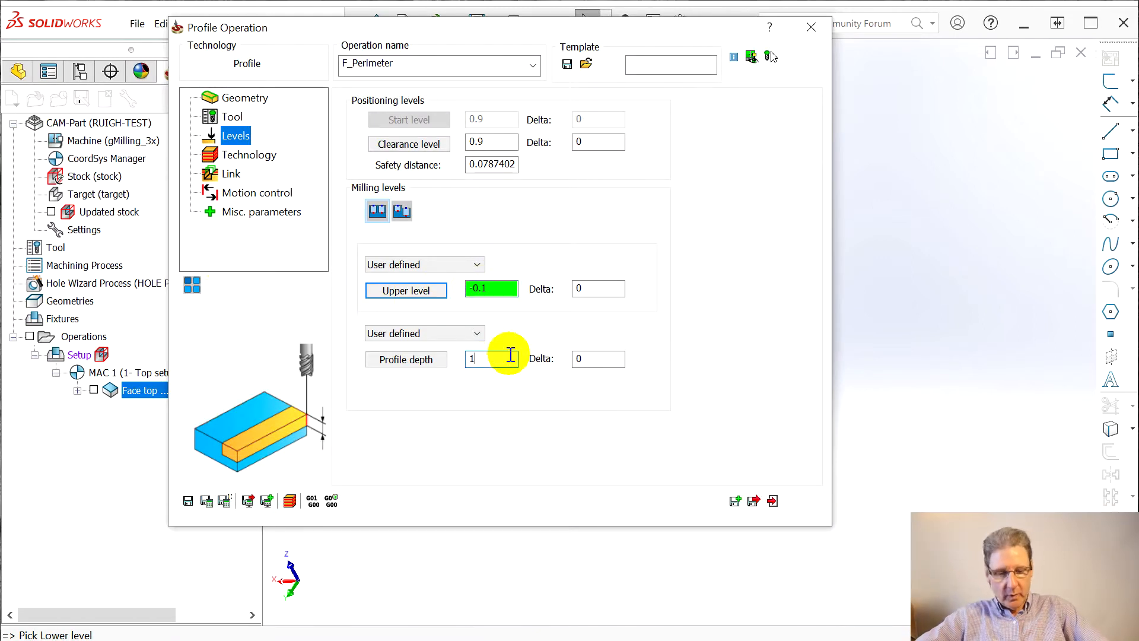
# Configure the profile technology with a 0.125 clear offset and step over, equal step down, roughing, and a 0.005 wall offset.
pyautogui.click(251, 156)
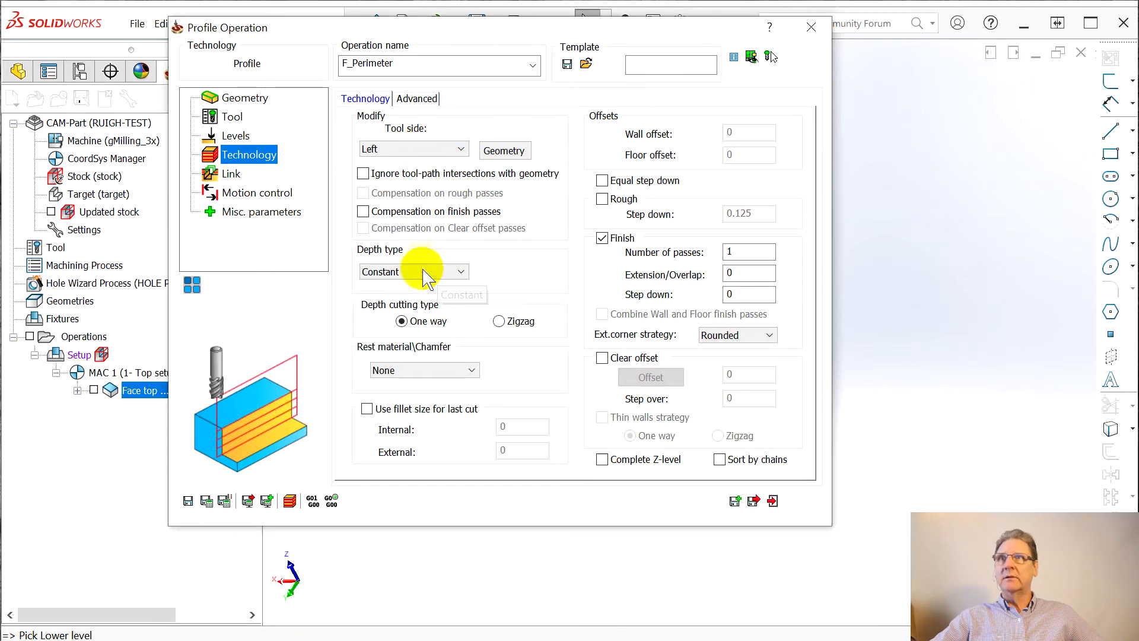
pyautogui.moveTo(414, 25); pyautogui.dragTo(542, 27)
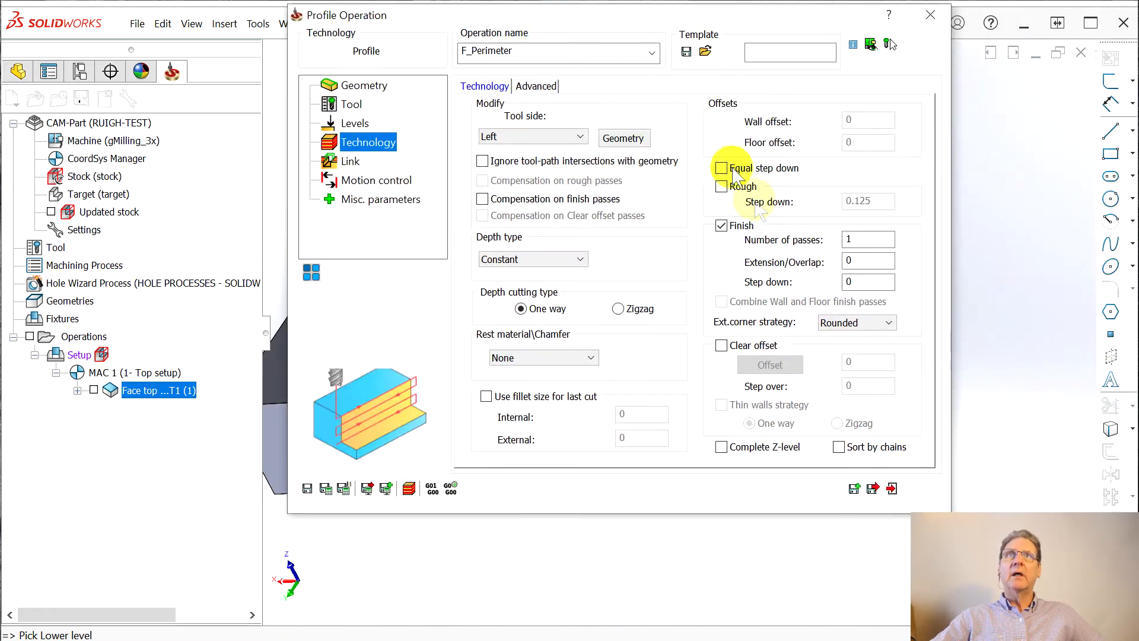
pyautogui.click(721, 346)
pyautogui.click(872, 367)
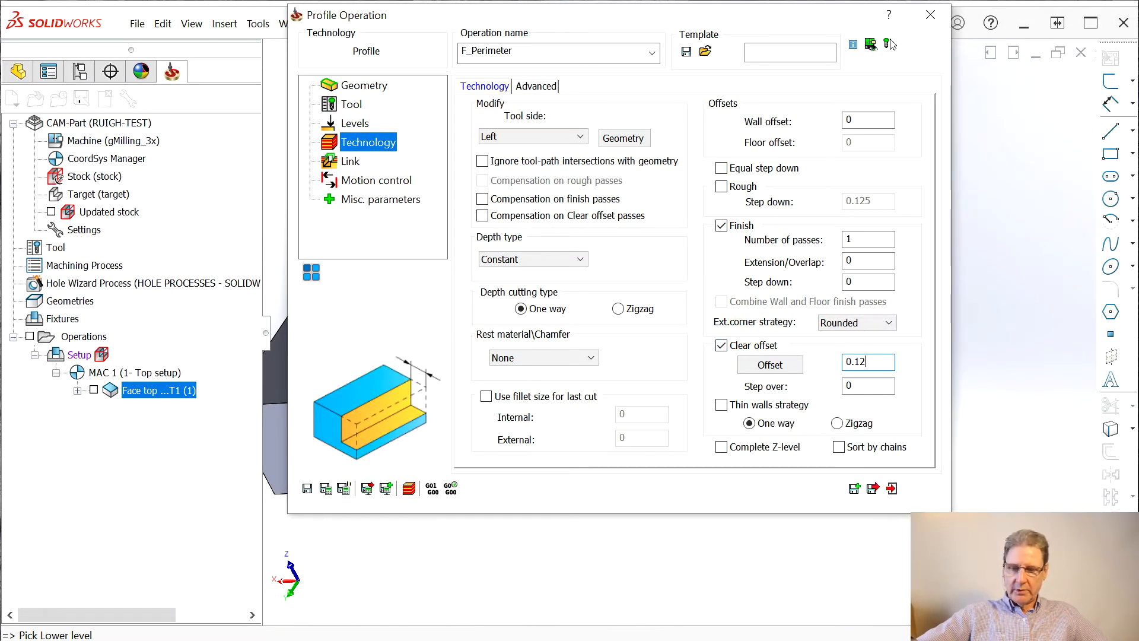
pyautogui.click(866, 388)
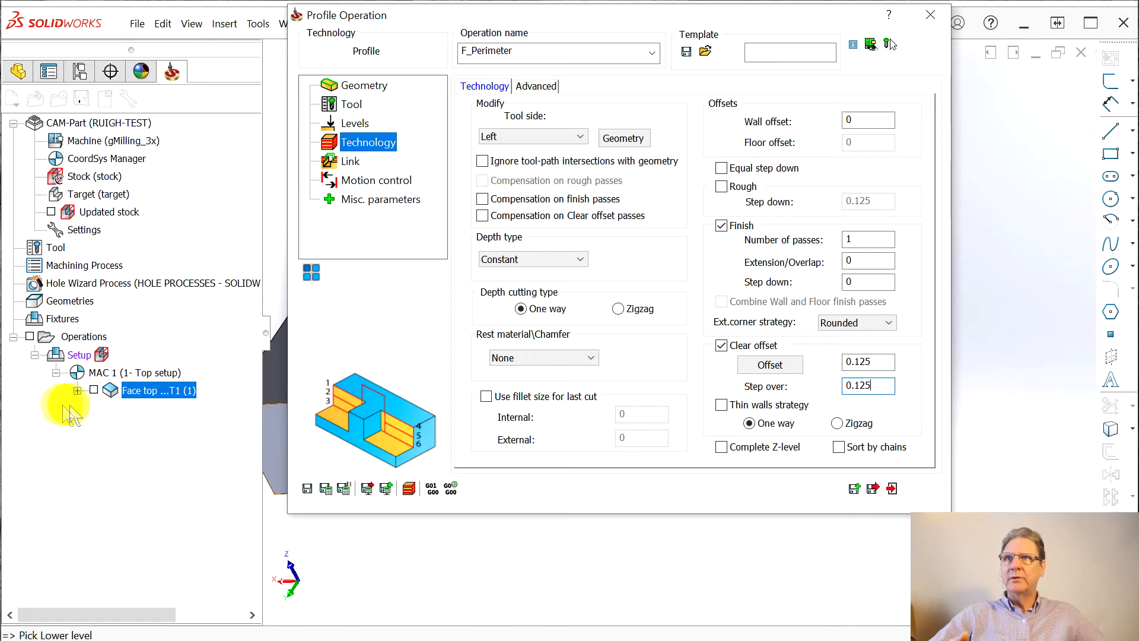
pyautogui.click(722, 169)
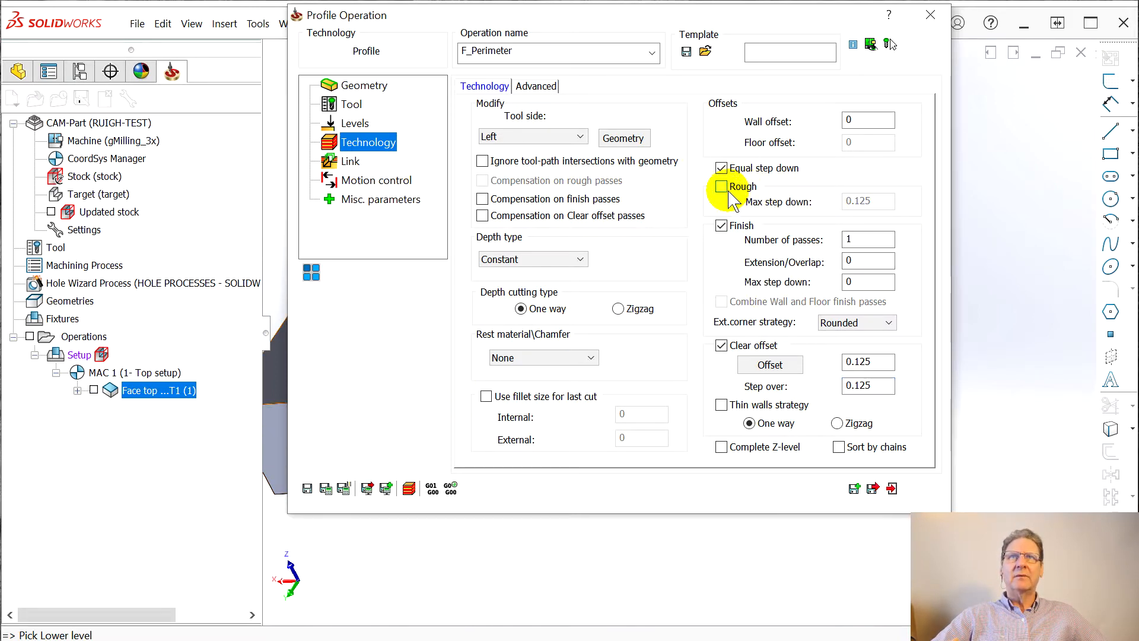
pyautogui.click(729, 192)
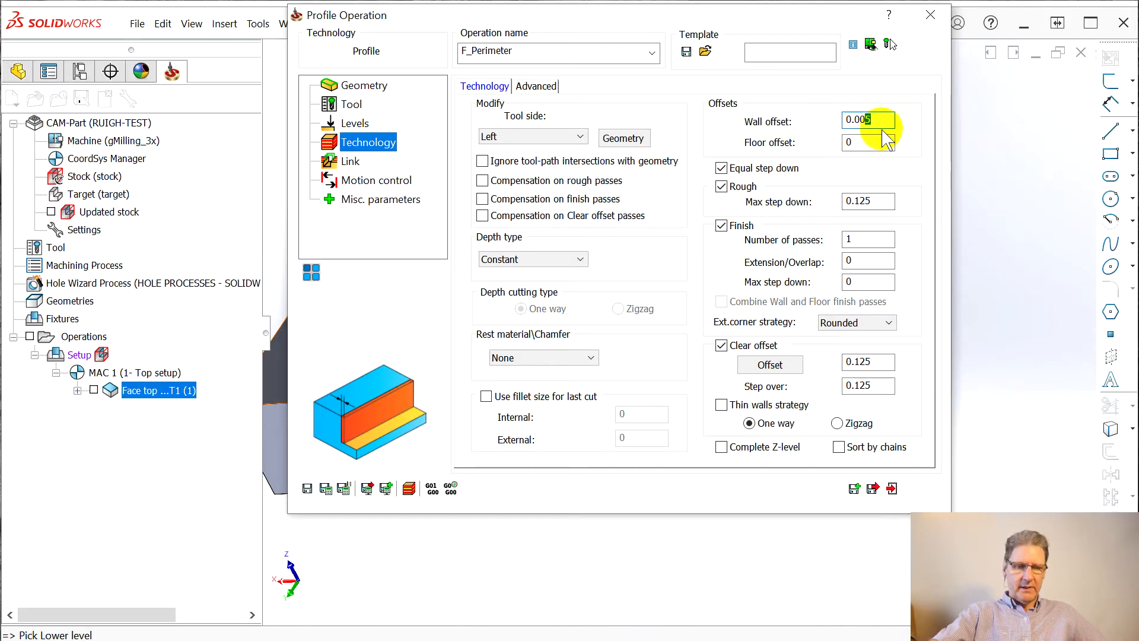
# Save and calculate the F_Perimeter operation, and inspect its toolpath around the part.
pyautogui.moveTo(745, 8); pyautogui.dragTo(1136, 0)
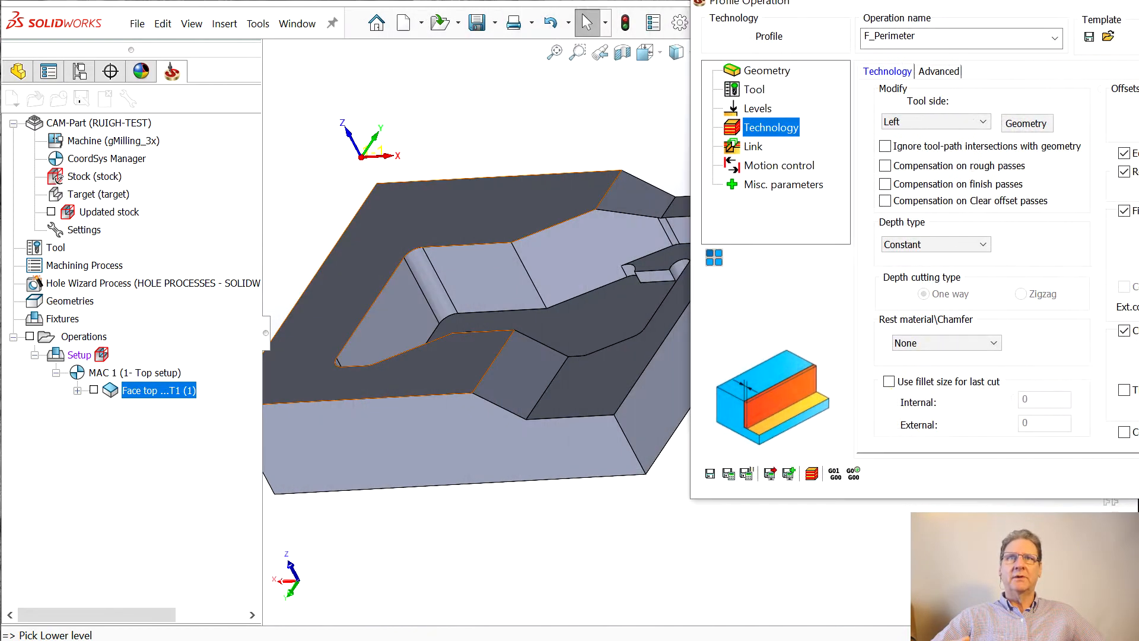
pyautogui.click(748, 473)
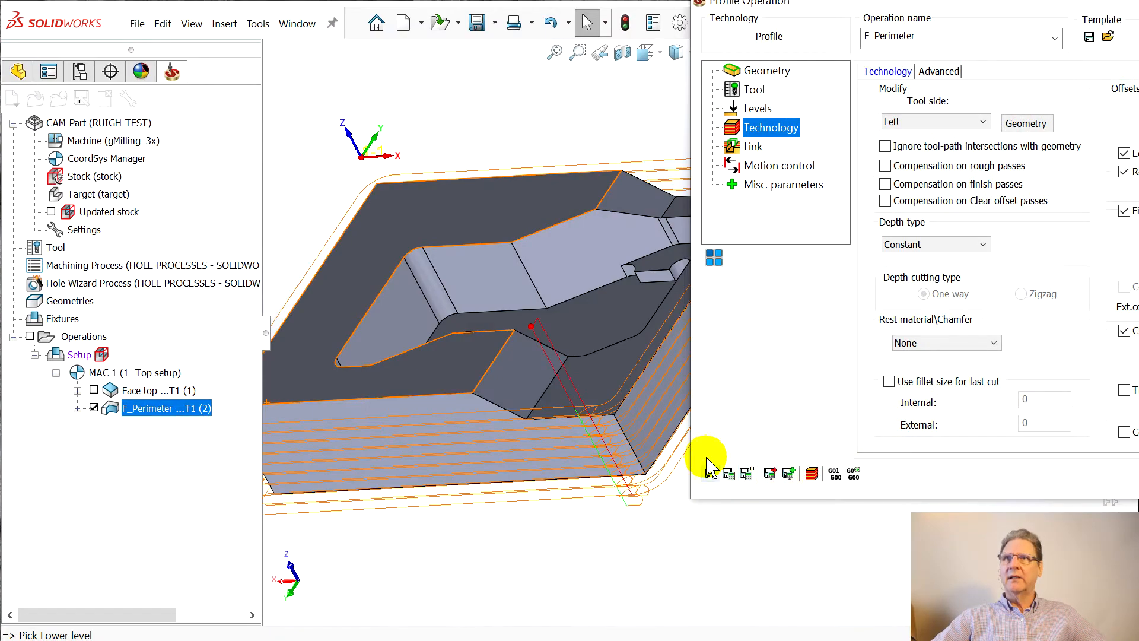
pyautogui.moveTo(623, 483); pyautogui.dragTo(564, 572, button='middle')
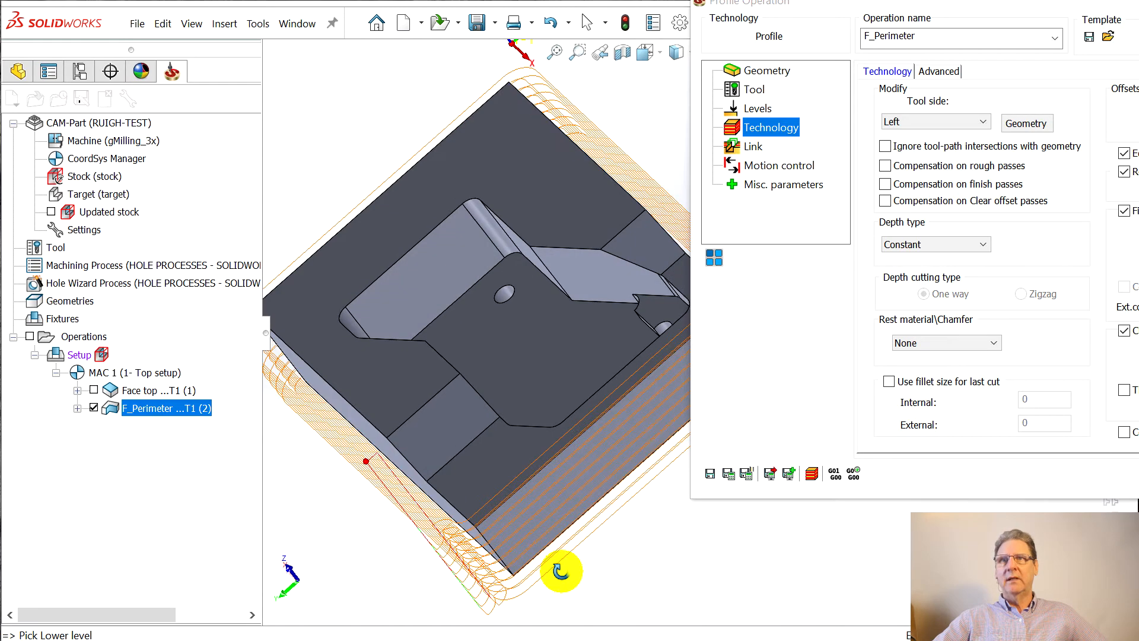
pyautogui.click(472, 576)
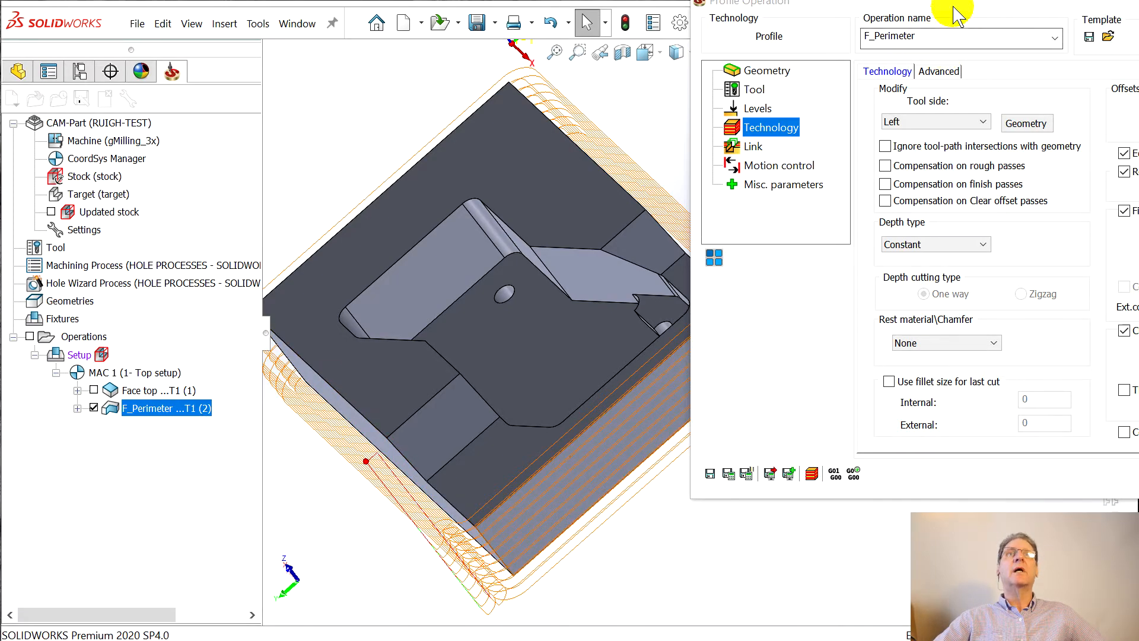
# Set the F_Perimeter lead-in arc's tangent extension to 0.5, recalculate the operation, and inspect the resulting toolpath.
pyautogui.moveTo(954, 6); pyautogui.dragTo(563, 51)
pyautogui.click(363, 191)
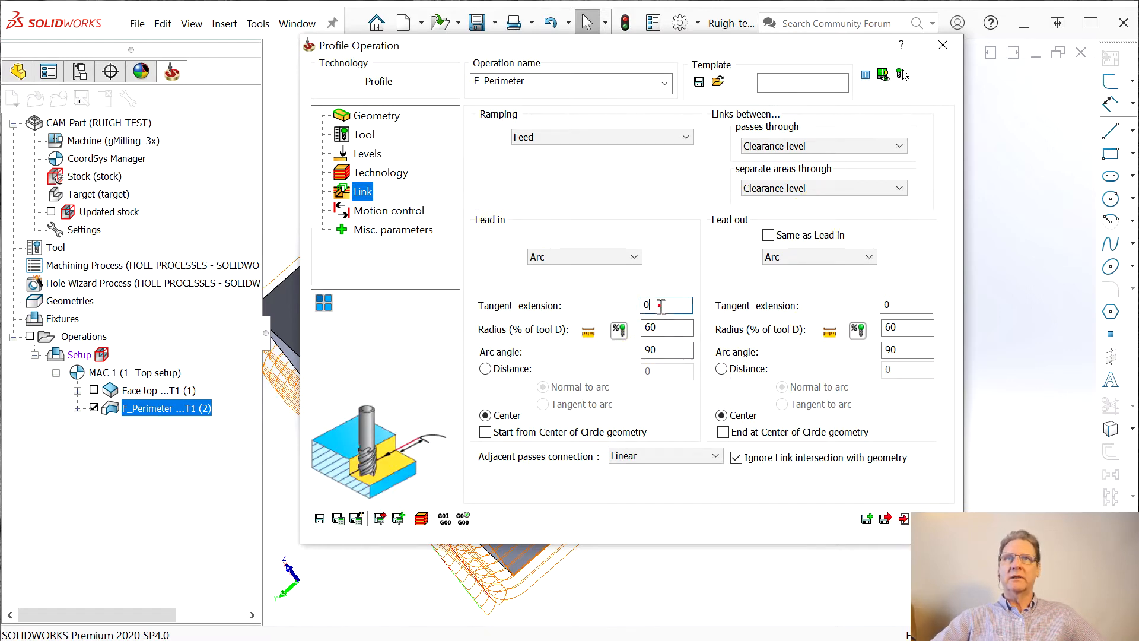
pyautogui.write('5')
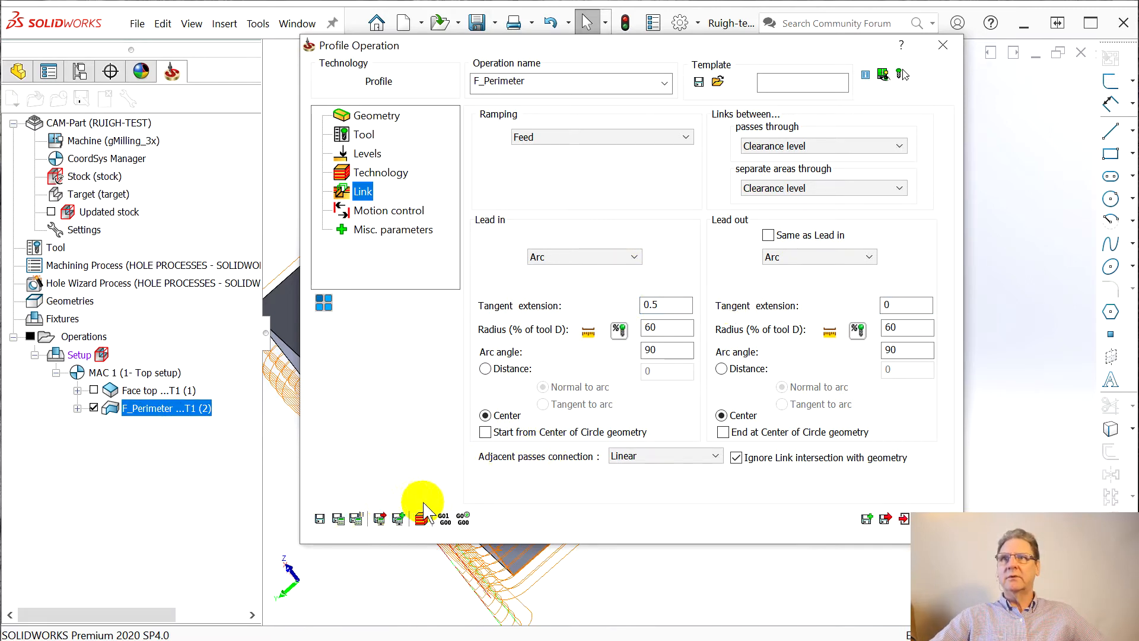
pyautogui.moveTo(673, 53); pyautogui.dragTo(1138, 57)
pyautogui.moveTo(736, 428); pyautogui.dragTo(754, 484, button='middle')
pyautogui.scroll(-2, 754, 484)
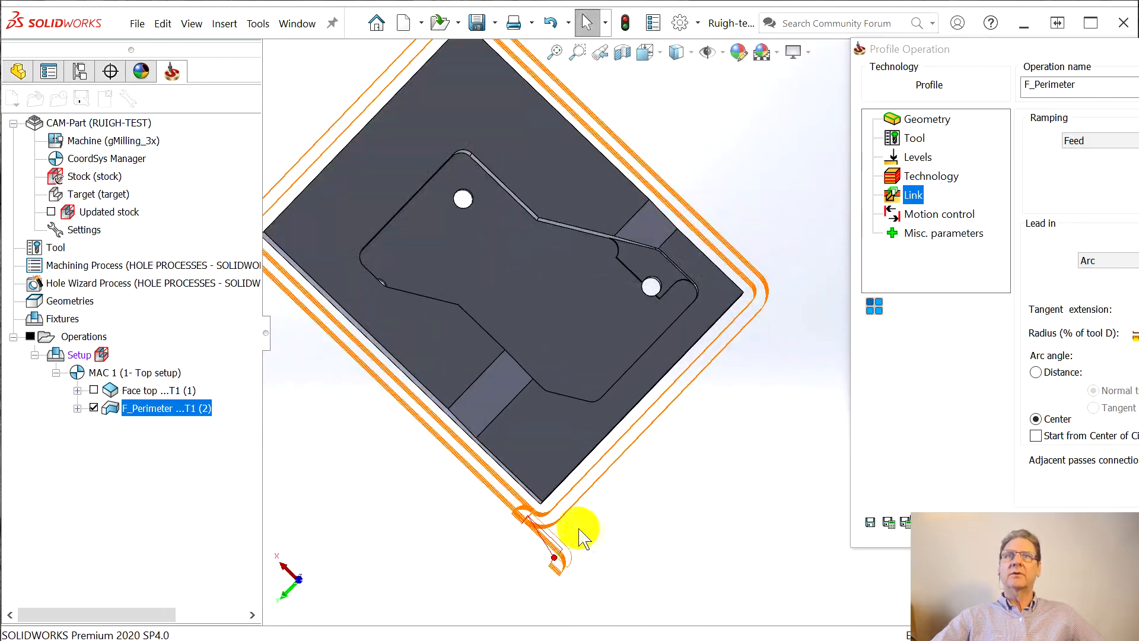
# Rename the profile operation as Perimeter, save and close it, and hide its toolpath.
pyautogui.moveTo(1059, 54); pyautogui.dragTo(549, 65)
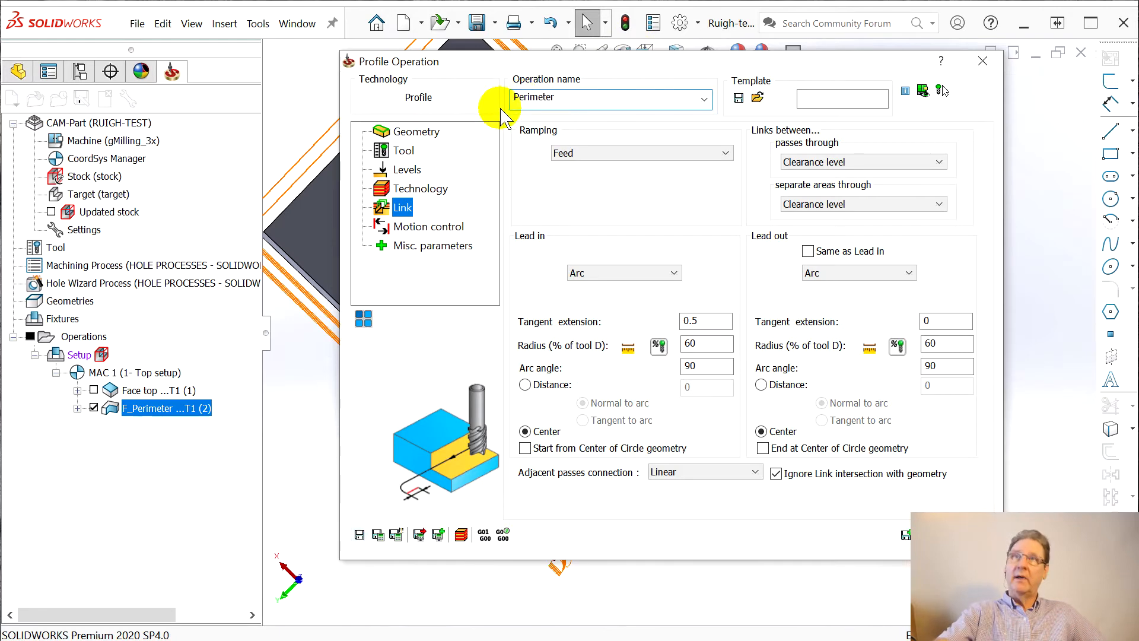
pyautogui.click(906, 535)
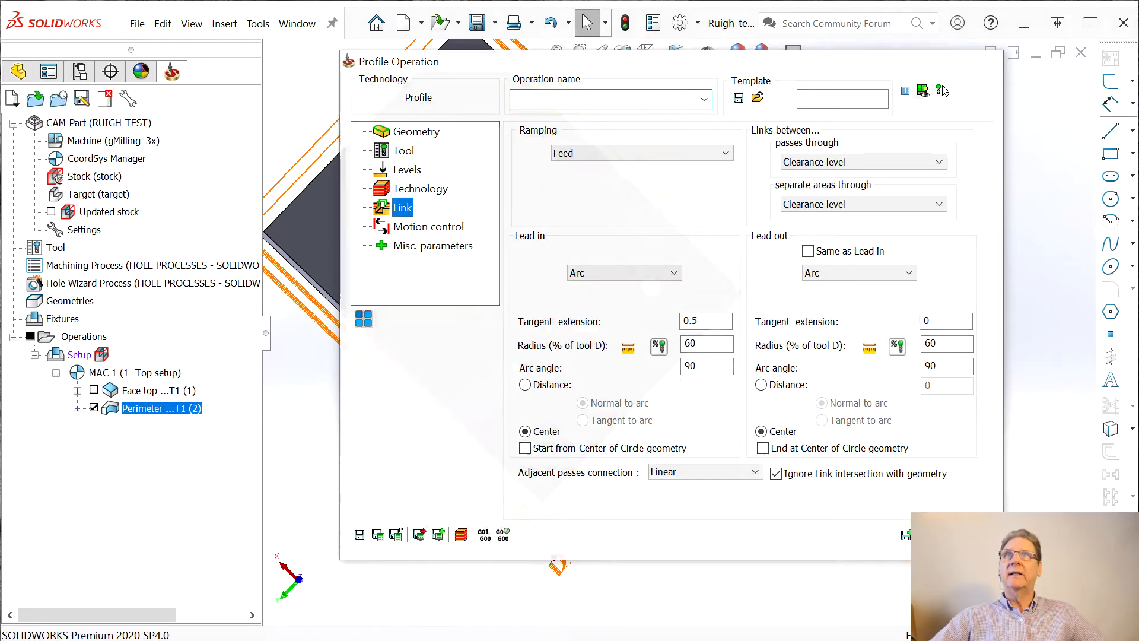
pyautogui.moveTo(793, 386); pyautogui.dragTo(795, 203, button='middle')
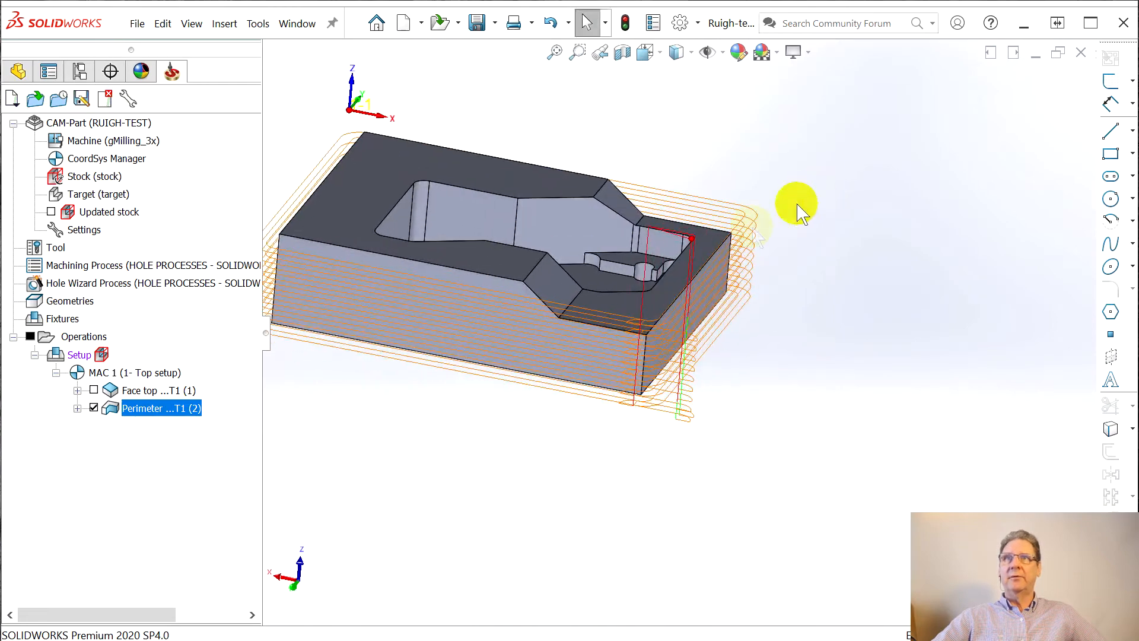
pyautogui.click(94, 407)
pyautogui.moveTo(636, 300); pyautogui.dragTo(590, 272, button='middle')
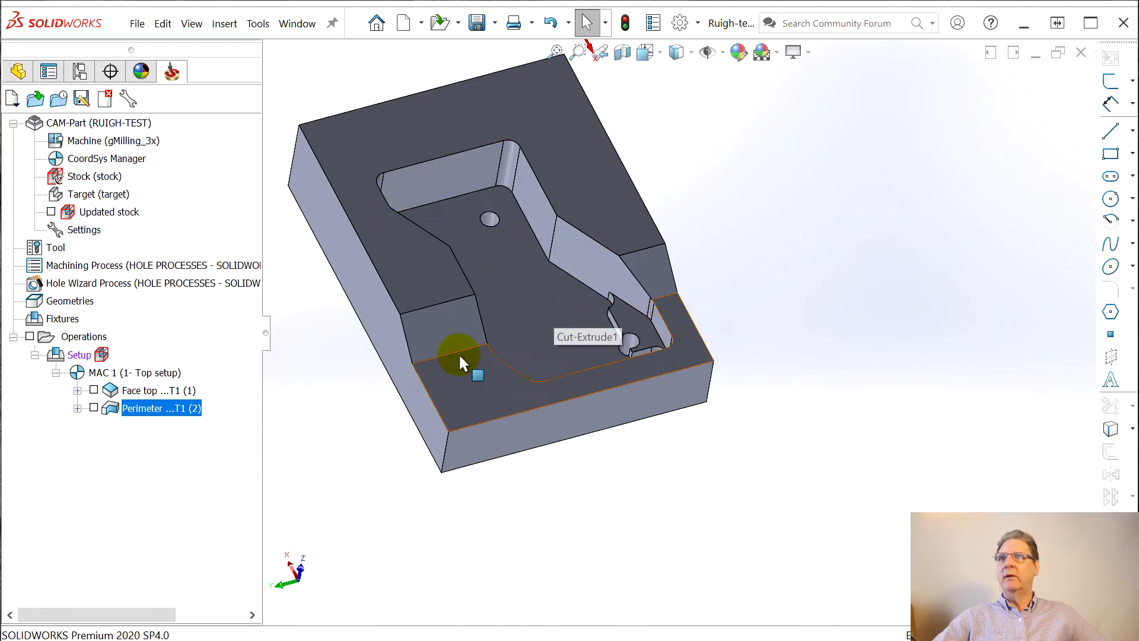
# Add a pocket milling operation after Perimeter and create a new geometry for it named Deep pocket.
pyautogui.rightClick(155, 415)
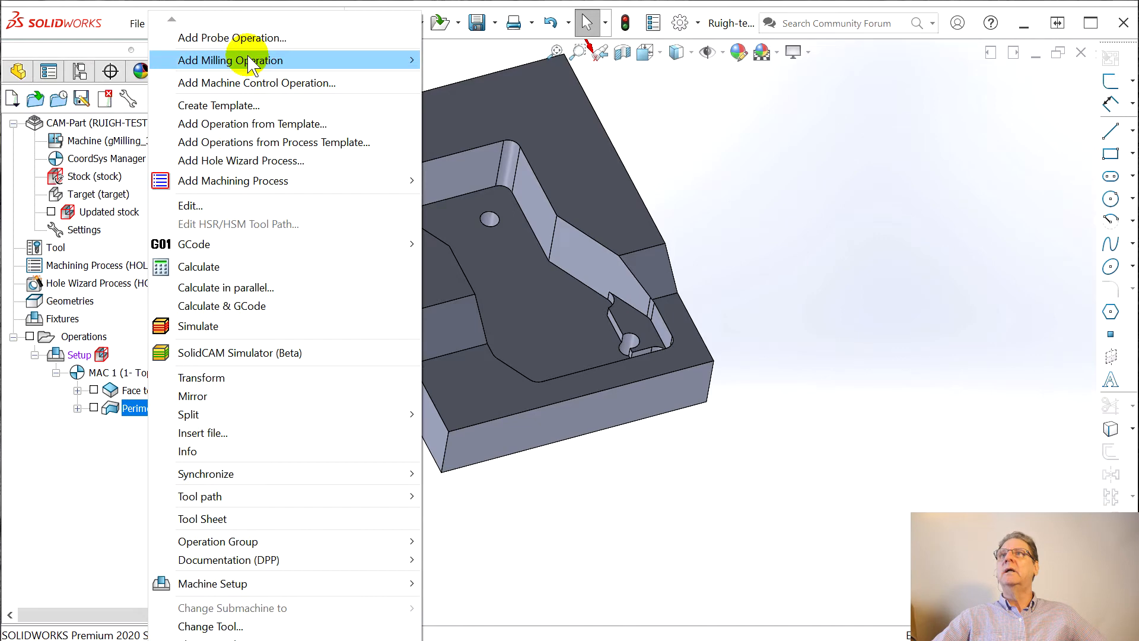
pyautogui.moveTo(234, 62)
pyautogui.click(473, 151)
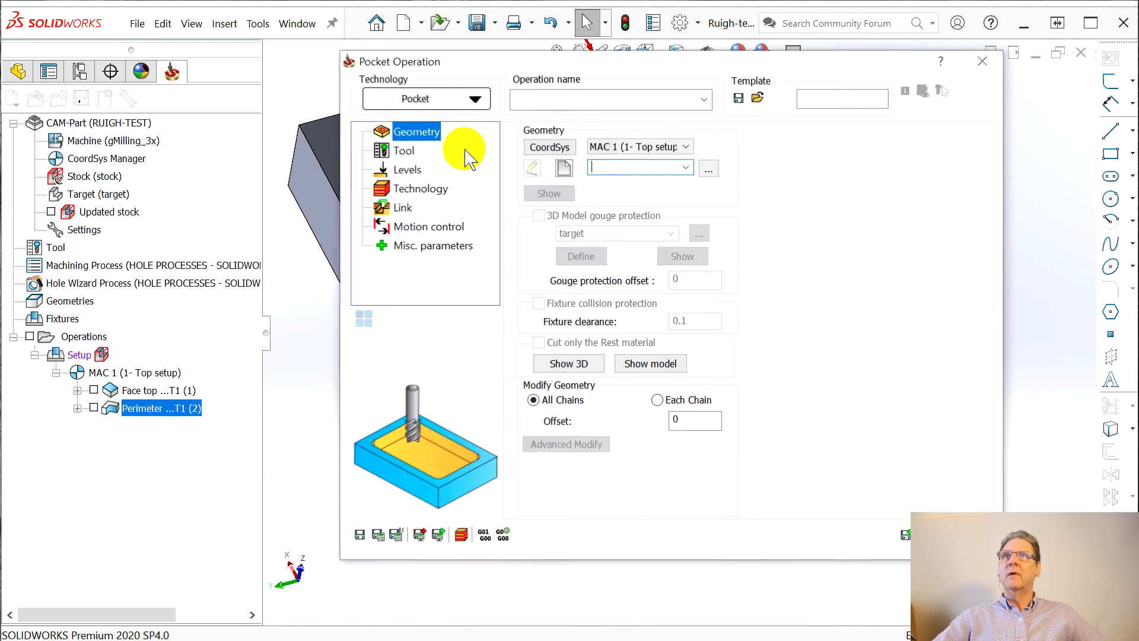
pyautogui.click(563, 168)
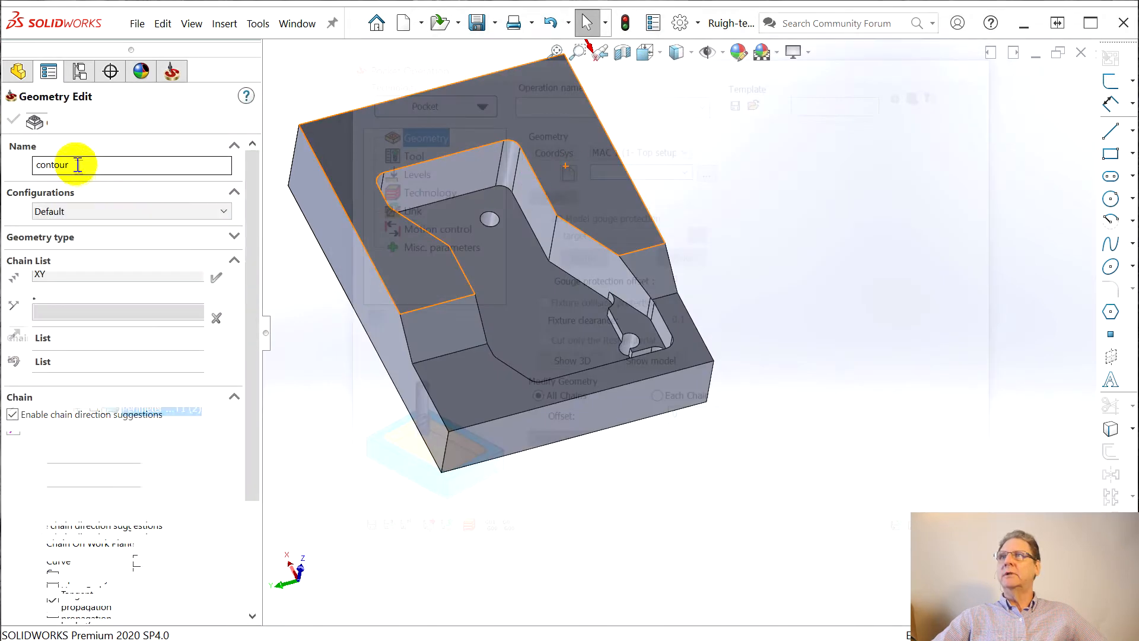
pyautogui.doubleClick(79, 161)
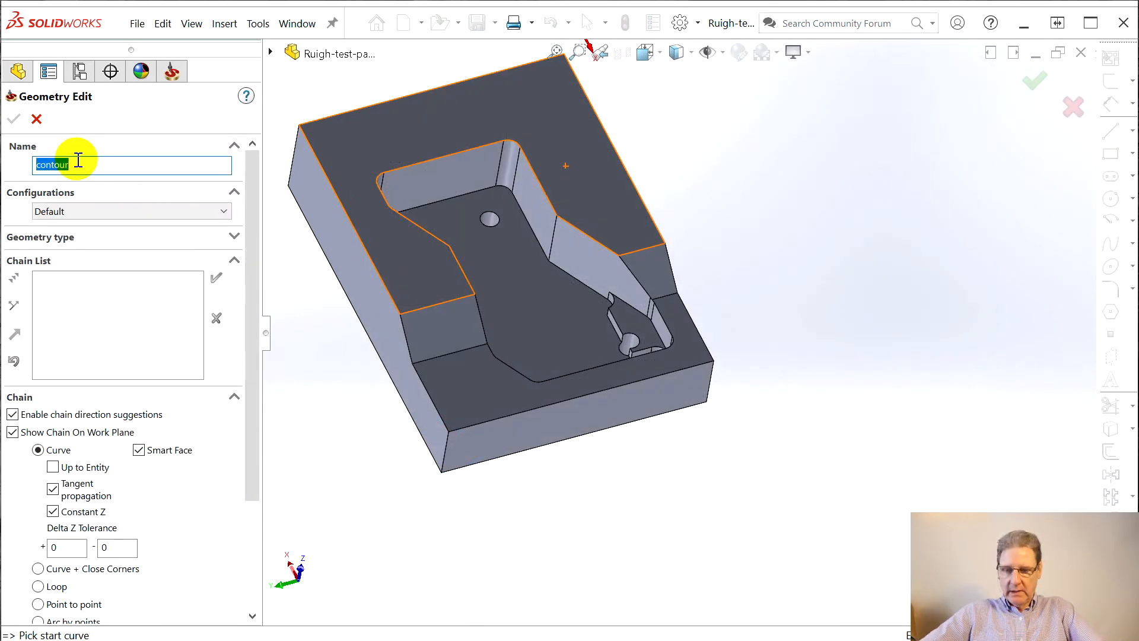
pyautogui.write('Deep pocket')
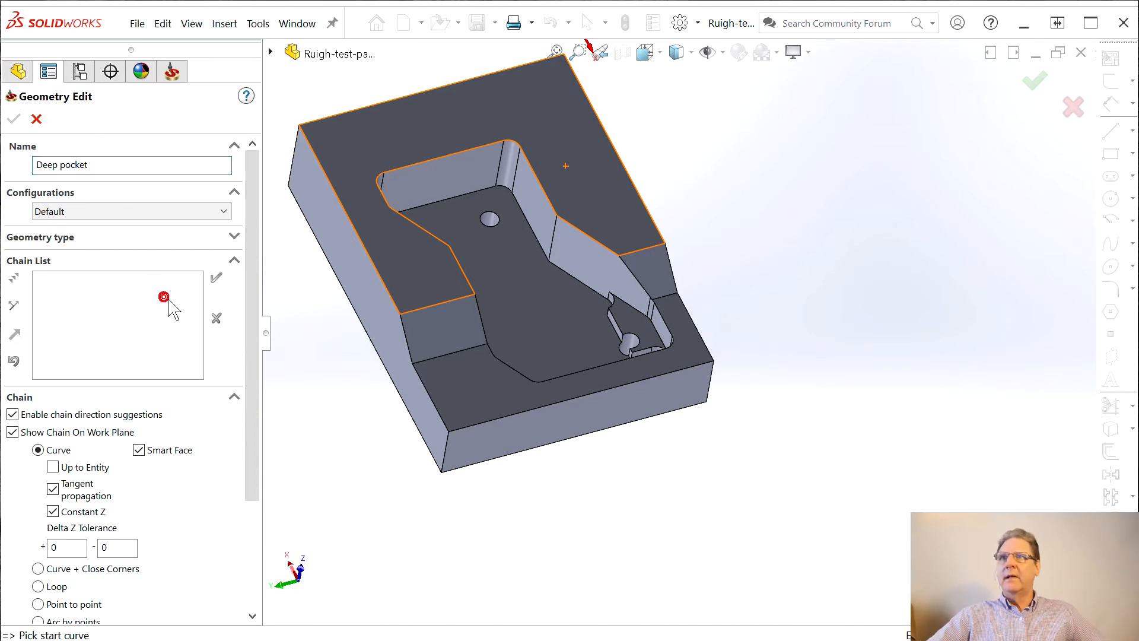
# Define the Deep pocket chain along the pocket's full upper edge with tangent propagation and constant Z turned off, and accept the geometry.
pyautogui.click(54, 493)
pyautogui.click(53, 512)
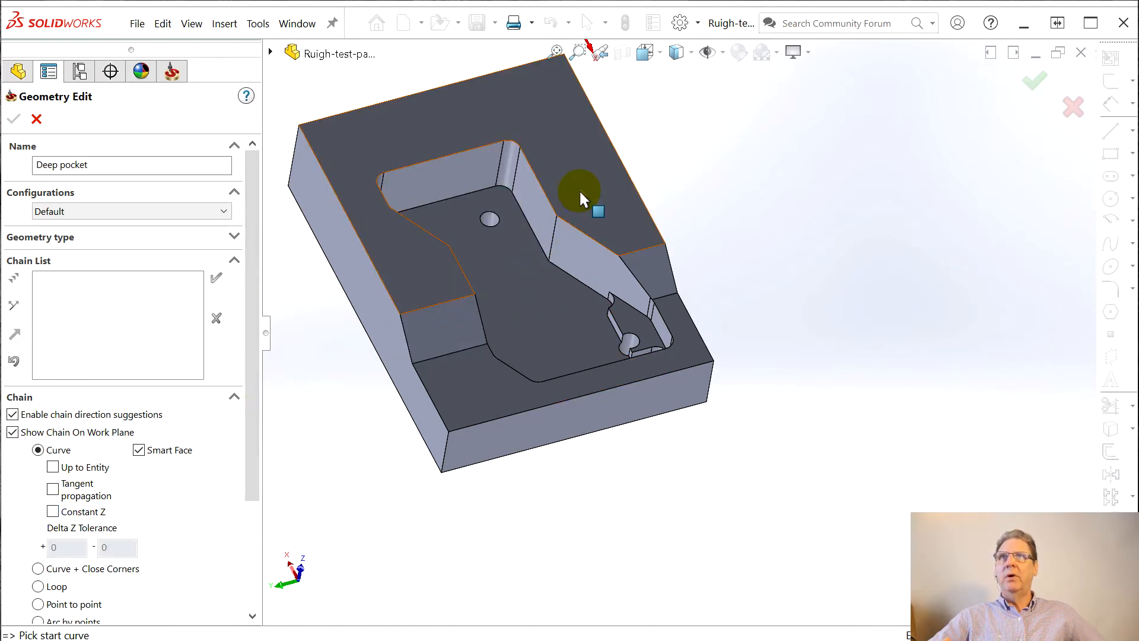
pyautogui.click(550, 201)
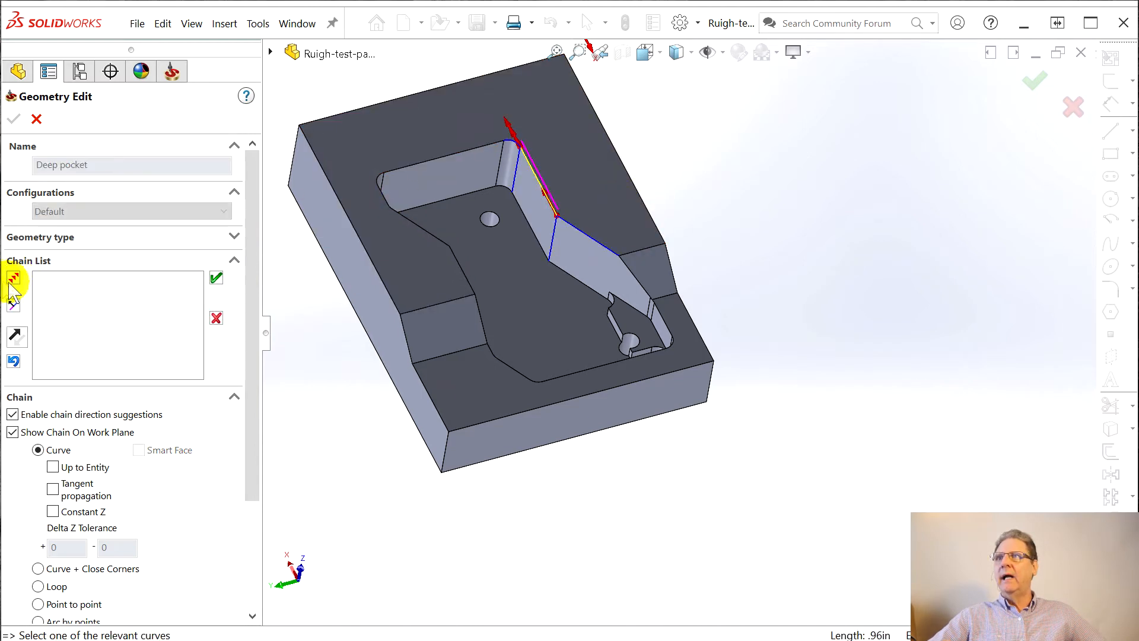
pyautogui.click(14, 279)
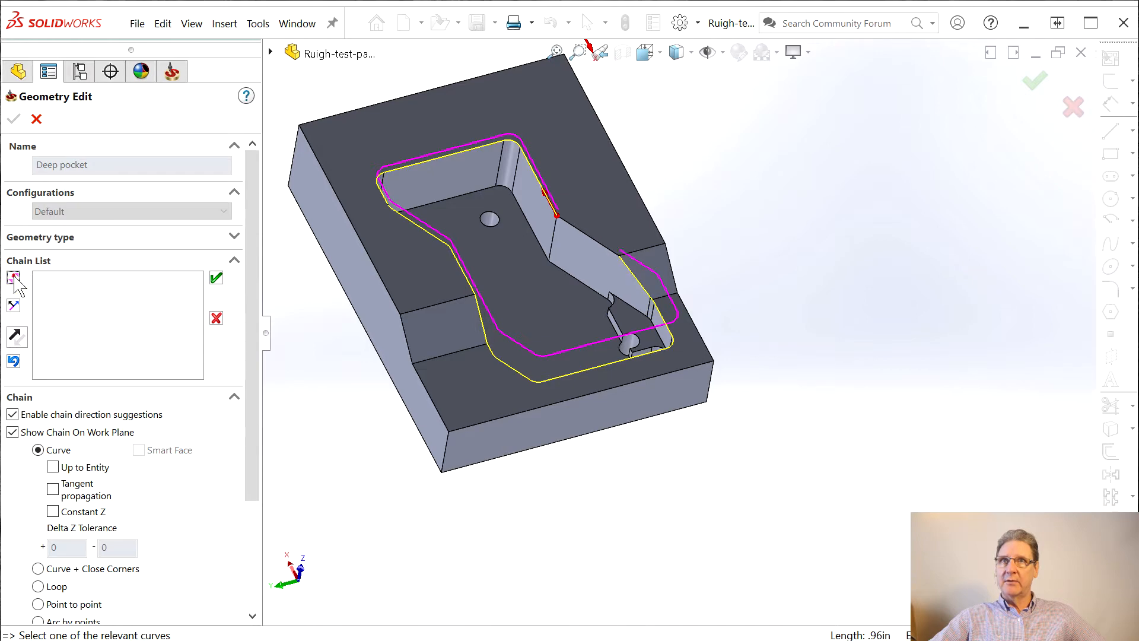
pyautogui.click(14, 279)
pyautogui.click(291, 181)
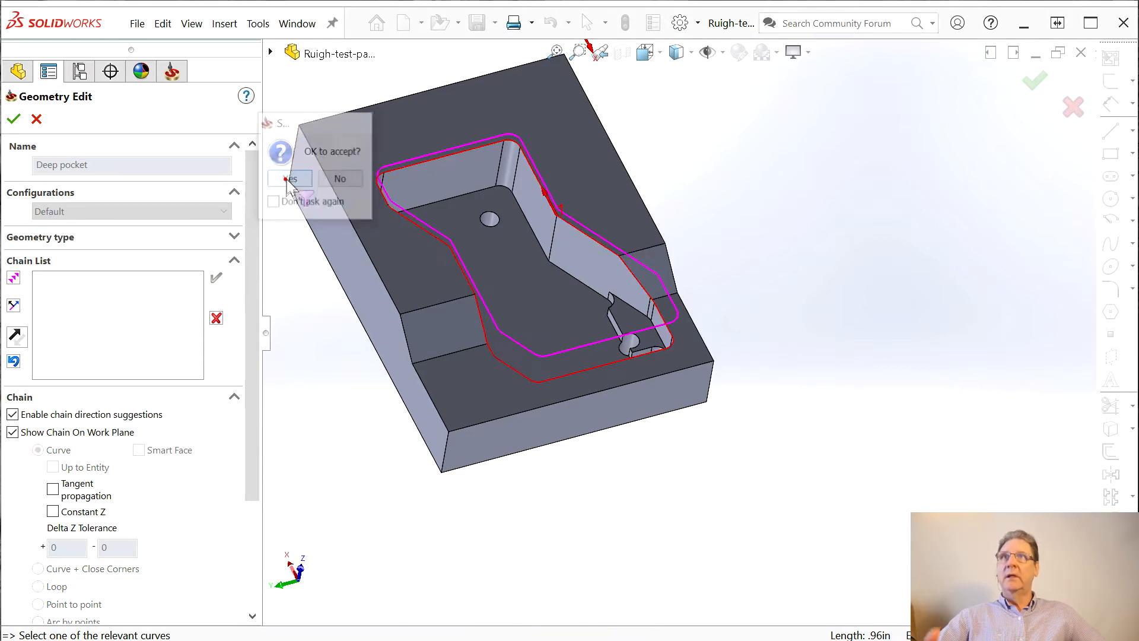
pyautogui.click(14, 119)
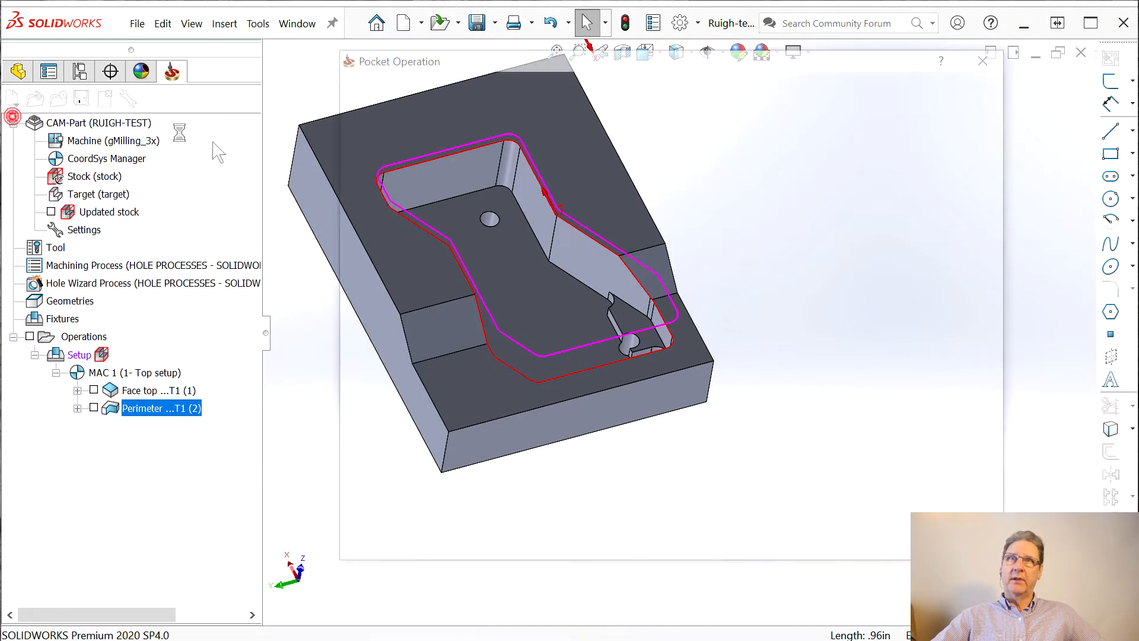
# Assign the existing 0.25 inch end mill, tool 1 (1/4_CARB_EMILL), to the pocket operation.
pyautogui.click(402, 151)
pyautogui.click(627, 391)
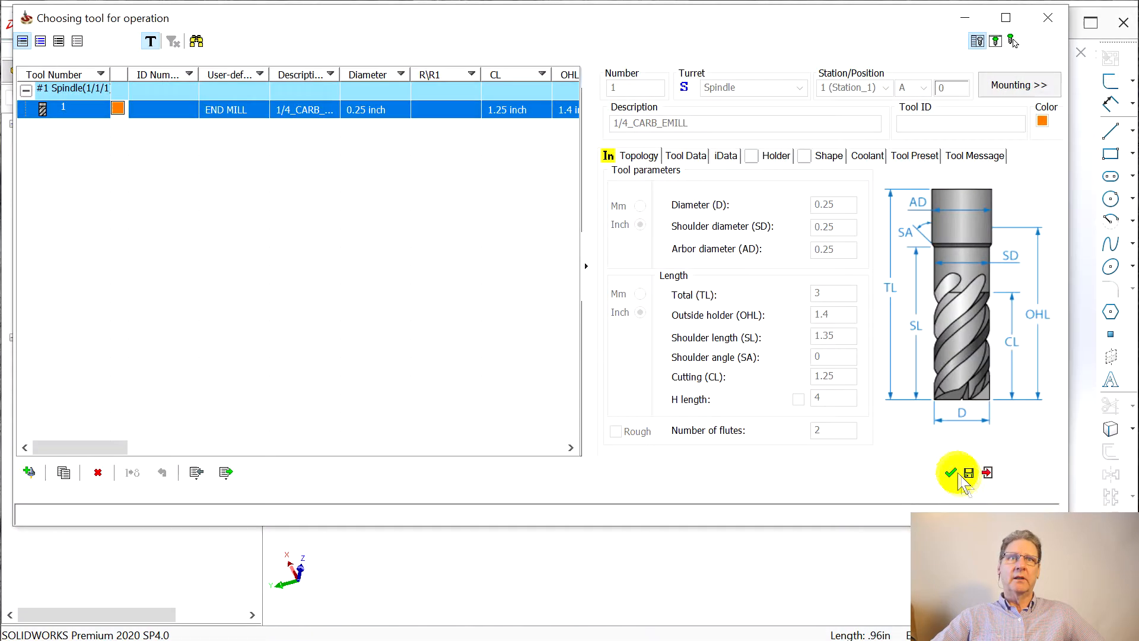
pyautogui.click(951, 472)
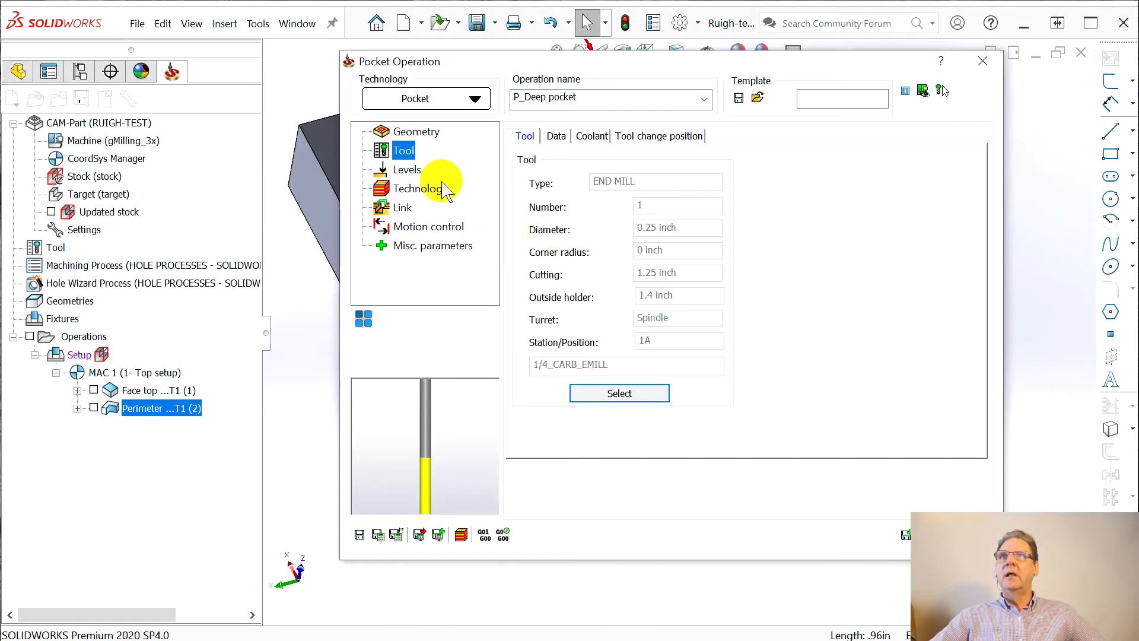
# Take the pocket's upper level, -0.1, from the part's top face and its depth, 0.625, from the floor of the small recess.
pyautogui.click(394, 171)
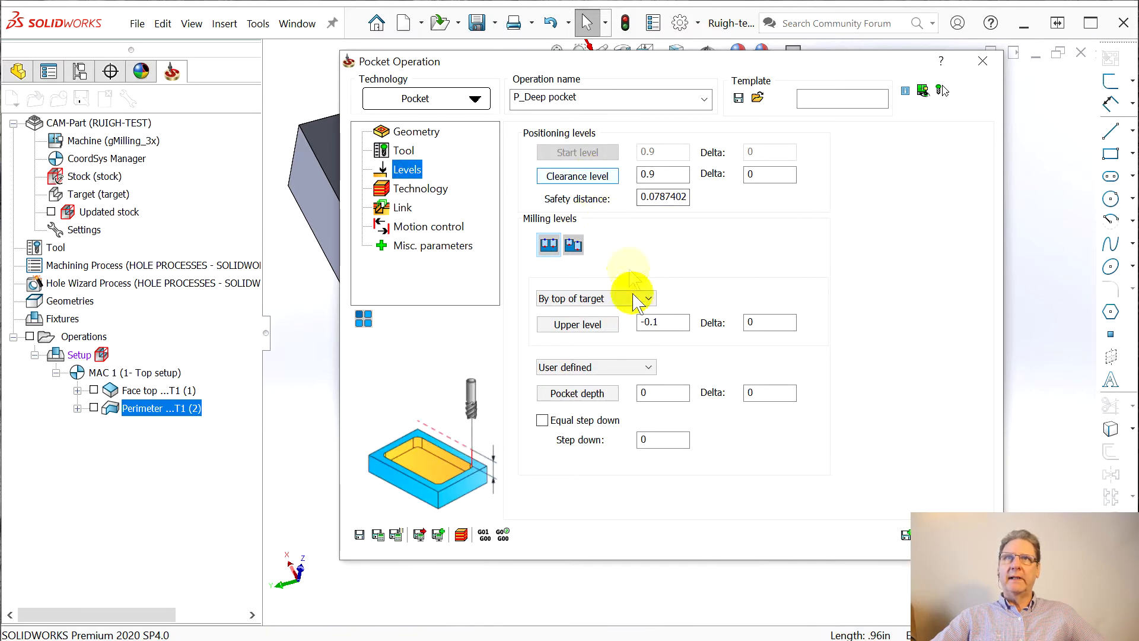
pyautogui.click(579, 325)
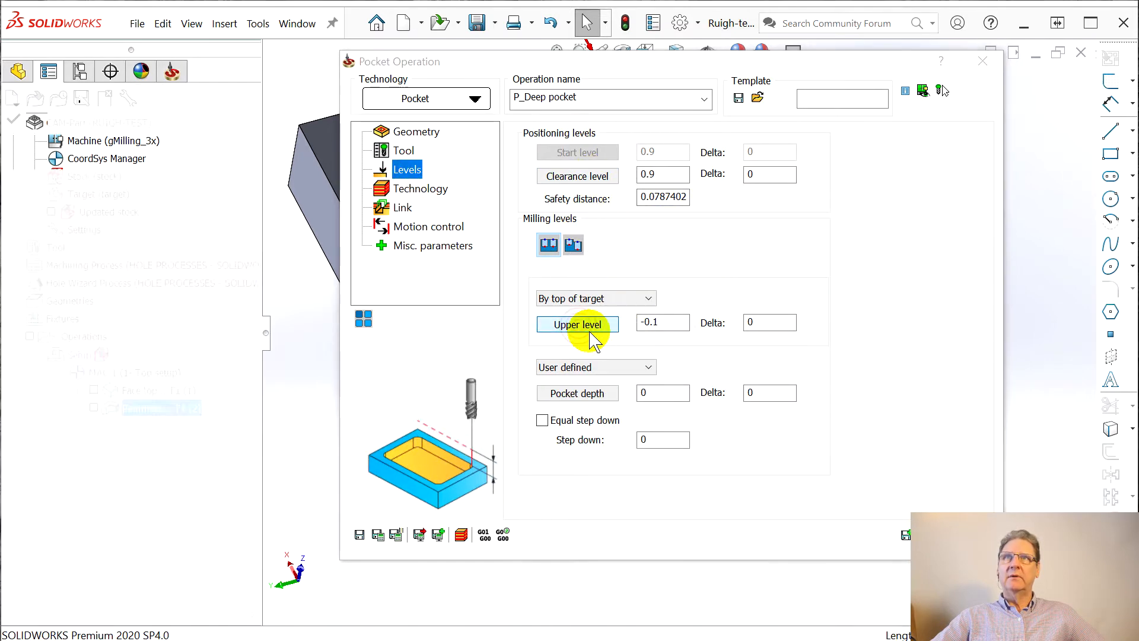
pyautogui.click(364, 149)
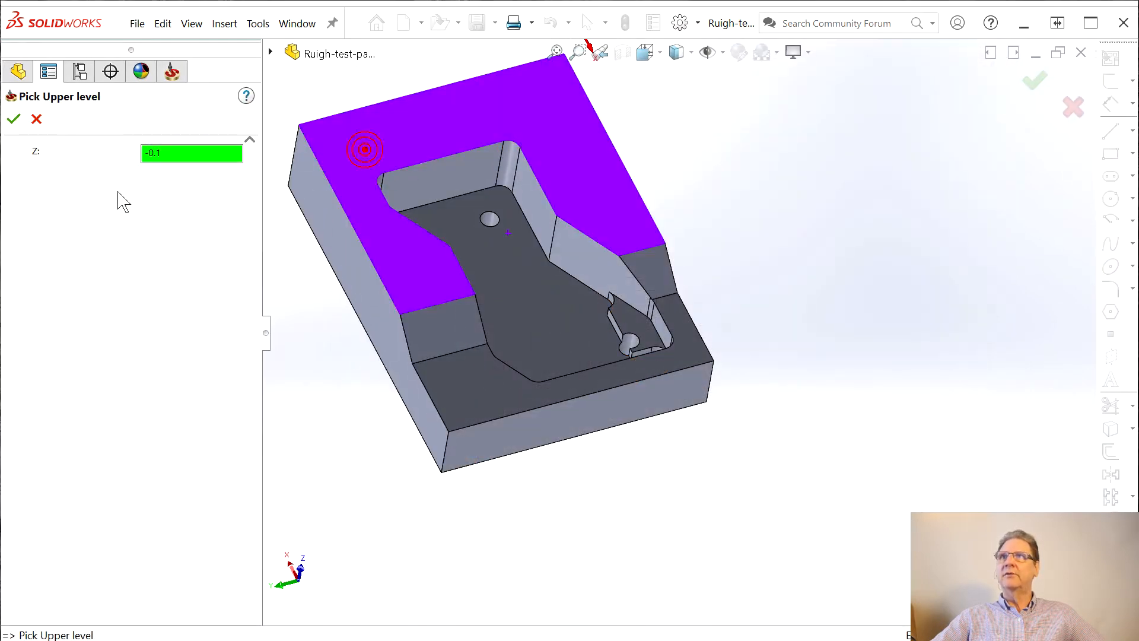
pyautogui.click(15, 119)
pyautogui.click(565, 394)
pyautogui.click(624, 324)
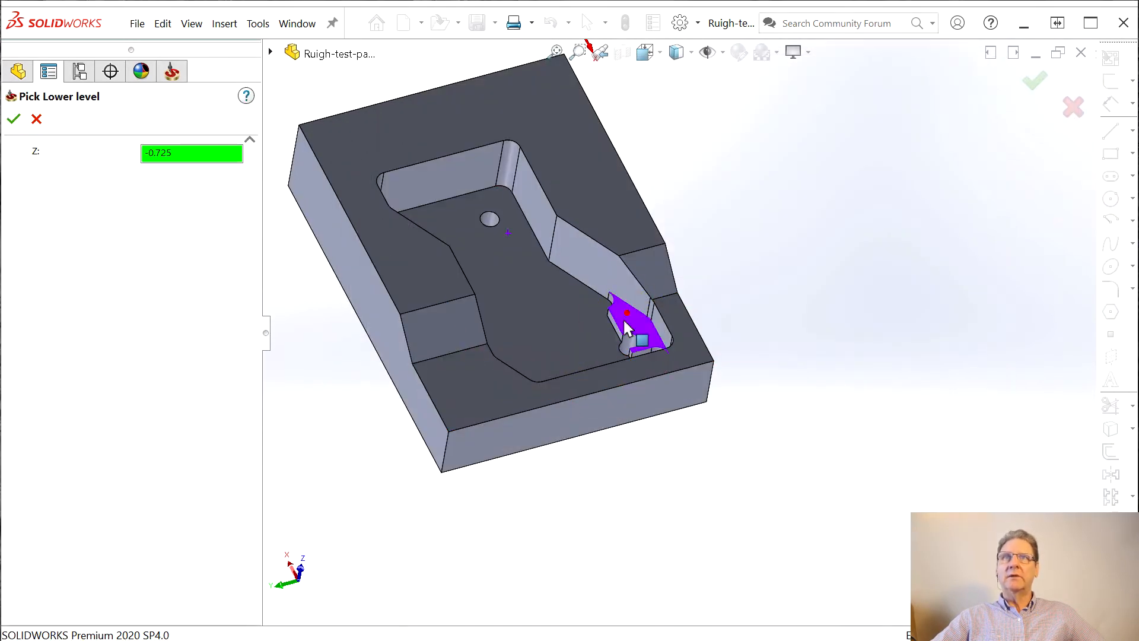
pyautogui.click(14, 118)
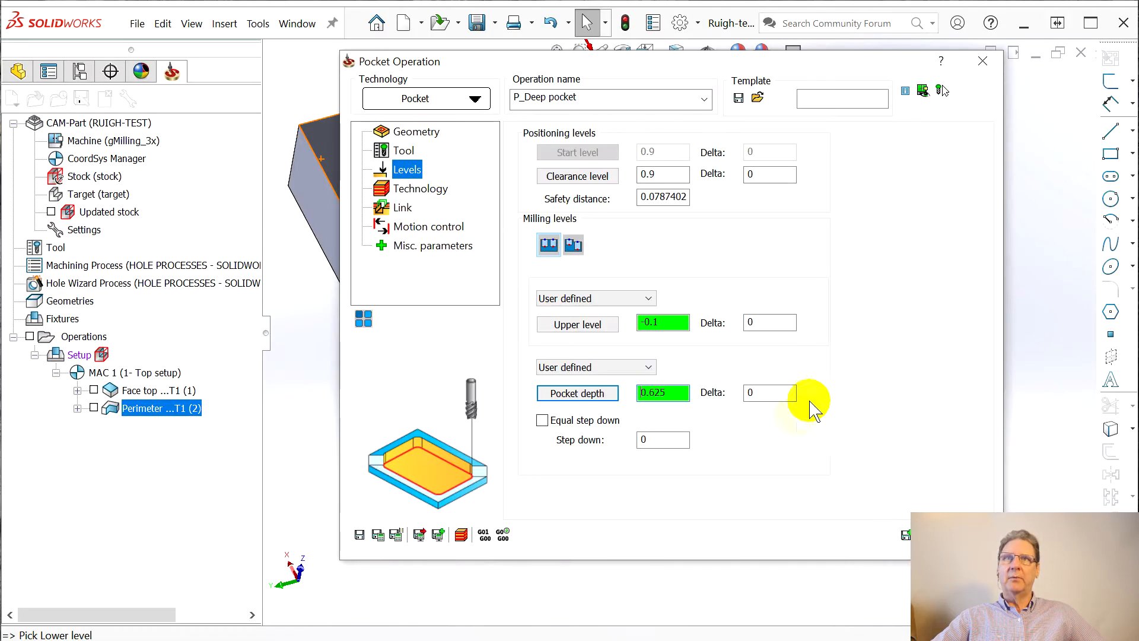
# Enable equal step down for the pocket operation with a maximum step down of 0.125.
pyautogui.click(418, 190)
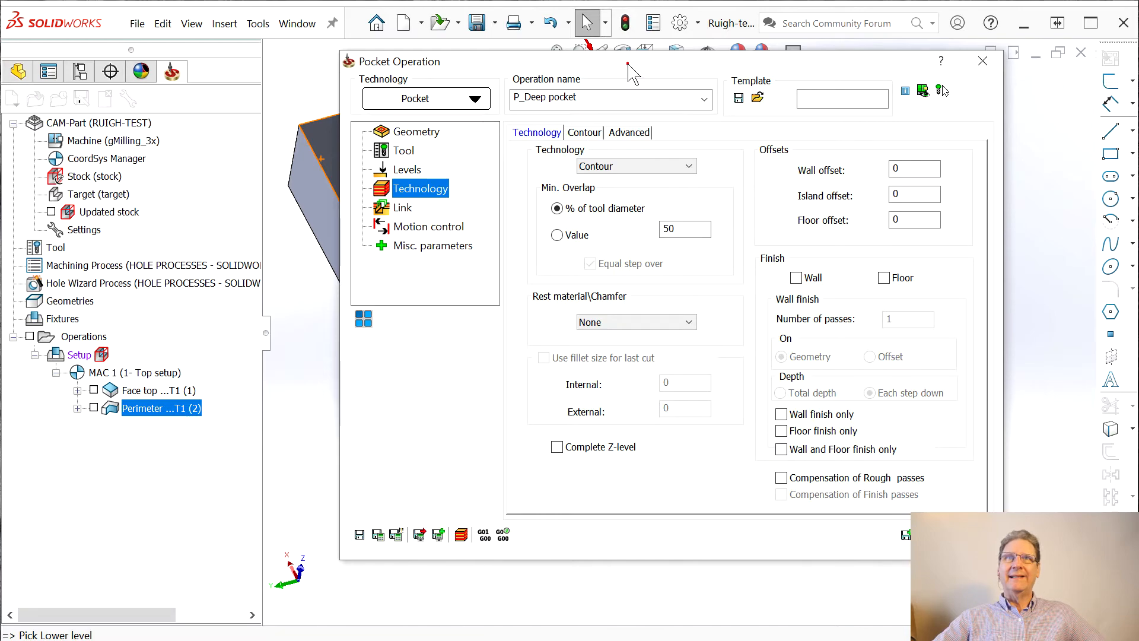
pyautogui.moveTo(628, 65); pyautogui.dragTo(663, 57)
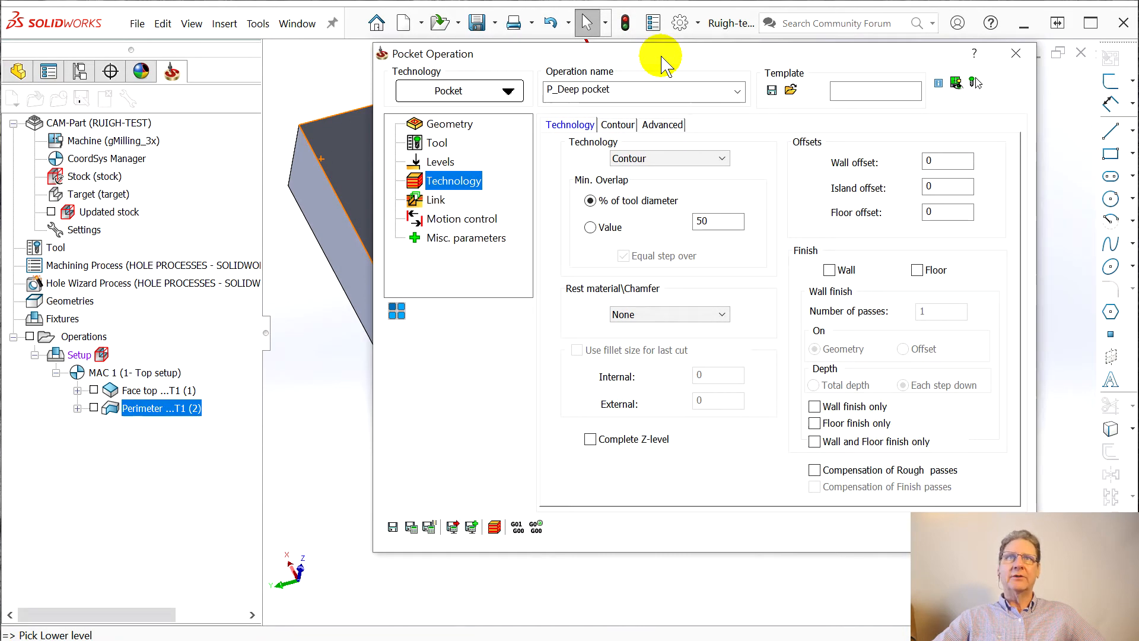
pyautogui.moveTo(664, 64); pyautogui.dragTo(735, 46)
pyautogui.press('Up')
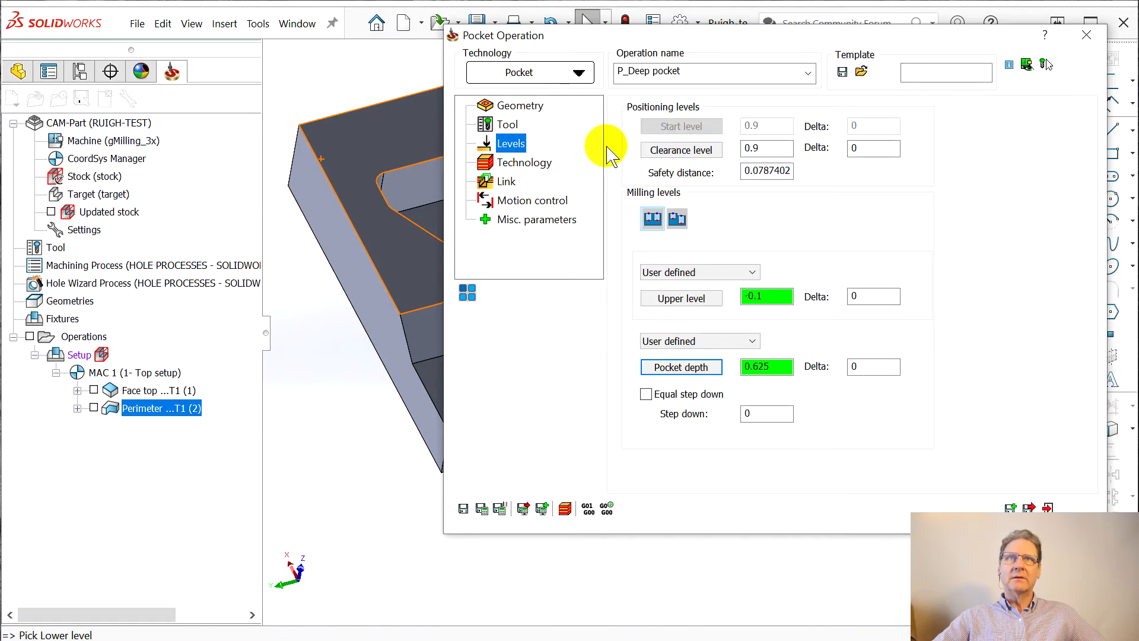
pyautogui.click(646, 394)
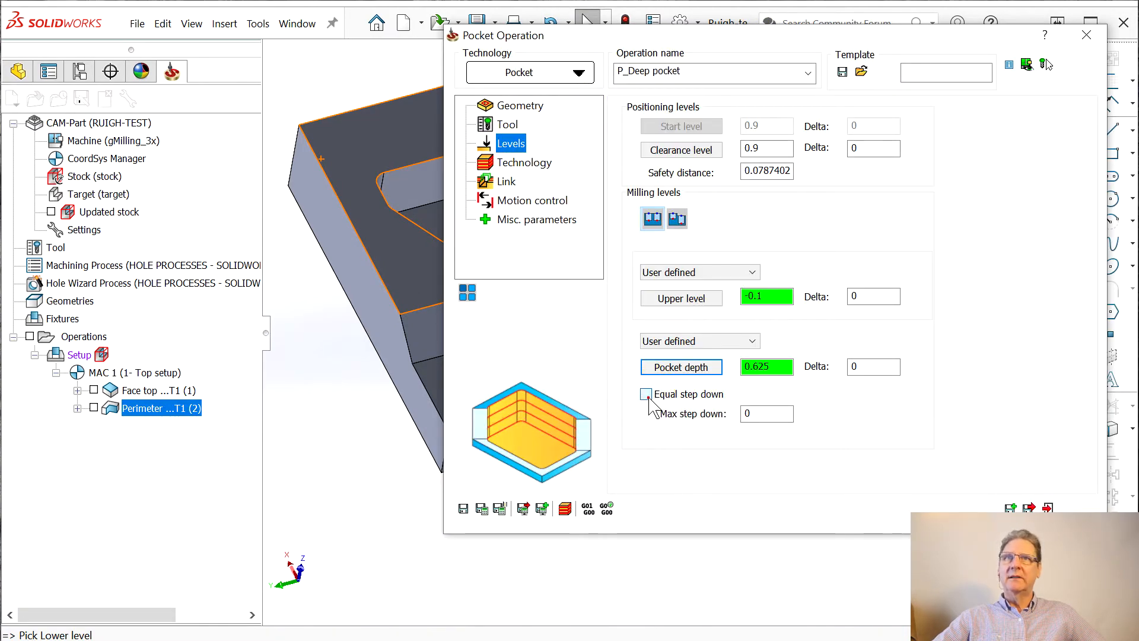
pyautogui.click(749, 414)
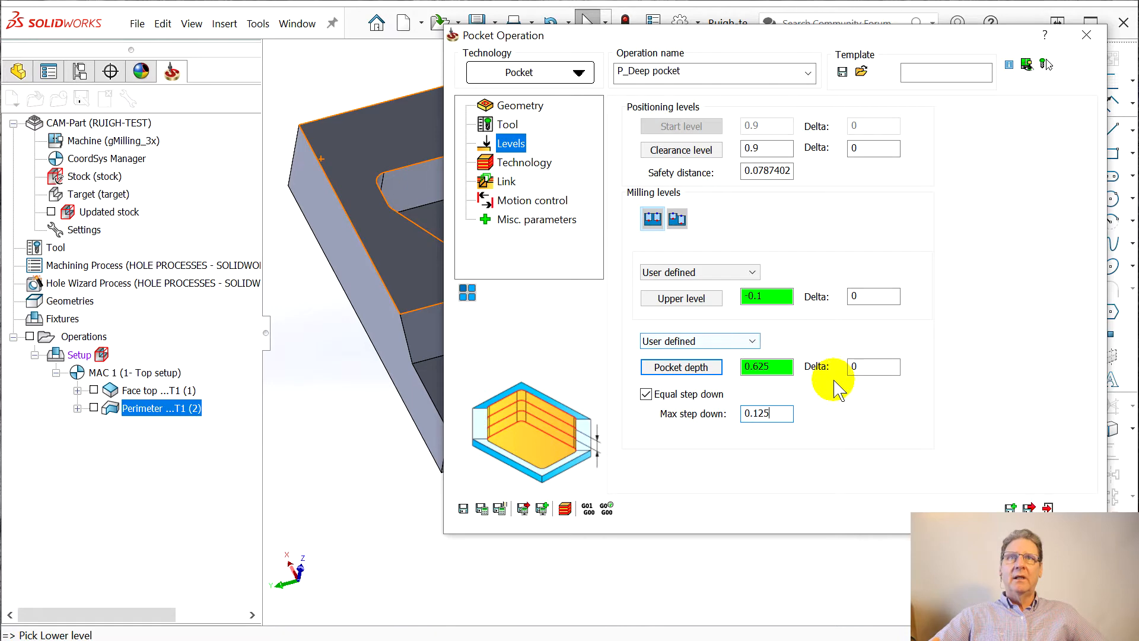
# Save and calculate the P_Deep pocket operation, and inspect its toolpath in the part.
pyautogui.click(500, 509)
pyautogui.moveTo(688, 31); pyautogui.dragTo(1082, 43)
pyautogui.moveTo(576, 356); pyautogui.dragTo(608, 315, button='middle')
pyautogui.moveTo(971, 41); pyautogui.dragTo(455, 38)
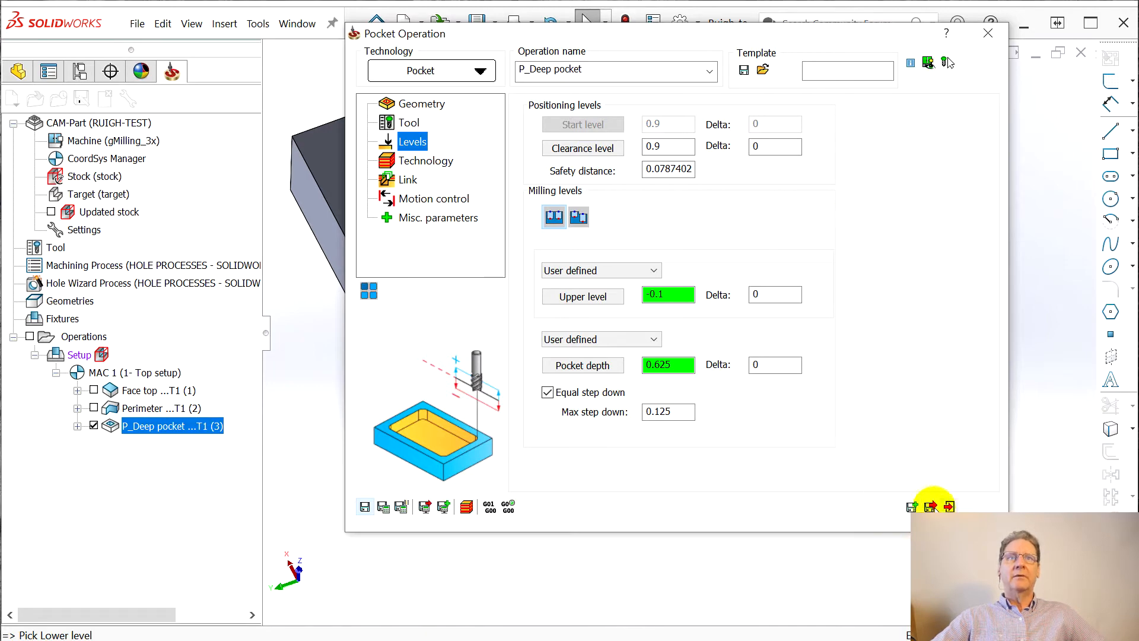
pyautogui.moveTo(755, 30); pyautogui.dragTo(447, 26)
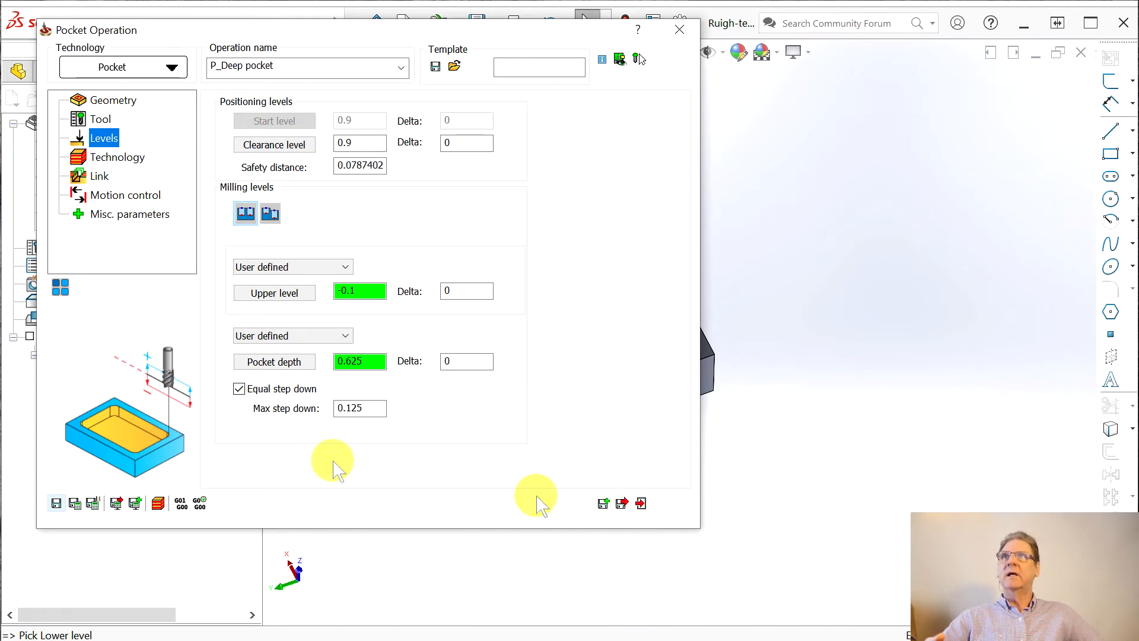
# Rename the pocket operation as Deep pocket, save and close it, and hide its toolpath.
pyautogui.click(219, 68)
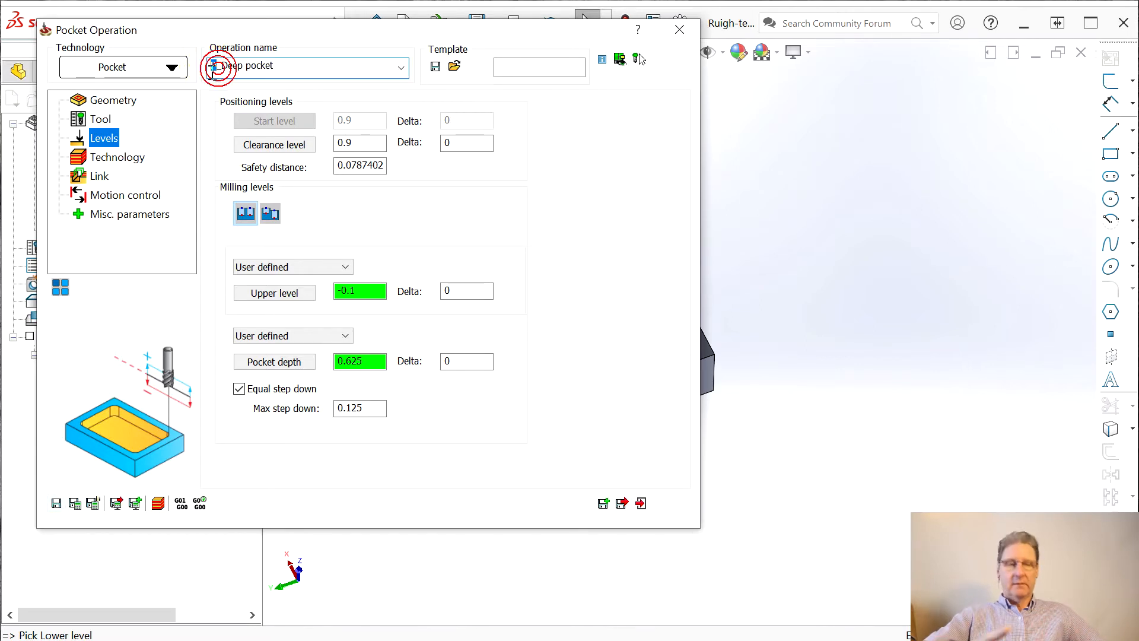
pyautogui.click(621, 503)
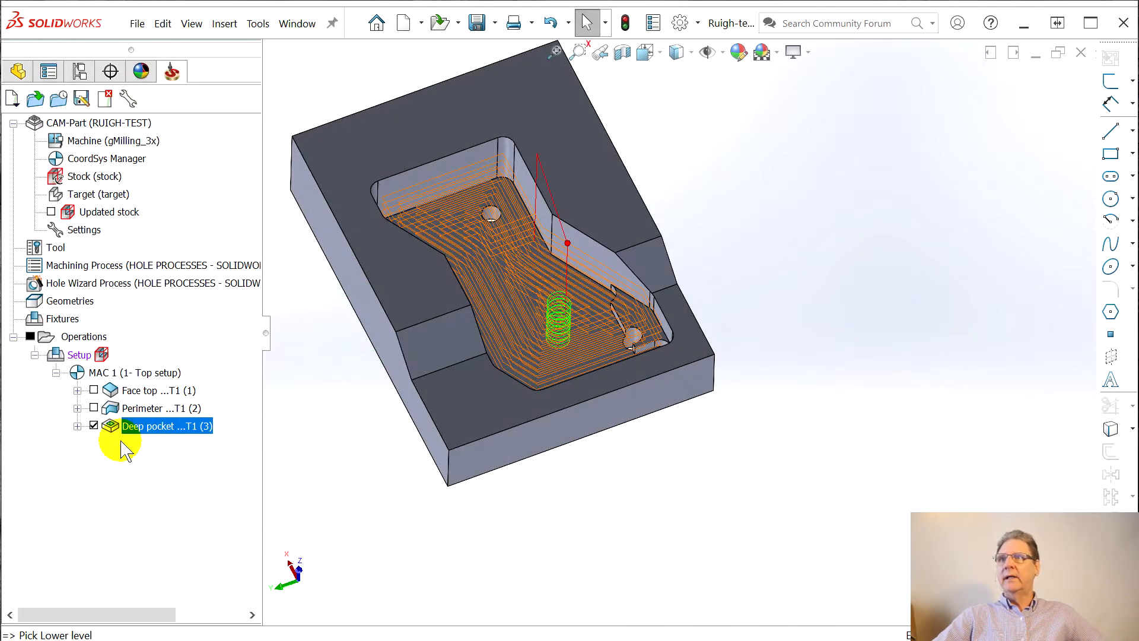
pyautogui.click(94, 425)
# Add a pocket milling operation after Deep pocket and start a new geometry for it named Shallow pocket.
pyautogui.rightClick(181, 428)
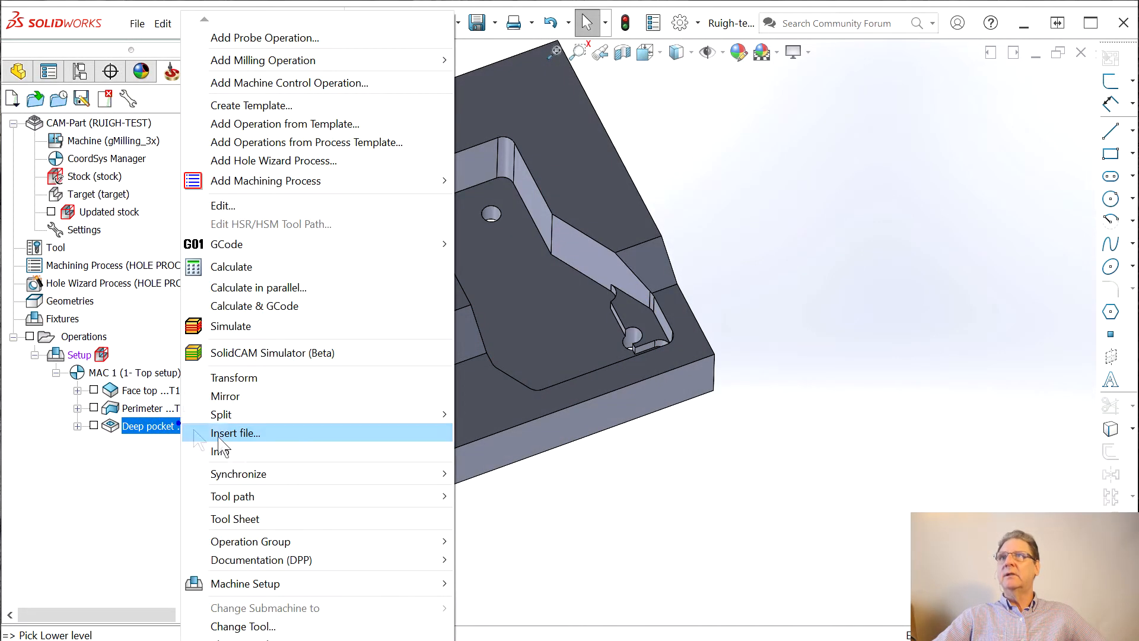
pyautogui.moveTo(415, 64)
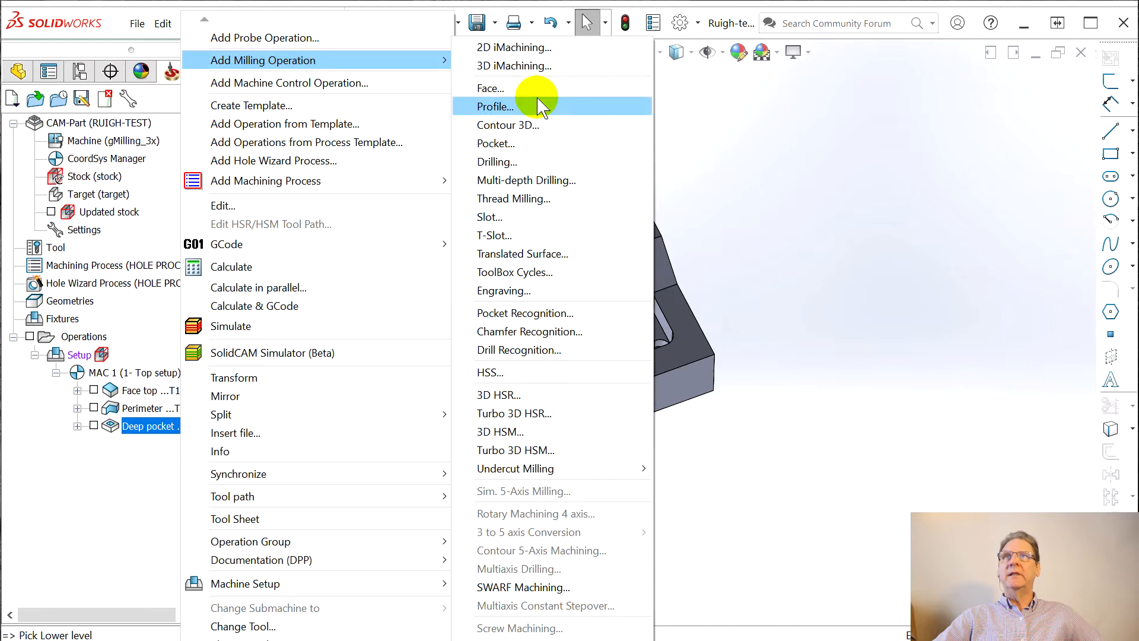
pyautogui.click(532, 145)
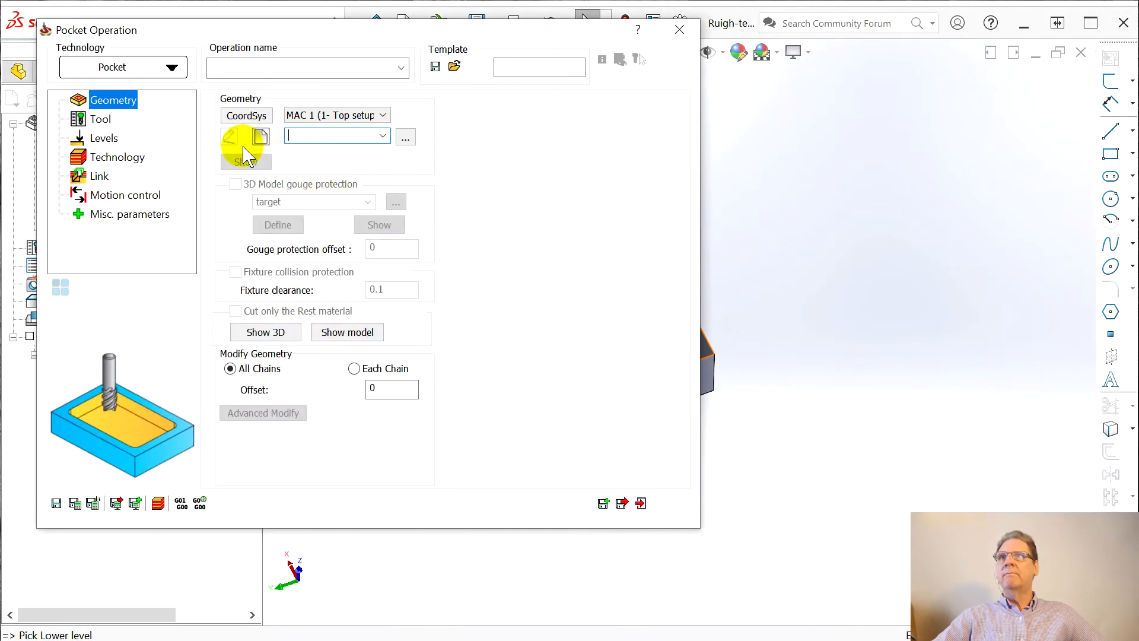
pyautogui.click(259, 137)
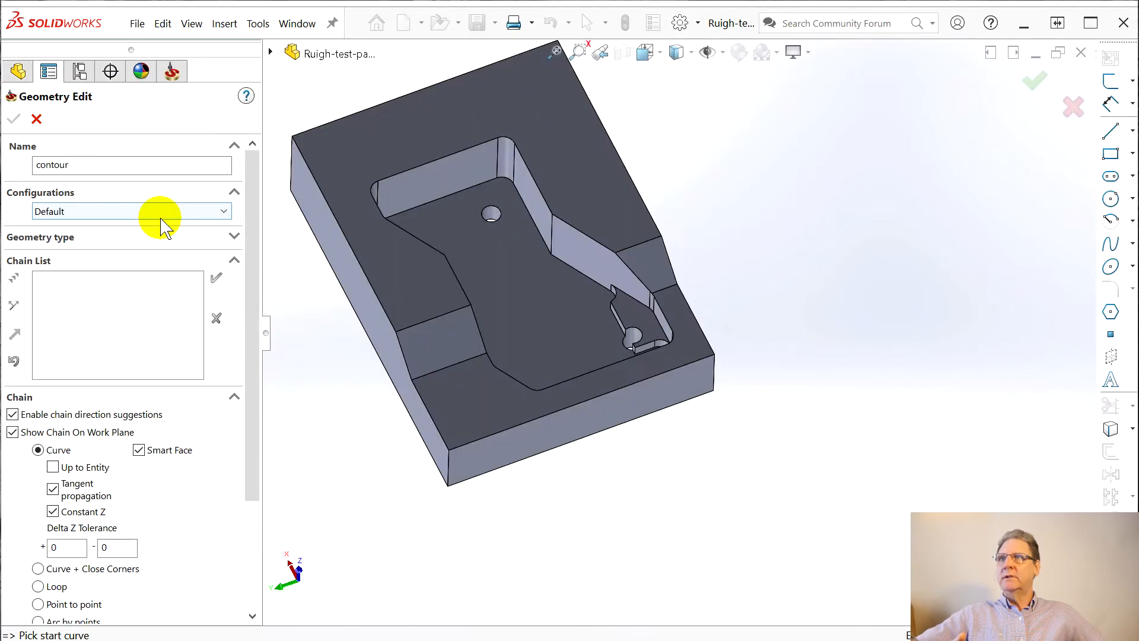
pyautogui.write('Shallow pocket')
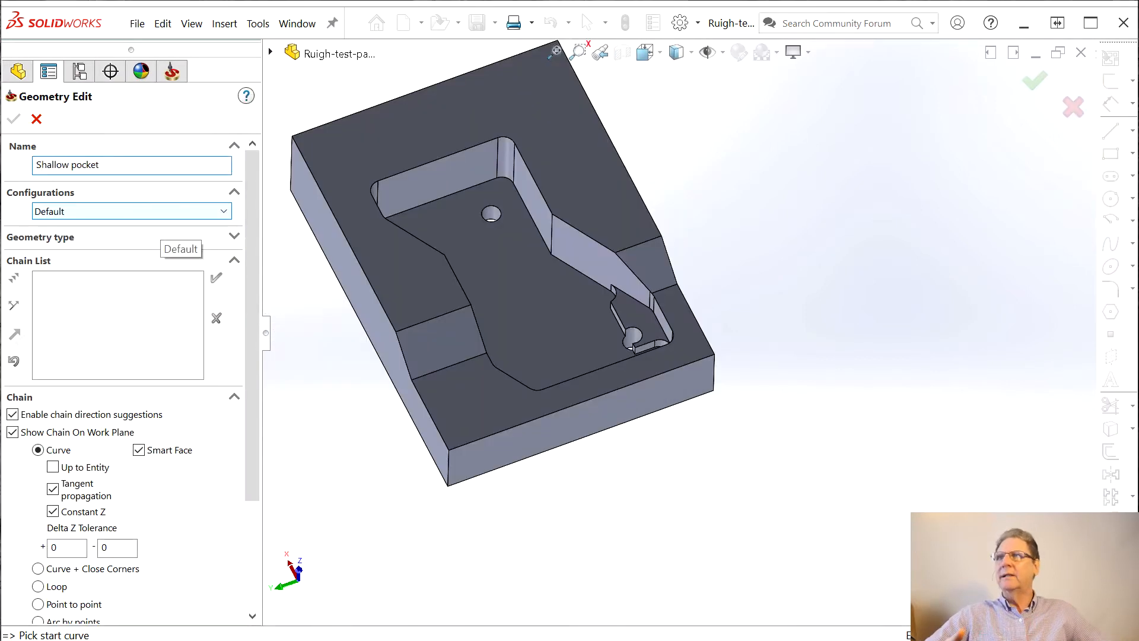
# Turn off tangent propagation and constant Z, and start the chain on the upper edge of the pocket's wide end wall.
pyautogui.click(132, 331)
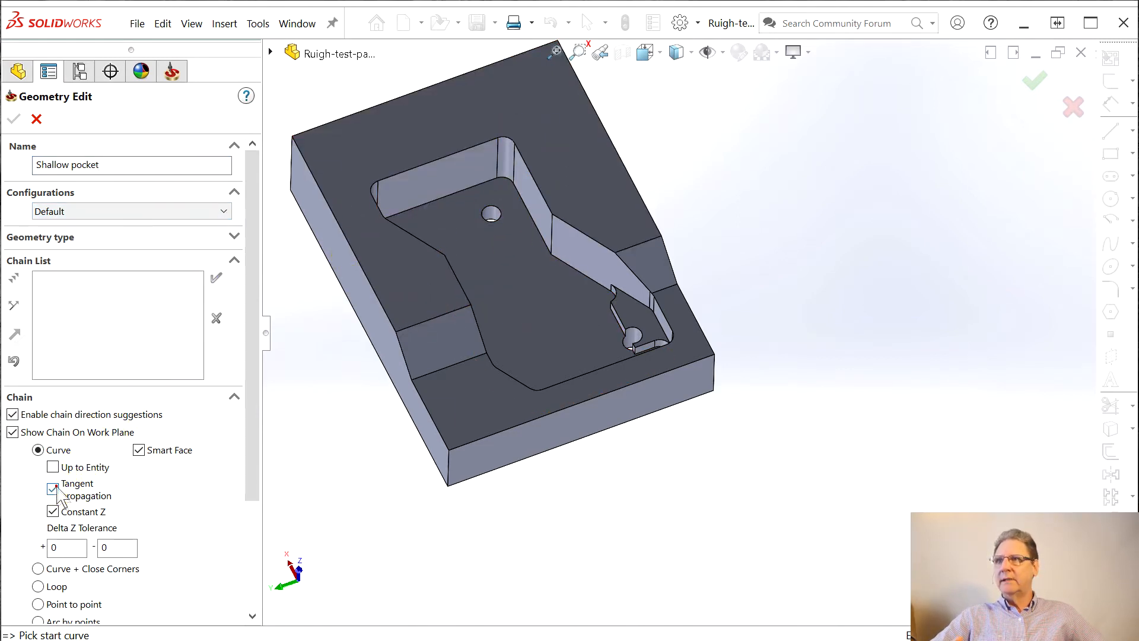
pyautogui.click(55, 512)
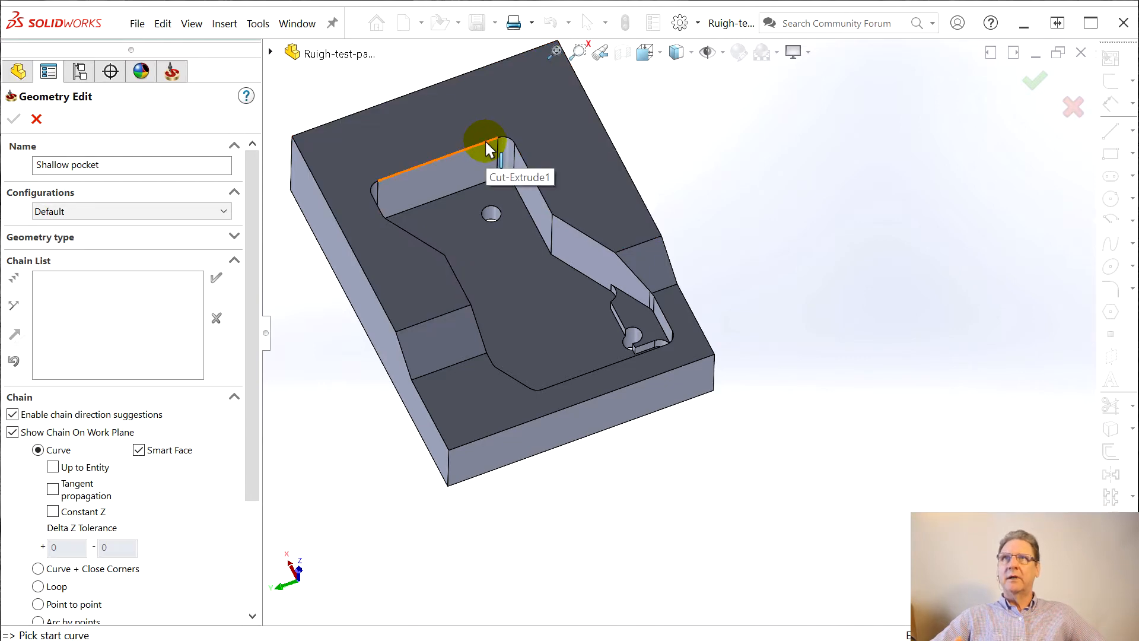
pyautogui.click(485, 141)
pyautogui.moveTo(482, 197); pyautogui.dragTo(428, 214, button='middle')
pyautogui.scroll(-3, 411, 190)
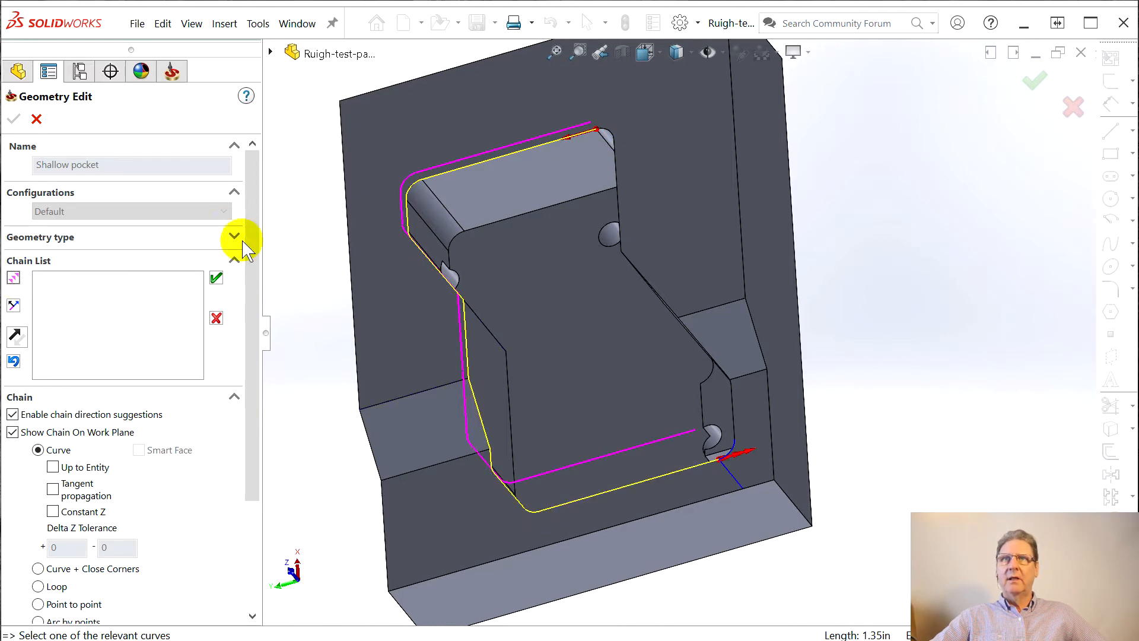
pyautogui.moveTo(325, 254); pyautogui.dragTo(511, 334, button='middle')
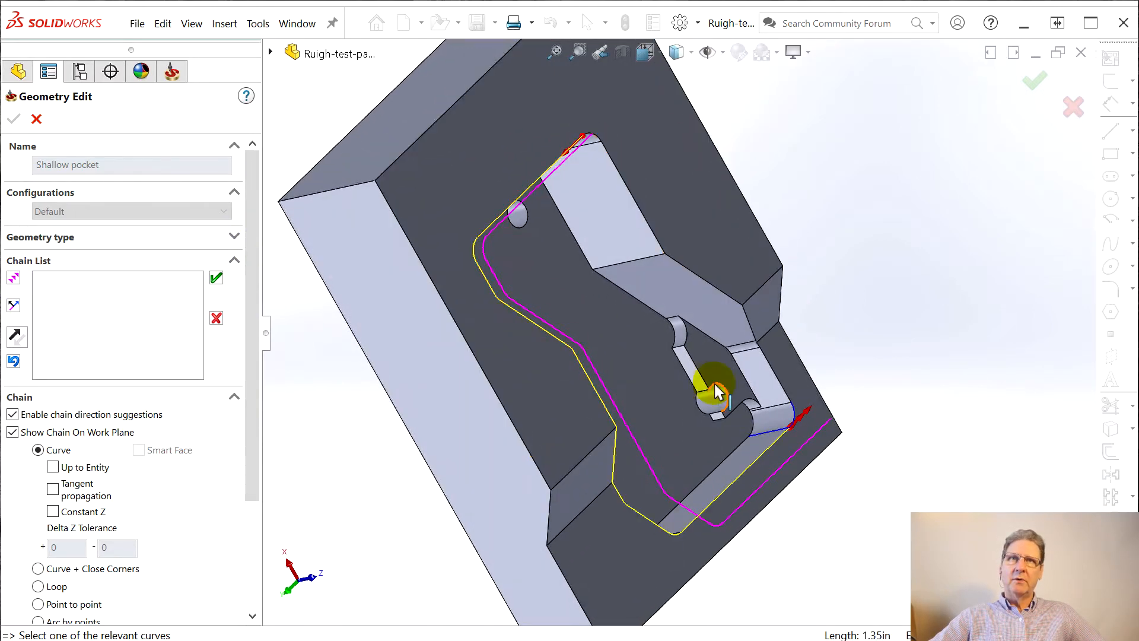
pyautogui.scroll(-4, 815, 452)
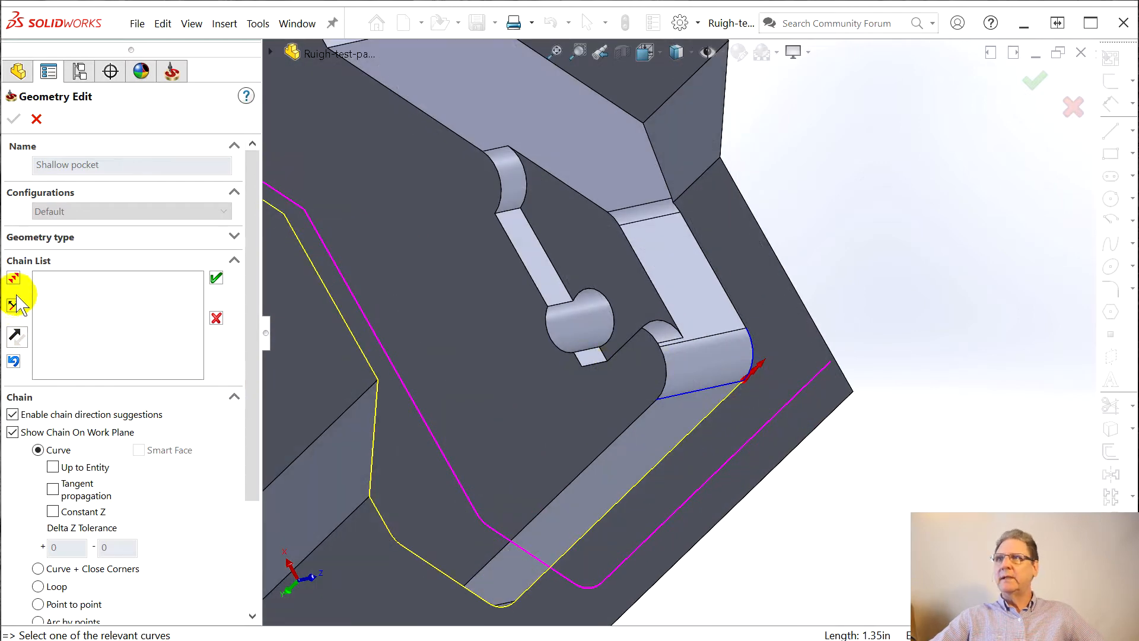
# Route the chain down around the small recess and back along the pocket's upper edge until it closes, and accept the geometry.
pyautogui.click(15, 281)
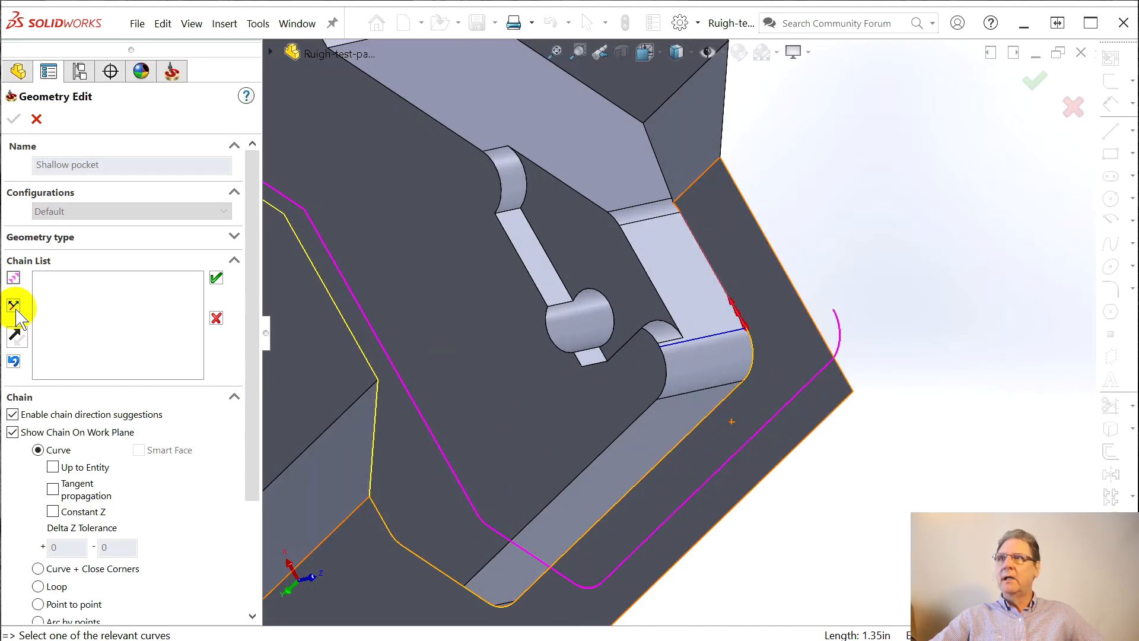
pyautogui.click(14, 306)
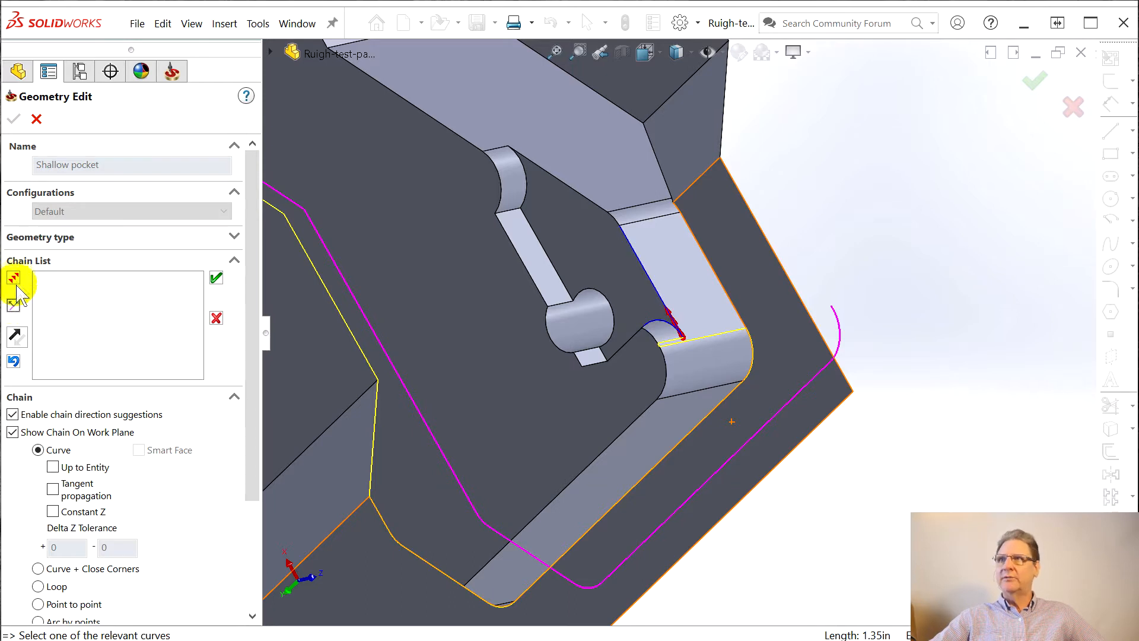
pyautogui.click(14, 278)
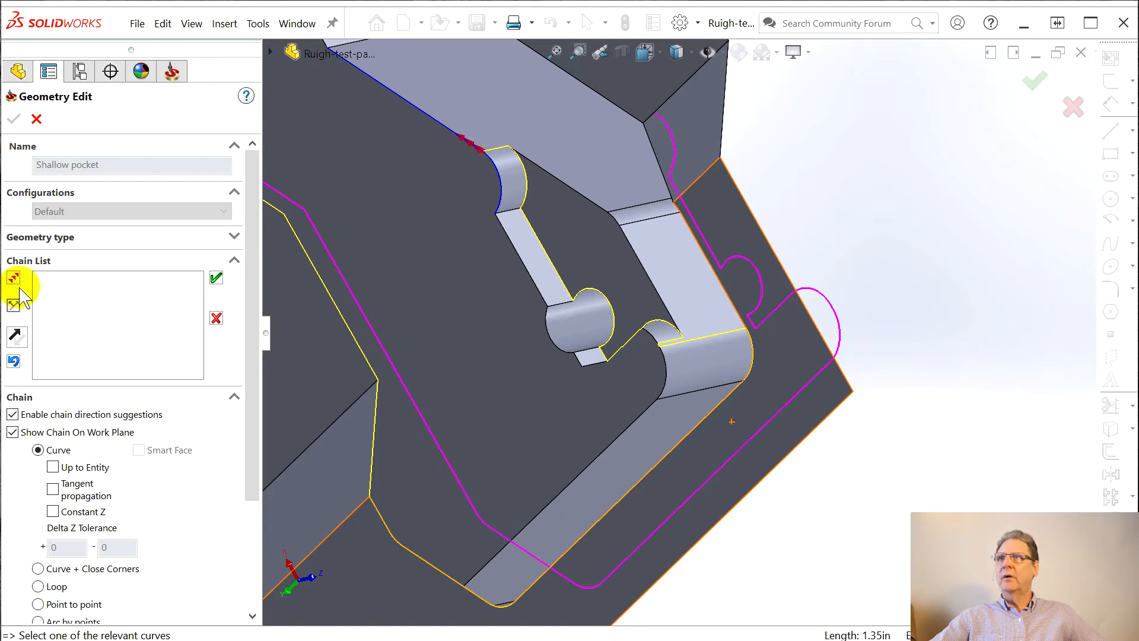
pyautogui.click(13, 284)
pyautogui.scroll(-2, 344, 172)
pyautogui.scroll(6, 349, 160)
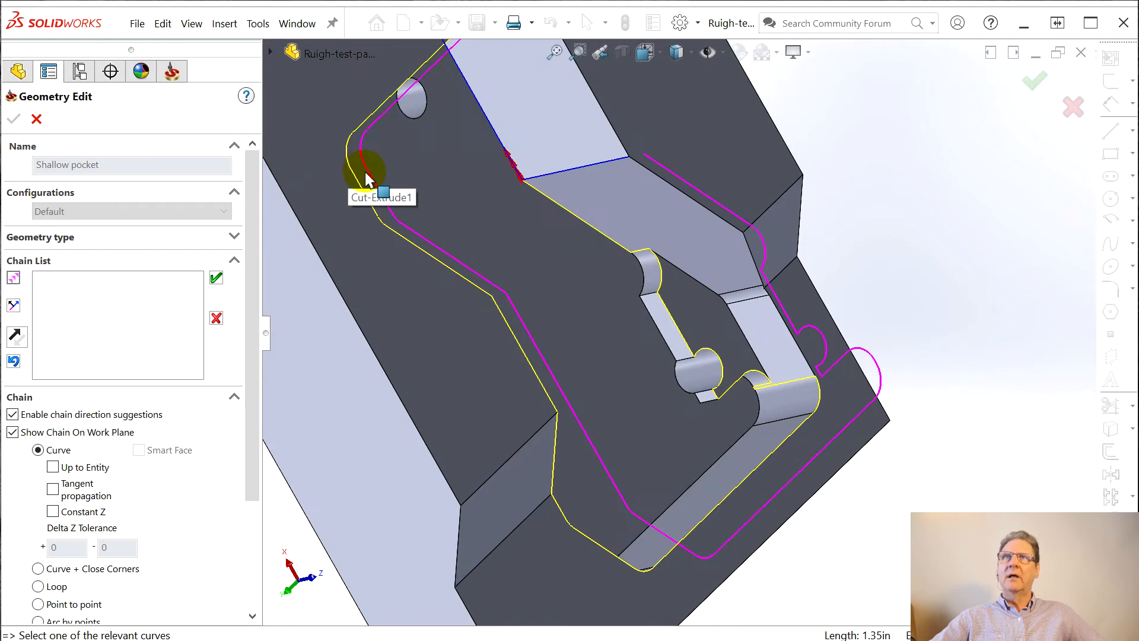
pyautogui.click(15, 282)
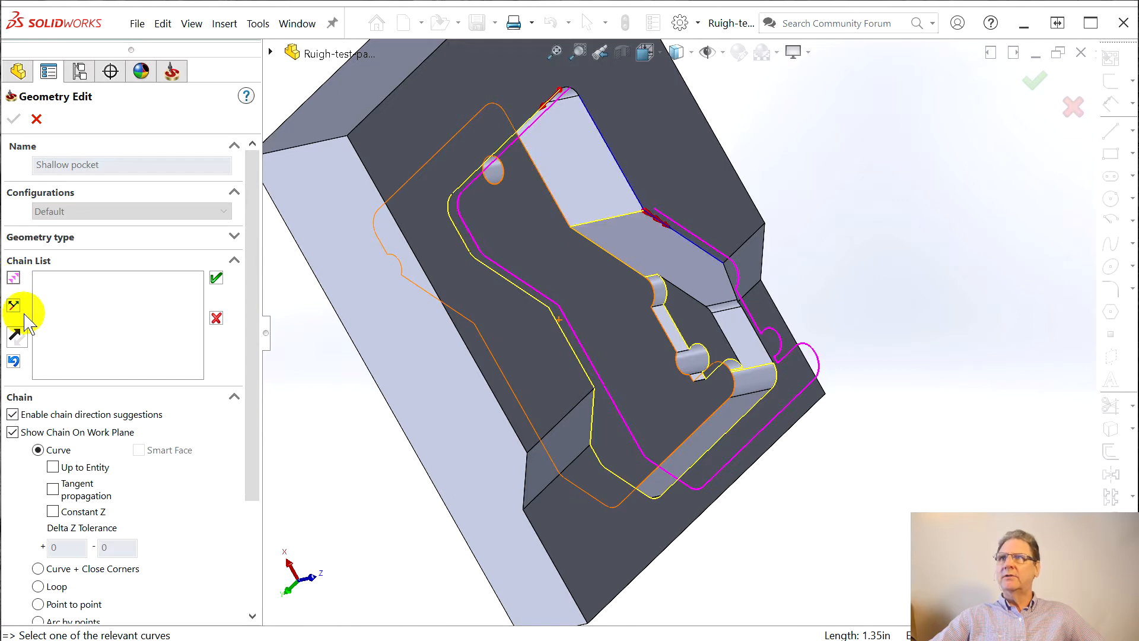
pyautogui.click(13, 282)
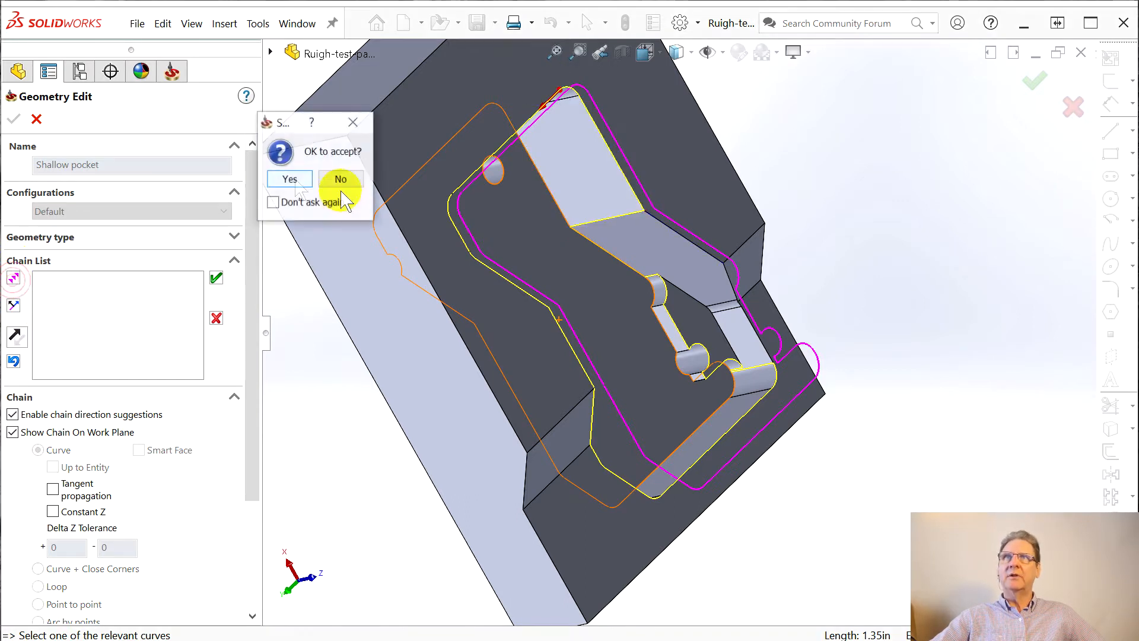
pyautogui.click(289, 180)
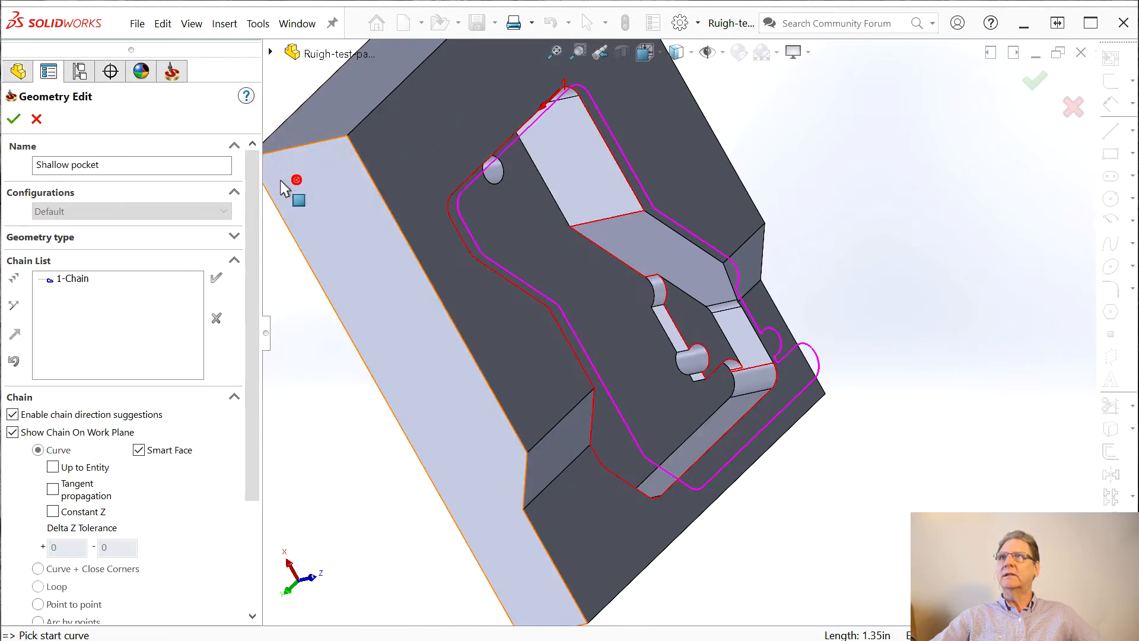
pyautogui.click(12, 121)
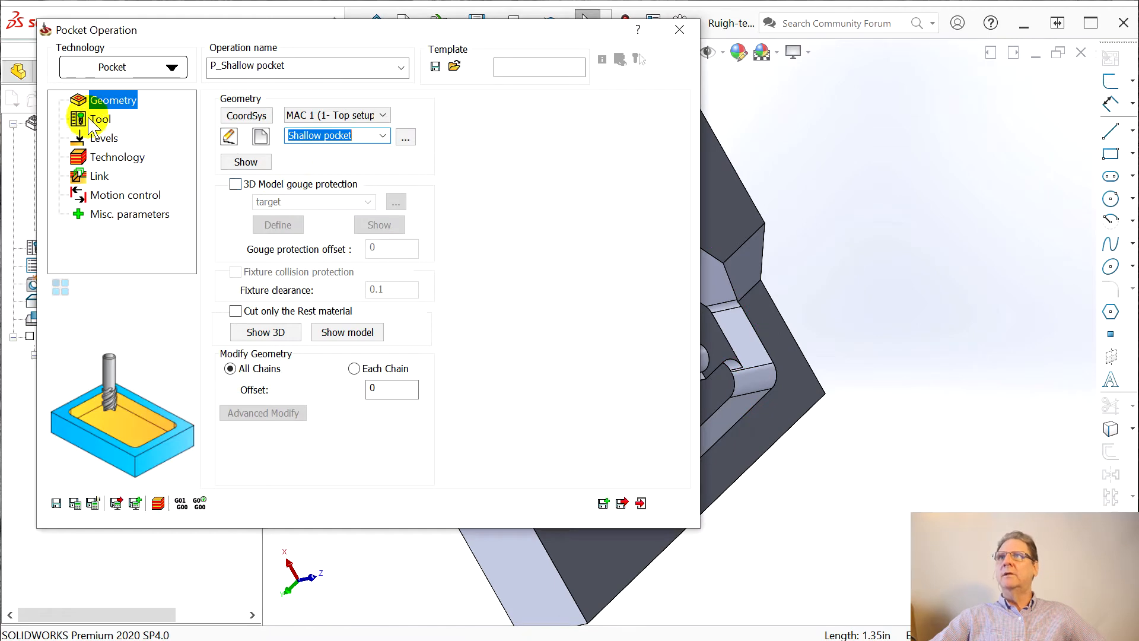
# Assign tool 1, the 0.25 inch end mill, to the P_Shallow pocket operation.
pyautogui.click(95, 120)
pyautogui.click(317, 363)
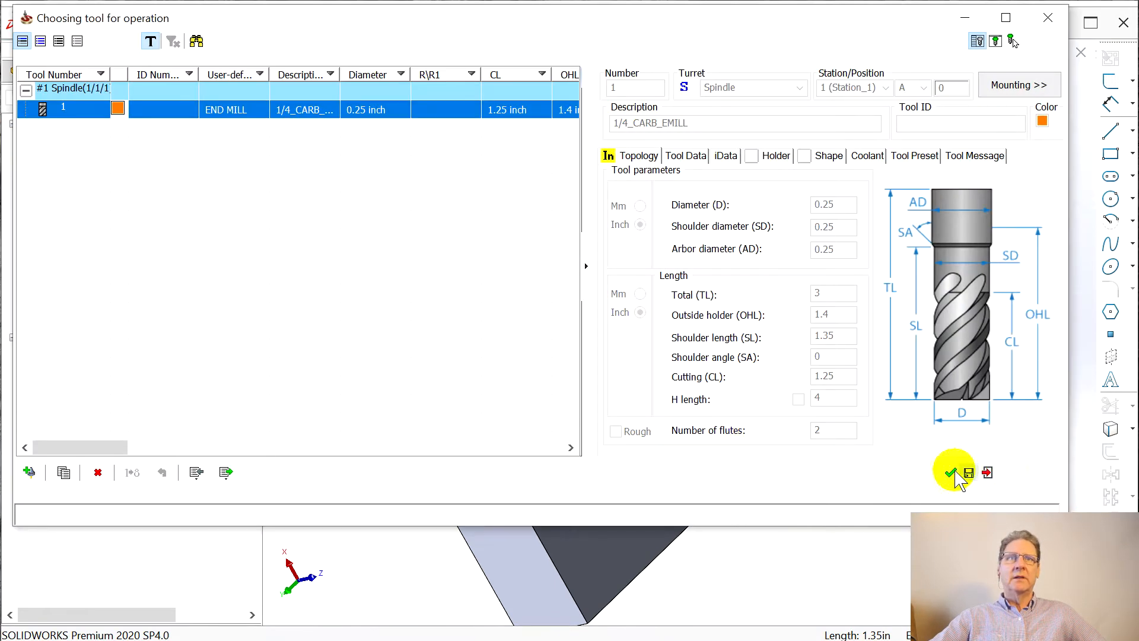
pyautogui.click(952, 472)
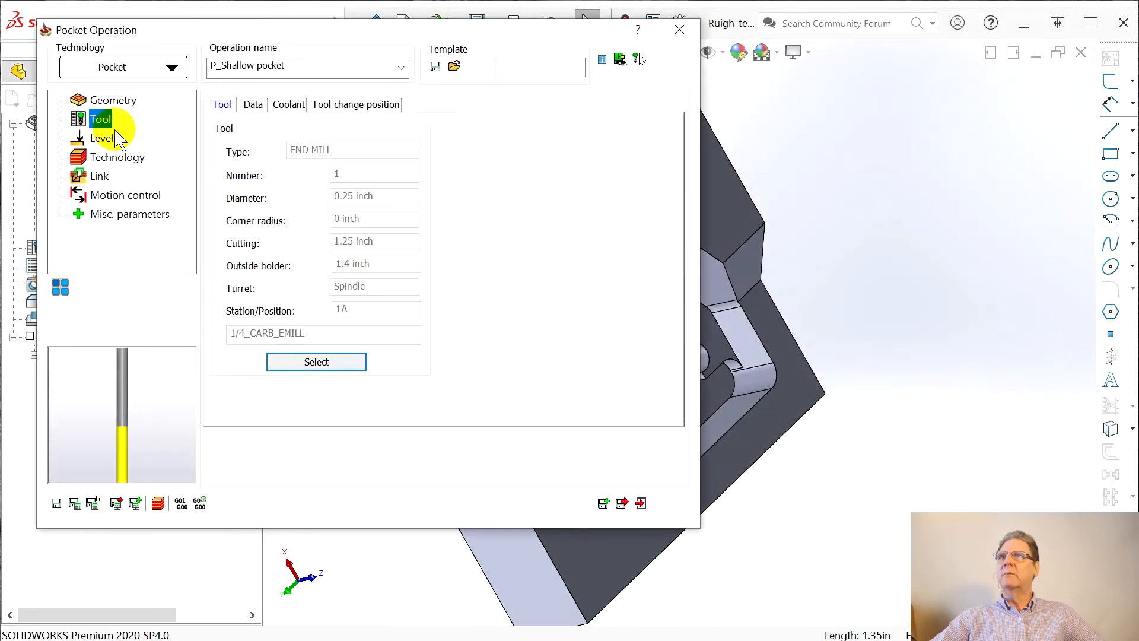
# Take the upper level, -0.725, from the small recess floor and the pocket depth, 0.125, from the main pocket floor.
pyautogui.click(104, 138)
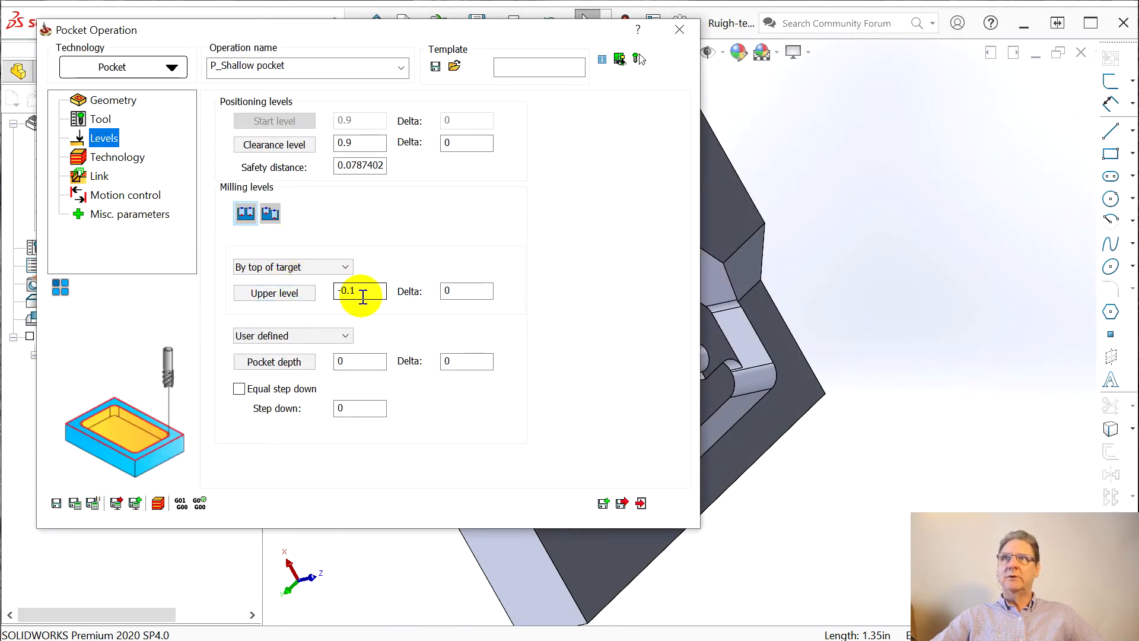
pyautogui.click(270, 293)
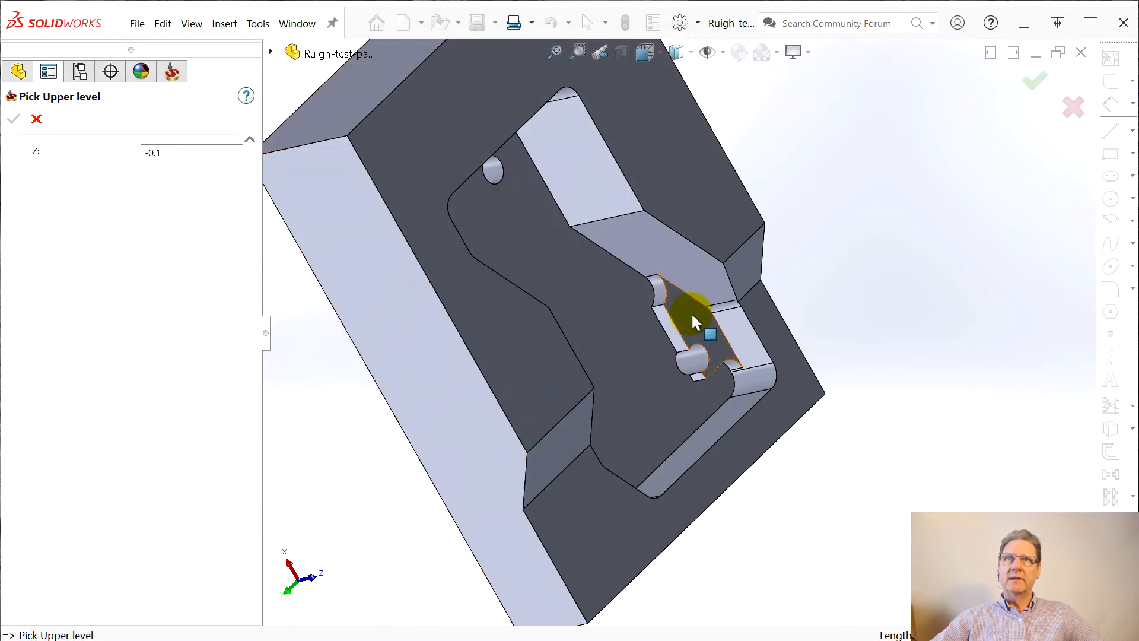
pyautogui.click(692, 314)
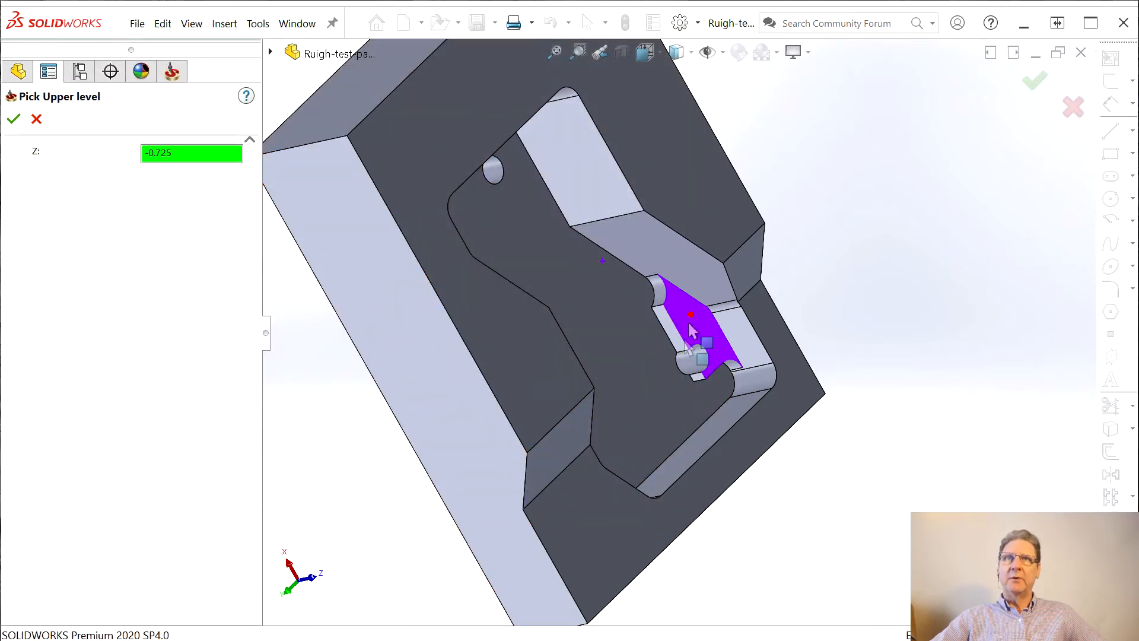
pyautogui.click(14, 120)
pyautogui.click(284, 365)
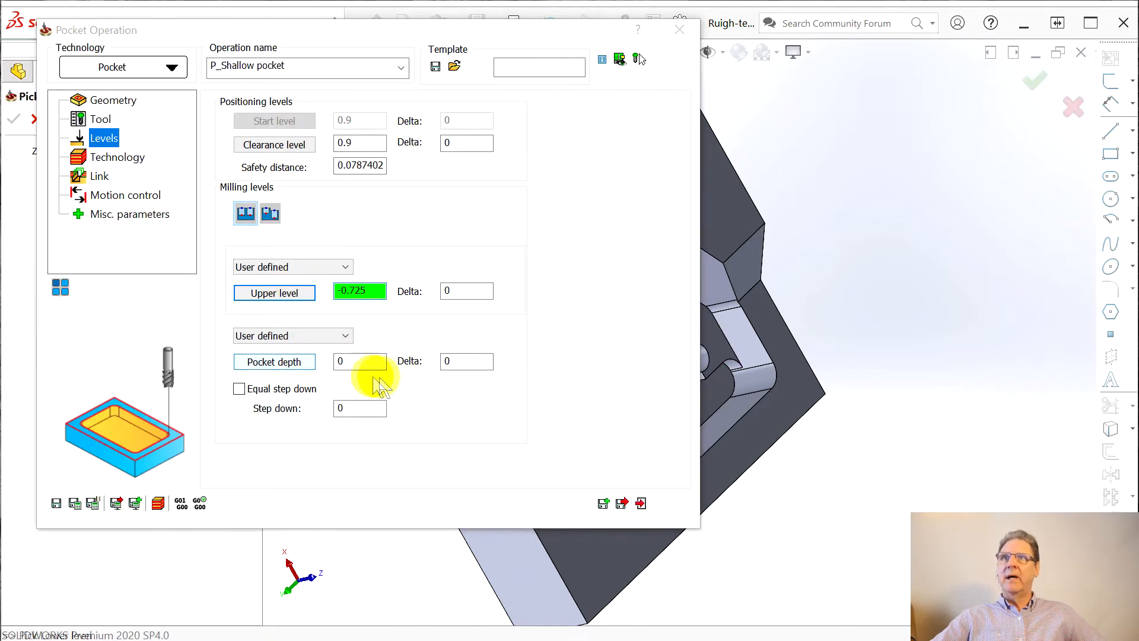
pyautogui.click(609, 344)
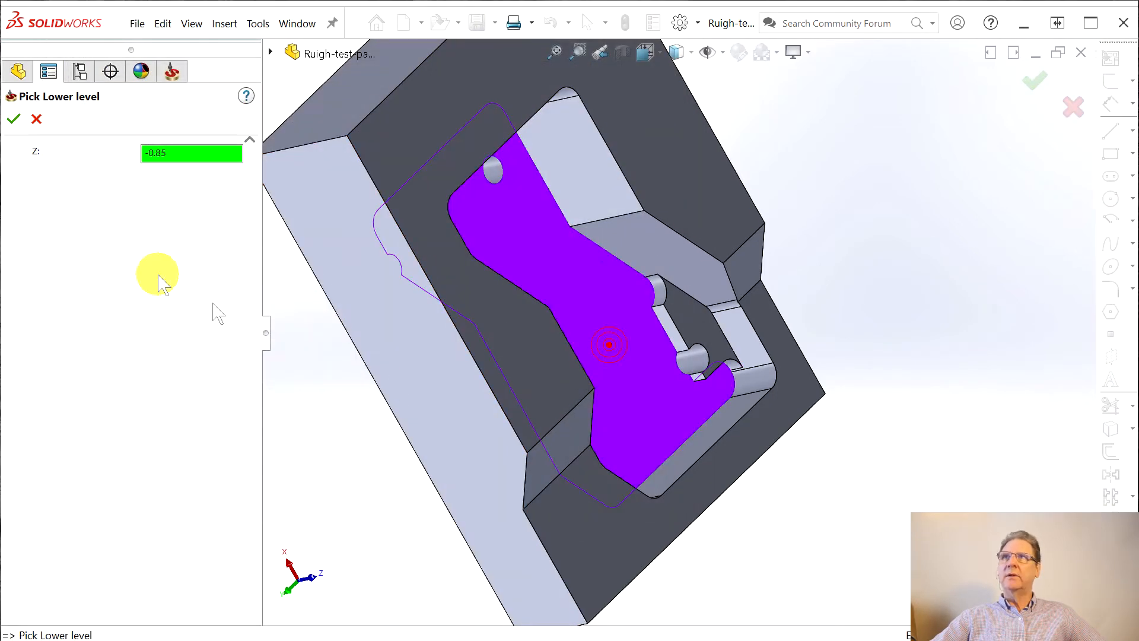
pyautogui.click(14, 119)
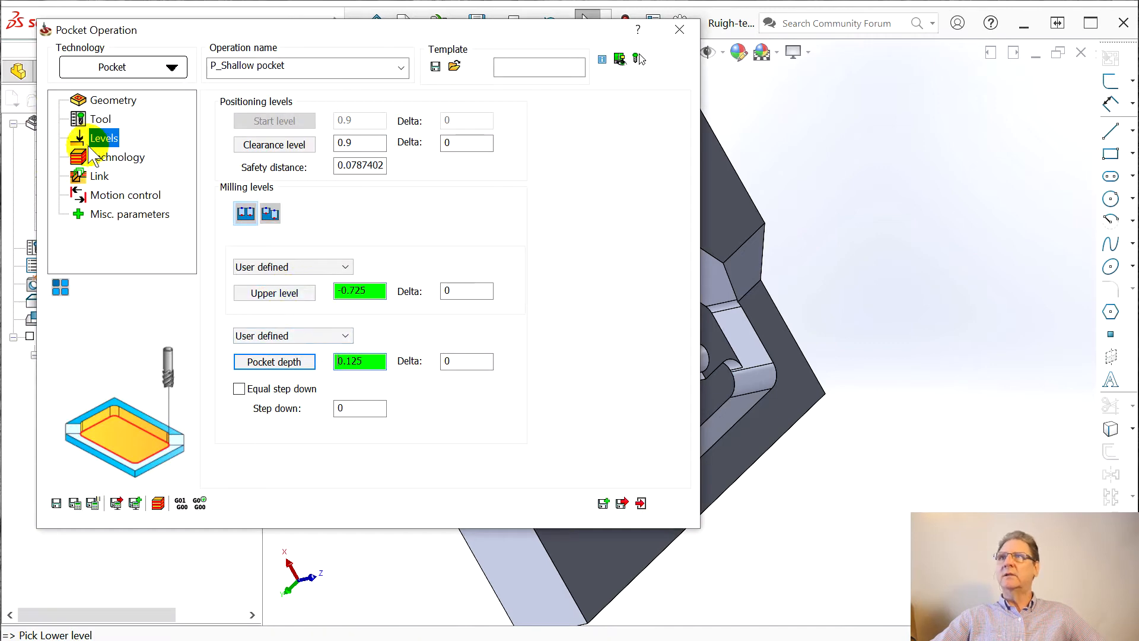
# Enable equal step down for the shallow pocket operation with a maximum step down of 0.1.
pyautogui.click(94, 158)
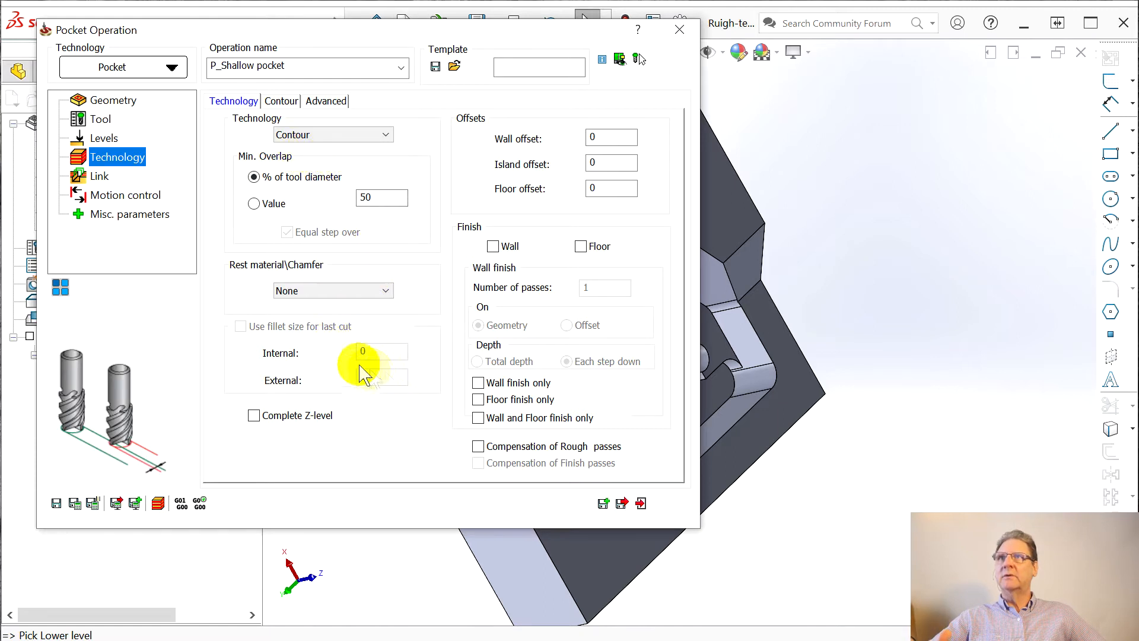
pyautogui.click(95, 139)
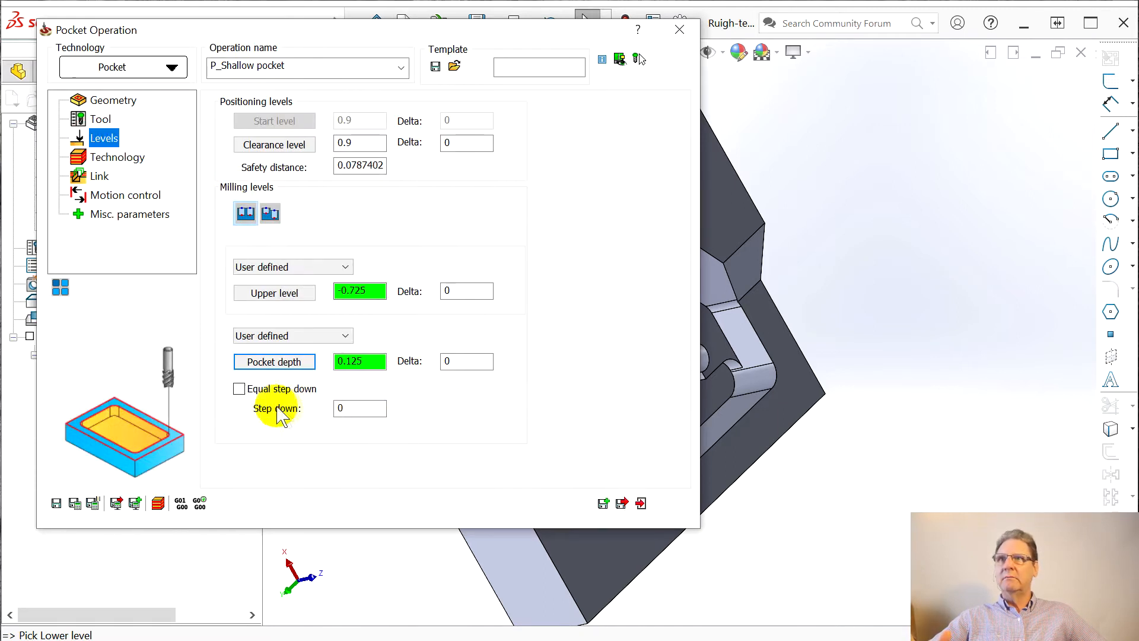
pyautogui.click(239, 388)
pyautogui.click(374, 409)
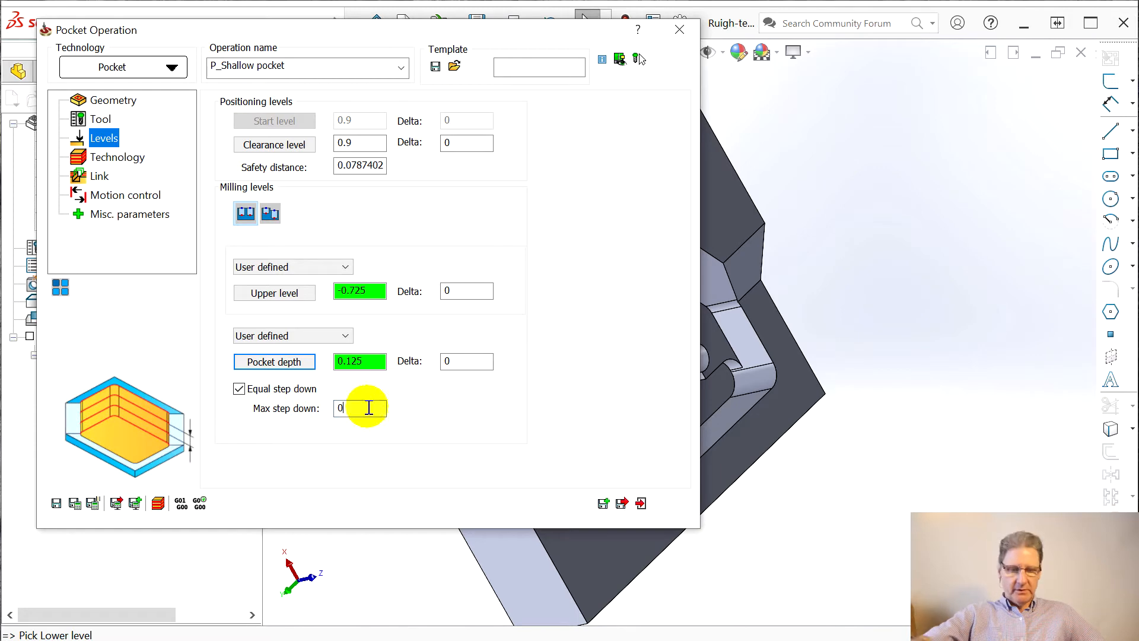
pyautogui.write('.1')
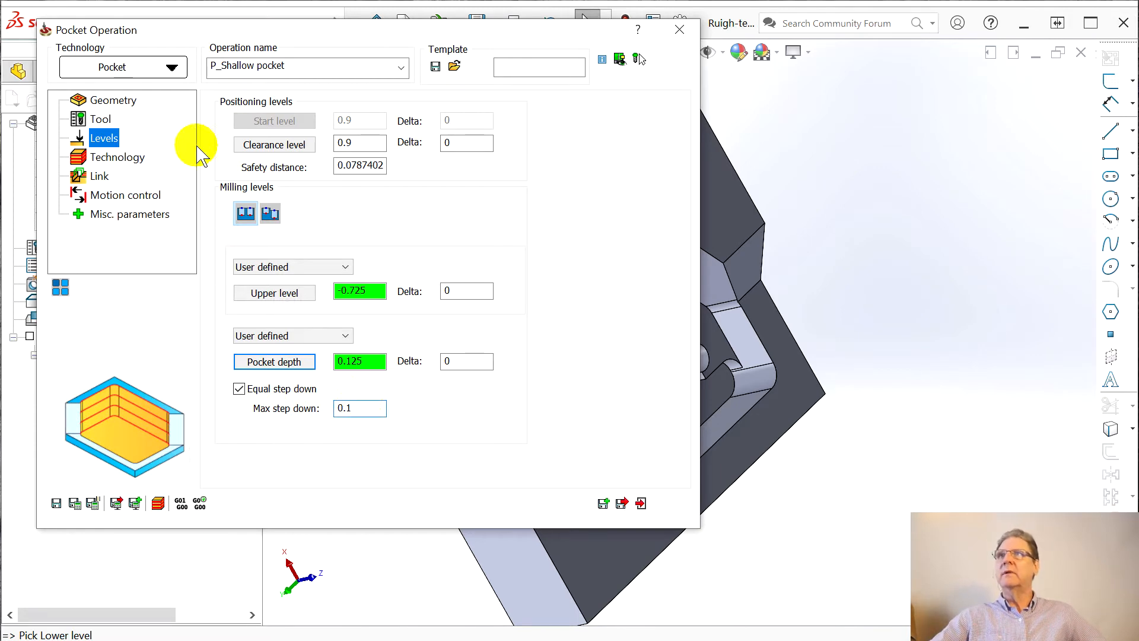
# Save and calculate the P_Shallow pocket operation, and inspect its toolpath in the part.
pyautogui.moveTo(252, 27); pyautogui.dragTo(913, 30)
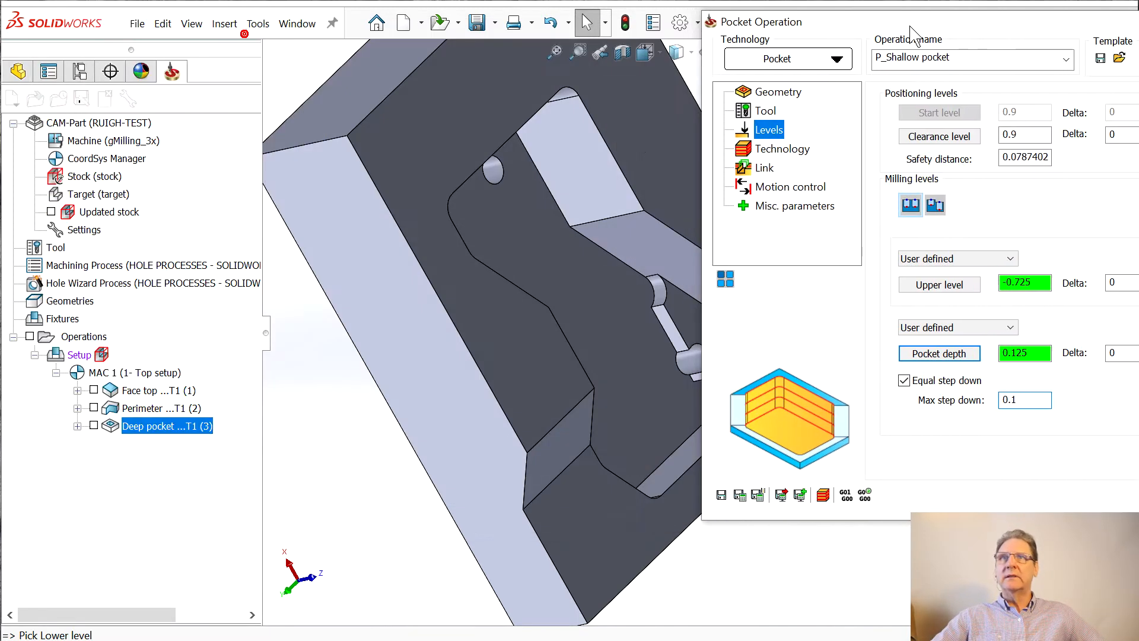
pyautogui.click(758, 494)
pyautogui.moveTo(571, 428); pyautogui.dragTo(518, 435, button='middle')
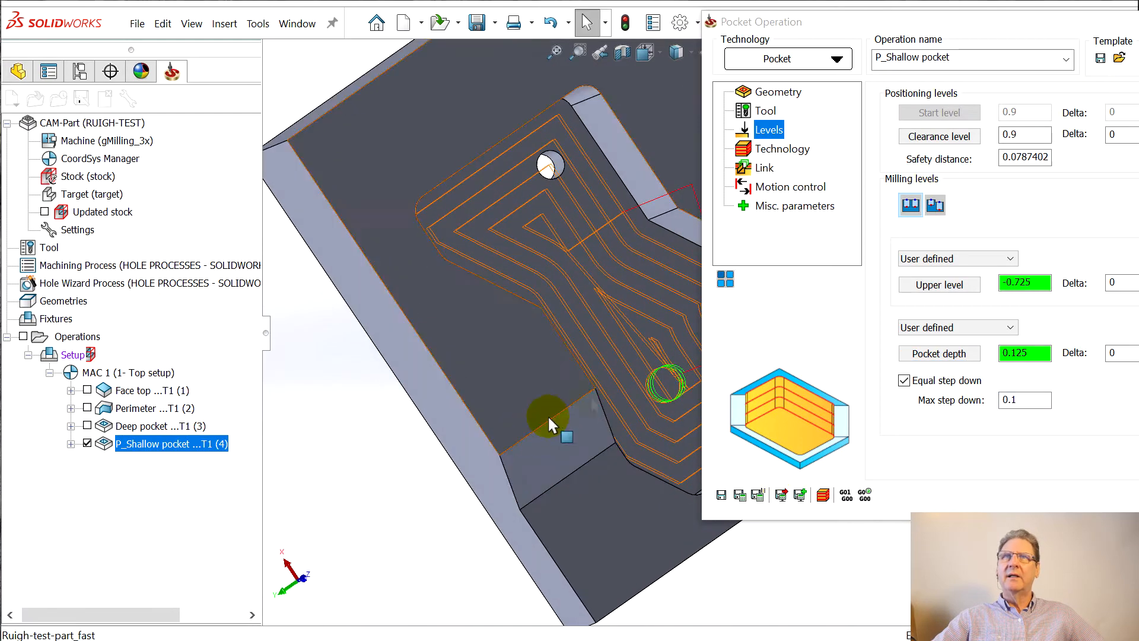
pyautogui.scroll(2, 682, 354)
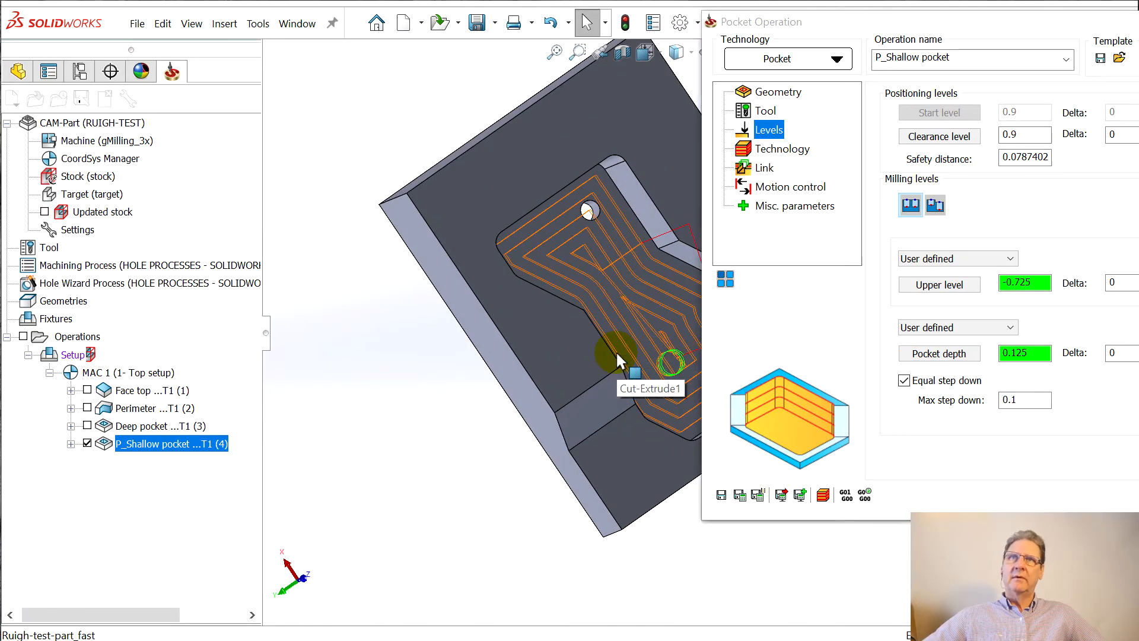
pyautogui.scroll(-5, 616, 350)
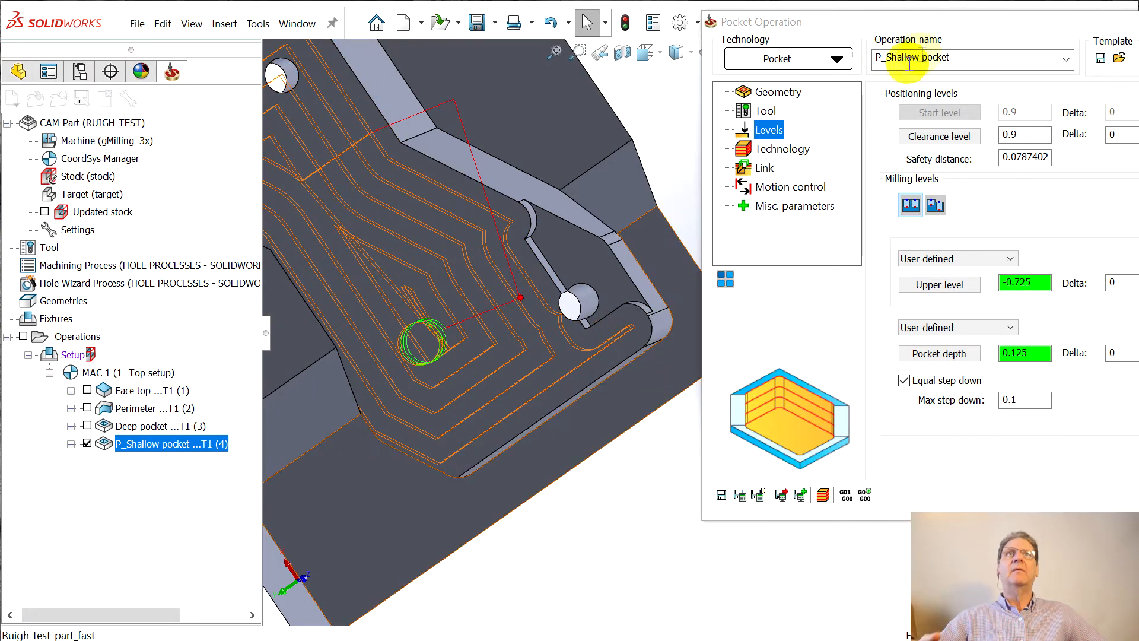
# Rename the pocket operation as Shallow pocket, save and close it, and hide its toolpath.
pyautogui.moveTo(921, 22); pyautogui.dragTo(522, 31)
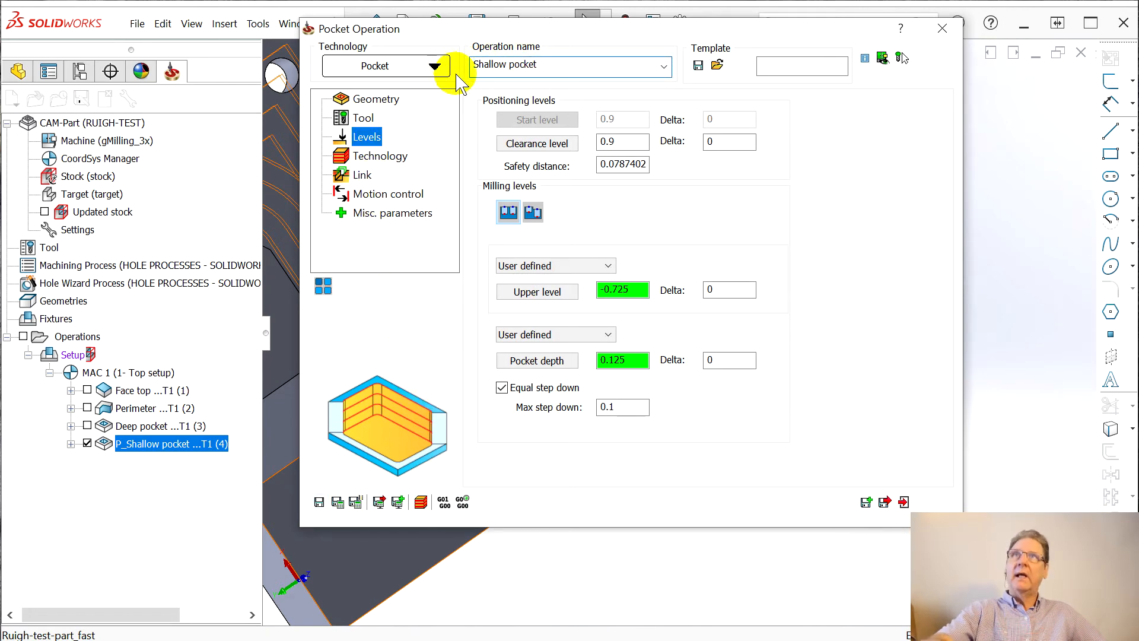
pyautogui.click(886, 502)
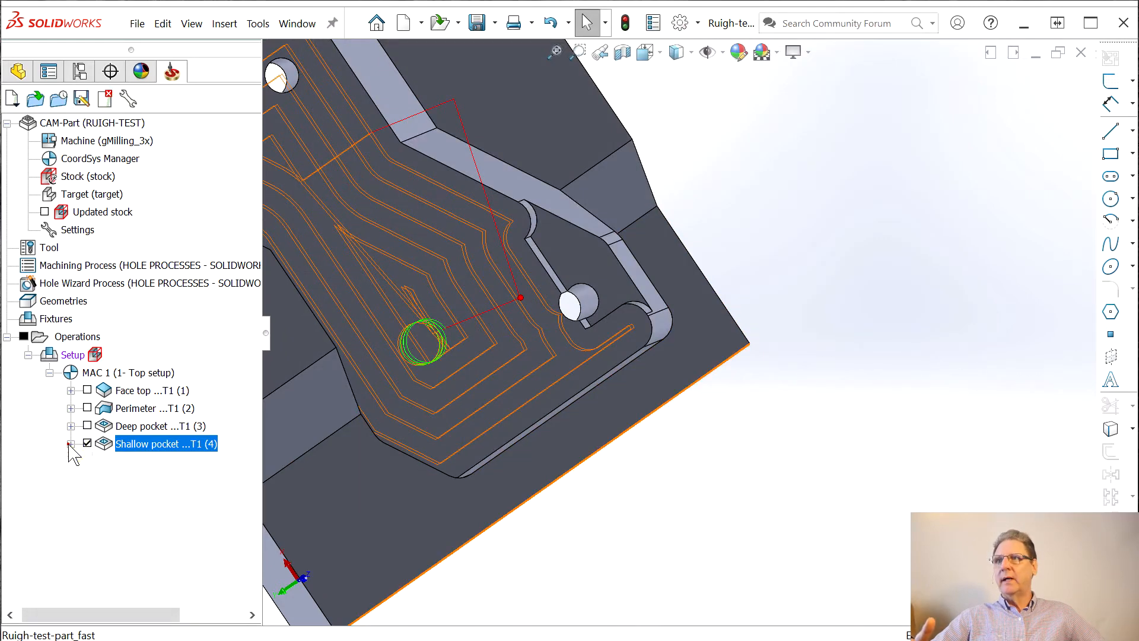
pyautogui.click(87, 443)
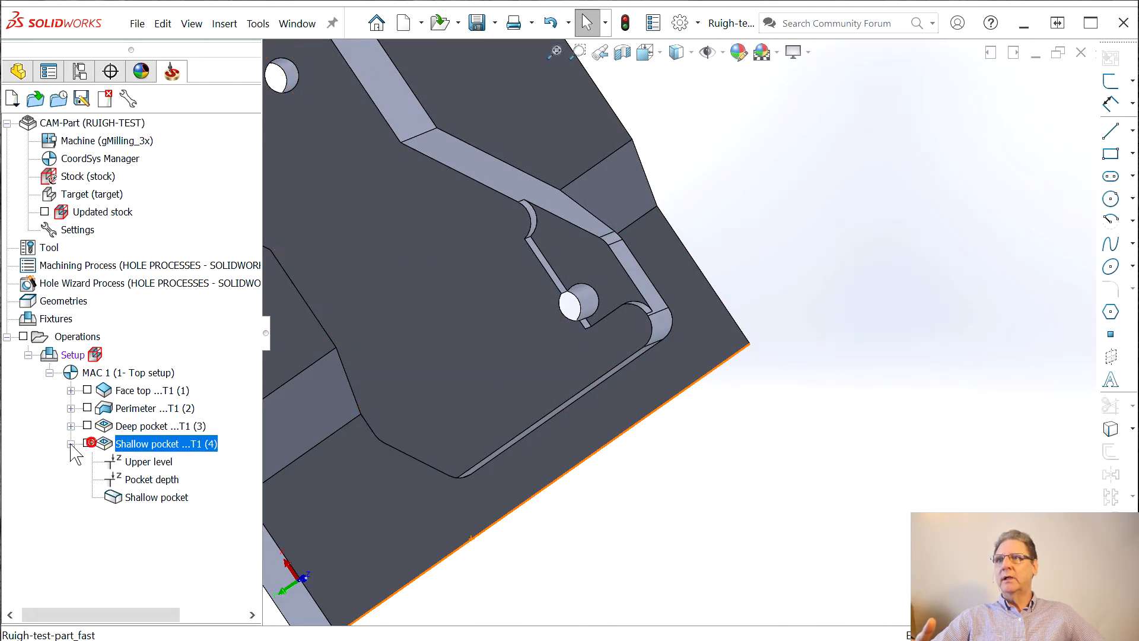
# Add a Profile milling operation after the Shallow pocket operation.
pyautogui.moveTo(674, 399); pyautogui.dragTo(529, 382, button='middle')
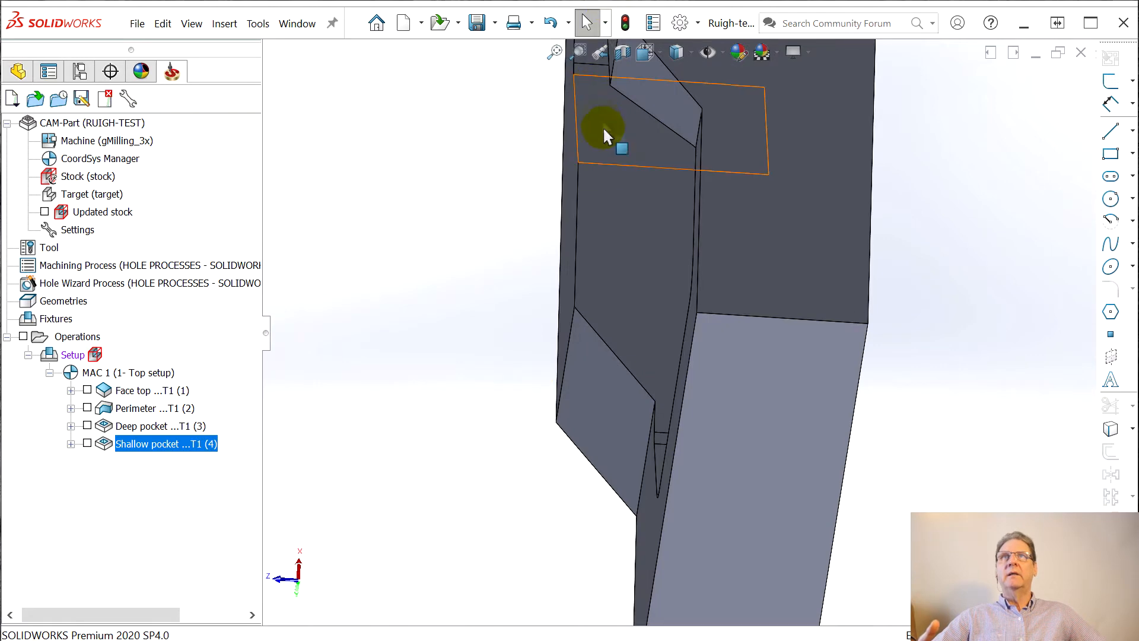
pyautogui.moveTo(597, 114); pyautogui.dragTo(778, 124, button='middle')
pyautogui.click(586, 22)
pyautogui.click(554, 51)
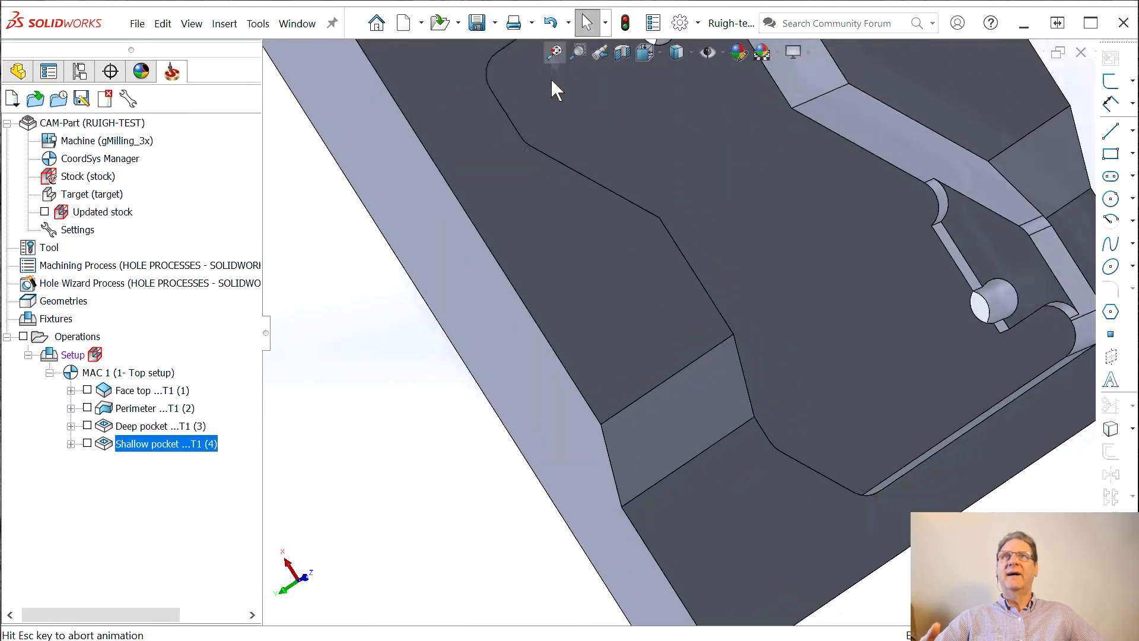
pyautogui.moveTo(838, 389); pyautogui.dragTo(814, 333, button='middle')
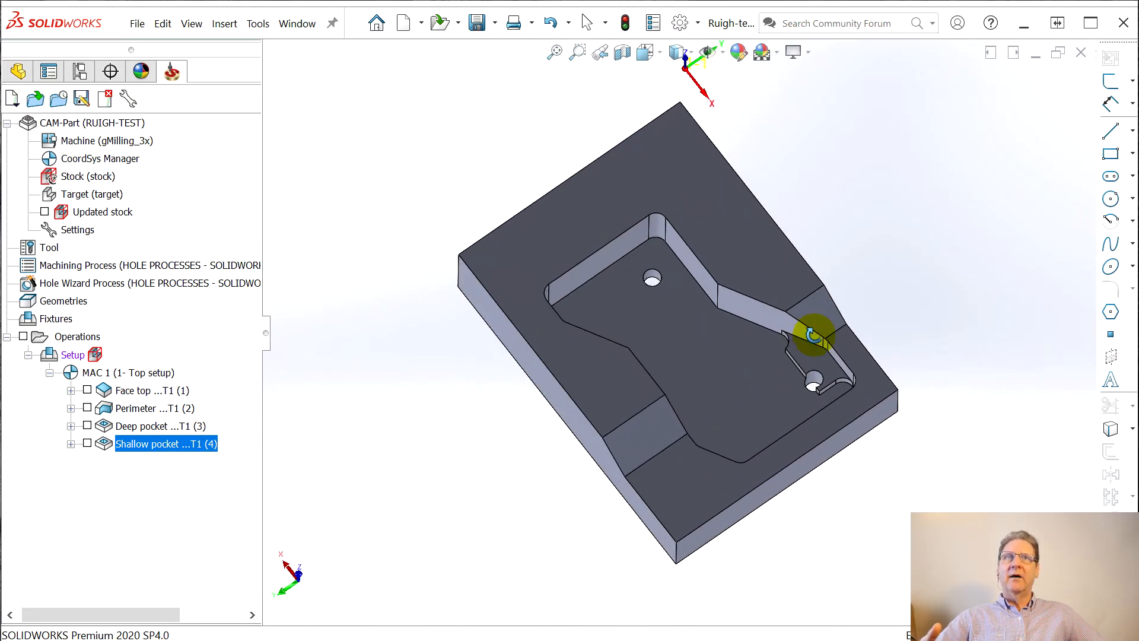
pyautogui.scroll(-1, 881, 375)
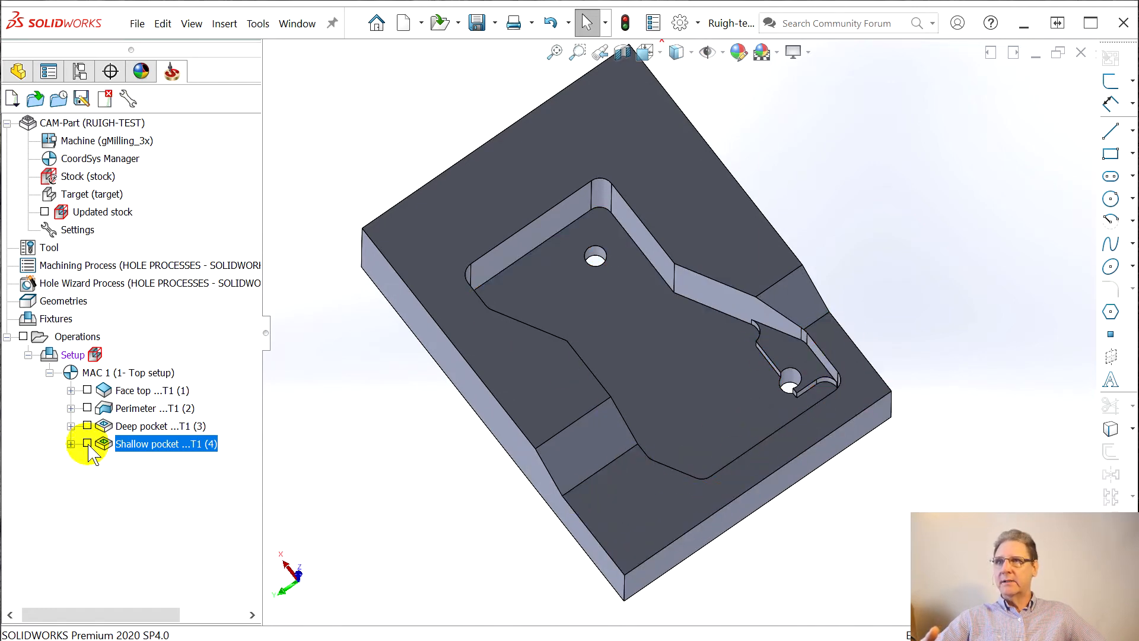
pyautogui.rightClick(142, 444)
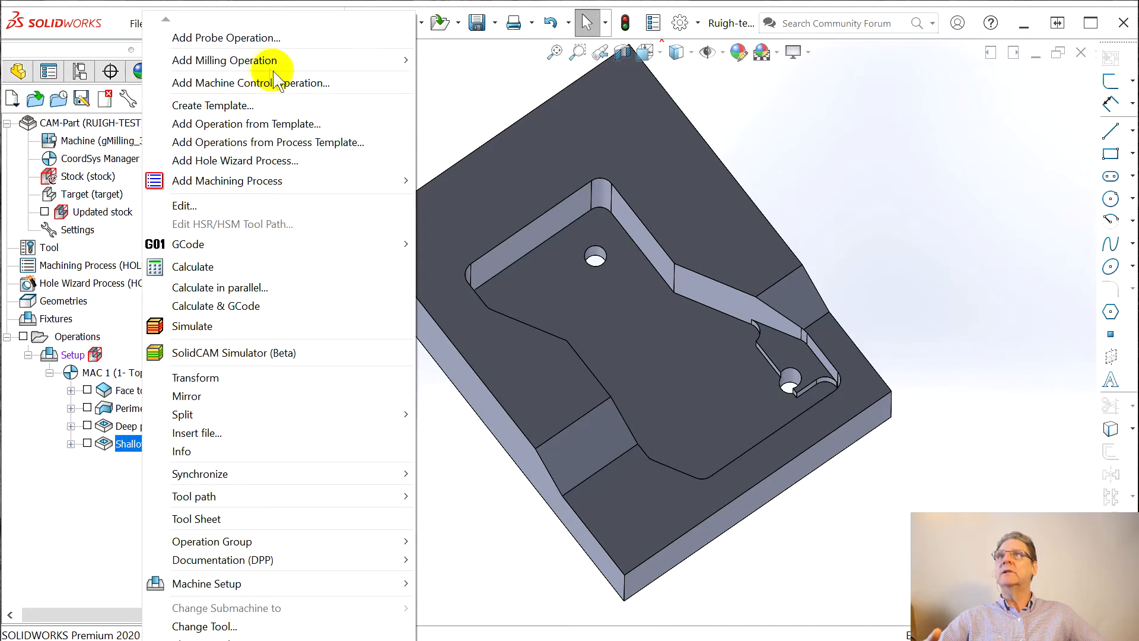
pyautogui.moveTo(285, 62)
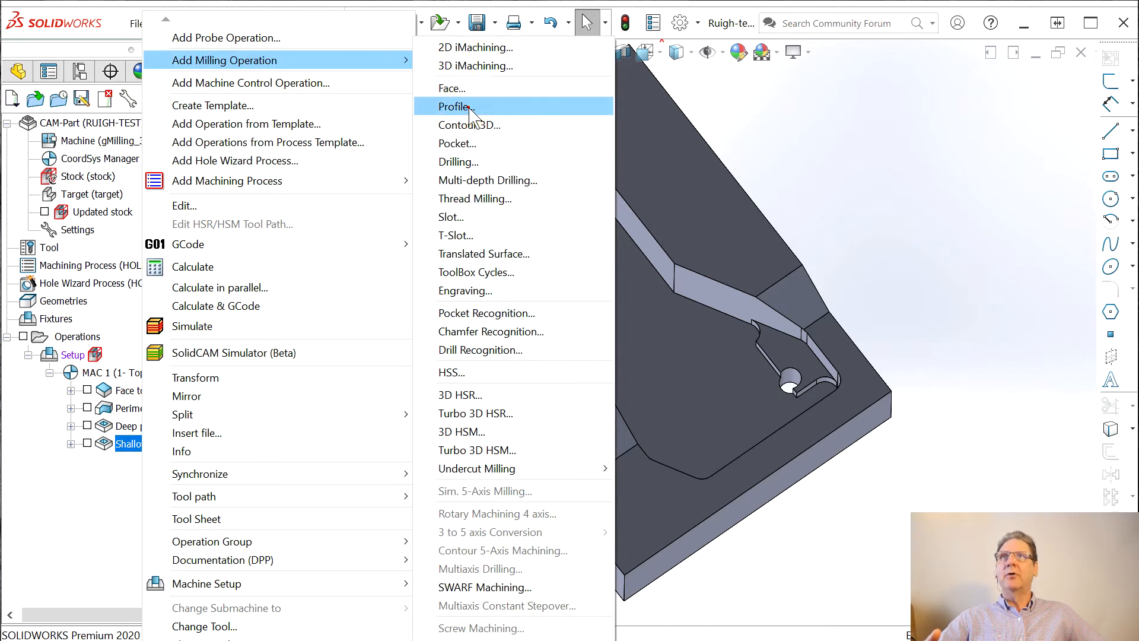
pyautogui.click(469, 108)
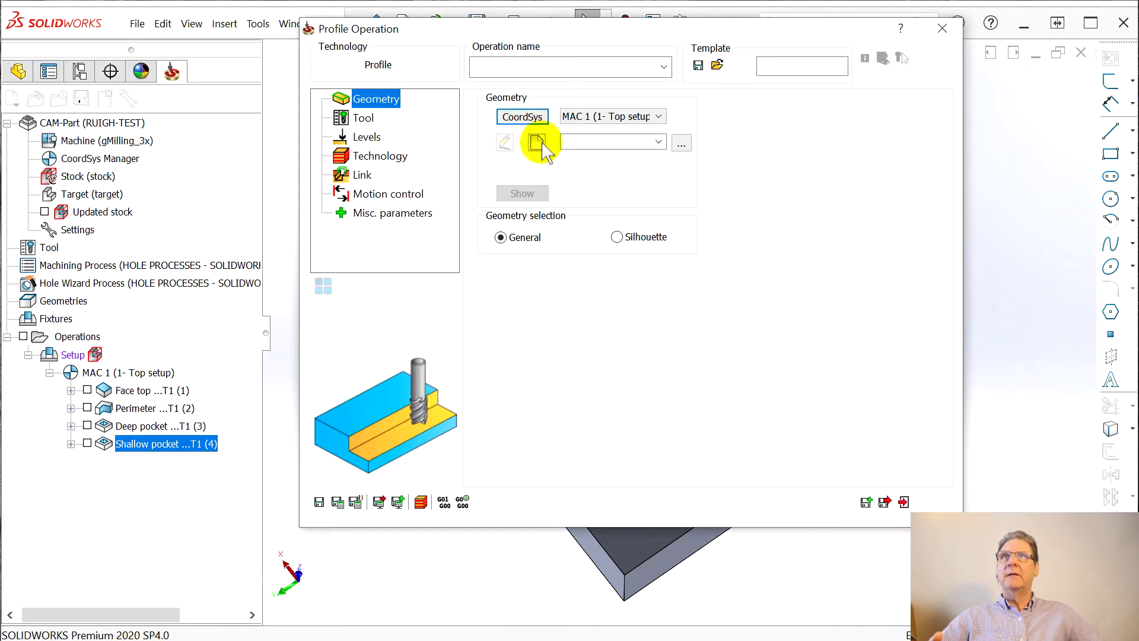
# Define the profile geometry as a point-to-point chain across the part, joining the outer lower corners of the two sloped faces.
pyautogui.click(537, 142)
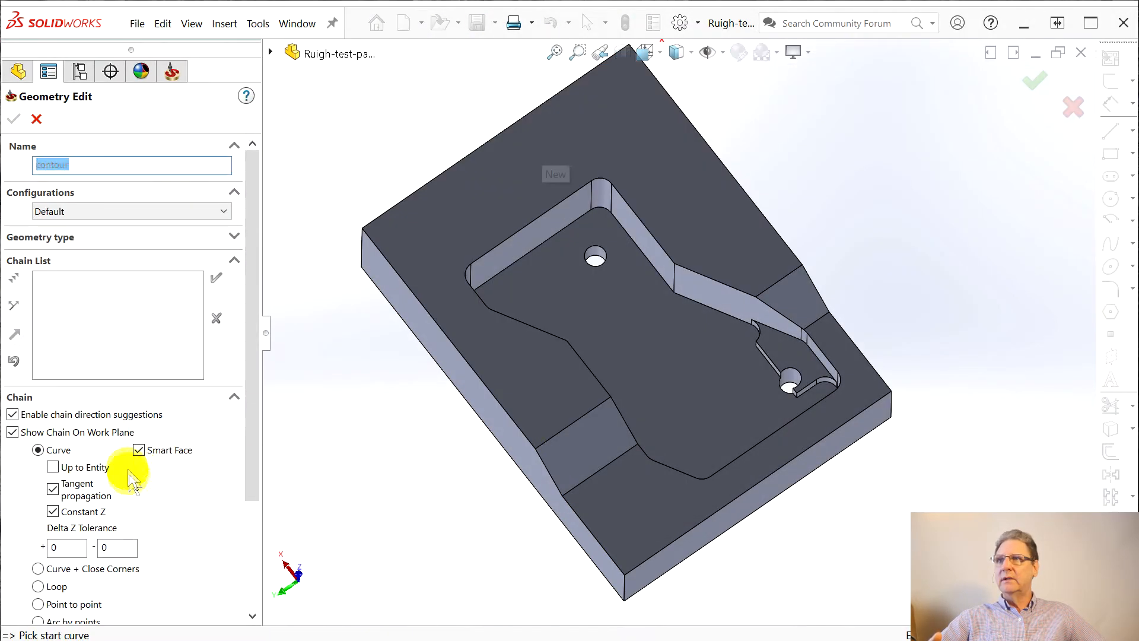
pyautogui.scroll(-3, 89, 558)
pyautogui.click(38, 473)
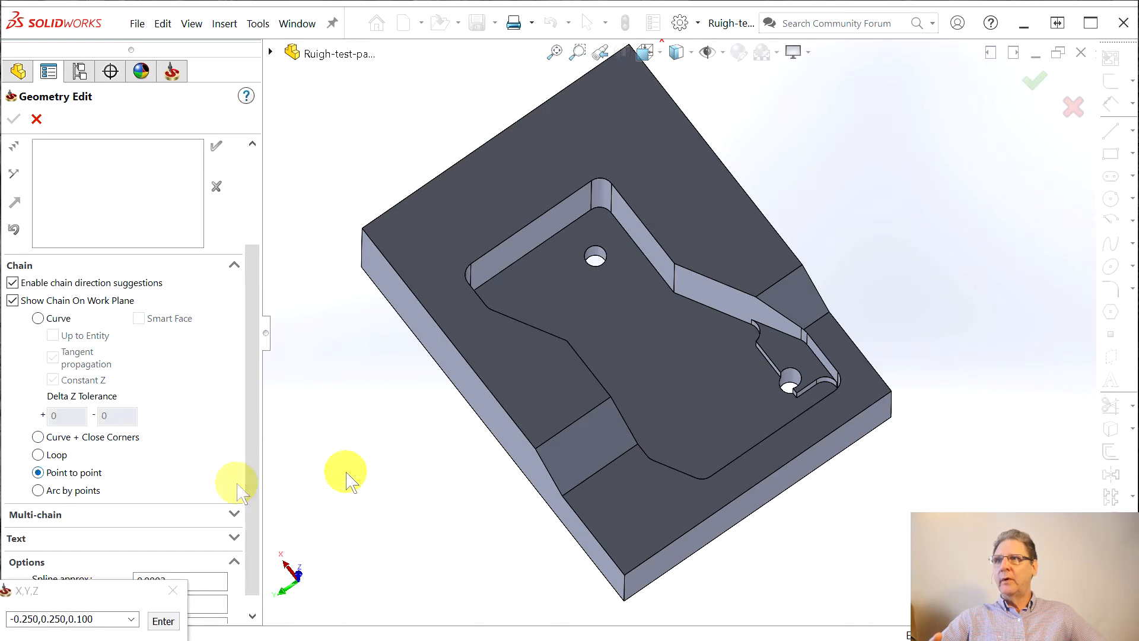
pyautogui.click(828, 312)
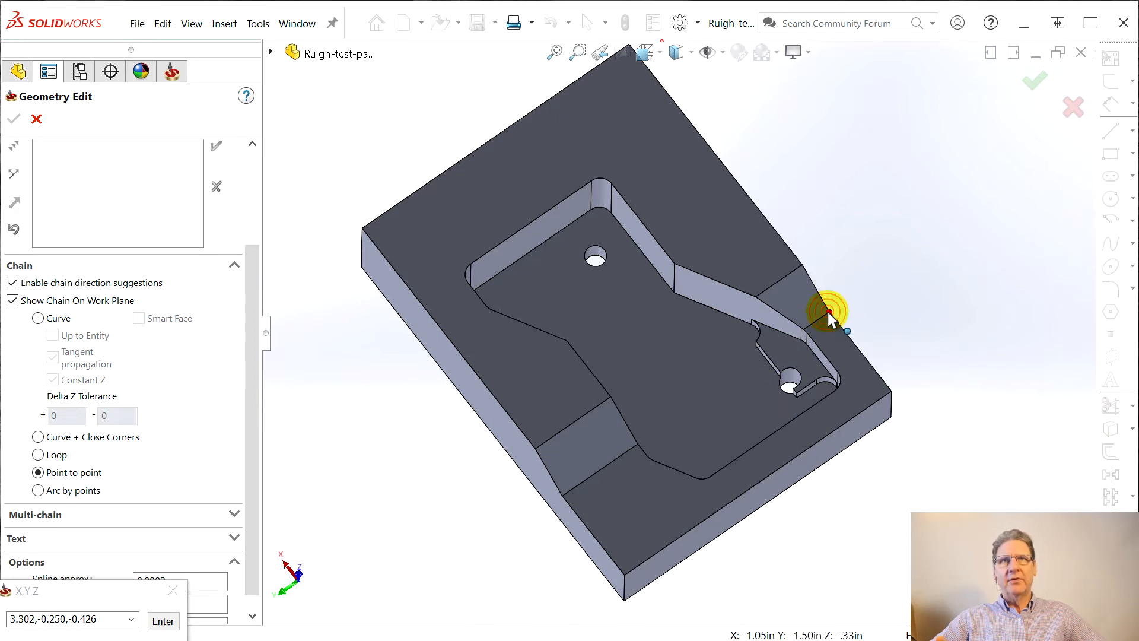
pyautogui.click(563, 497)
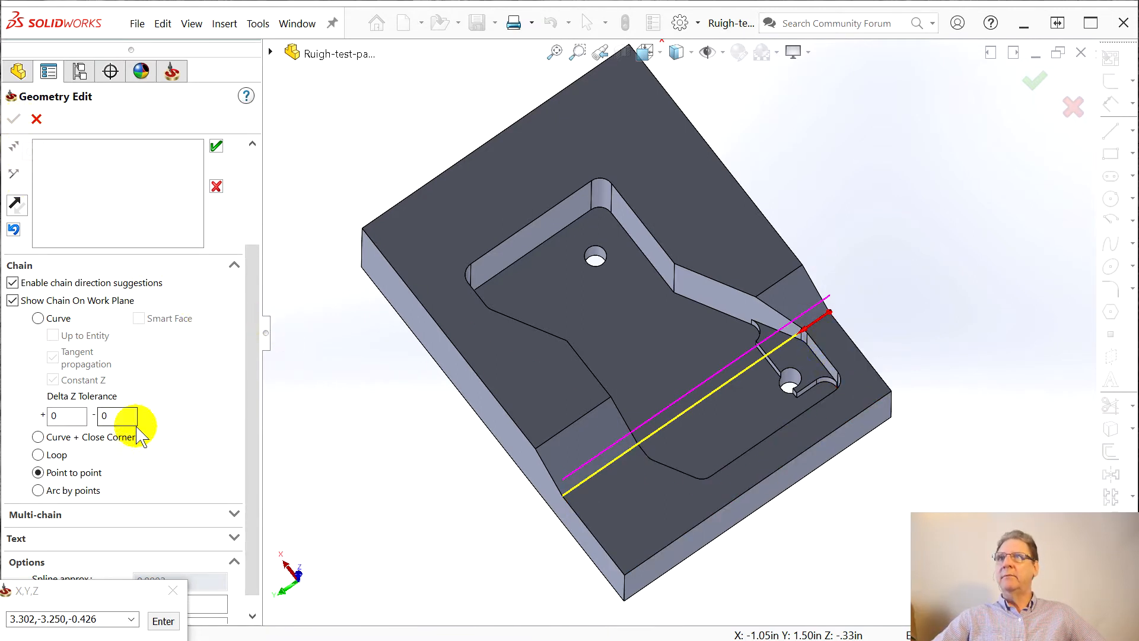
pyautogui.click(217, 147)
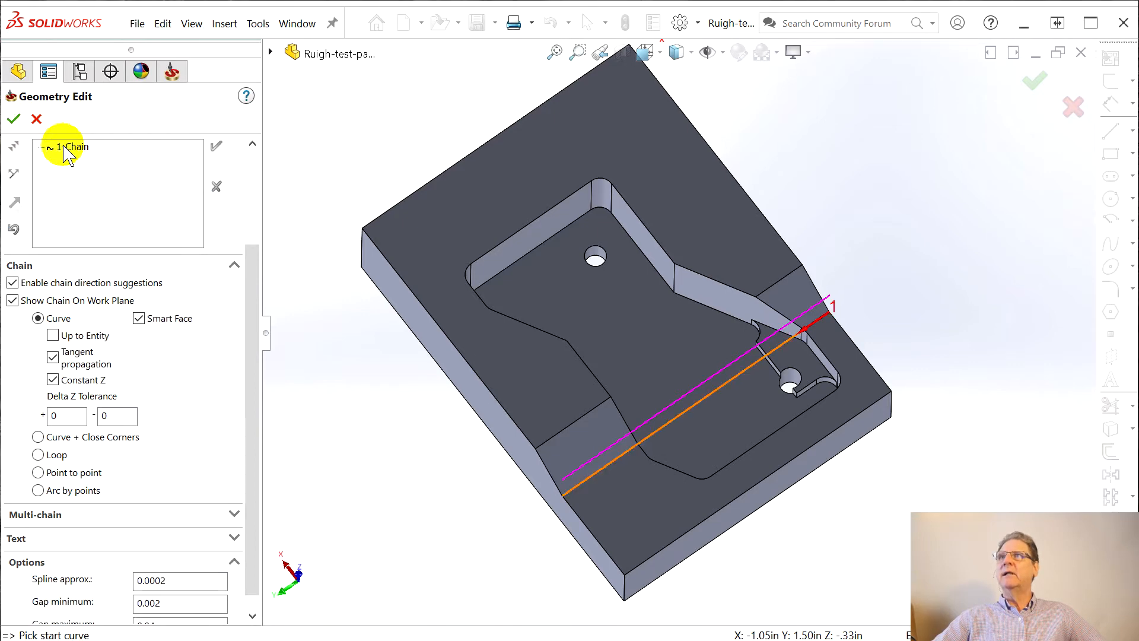
pyautogui.click(14, 118)
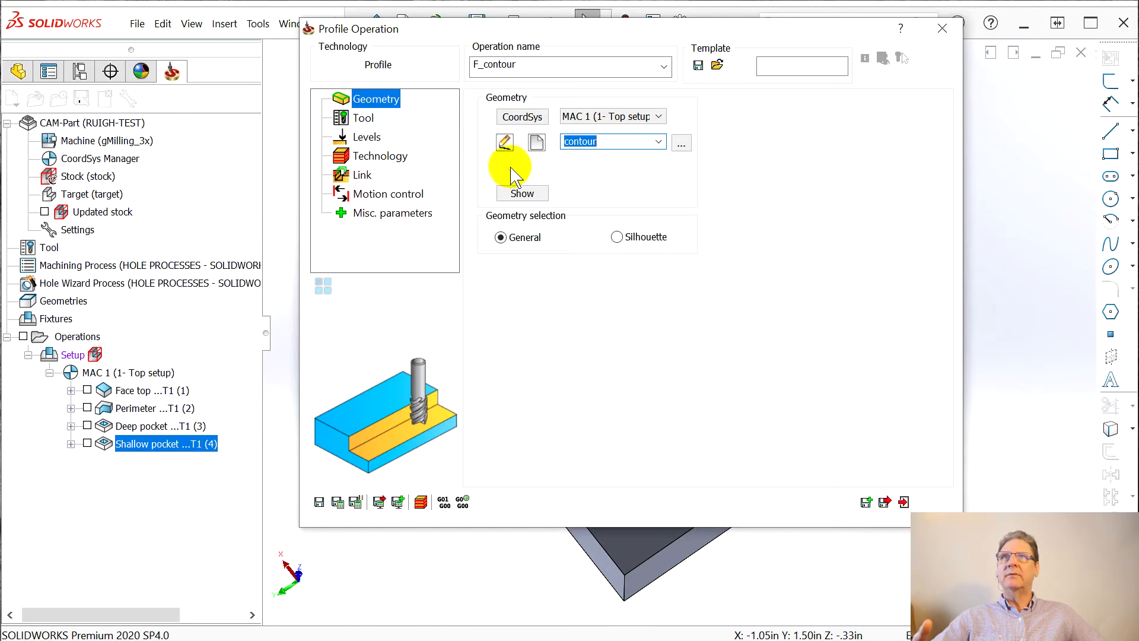
pyautogui.click(505, 143)
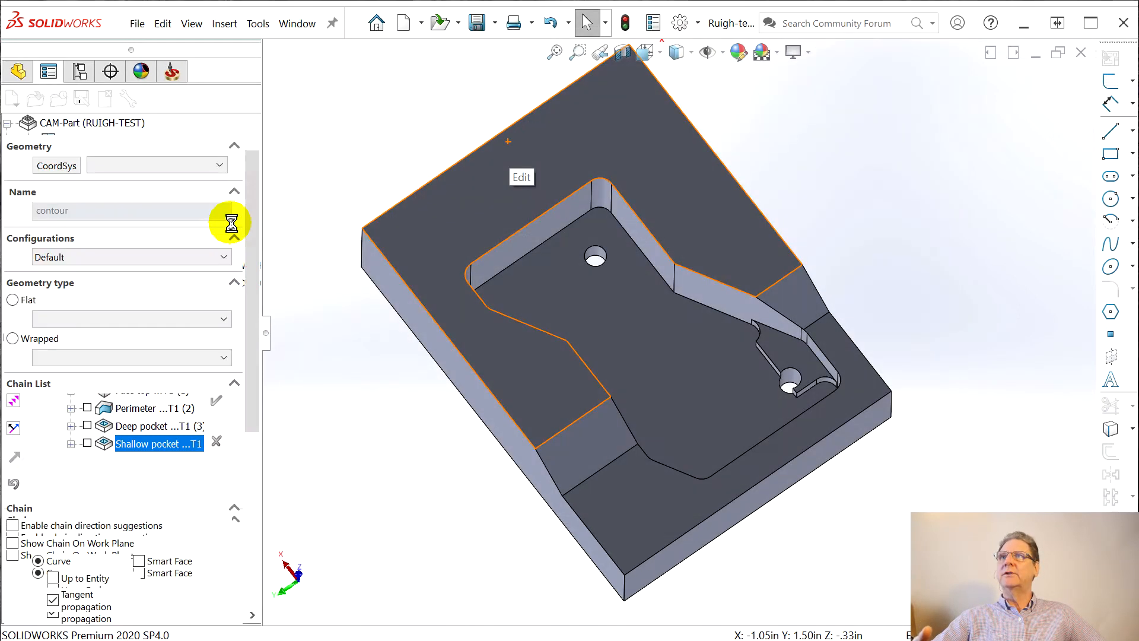
pyautogui.click(15, 119)
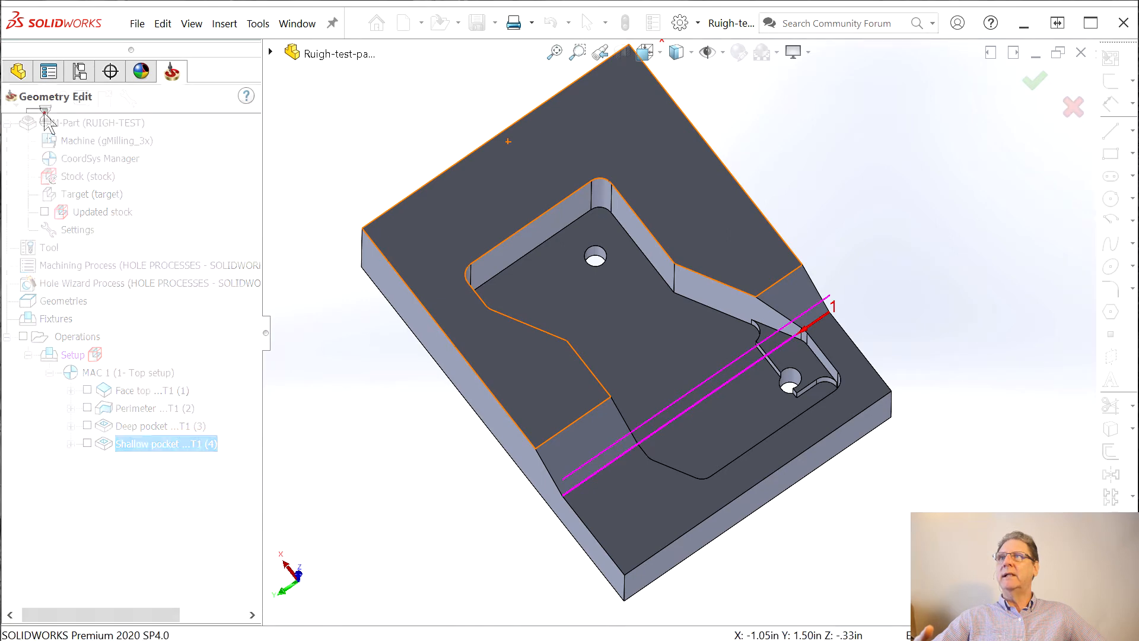
# Assign tool 1, the 0.25 inch end mill, to the profile operation.
pyautogui.click(363, 118)
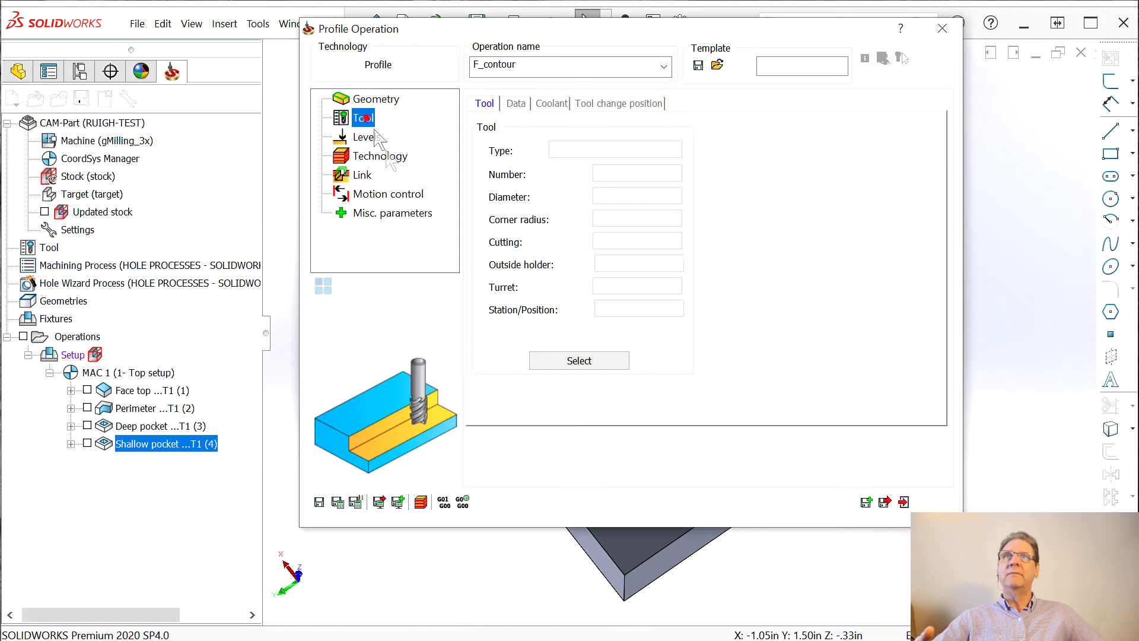
pyautogui.click(579, 360)
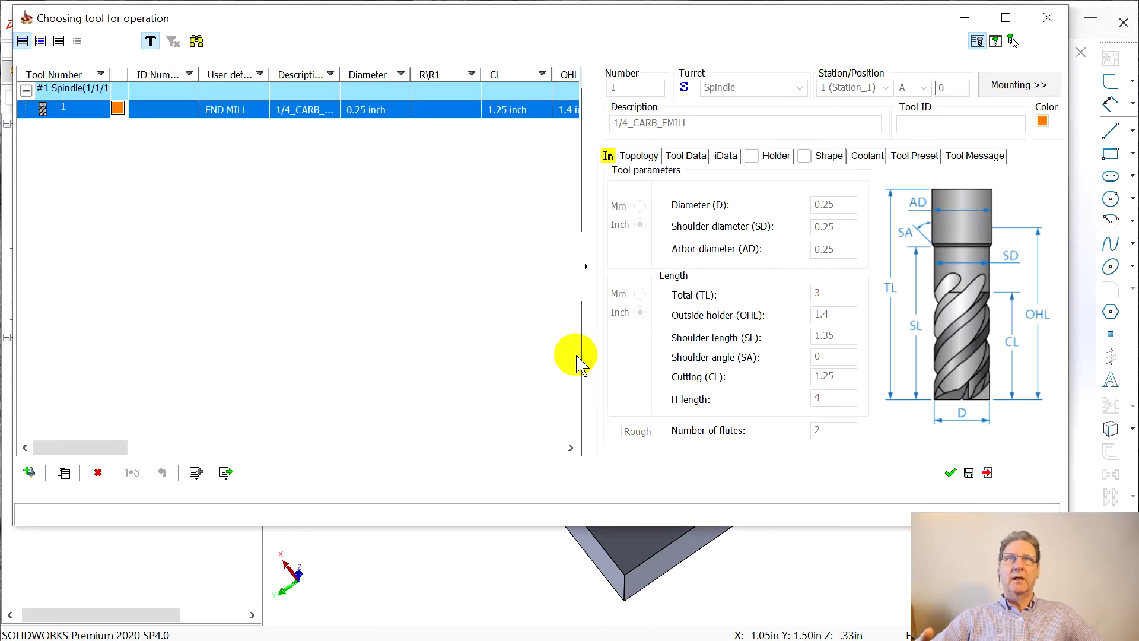
pyautogui.click(957, 474)
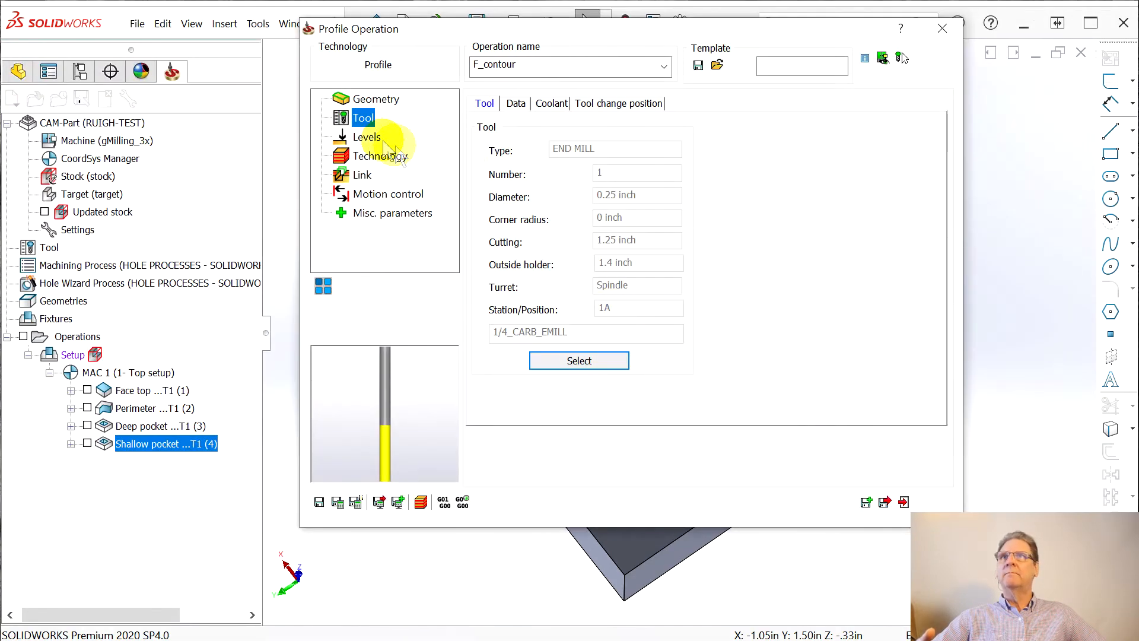
# Enable rough passes with a 0.125 step down and a clear offset of 0.9 with a 0.125 step over for the profile operation.
pyautogui.click(367, 138)
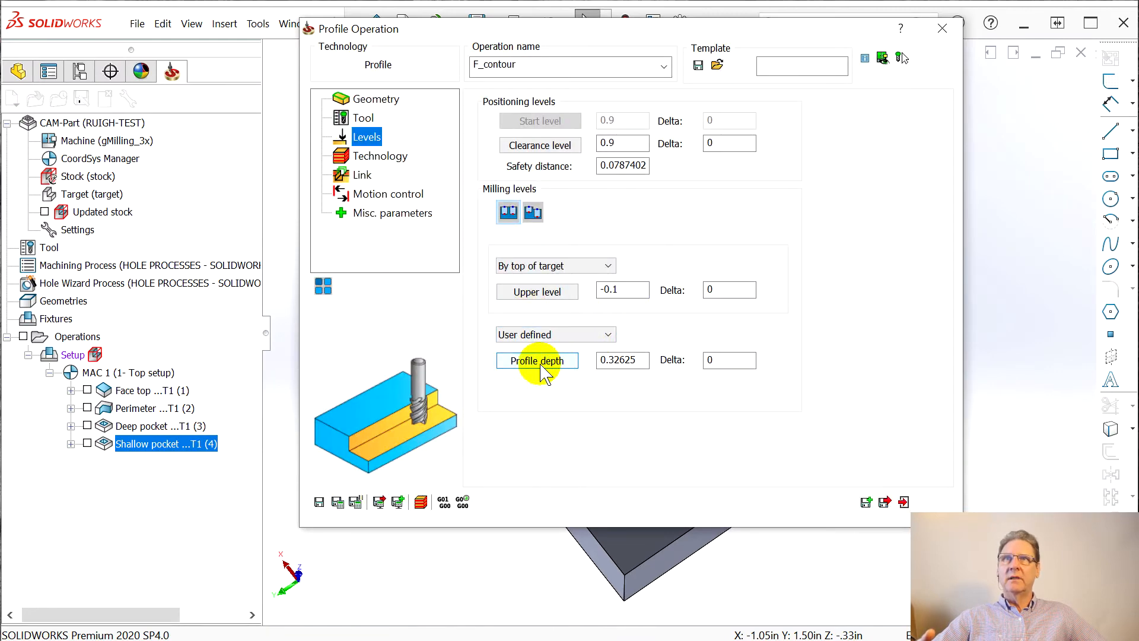
pyautogui.click(386, 156)
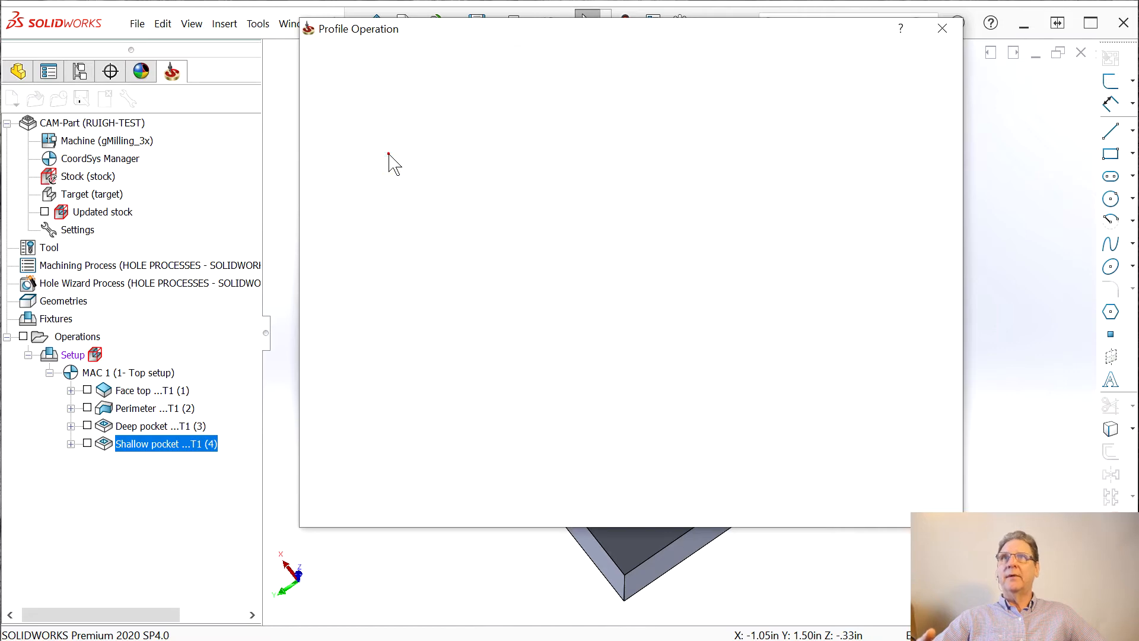
pyautogui.click(737, 203)
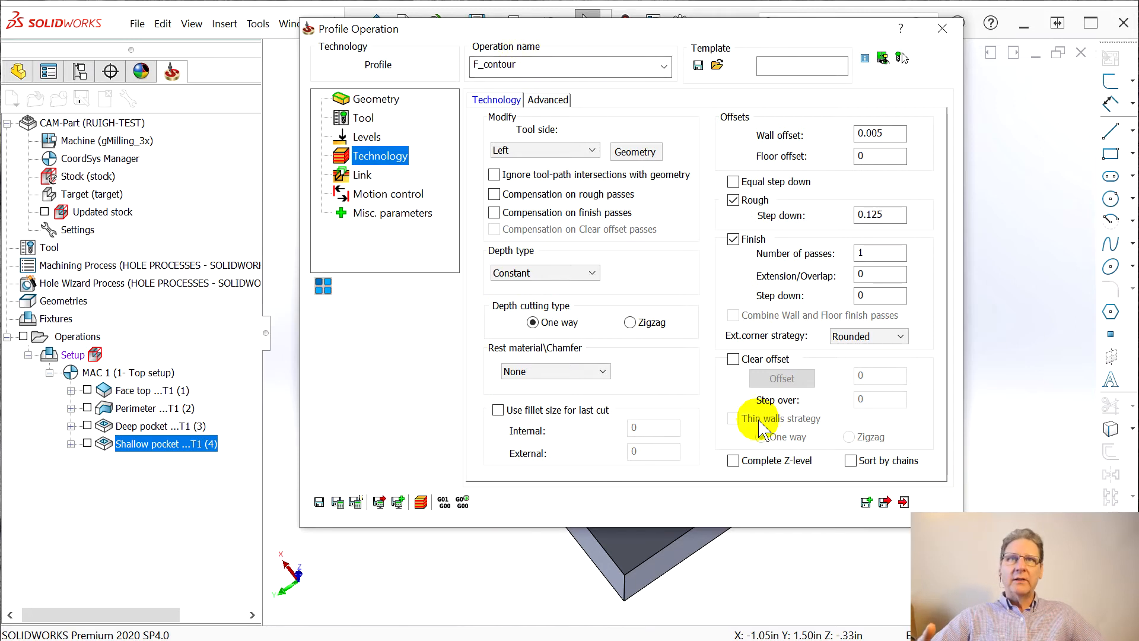
pyautogui.click(734, 360)
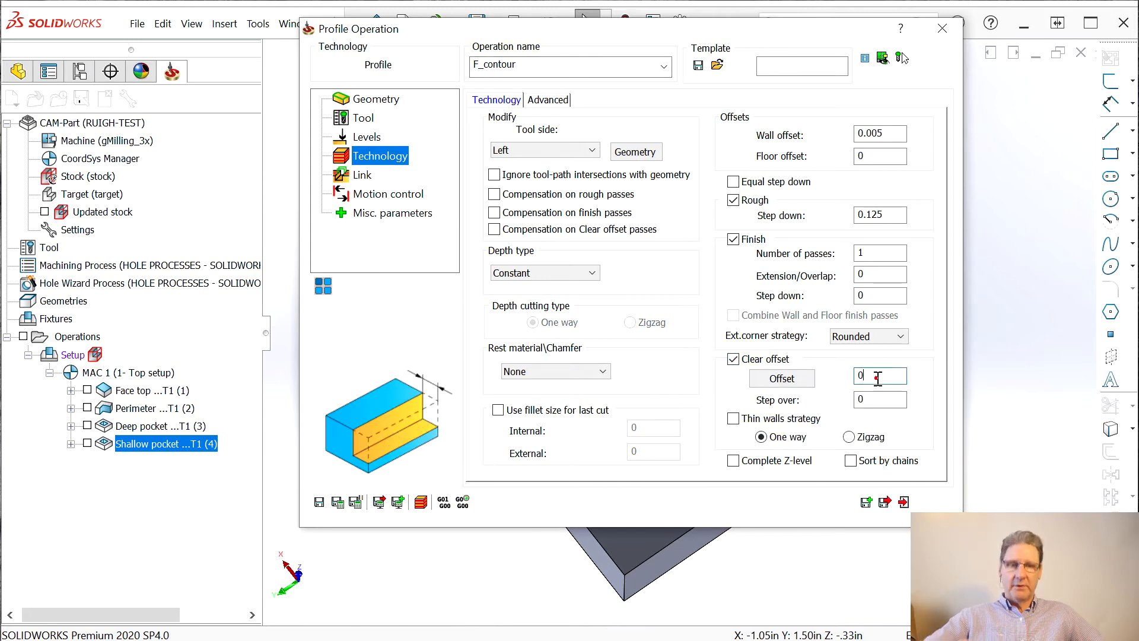
pyautogui.write('9')
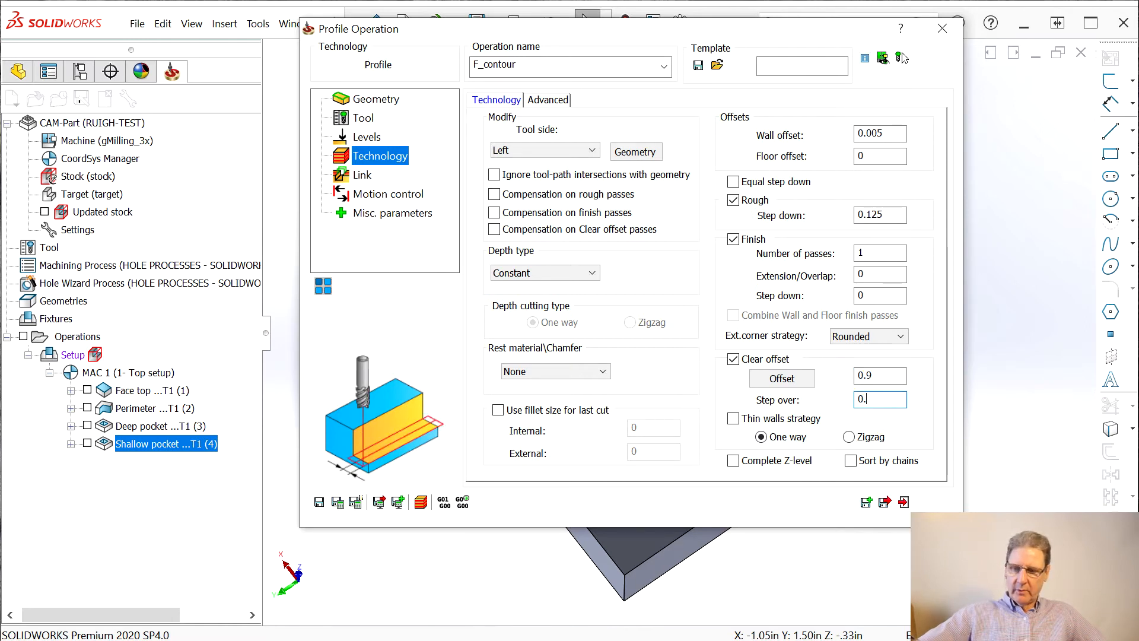
# Calculate the profile operation and save it under the name Flat, leaving its toolpath hidden.
pyautogui.click(356, 501)
pyautogui.moveTo(562, 35); pyautogui.dragTo(1091, 79)
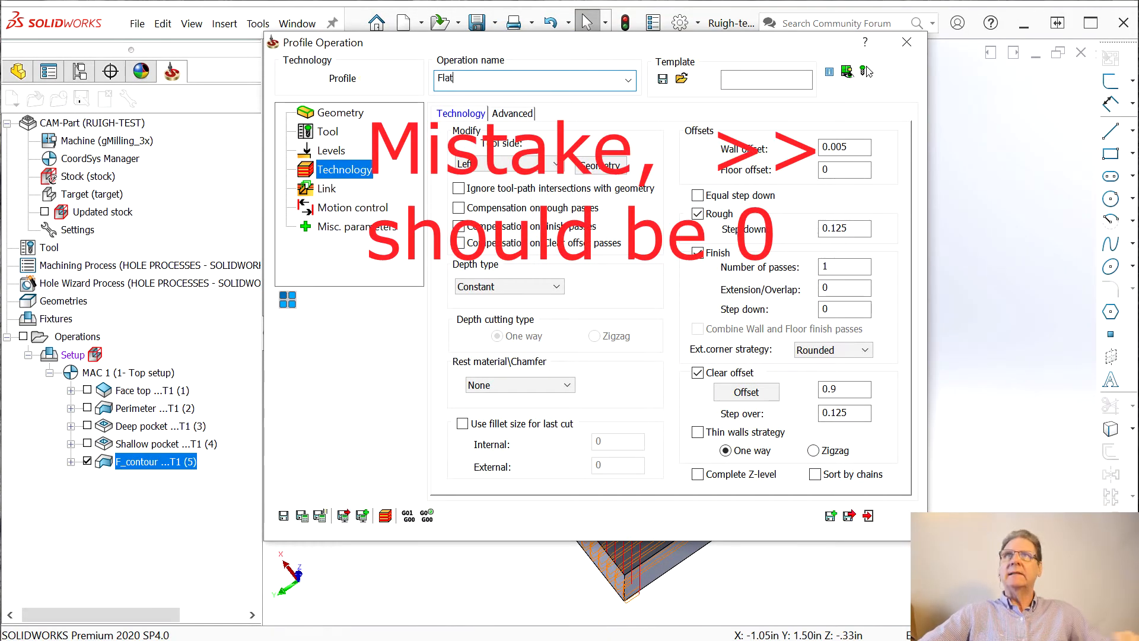
pyautogui.click(848, 515)
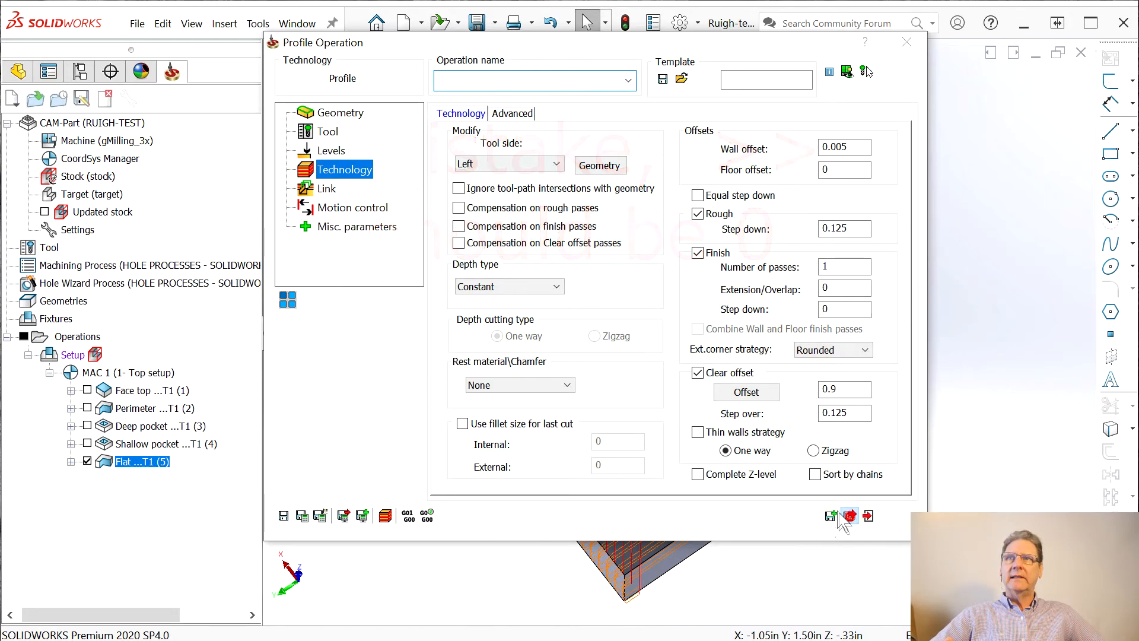
pyautogui.click(88, 461)
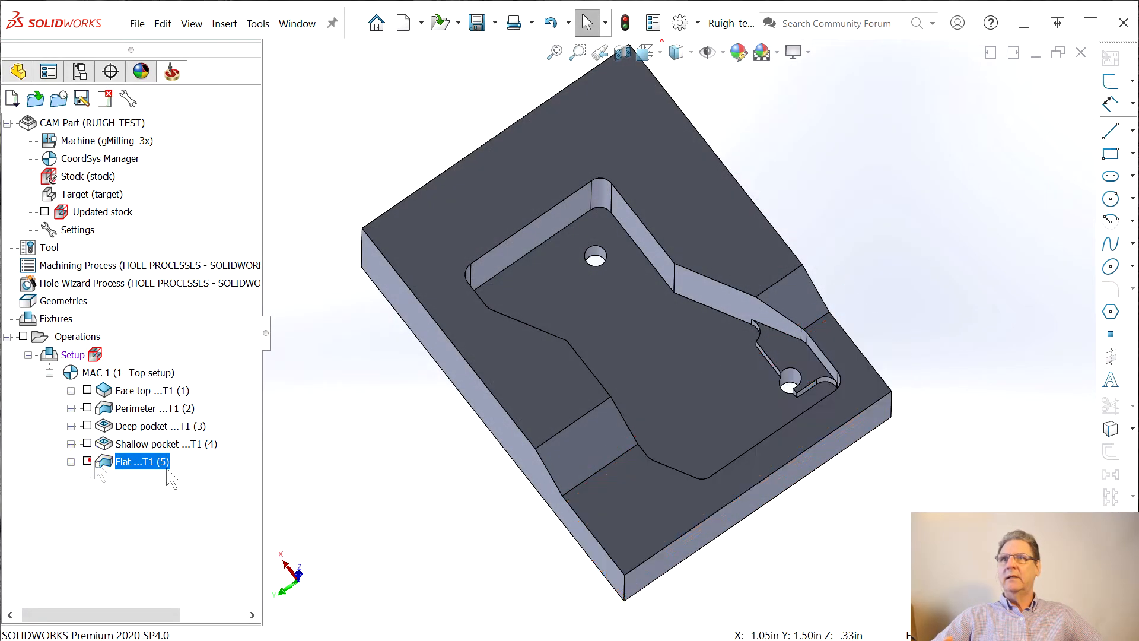
# Add an HSS milling operation after the Flat operation with the Parallel cuts: Linear technology.
pyautogui.moveTo(825, 486); pyautogui.dragTo(759, 610, button='middle')
pyautogui.press('Escape')
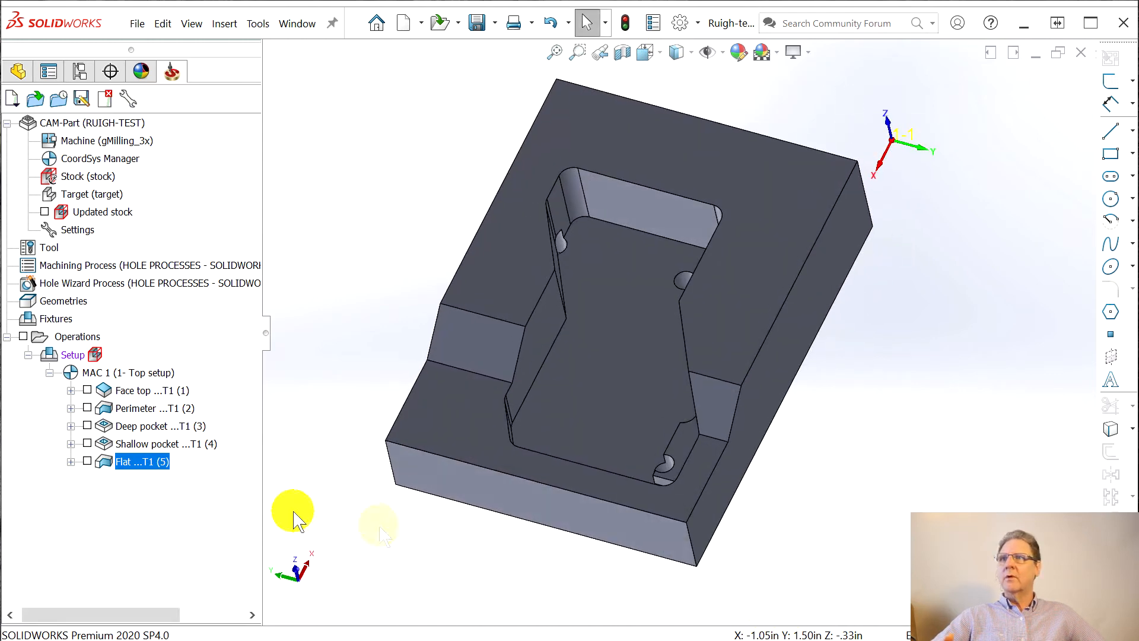
pyautogui.rightClick(121, 466)
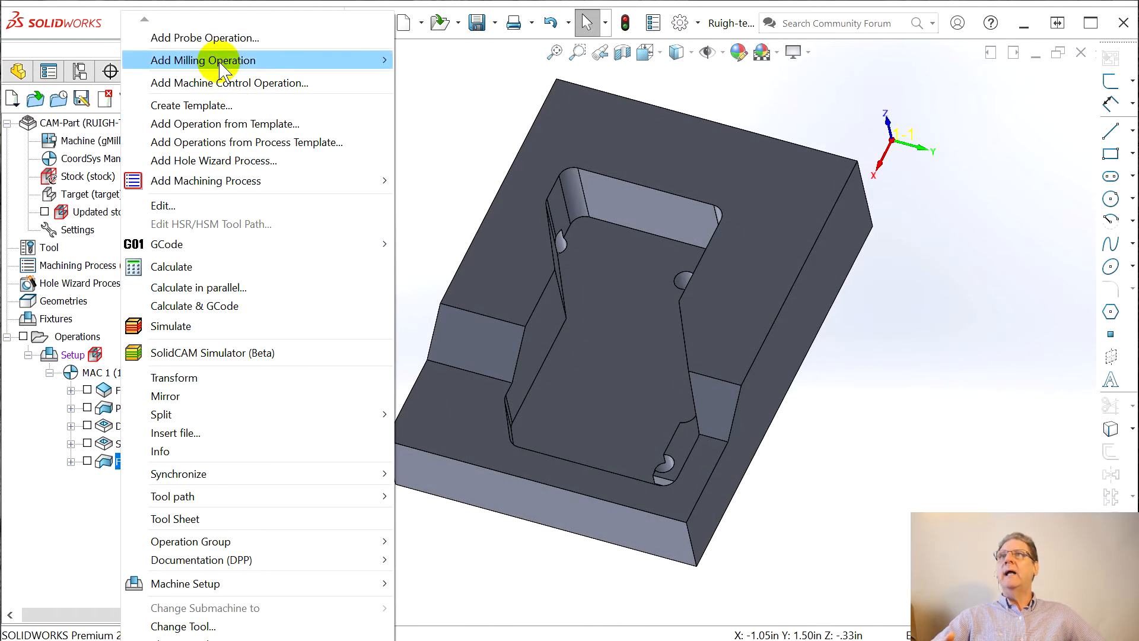
pyautogui.moveTo(229, 59)
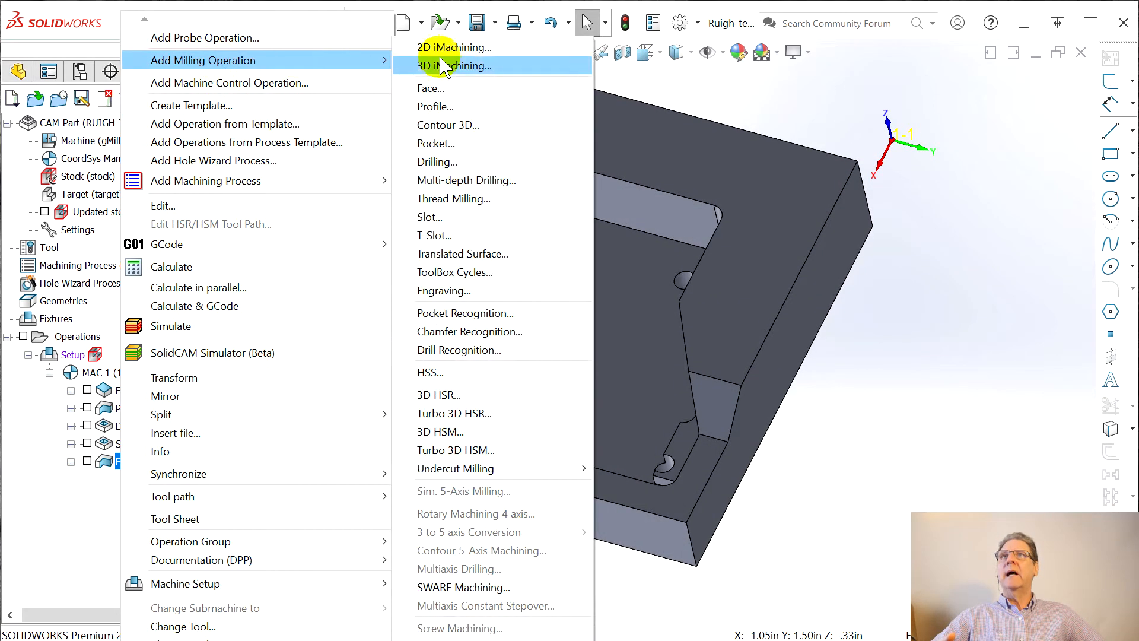
pyautogui.click(431, 372)
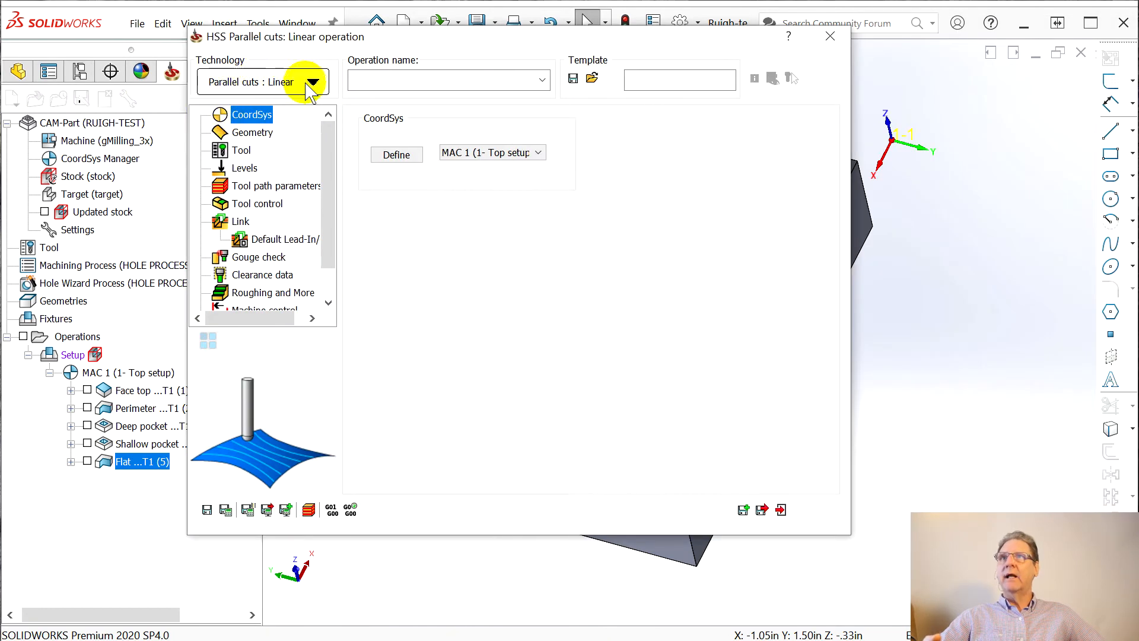
pyautogui.click(312, 83)
pyautogui.moveTo(243, 105)
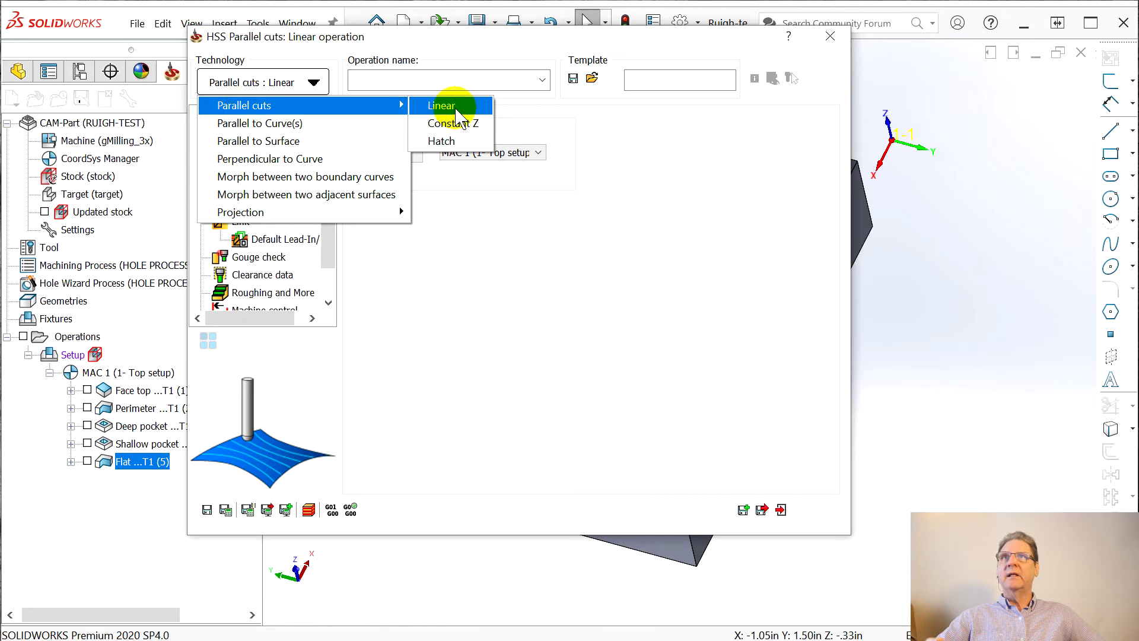
pyautogui.click(438, 106)
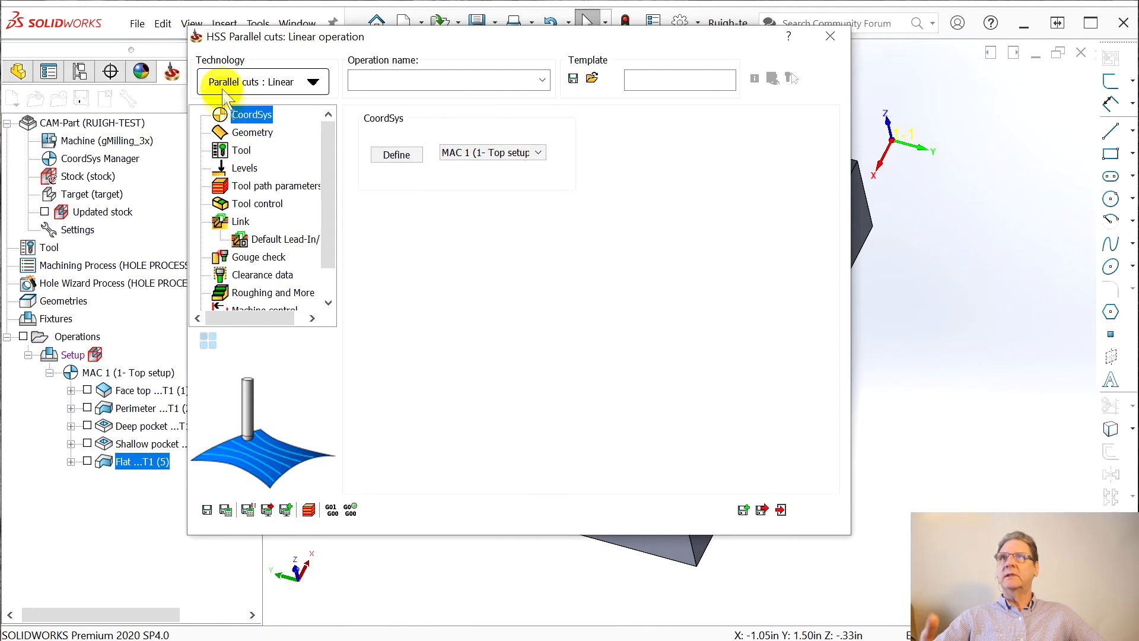
# Define the HSS operation's drive surface geometry from the two sloped faces on either side of the pocket.
pyautogui.click(255, 134)
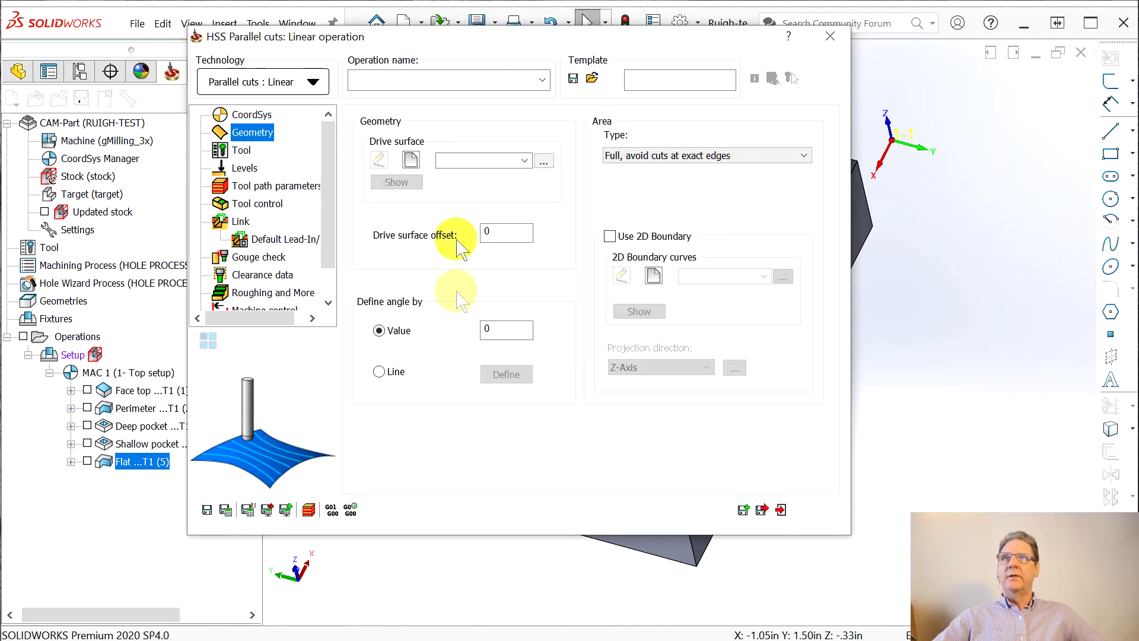
pyautogui.click(410, 160)
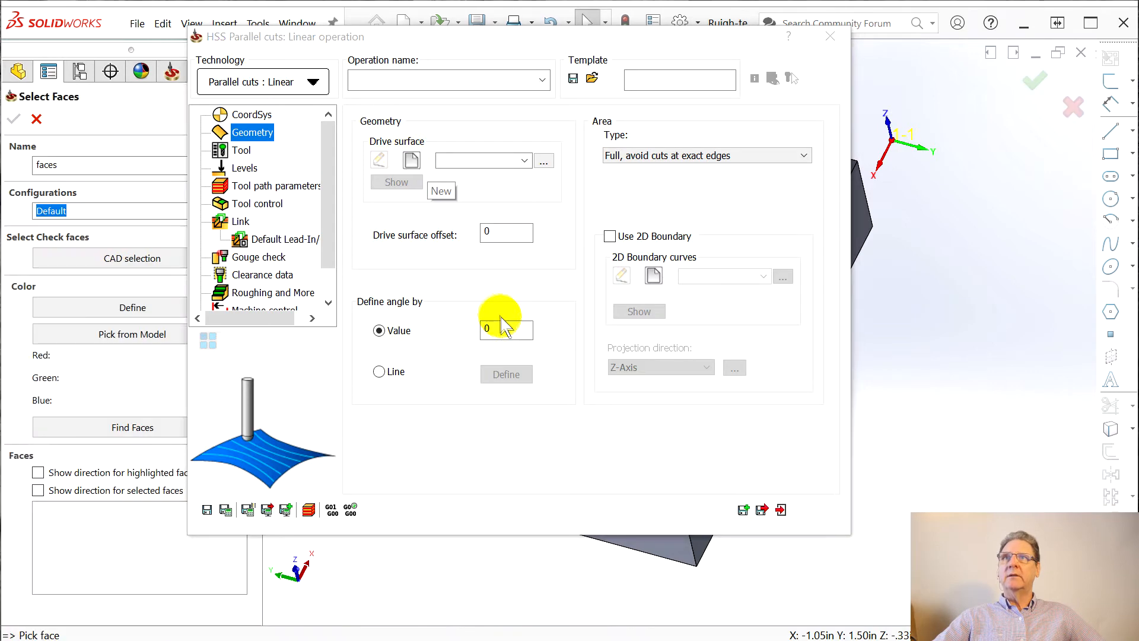
pyautogui.click(477, 343)
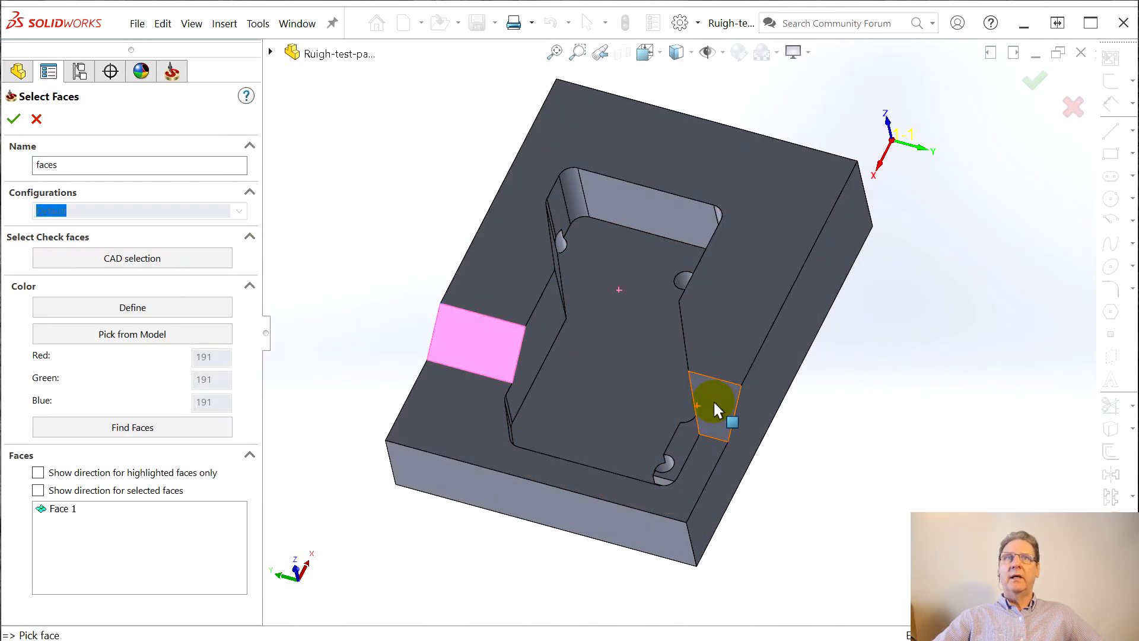
pyautogui.click(717, 408)
pyautogui.click(14, 119)
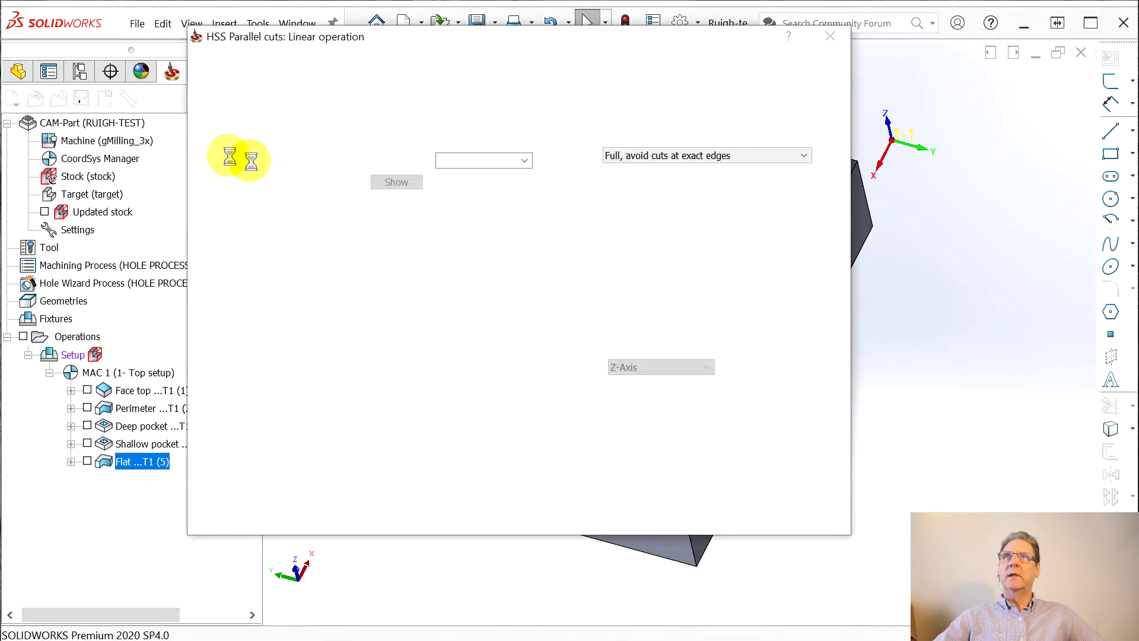
# Assign tool 1, the 0.25 inch end mill, to the HSS operation.
pyautogui.click(232, 151)
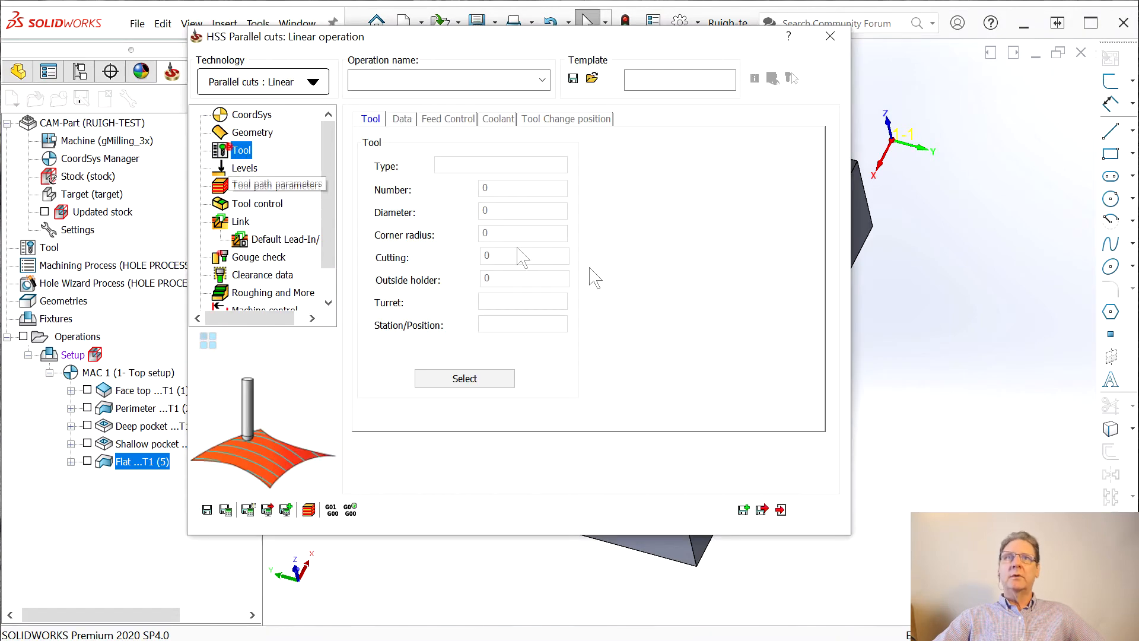
pyautogui.click(475, 379)
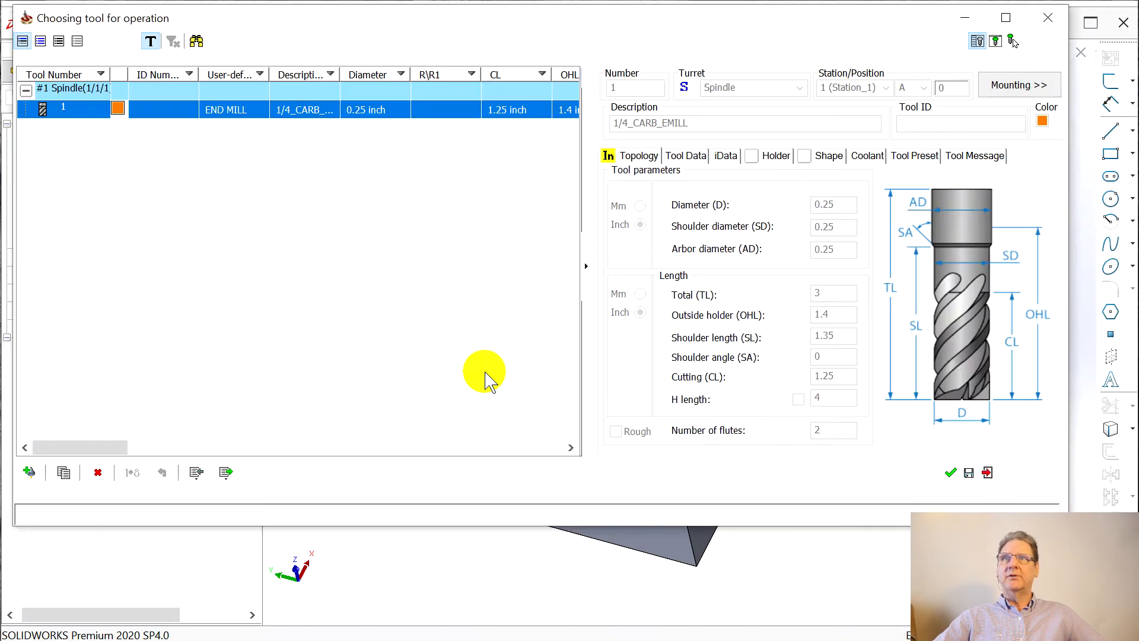
pyautogui.click(951, 472)
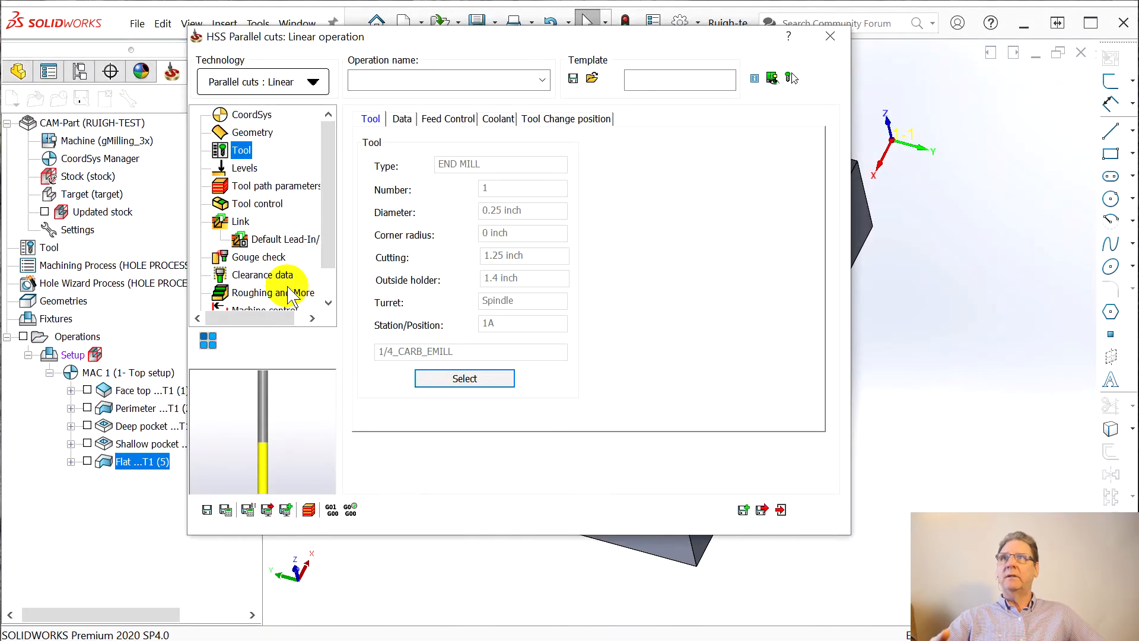
# Calculate the HSS operation with a maximum step over of 0.05 and inspect the toolpath on the slopes.
pyautogui.click(240, 168)
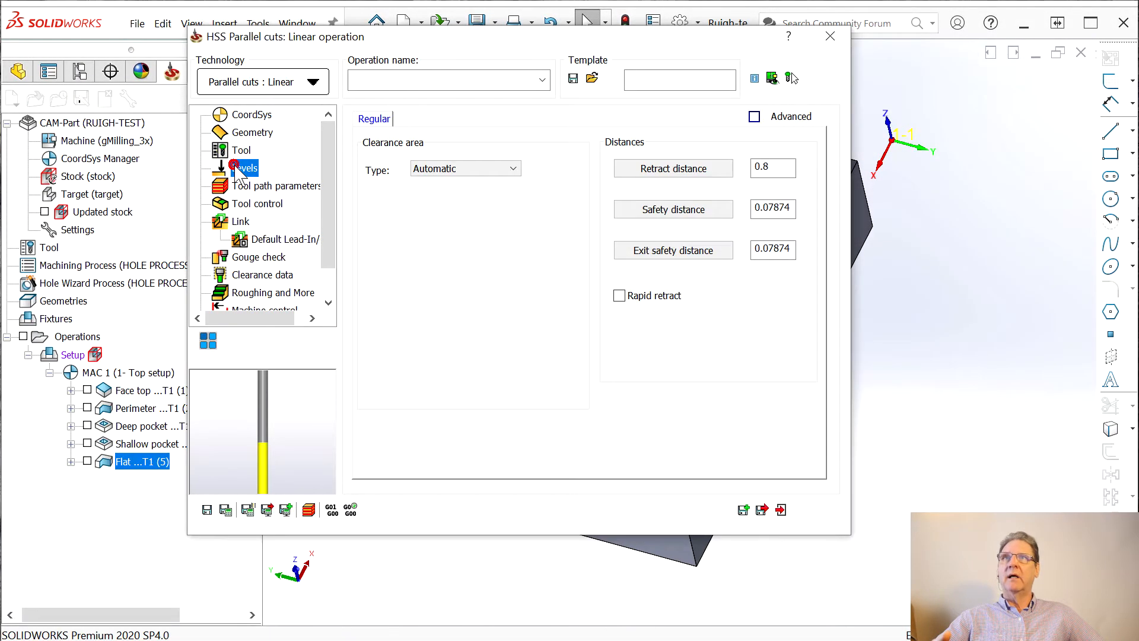
pyautogui.click(259, 185)
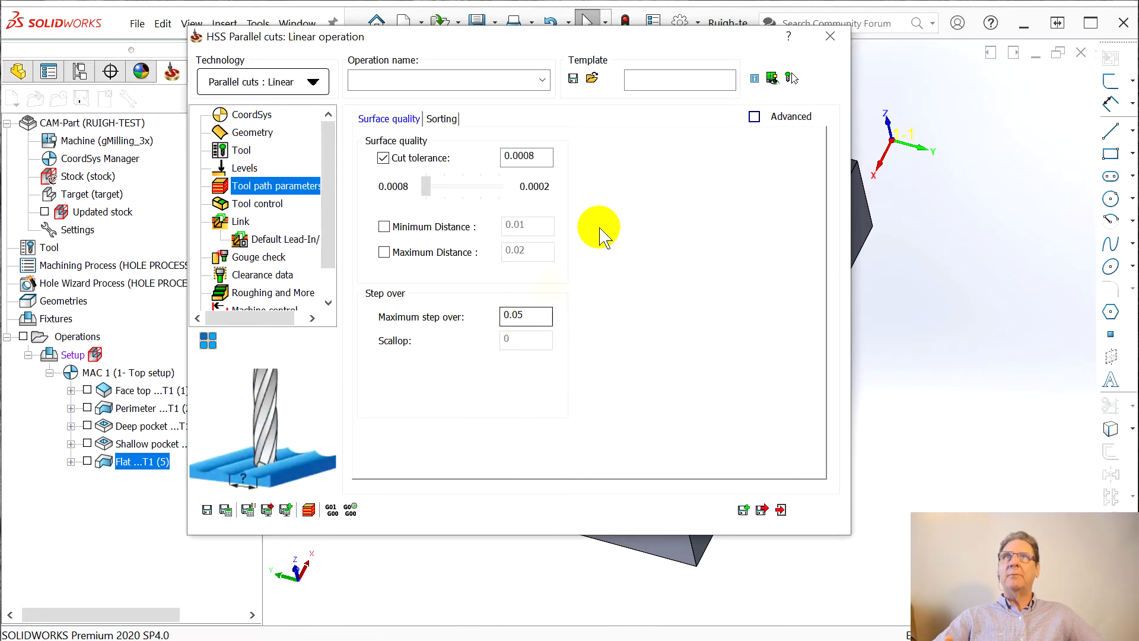
pyautogui.moveTo(497, 49); pyautogui.dragTo(1138, 23)
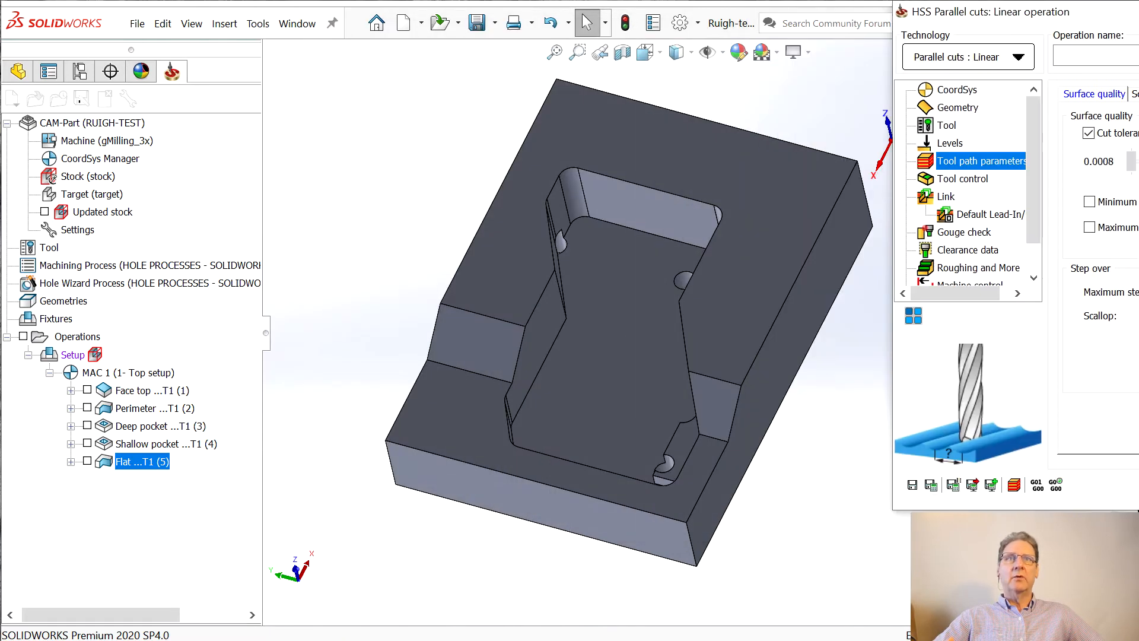
pyautogui.click(960, 492)
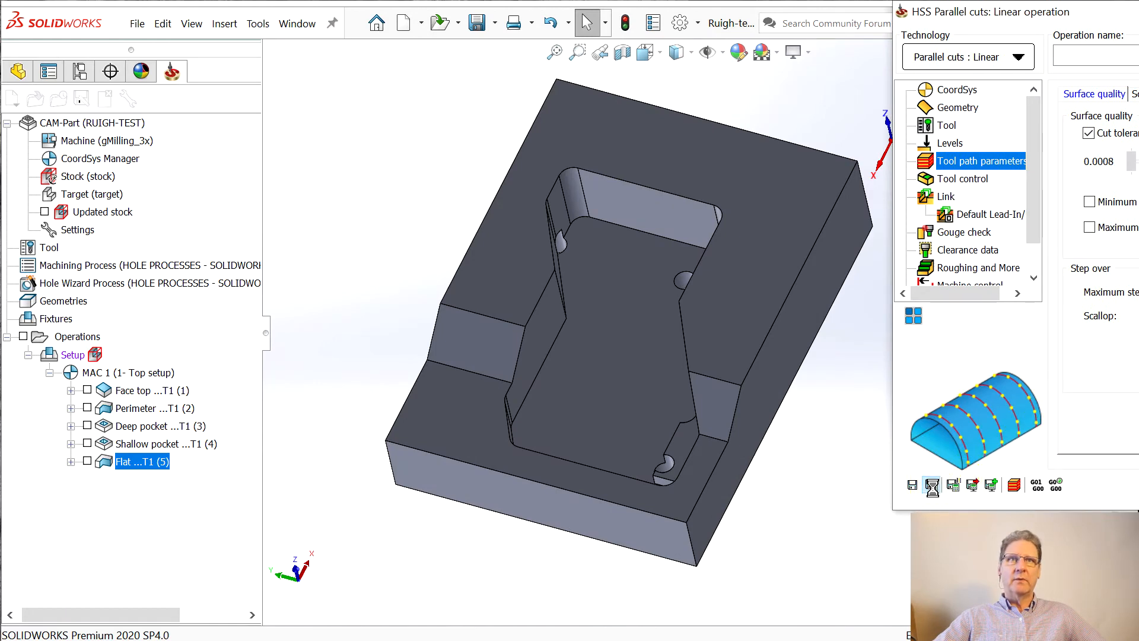
pyautogui.moveTo(582, 417); pyautogui.dragTo(643, 386, button='middle')
# Set the HSS operation's maximum step over to 0.01, recalculate it and inspect the toolpath.
pyautogui.moveTo(1037, 11); pyautogui.dragTo(407, 23)
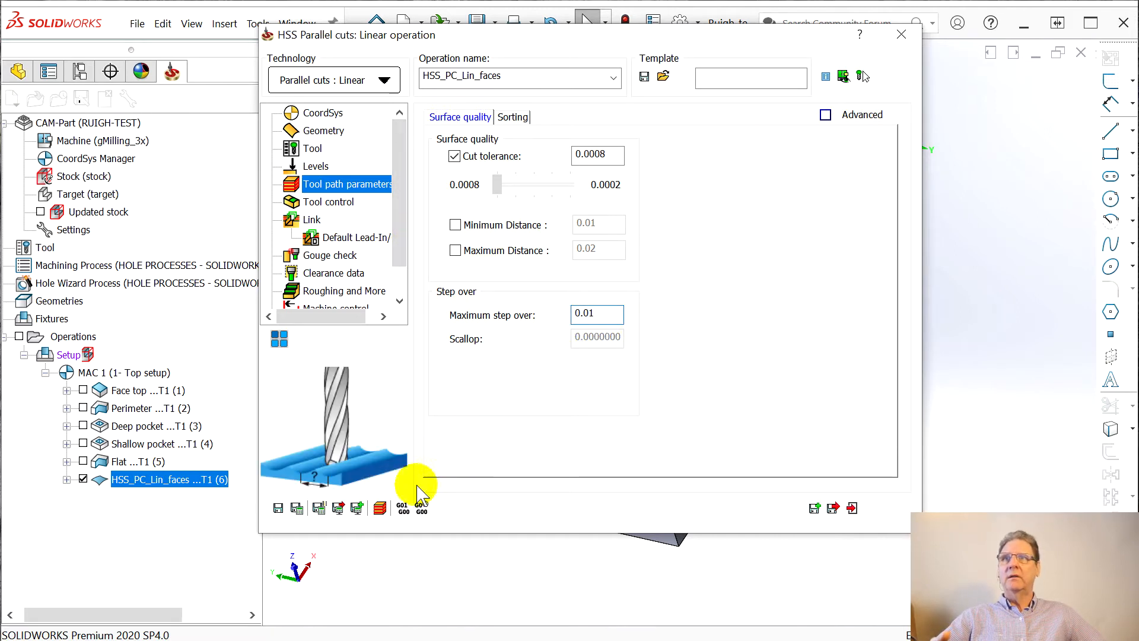
pyautogui.click(319, 508)
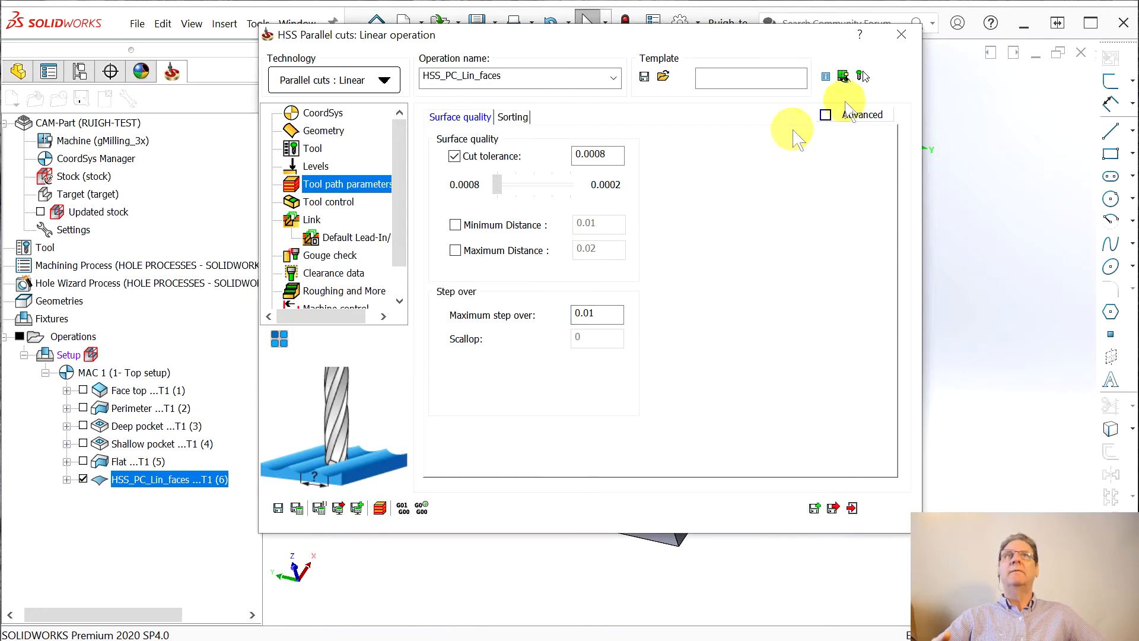
pyautogui.moveTo(640, 34); pyautogui.dragTo(657, 34)
pyautogui.moveTo(819, 44); pyautogui.dragTo(1120, 56)
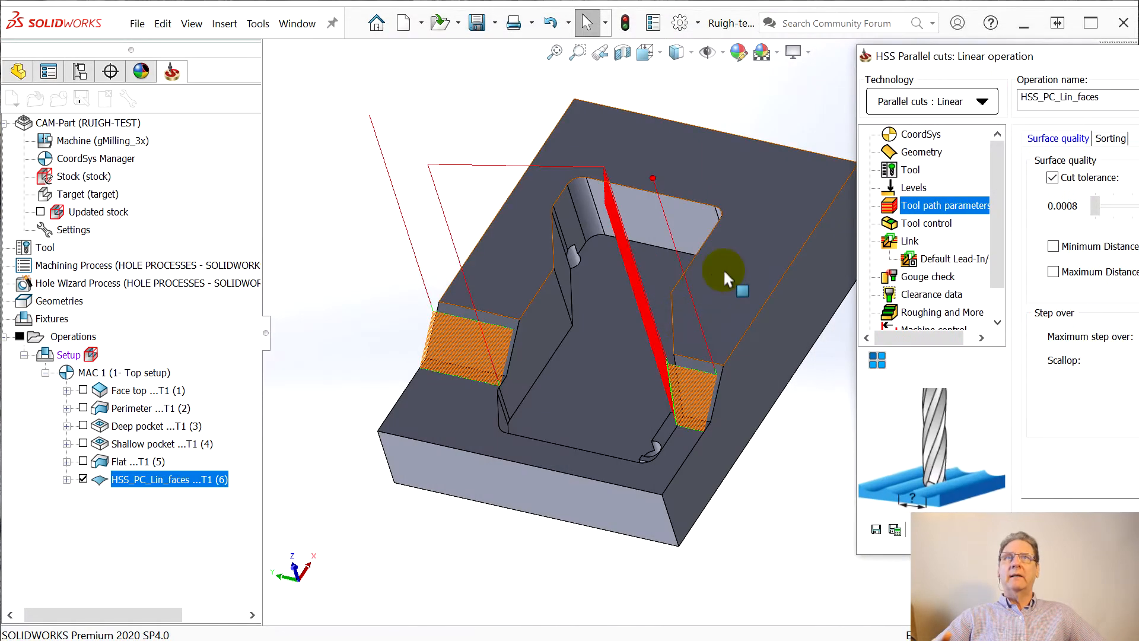
pyautogui.moveTo(1014, 59); pyautogui.dragTo(339, 33)
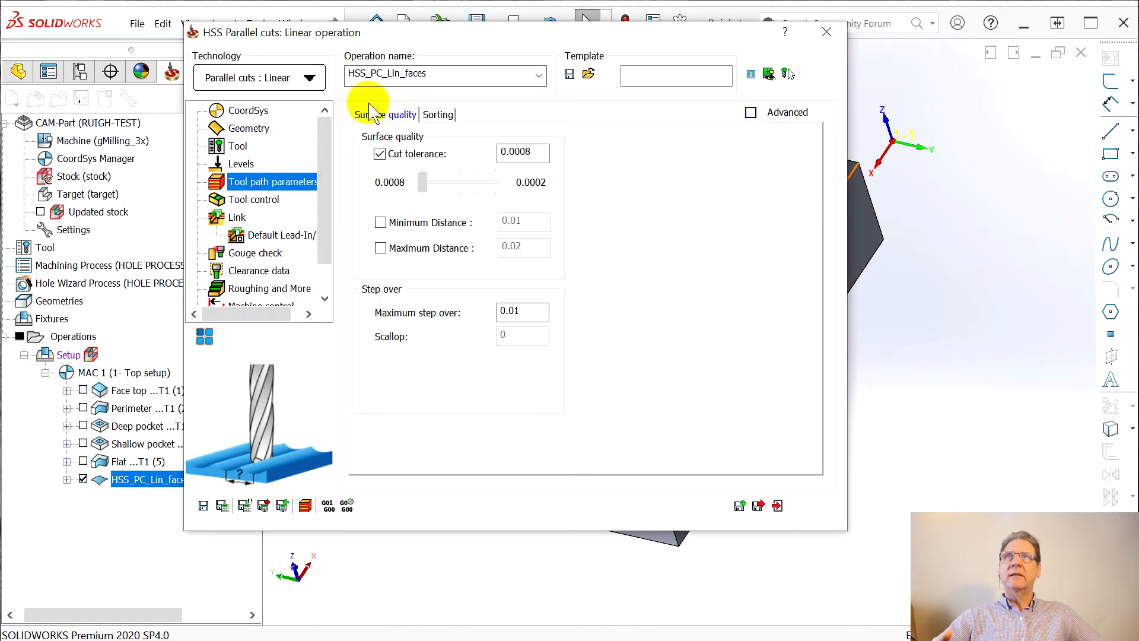
# Set the HSS clearance area to a Z-axis plane with a user-defined height of 0.2 and recalculate the toolpath.
pyautogui.click(236, 137)
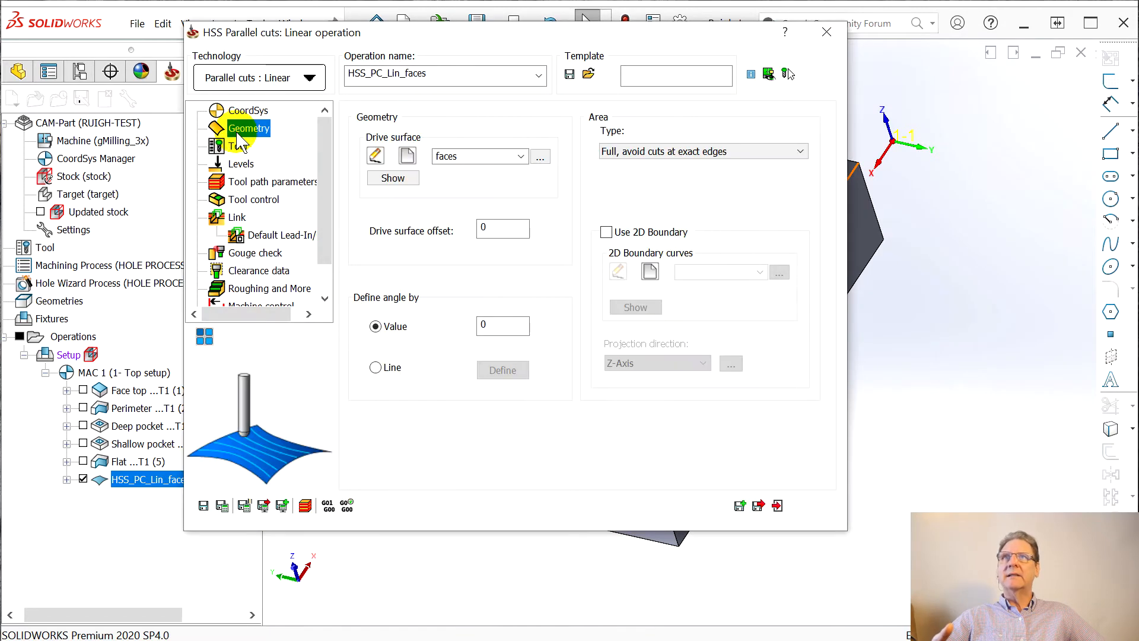
pyautogui.click(241, 164)
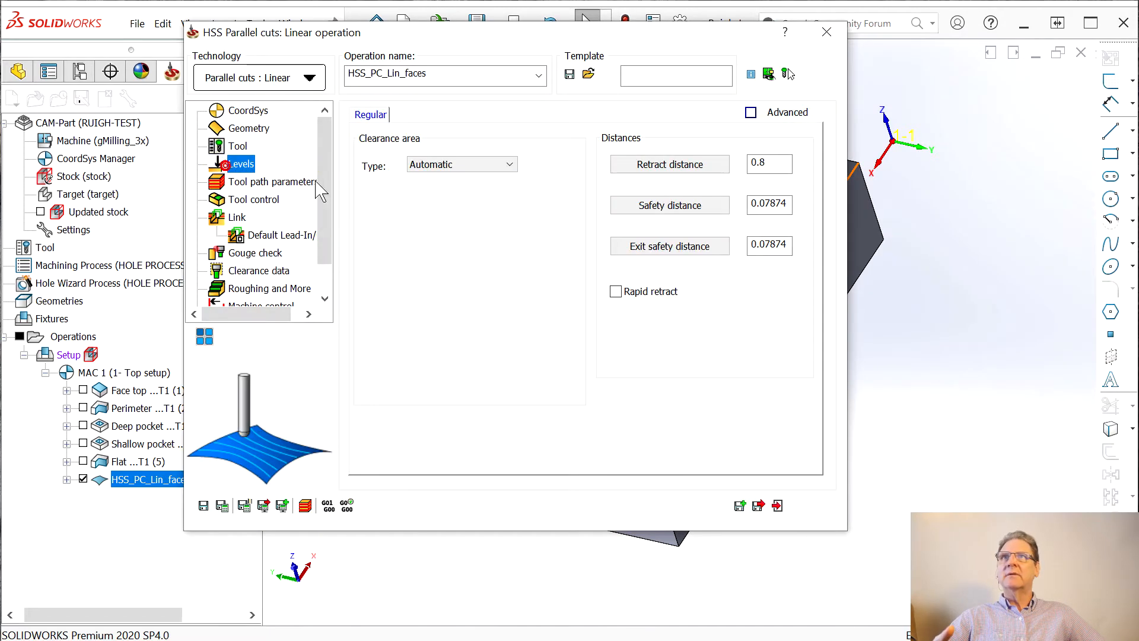
pyautogui.click(497, 168)
pyautogui.click(433, 189)
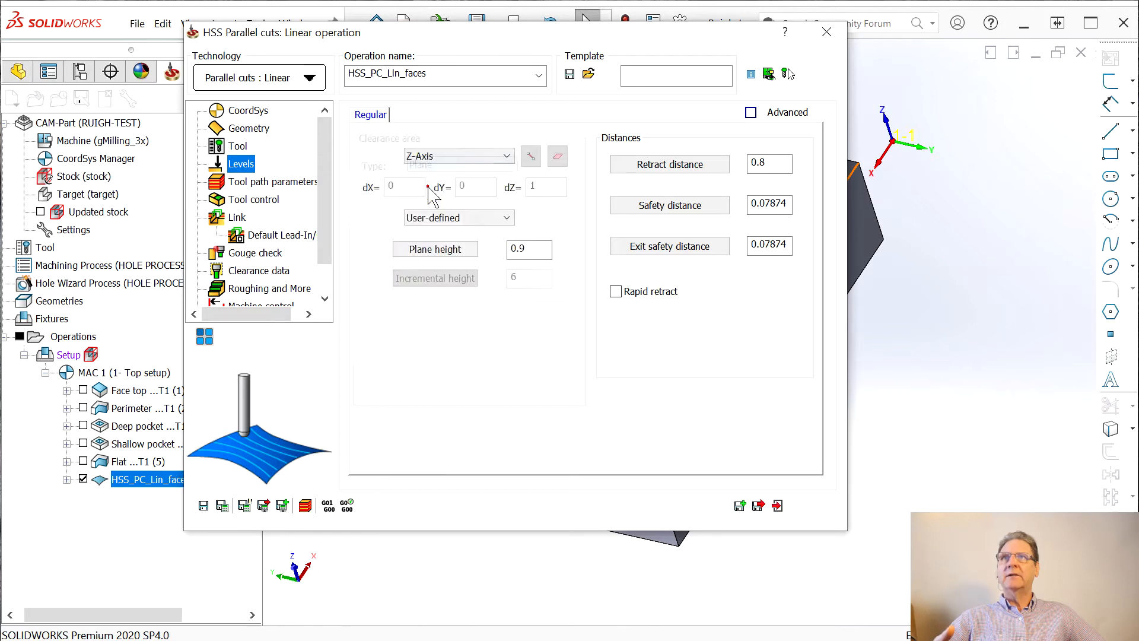
pyautogui.click(523, 295)
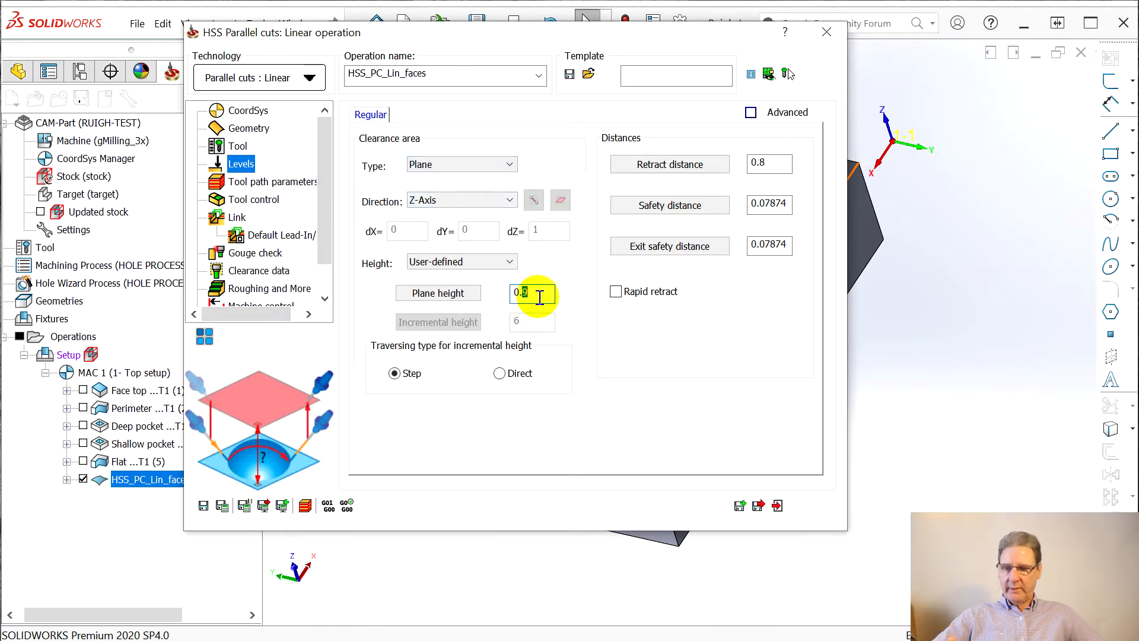
pyautogui.click(245, 505)
pyautogui.moveTo(442, 32); pyautogui.dragTo(1102, 47)
pyautogui.moveTo(823, 288); pyautogui.dragTo(890, 157, button='middle')
pyautogui.moveTo(1050, 48); pyautogui.dragTo(530, 51)
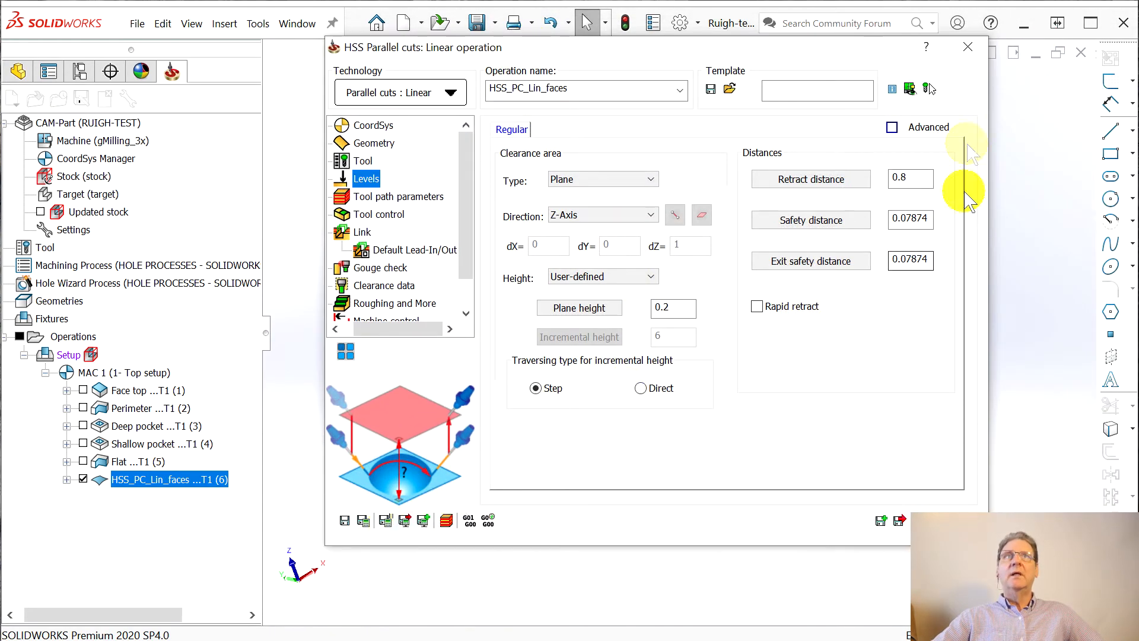
# Save the HSS operation under the name Slopes with its toolpath hidden, and save the part file.
pyautogui.doubleClick(591, 88)
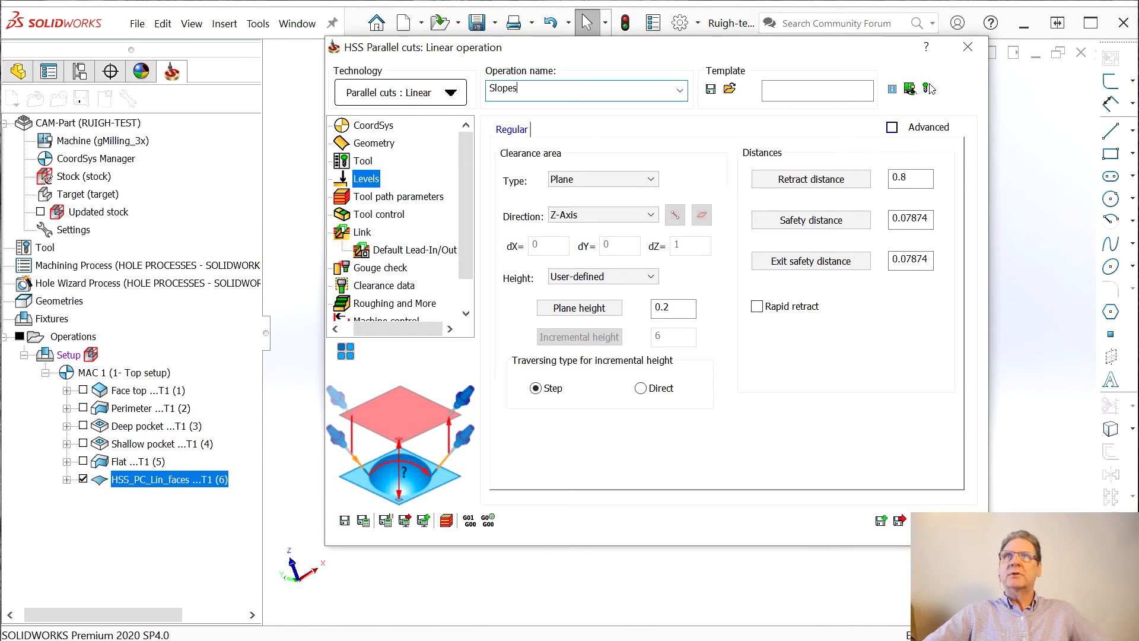
pyautogui.click(901, 521)
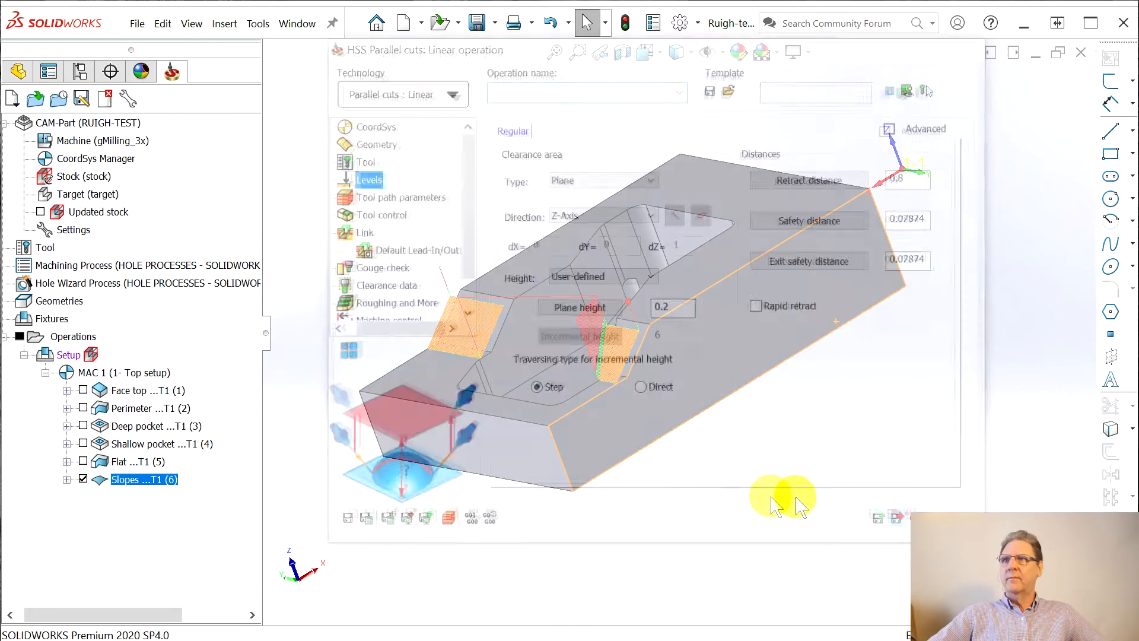
pyautogui.click(83, 479)
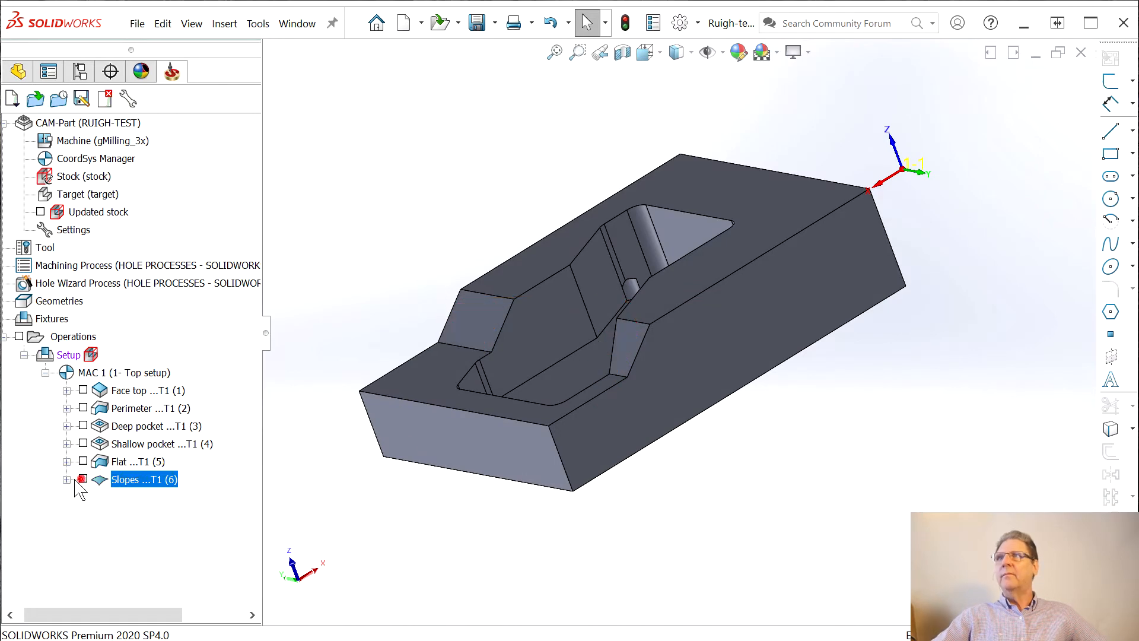
pyautogui.click(137, 23)
pyautogui.click(178, 263)
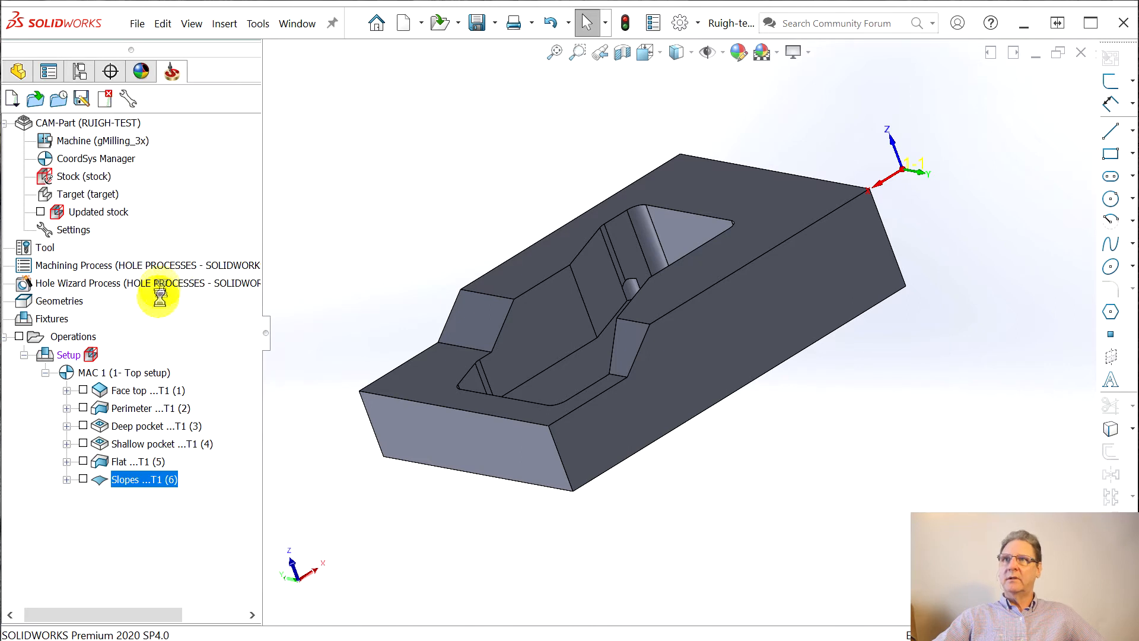
# Play the simulation of the Slopes operation in SolidCAM Simulator (Beta).
pyautogui.rightClick(128, 491)
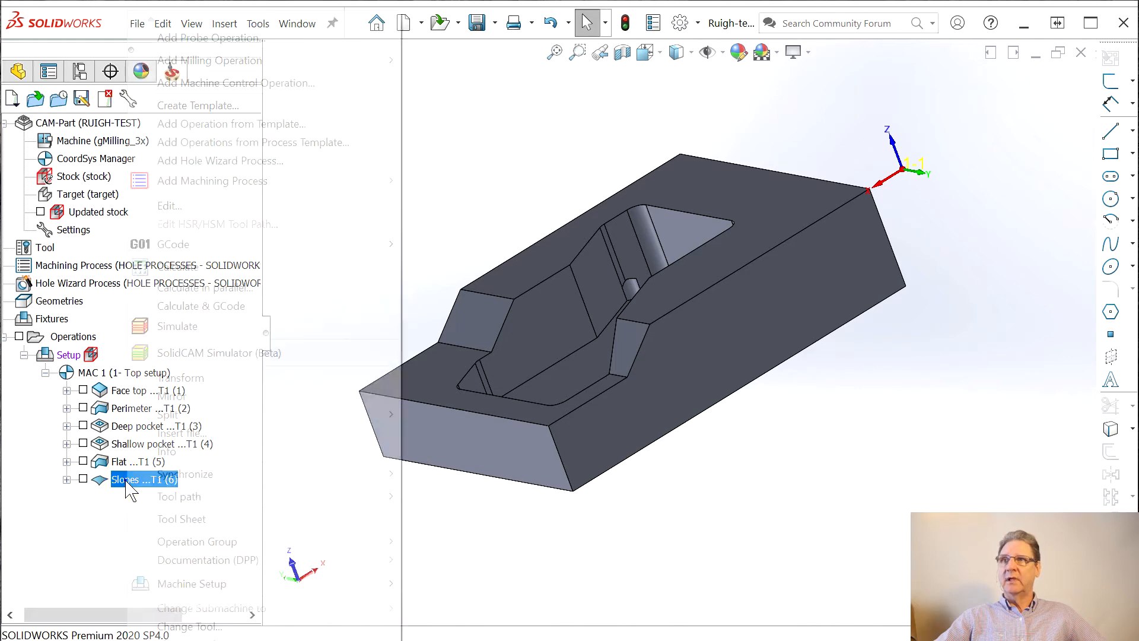
pyautogui.click(222, 354)
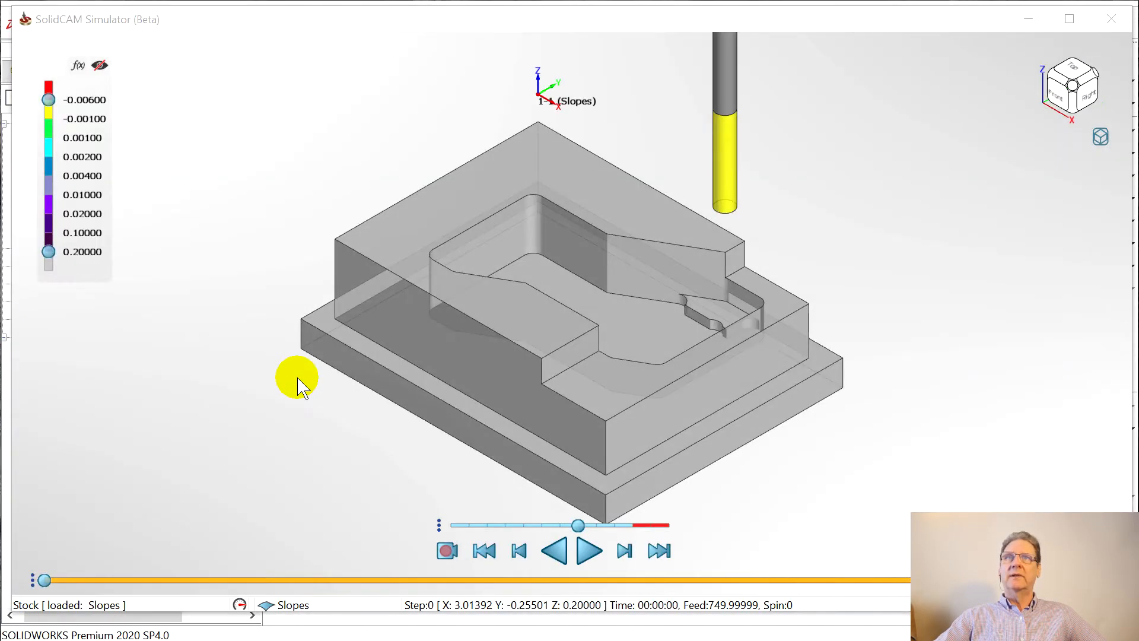
pyautogui.click(589, 551)
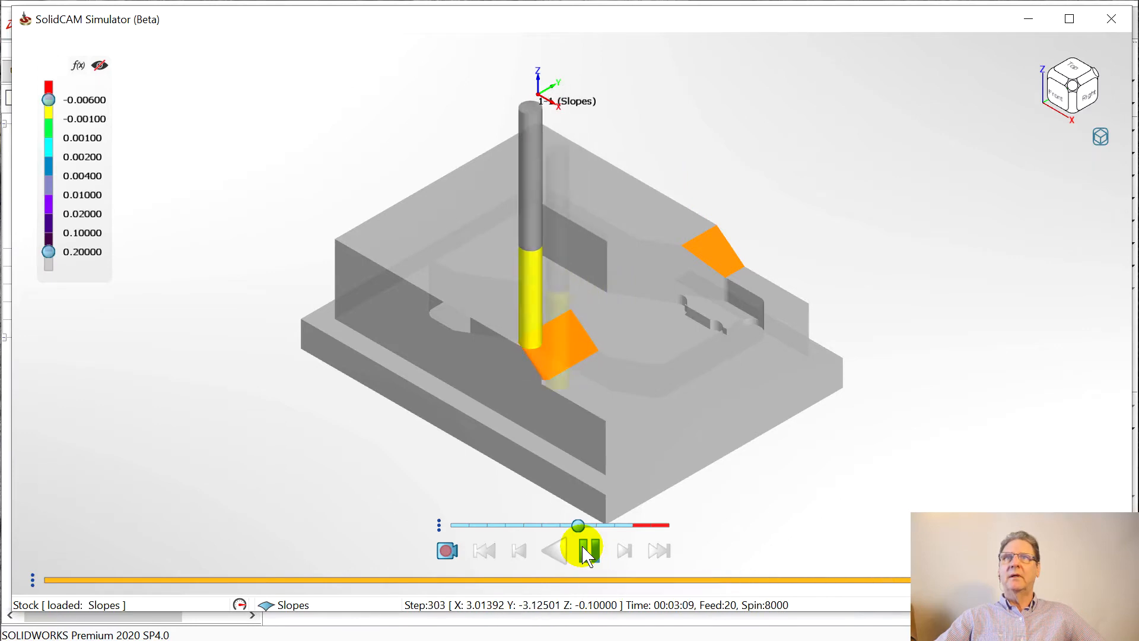
pyautogui.click(584, 551)
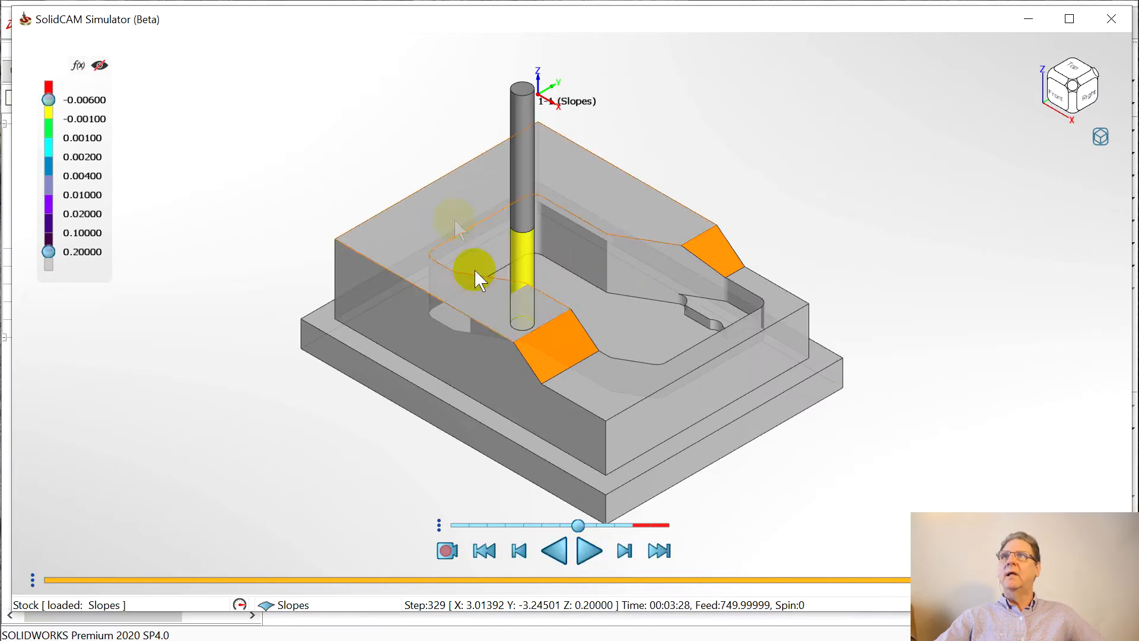
# Examine the simulated part from several sides with the color-coded deviation comparison, and close the simulator.
pyautogui.click(100, 65)
pyautogui.moveTo(808, 393); pyautogui.dragTo(748, 371, button='middle')
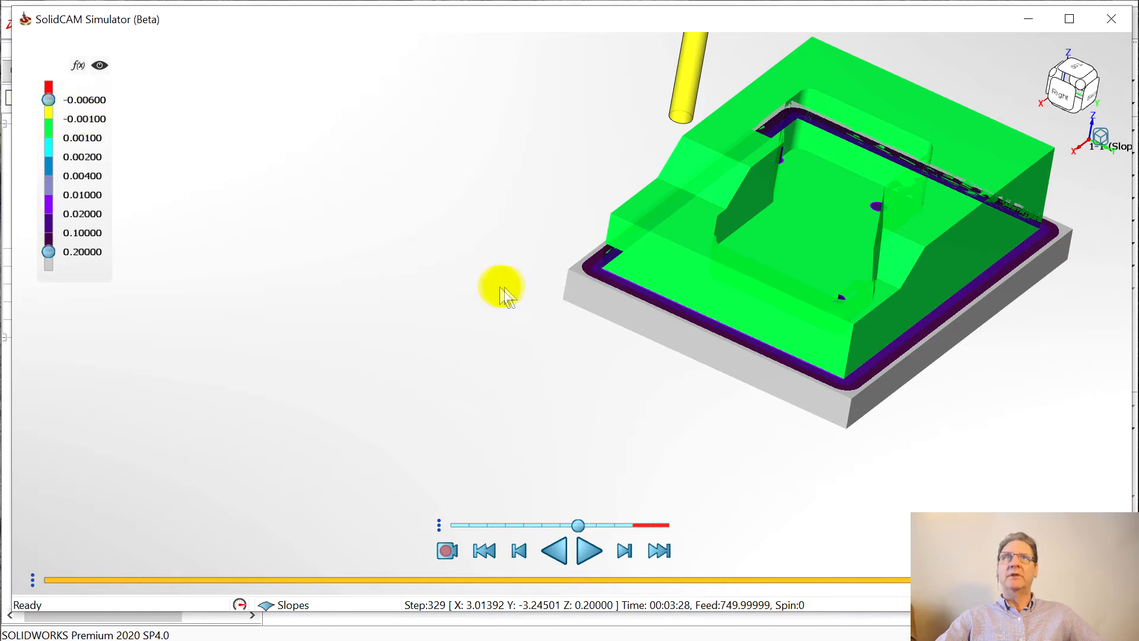
pyautogui.moveTo(896, 255); pyautogui.dragTo(845, 255, button='middle')
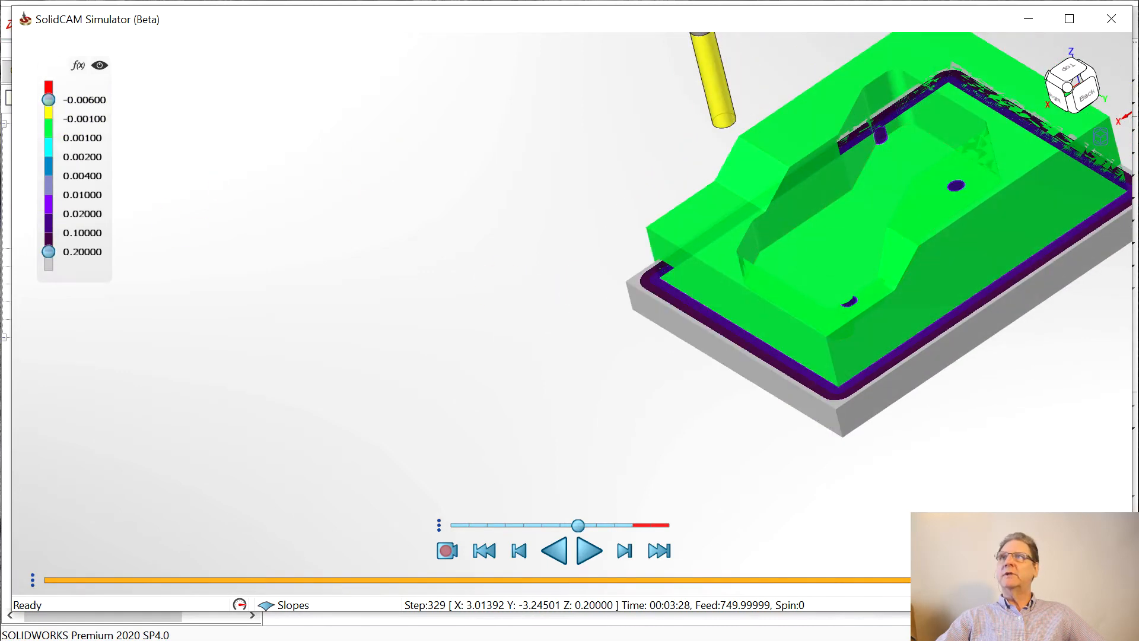
pyautogui.click(47, 142)
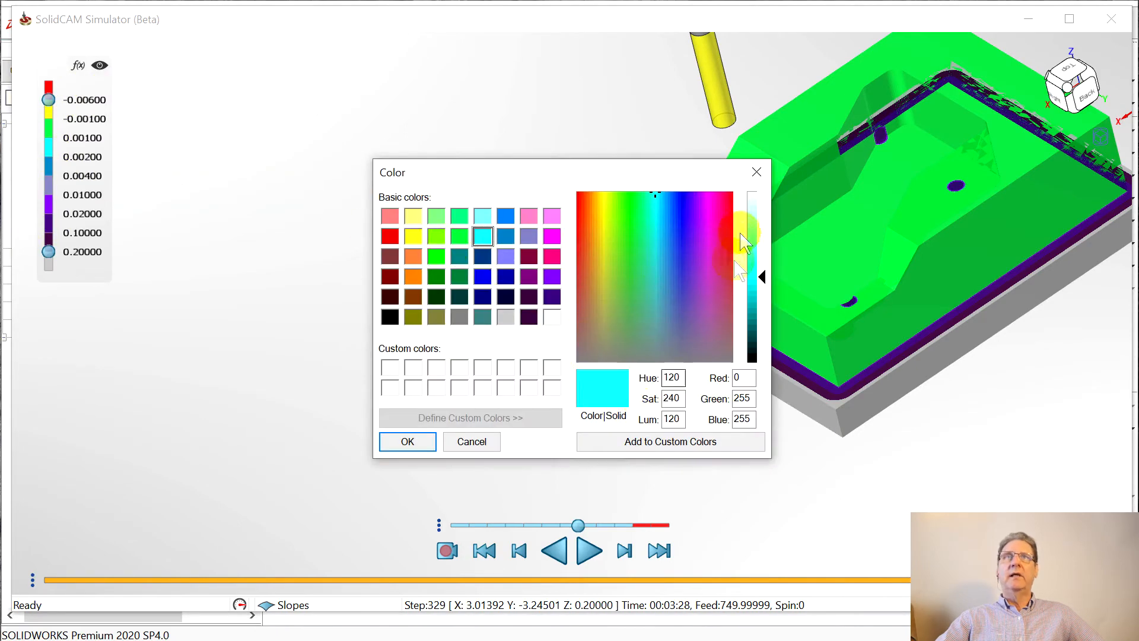
pyautogui.click(756, 170)
pyautogui.scroll(4, 967, 180)
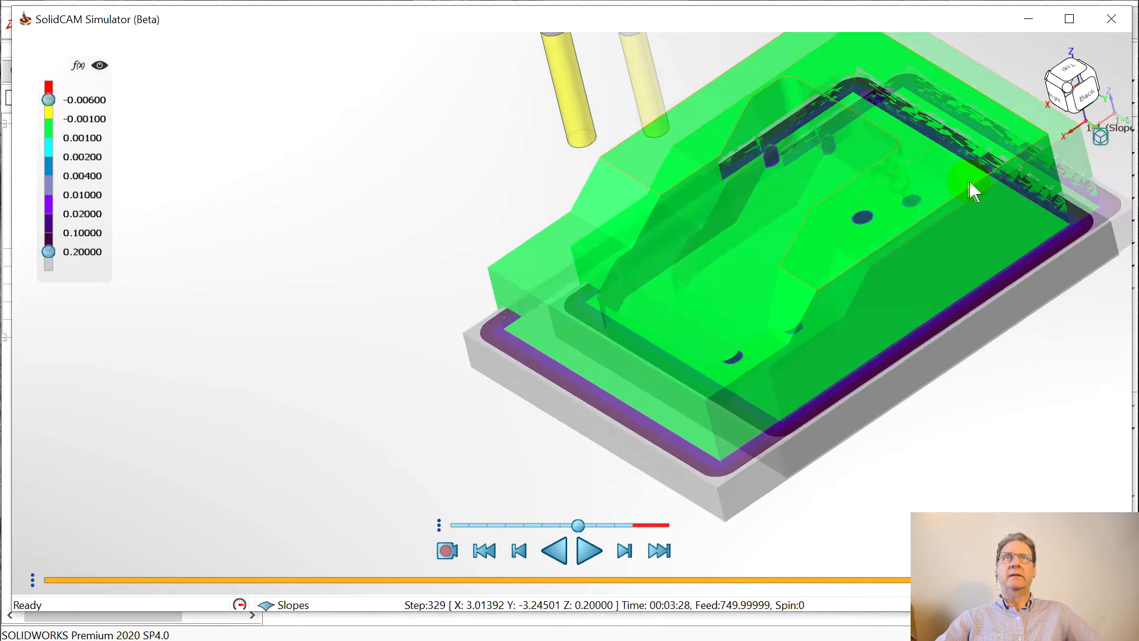
pyautogui.scroll(-2, 968, 238)
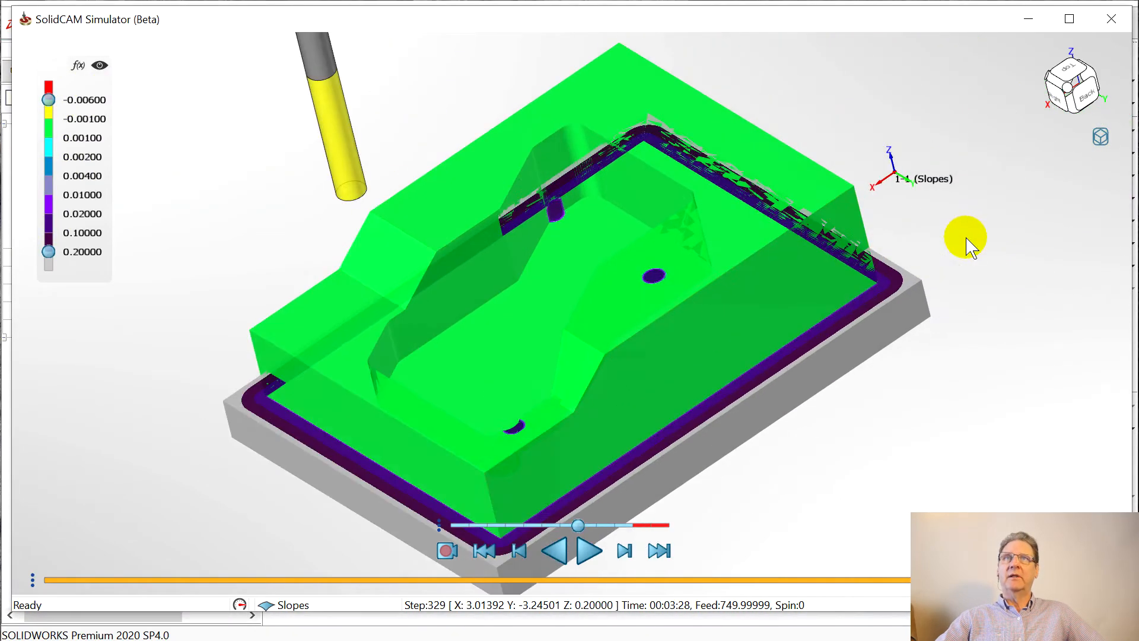
pyautogui.click(99, 65)
pyautogui.click(1111, 22)
# Add a machine setup named Bottom setup at the end of the operations tree and select its Table_Pos1 position.
pyautogui.moveTo(471, 445); pyautogui.dragTo(578, 534, button='middle')
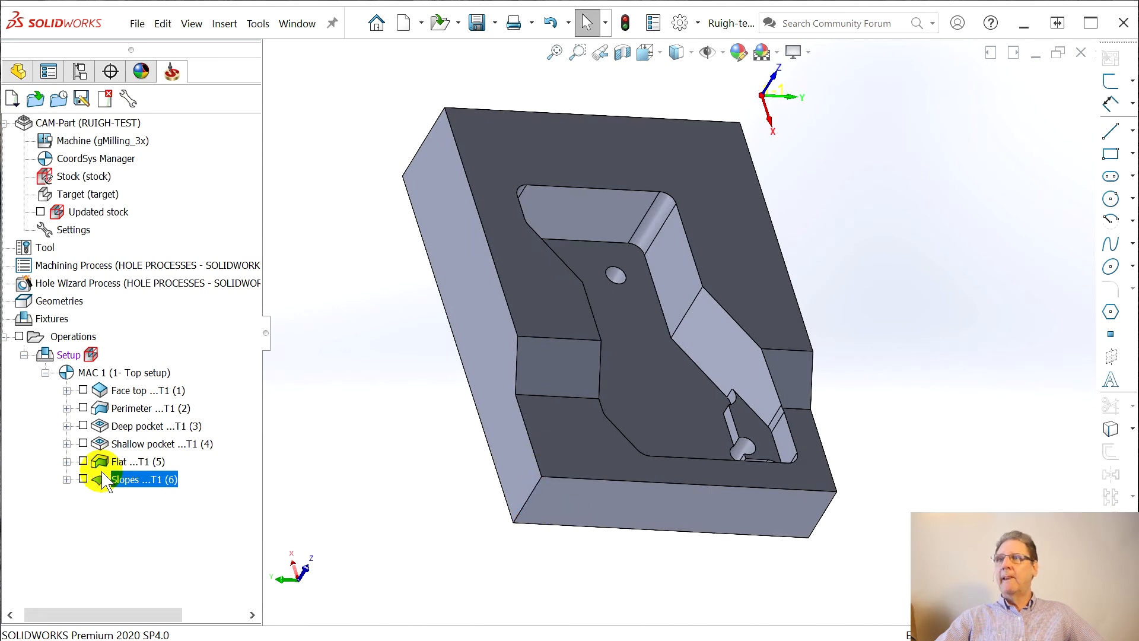
pyautogui.rightClick(67, 339)
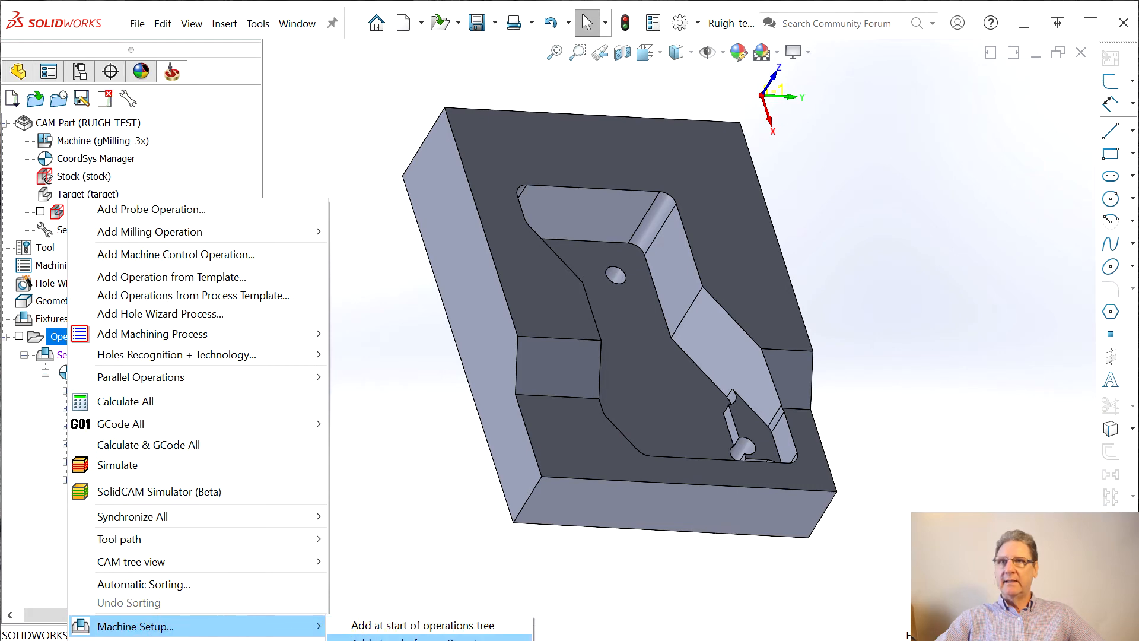
pyautogui.click(376, 636)
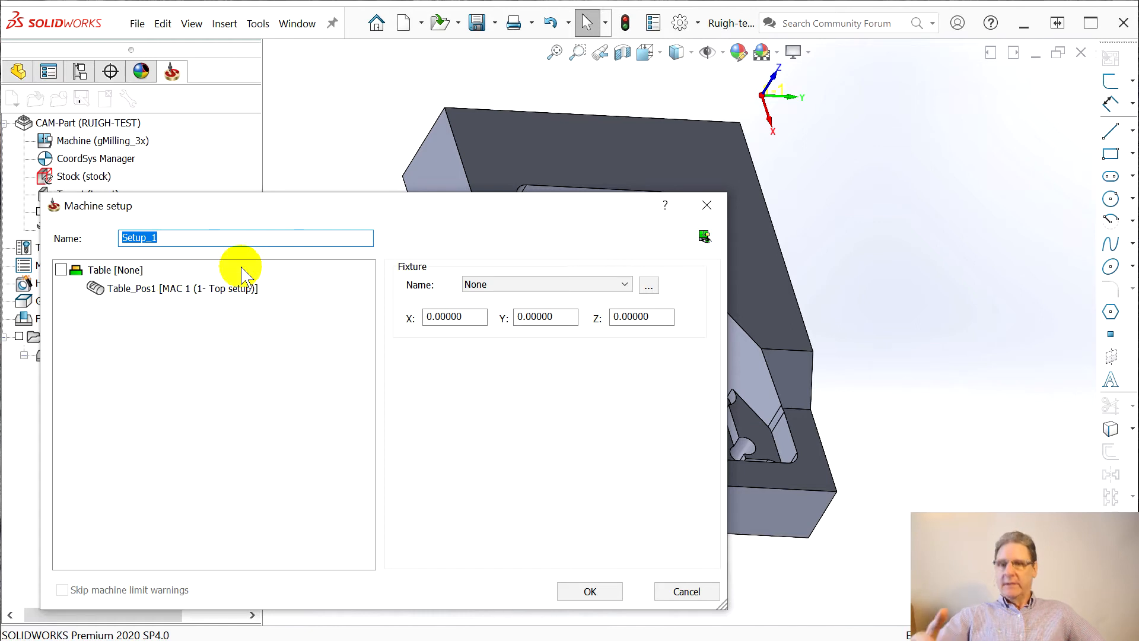
pyautogui.click(129, 290)
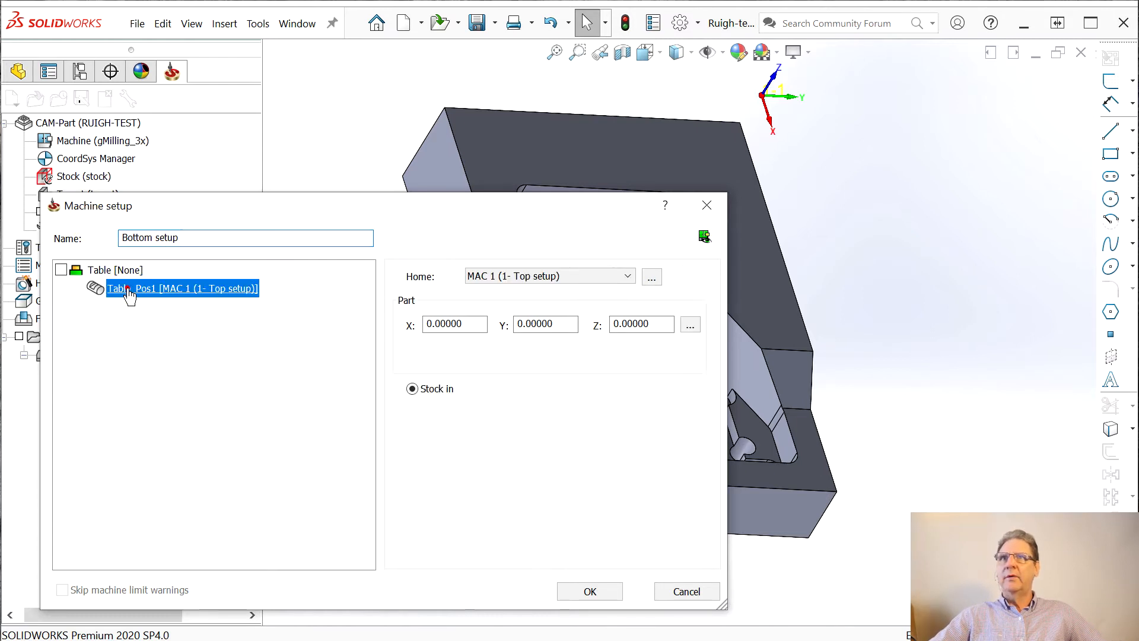
# Define a new home coordinate system for the setup by picking the part's bottom face with the holes.
pyautogui.click(651, 278)
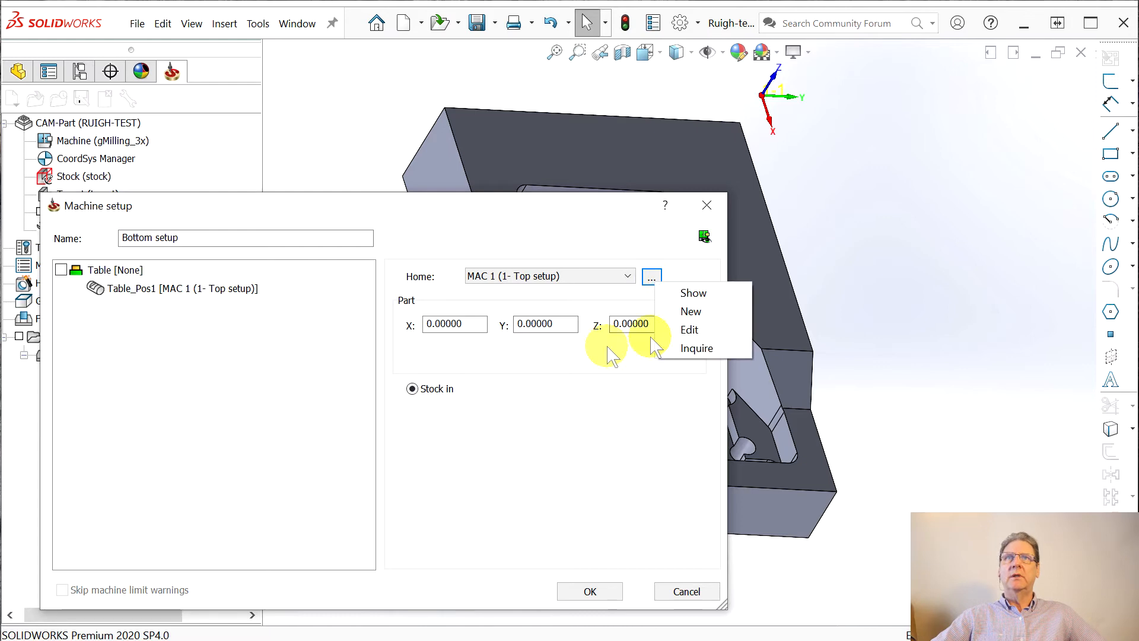
pyautogui.click(703, 311)
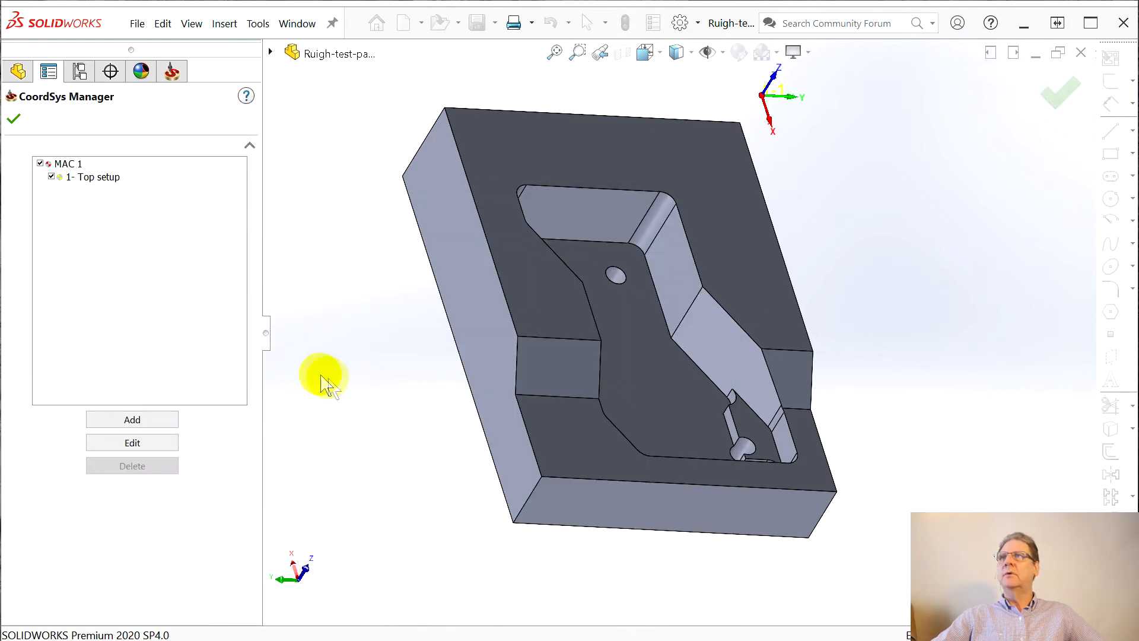
pyautogui.click(130, 420)
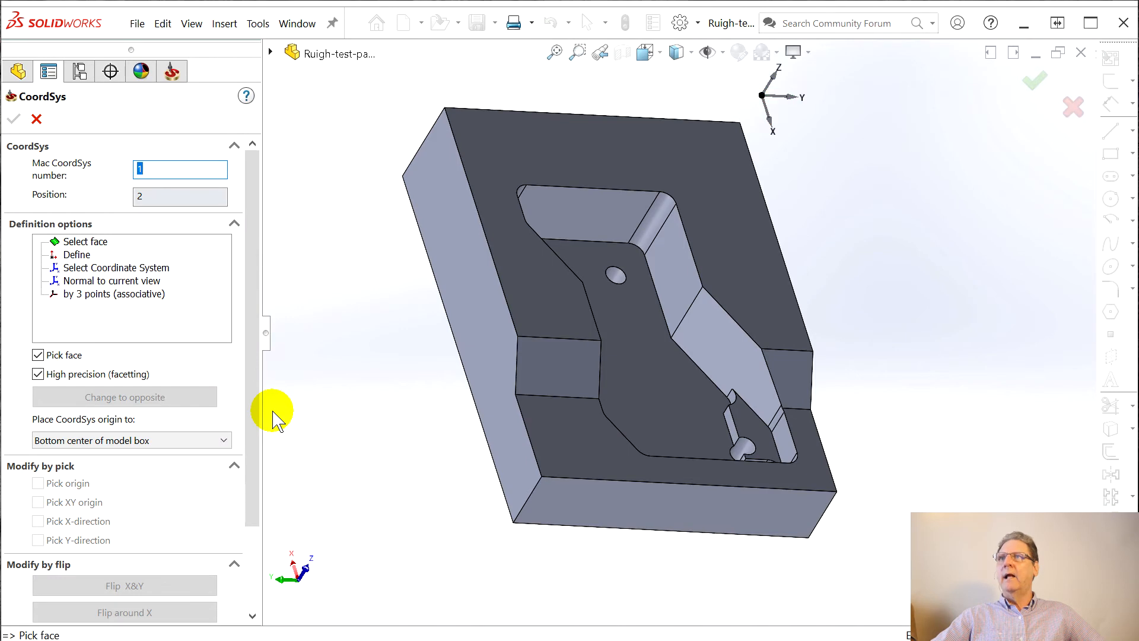
pyautogui.moveTo(361, 420); pyautogui.dragTo(453, 318, button='middle')
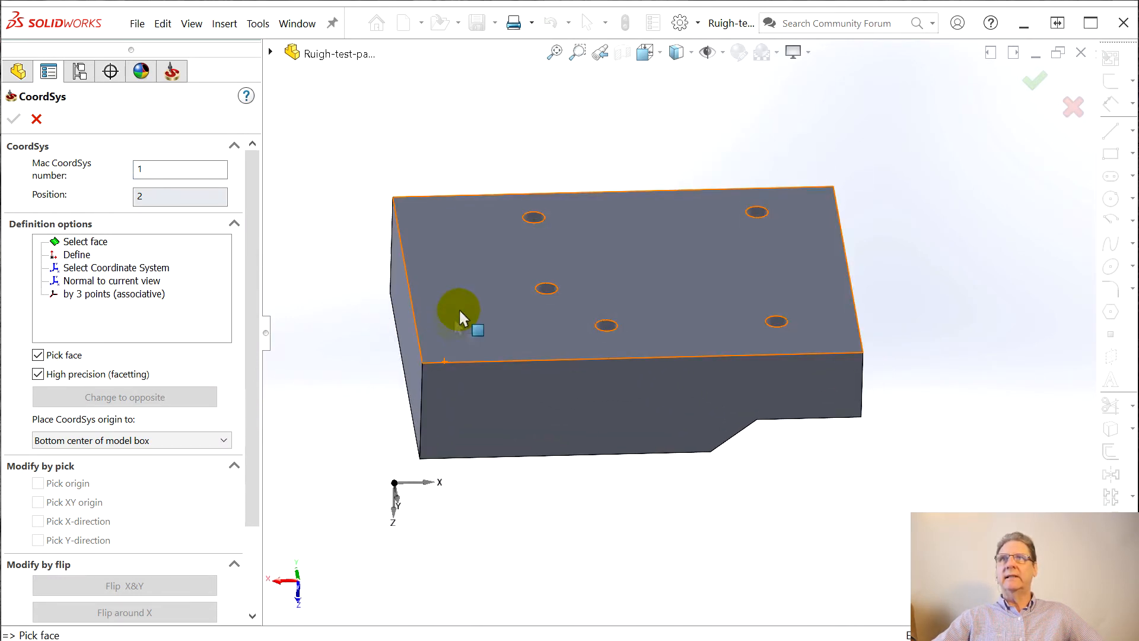
pyautogui.click(475, 303)
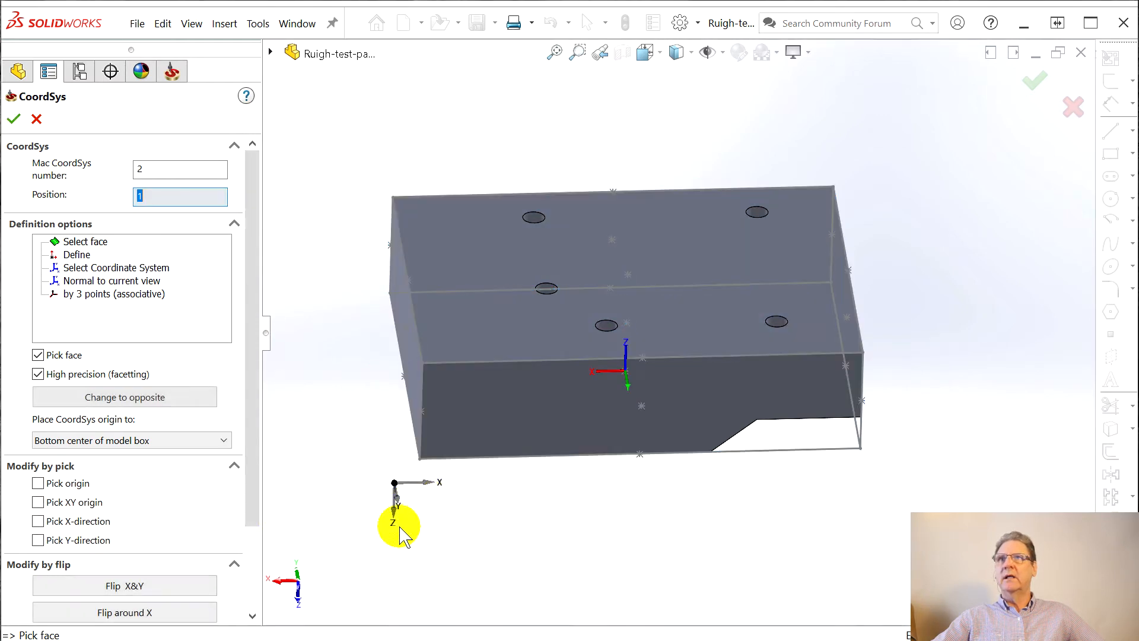
# Pick the coordinate system's origin at the corner of the model box, on the side opposite the bottom face.
pyautogui.click(38, 483)
pyautogui.moveTo(456, 375); pyautogui.dragTo(313, 300, button='middle')
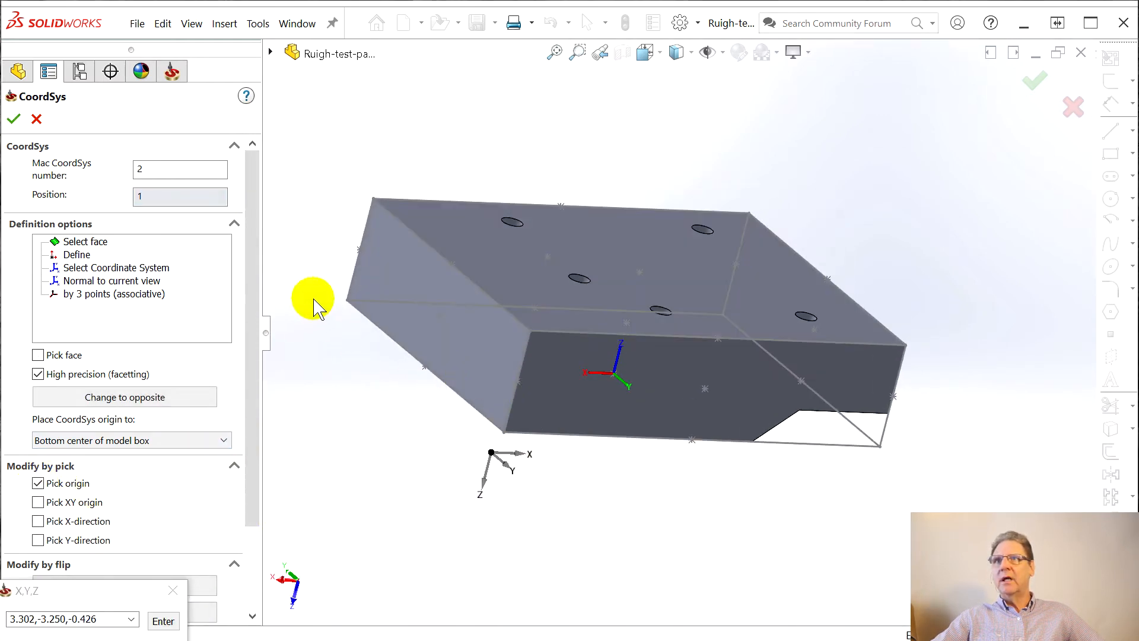
pyautogui.click(349, 301)
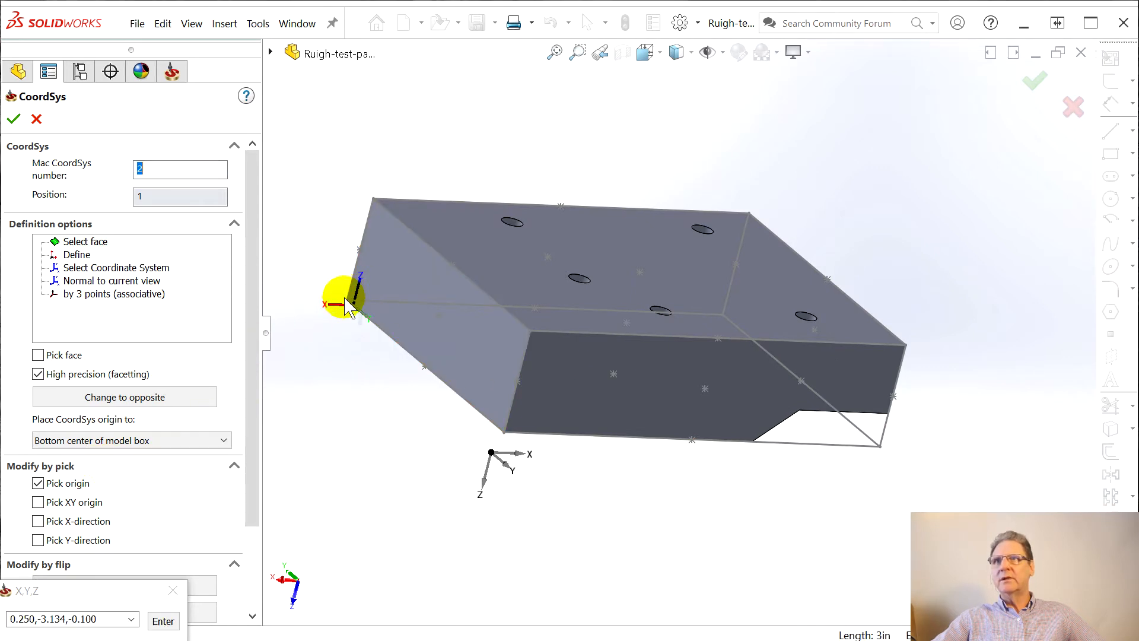
pyautogui.click(346, 301)
pyautogui.moveTo(356, 343); pyautogui.dragTo(390, 334, button='middle')
pyautogui.scroll(-5, 389, 336)
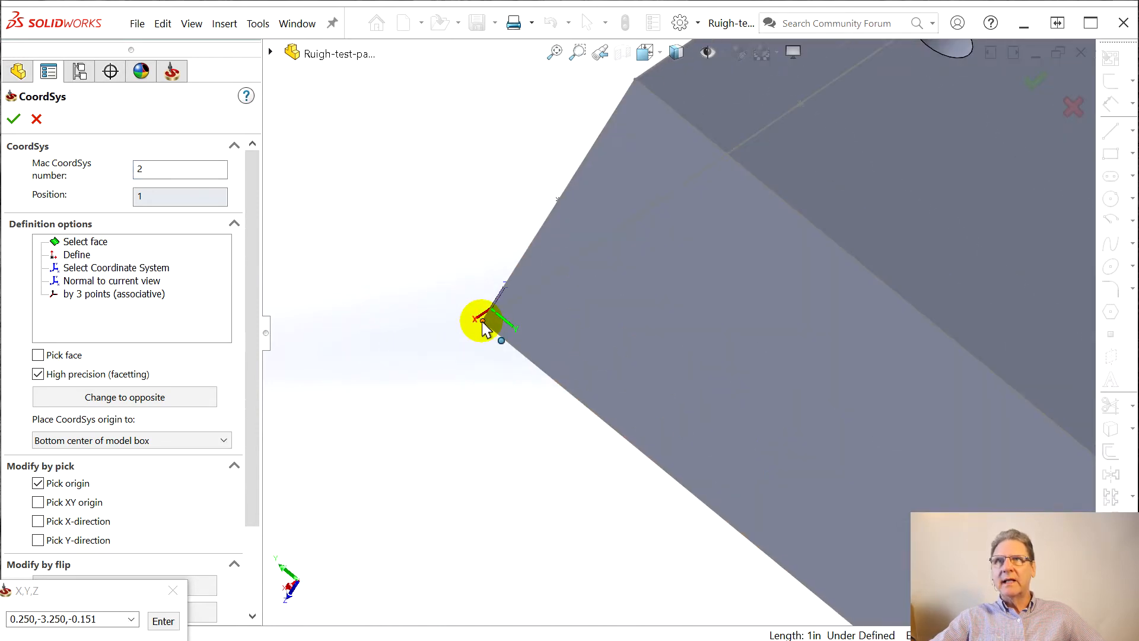
pyautogui.moveTo(452, 428); pyautogui.dragTo(414, 382, button='middle')
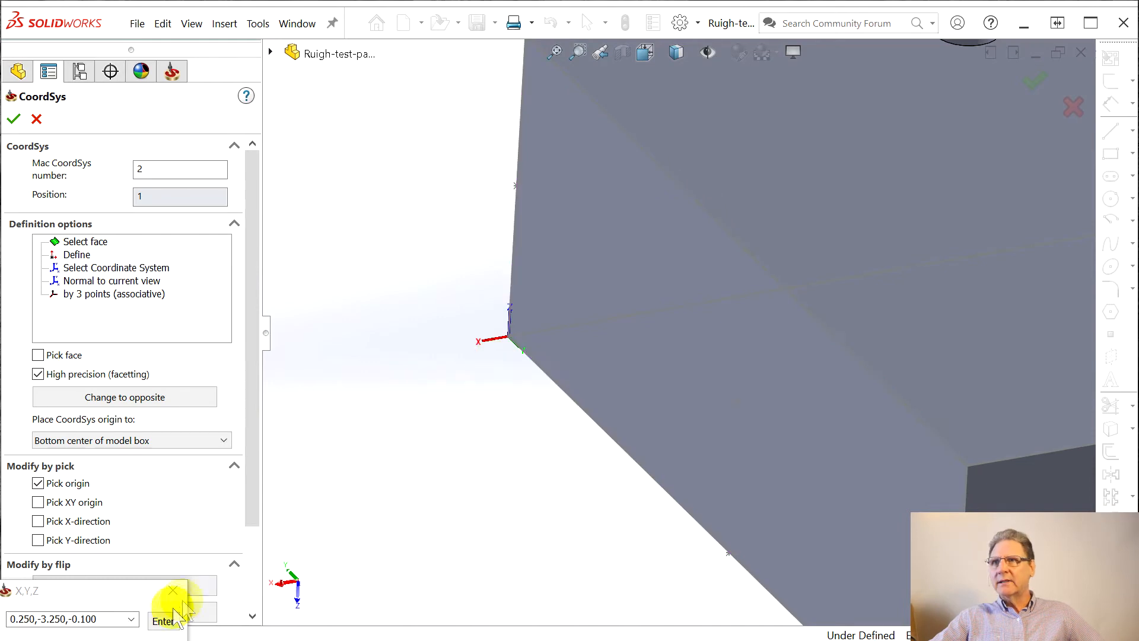
# Flip the coordinate system around Z until X runs along the part's long side, and accept it.
pyautogui.scroll(-3, 249, 522)
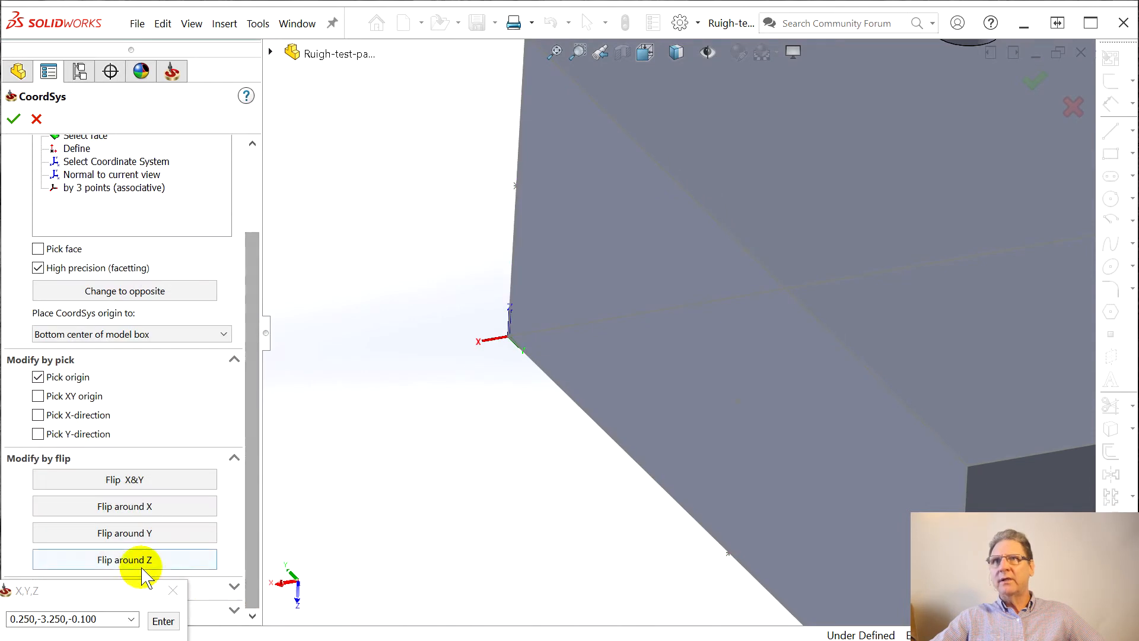
pyautogui.click(135, 561)
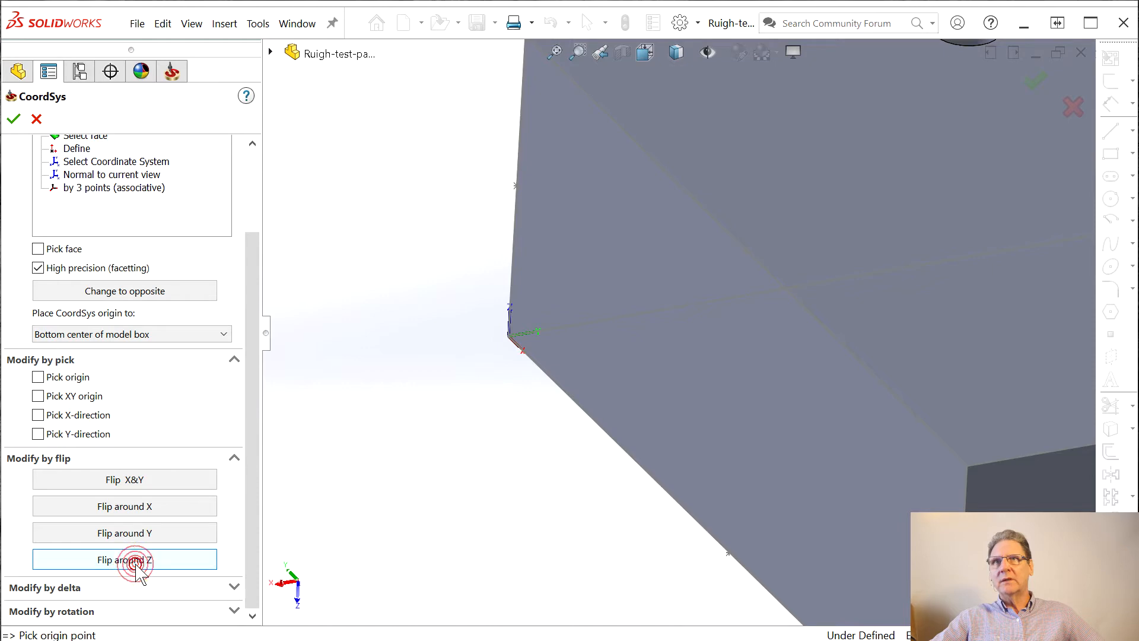
pyautogui.scroll(5, 505, 456)
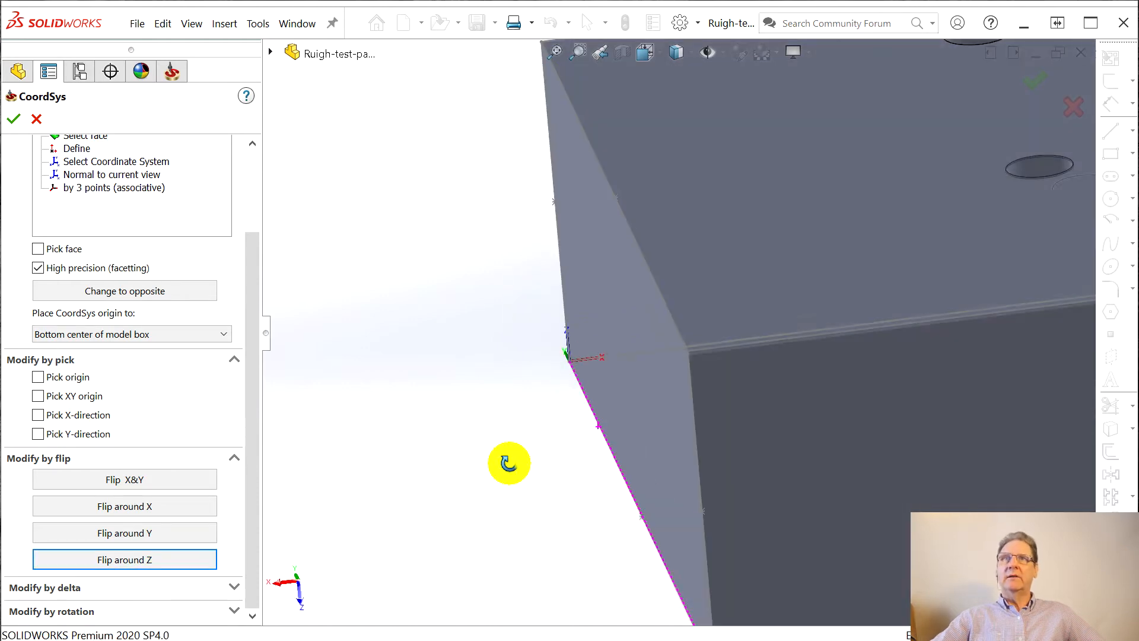
pyautogui.scroll(3, 1018, 297)
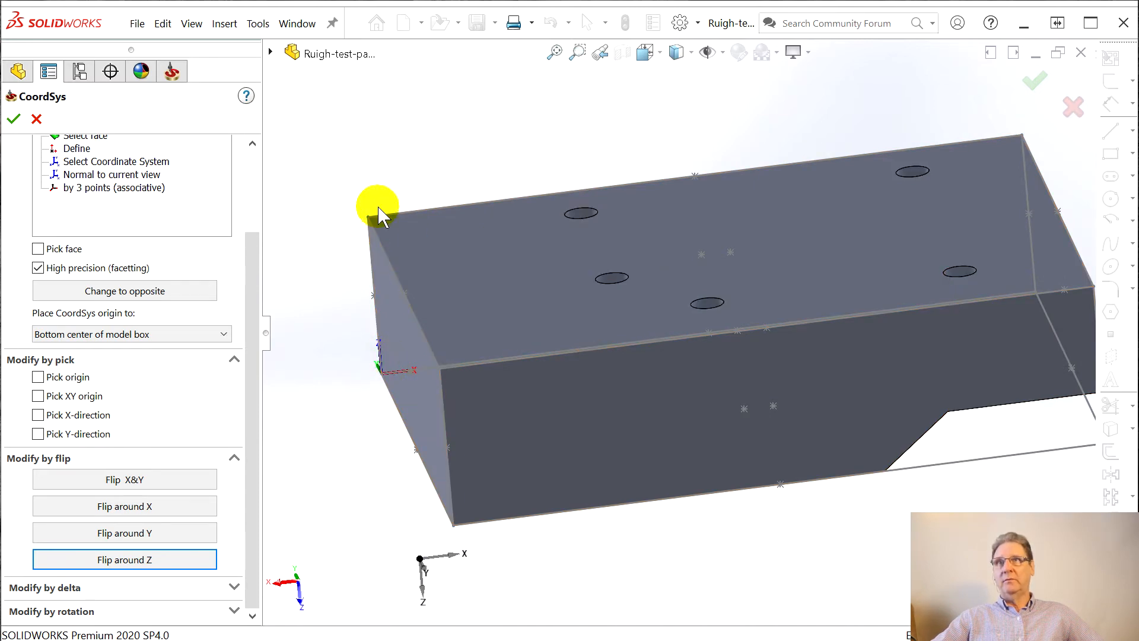
pyautogui.click(14, 119)
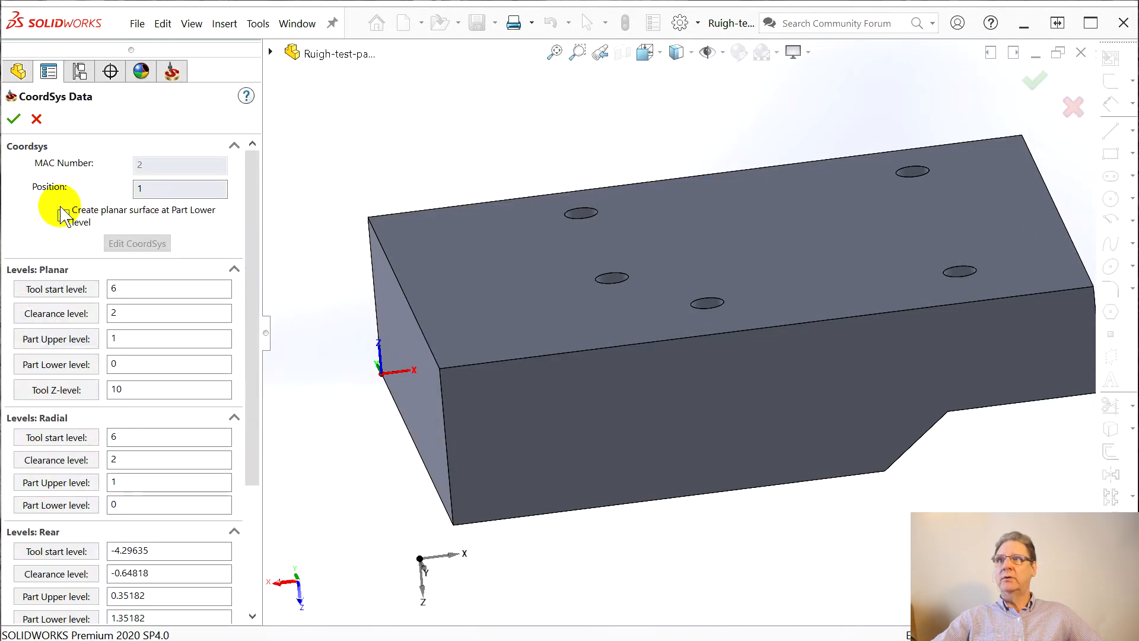
# Accept the coordinate system levels, name the MAC 2 position Bottom setup, and confirm the machine setup without a fixture.
pyautogui.click(13, 121)
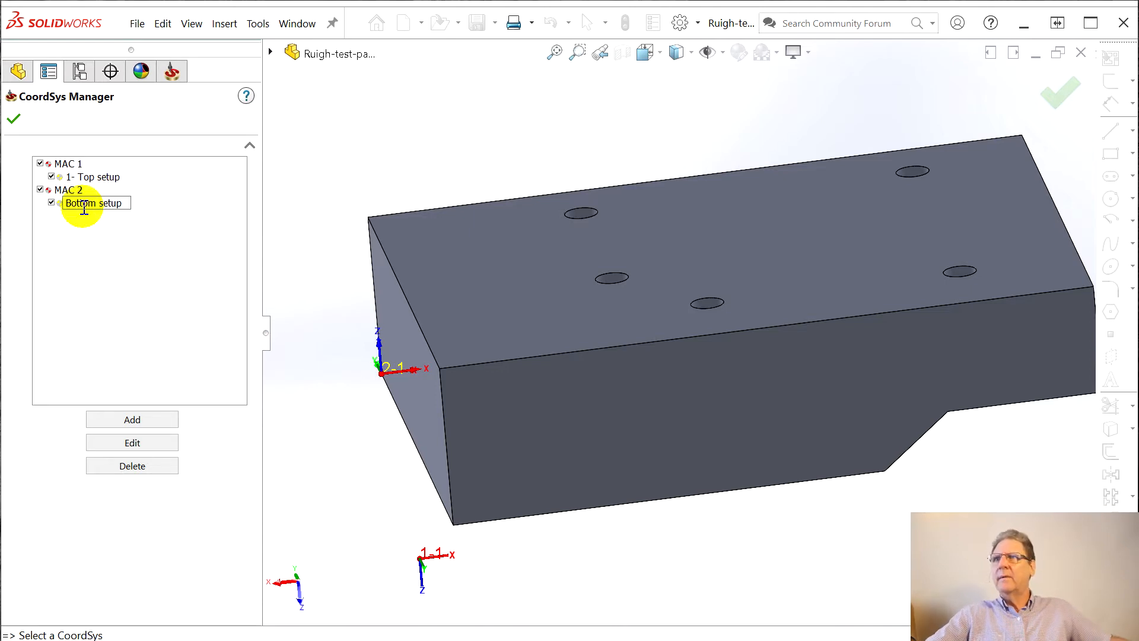
pyautogui.click(14, 120)
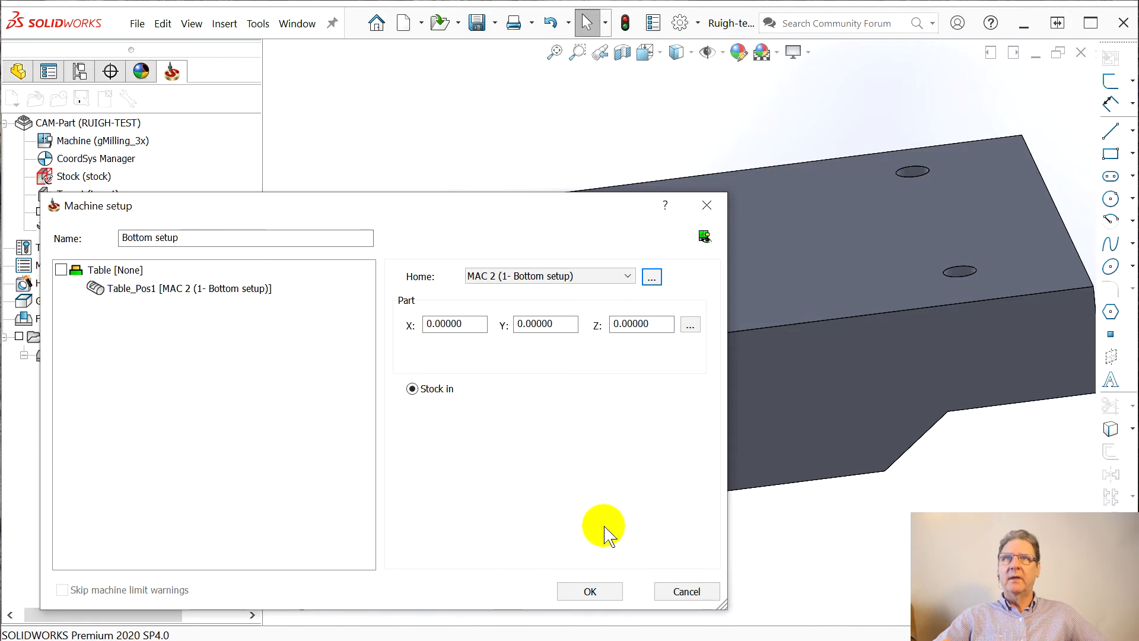
pyautogui.click(113, 270)
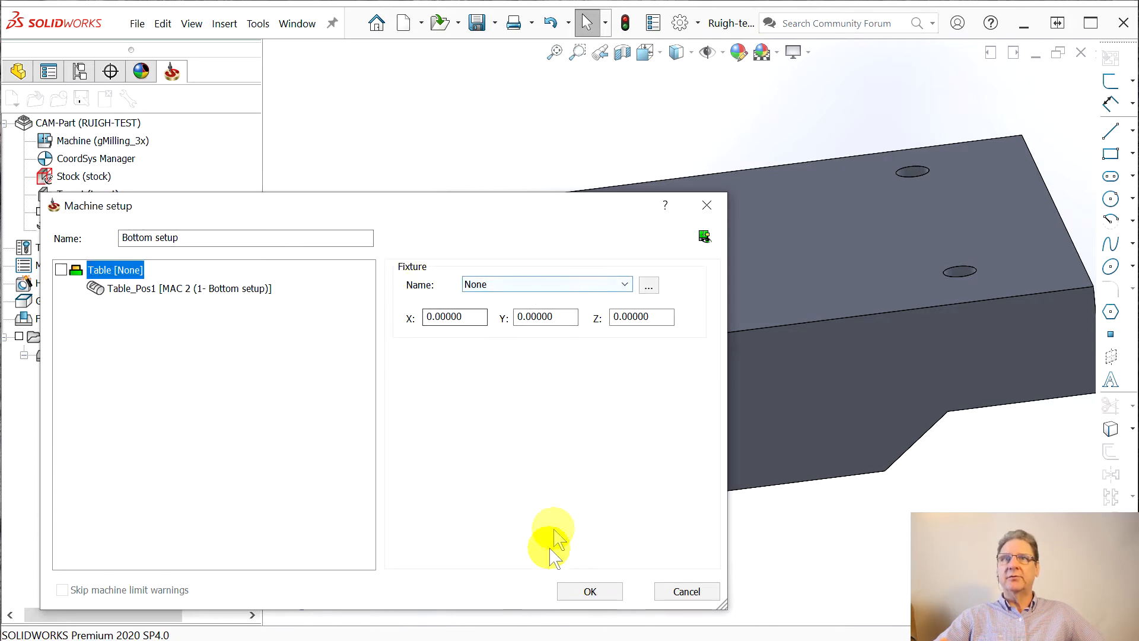
pyautogui.click(589, 592)
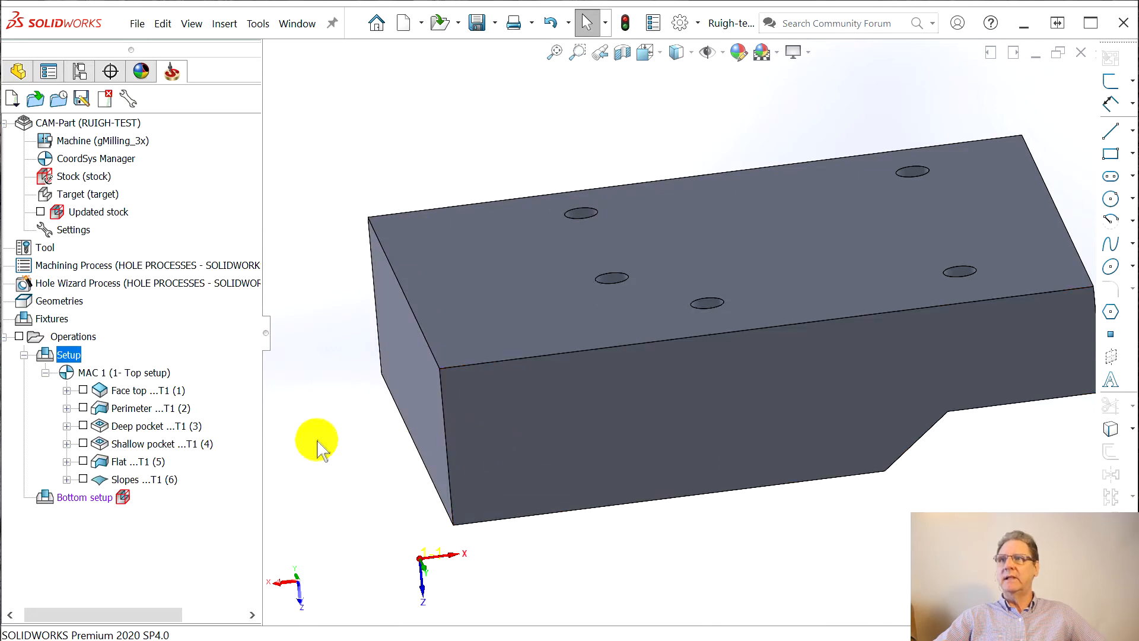
# Add a Face milling operation on MAC 2 (1- Bottom setup).
pyautogui.rightClick(89, 502)
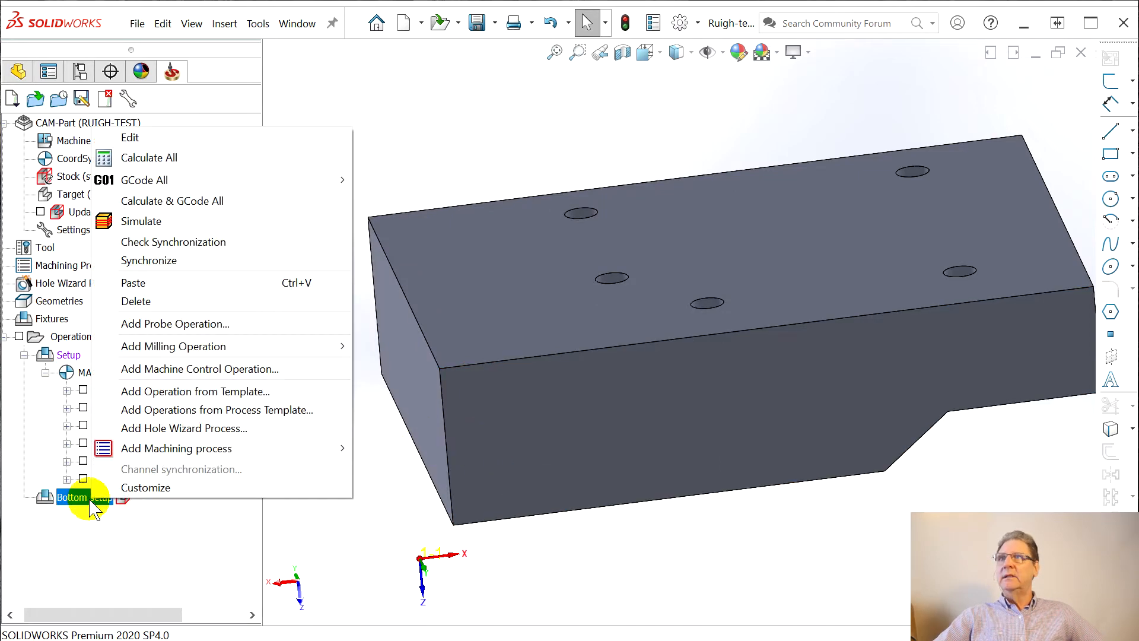
pyautogui.click(101, 538)
pyautogui.rightClick(75, 337)
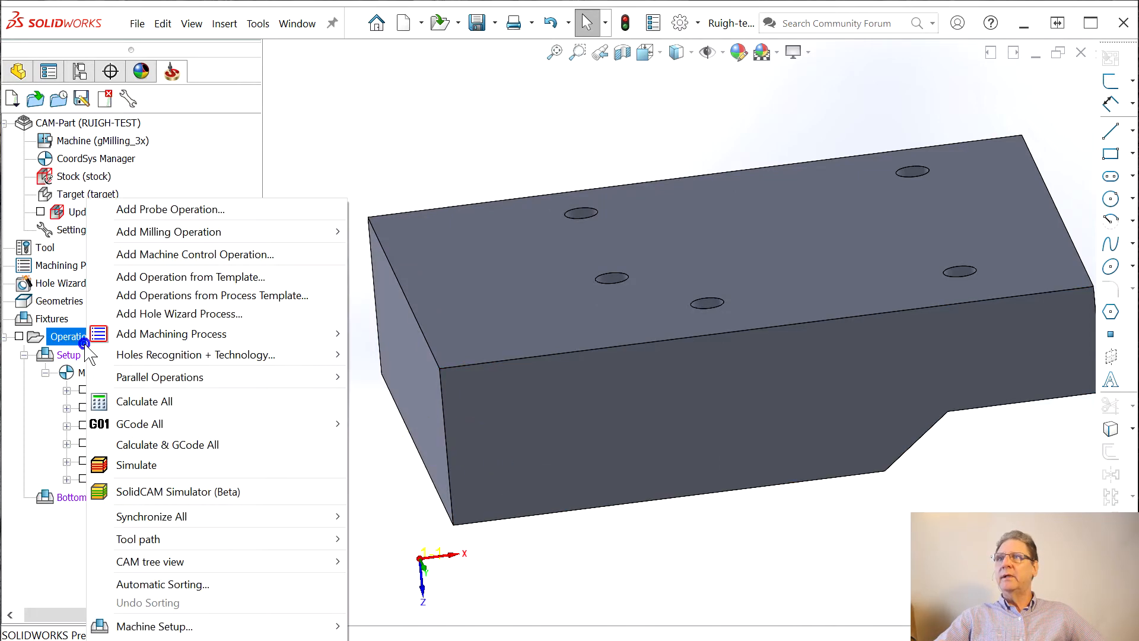
pyautogui.moveTo(279, 232)
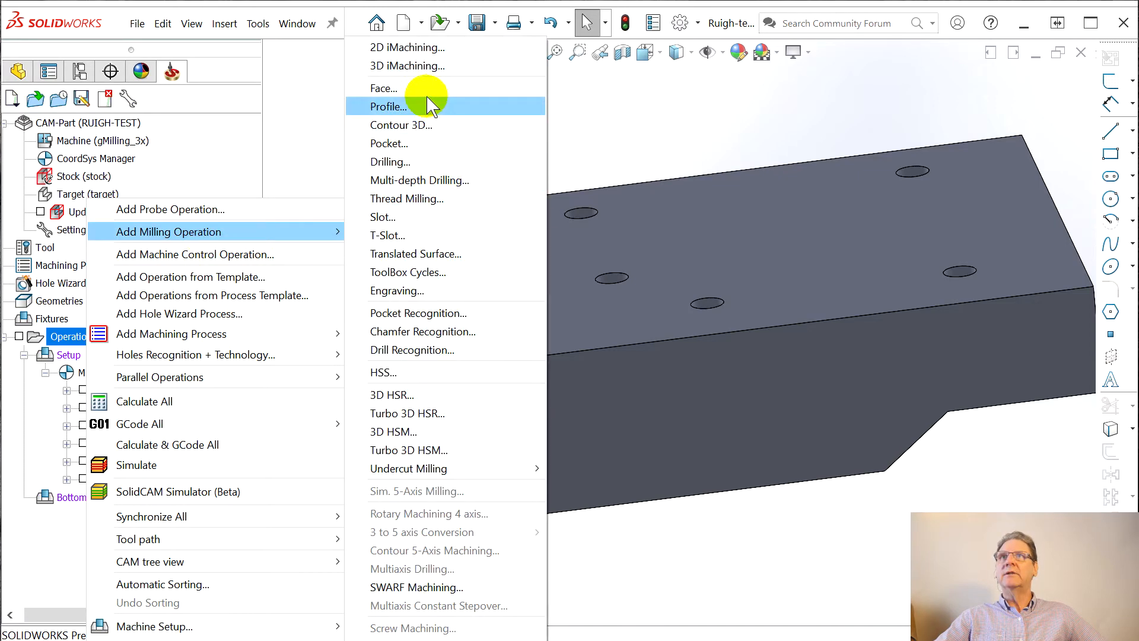
pyautogui.click(412, 88)
pyautogui.click(426, 307)
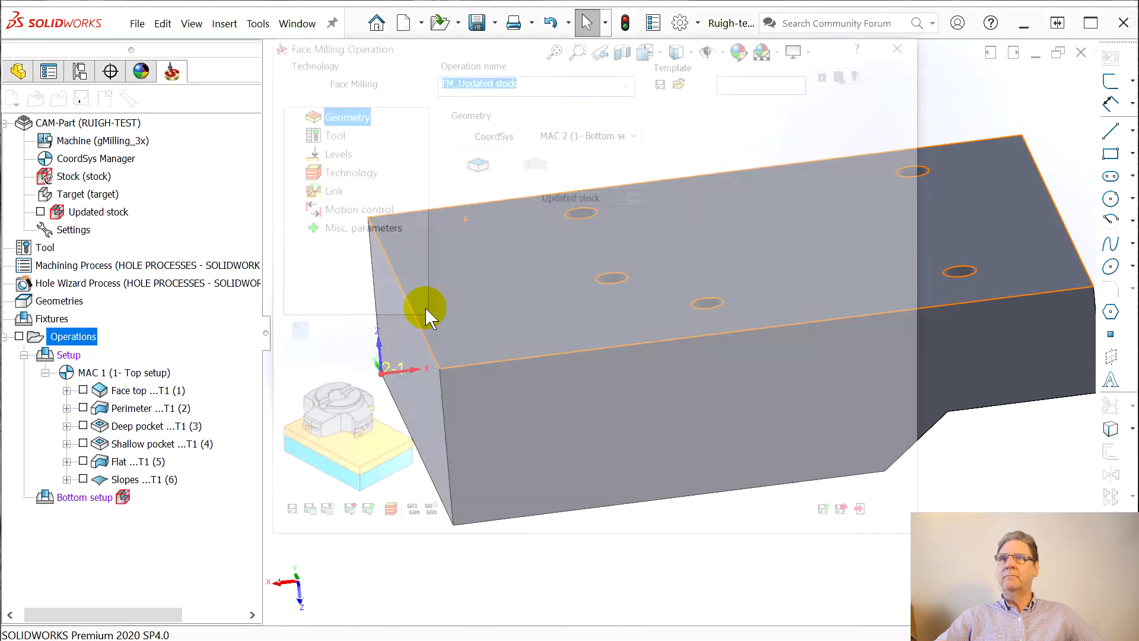
# Assign tool 1, the 0.25 inch end mill, to the face milling operation.
pyautogui.click(328, 128)
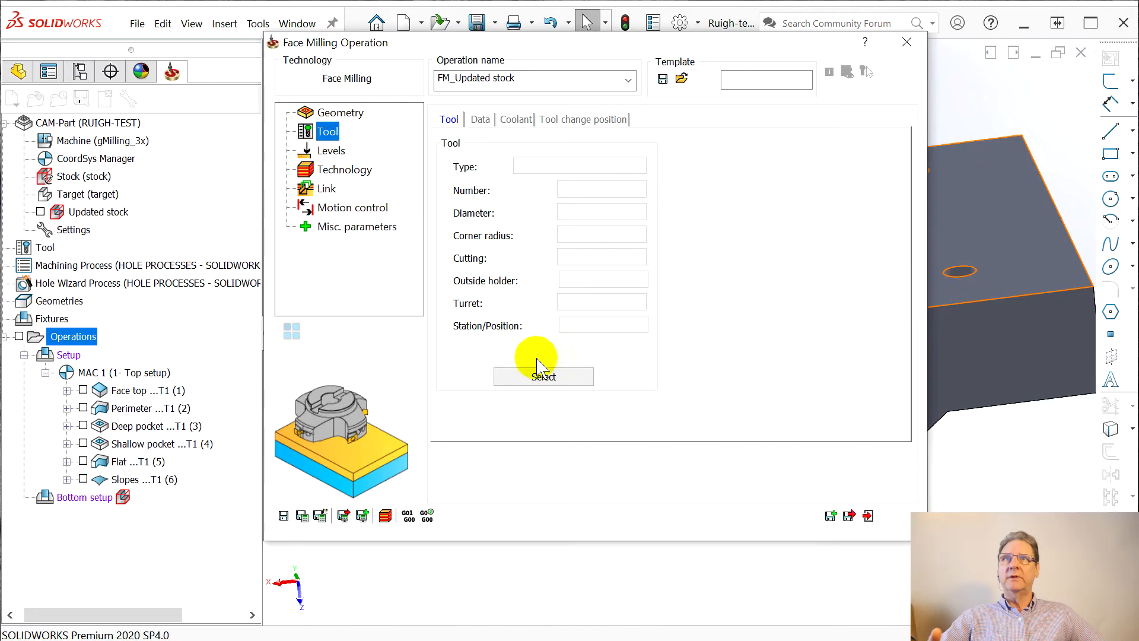
pyautogui.click(543, 374)
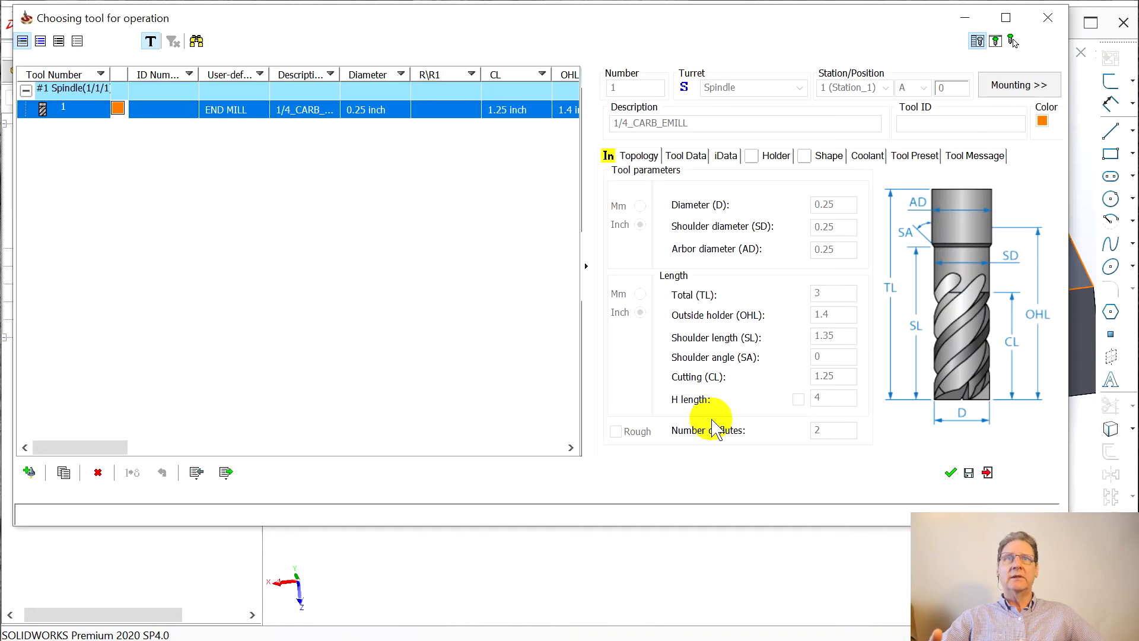
pyautogui.click(951, 473)
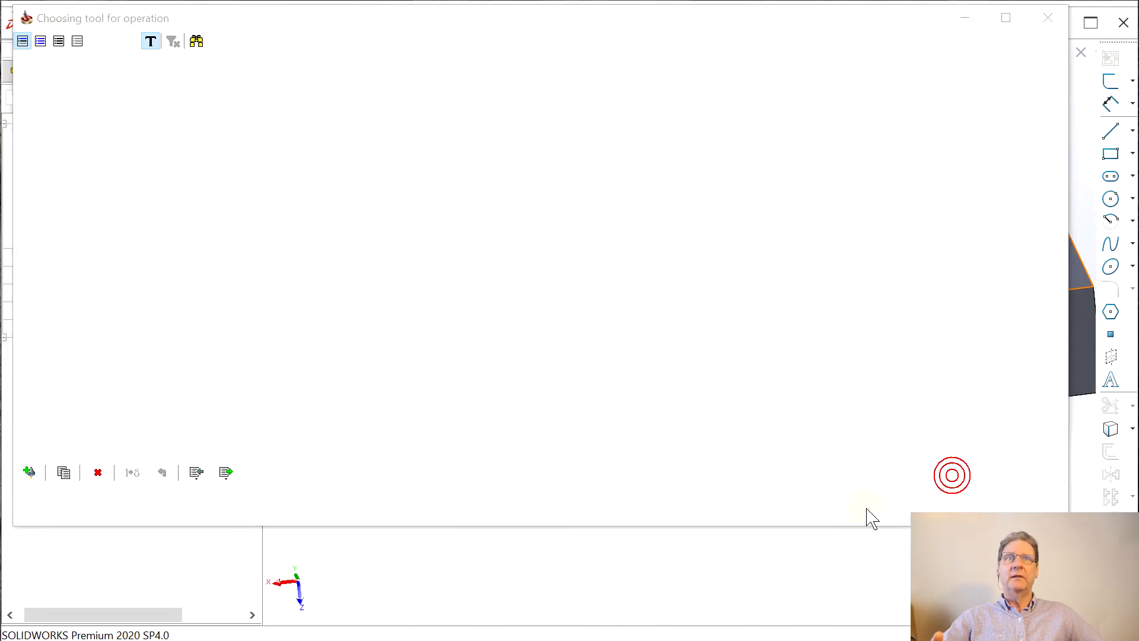
# Enable equal step down with a max step down of 0.1 and set the face milling technology to Contour.
pyautogui.click(314, 152)
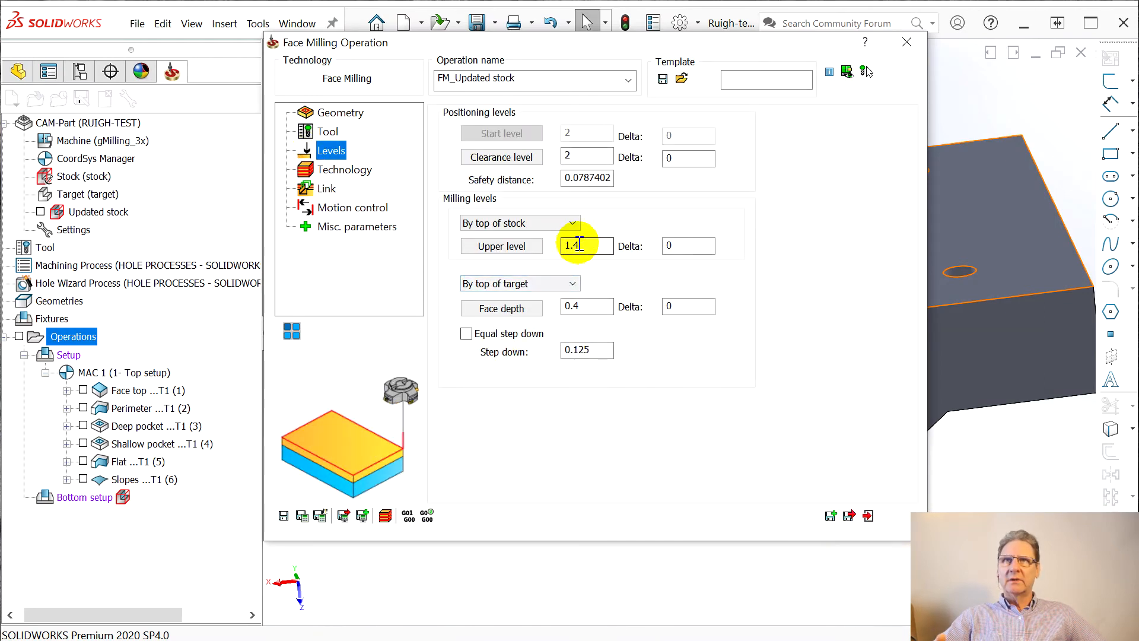
pyautogui.click(466, 333)
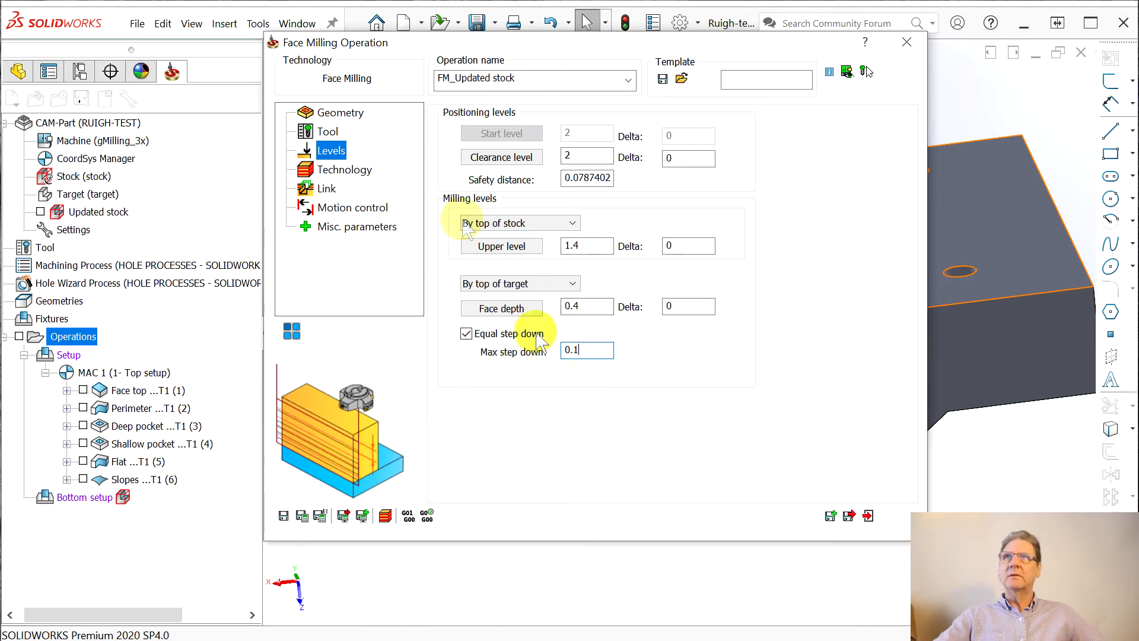
pyautogui.click(350, 171)
pyautogui.click(546, 155)
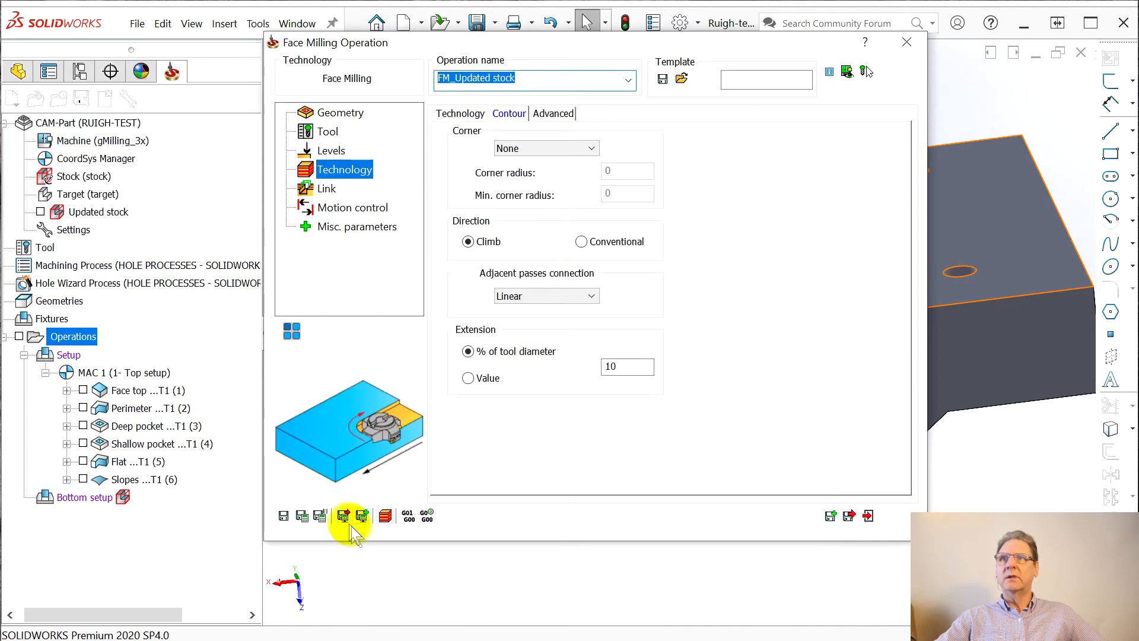
# Save and calculate the face milling operation, and view its toolpath on the part's bottom side.
pyautogui.moveTo(451, 43); pyautogui.dragTo(1067, 43)
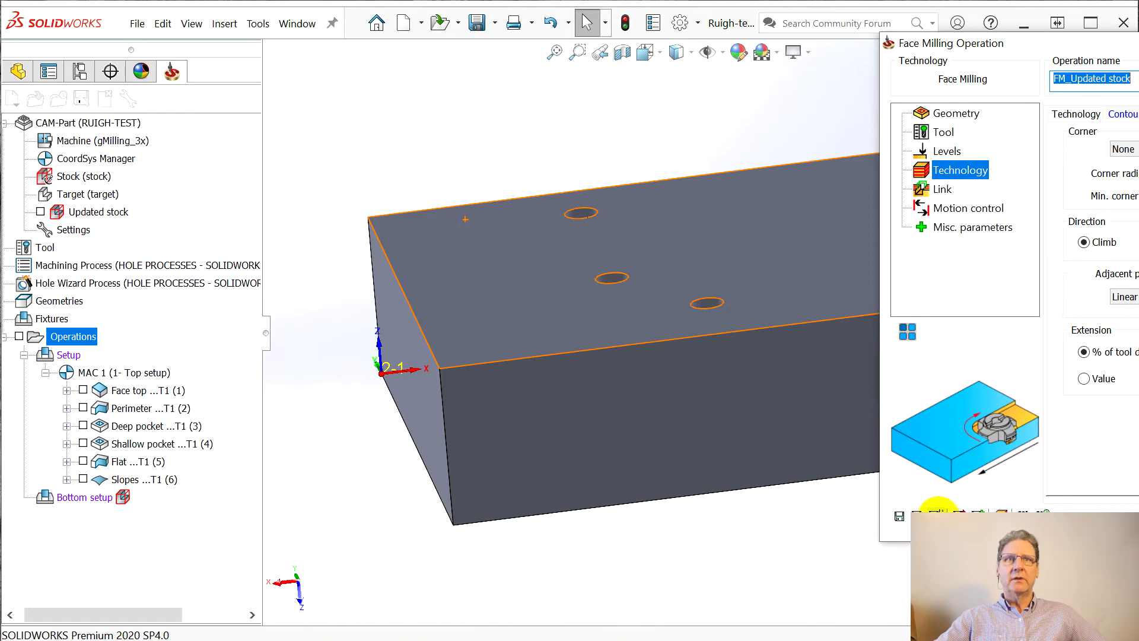
pyautogui.click(937, 512)
pyautogui.click(355, 176)
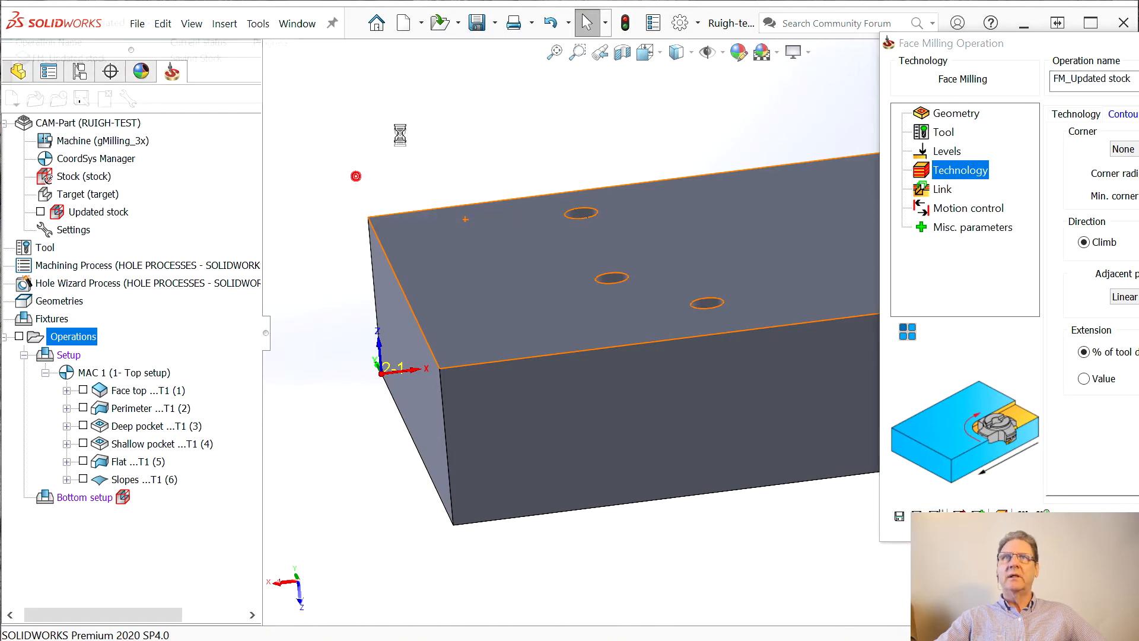
pyautogui.moveTo(497, 188); pyautogui.dragTo(495, 248, button='middle')
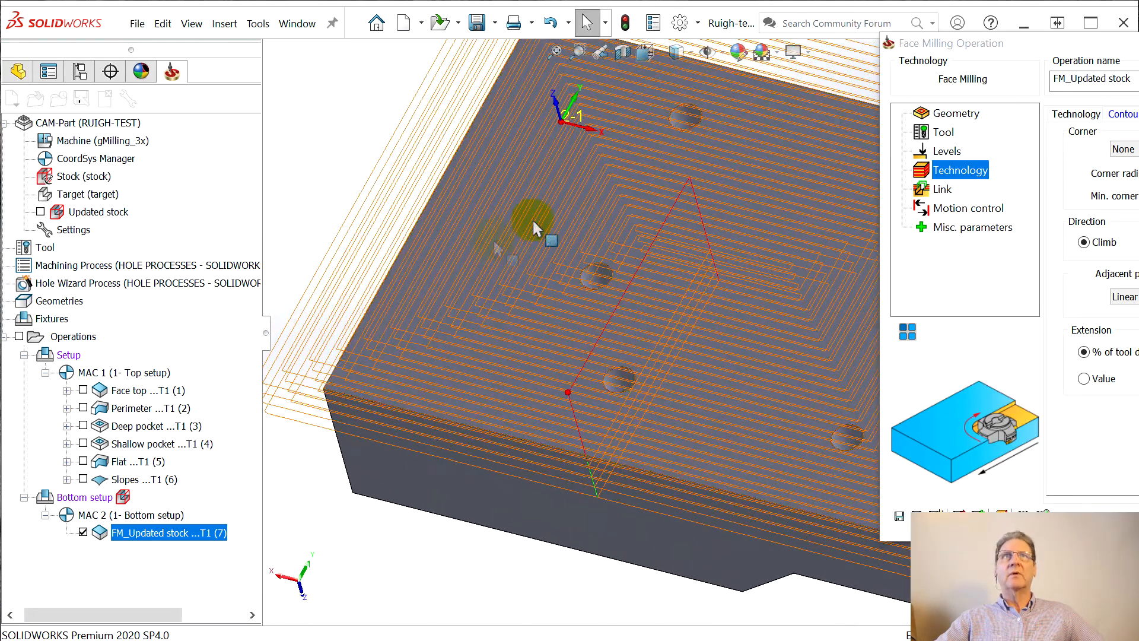
# Rename the face milling operation Face bottom, save and close it, and hide its toolpath.
pyautogui.moveTo(1121, 46); pyautogui.dragTo(590, 35)
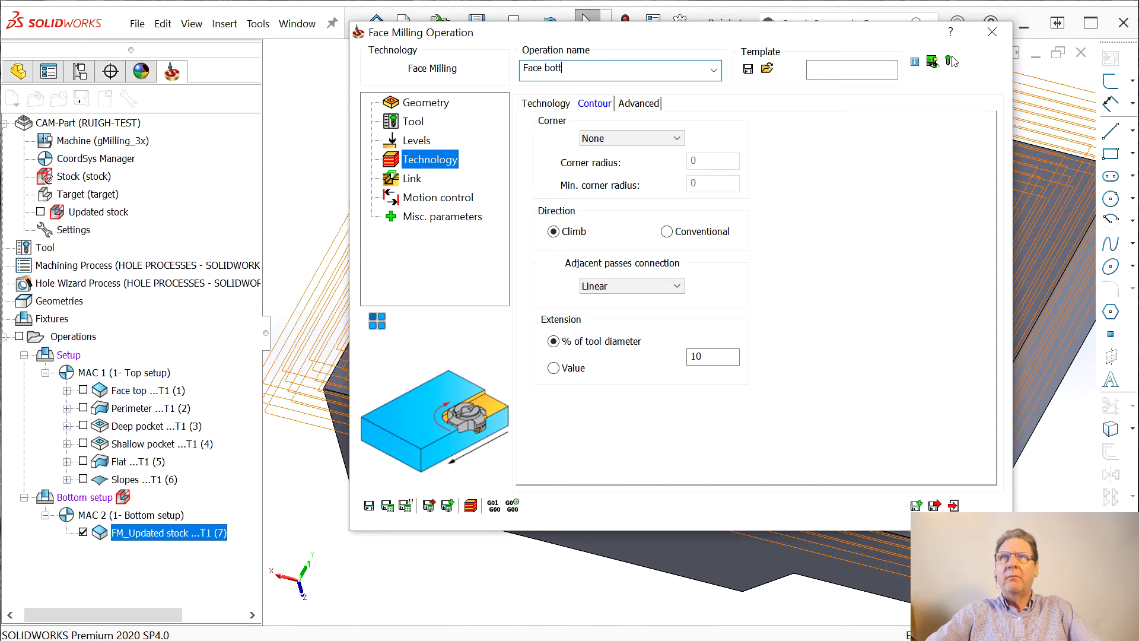
pyautogui.moveTo(752, 37); pyautogui.dragTo(520, 27)
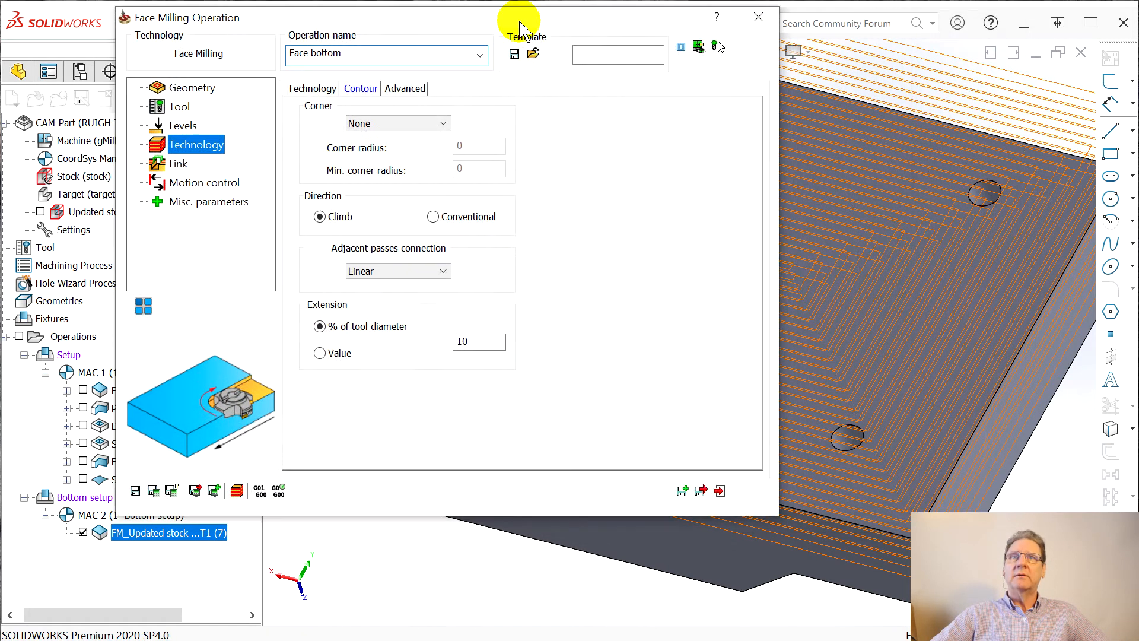
pyautogui.click(700, 491)
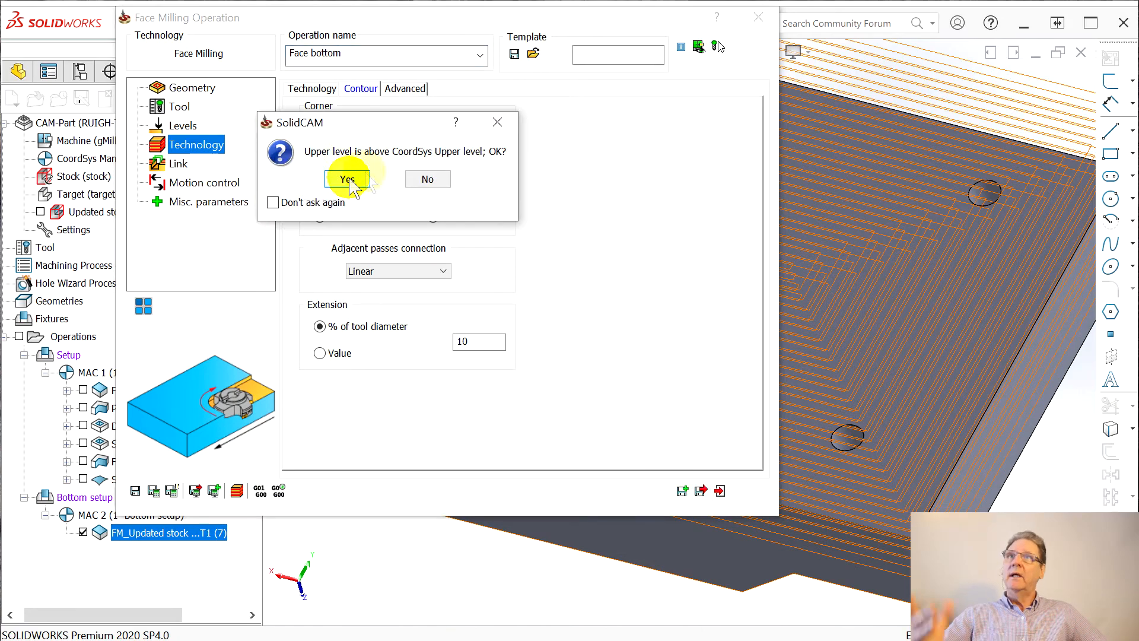
pyautogui.click(347, 179)
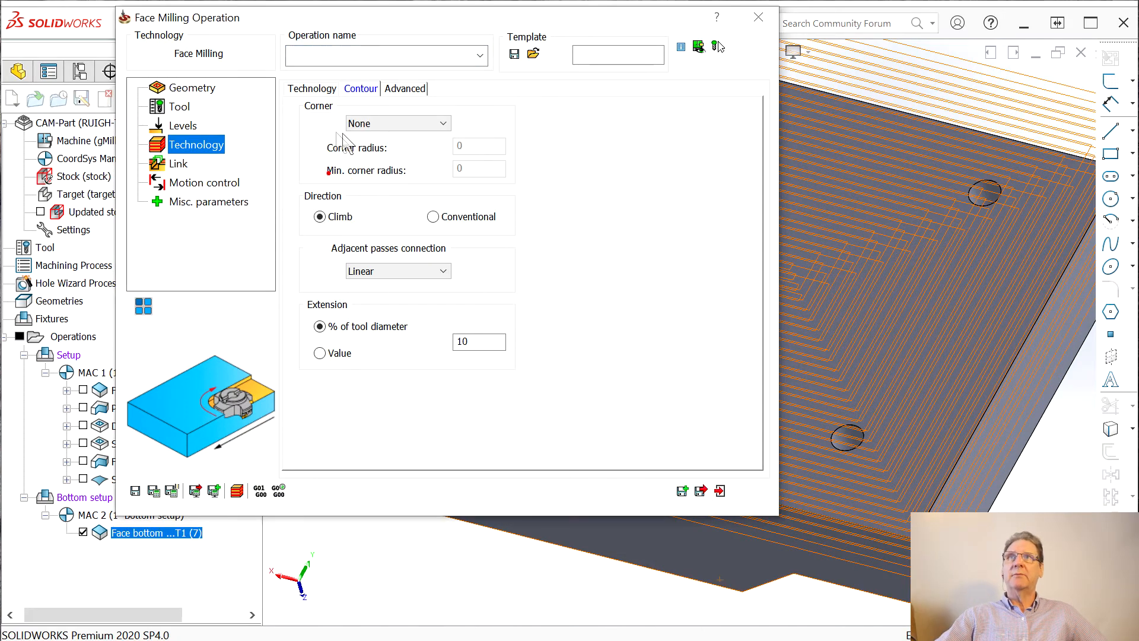
pyautogui.moveTo(507, 361); pyautogui.dragTo(508, 297, button='middle')
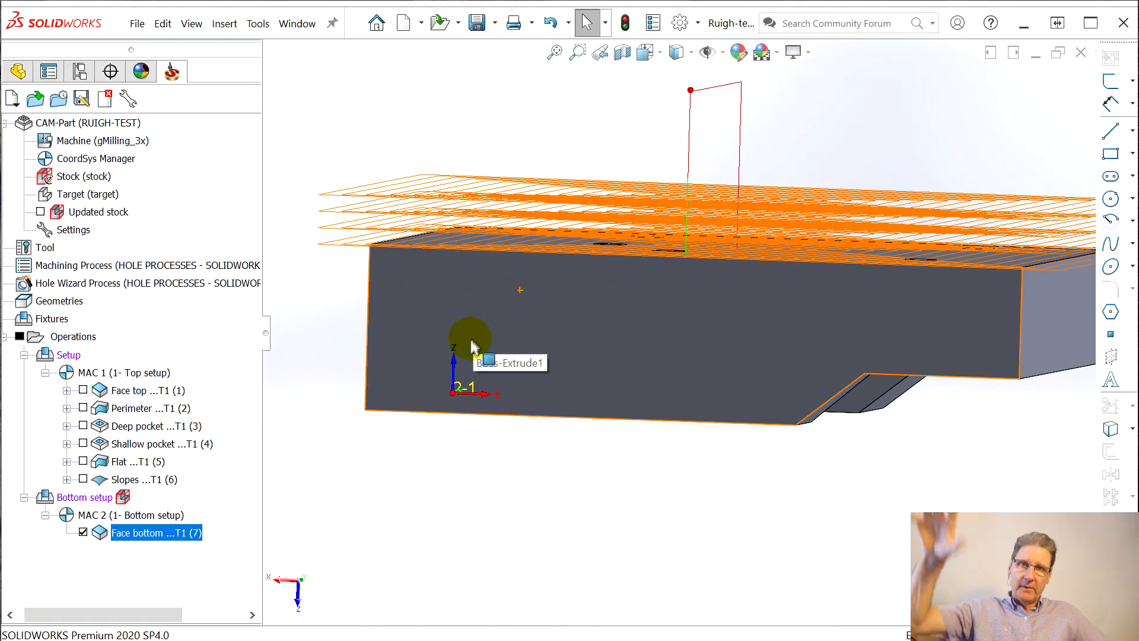
pyautogui.click(83, 532)
pyautogui.moveTo(516, 422); pyautogui.dragTo(497, 475, button='middle')
# Add a Drilling operation after Face bottom on MAC 2 (1- Bottom setup).
pyautogui.rightClick(152, 531)
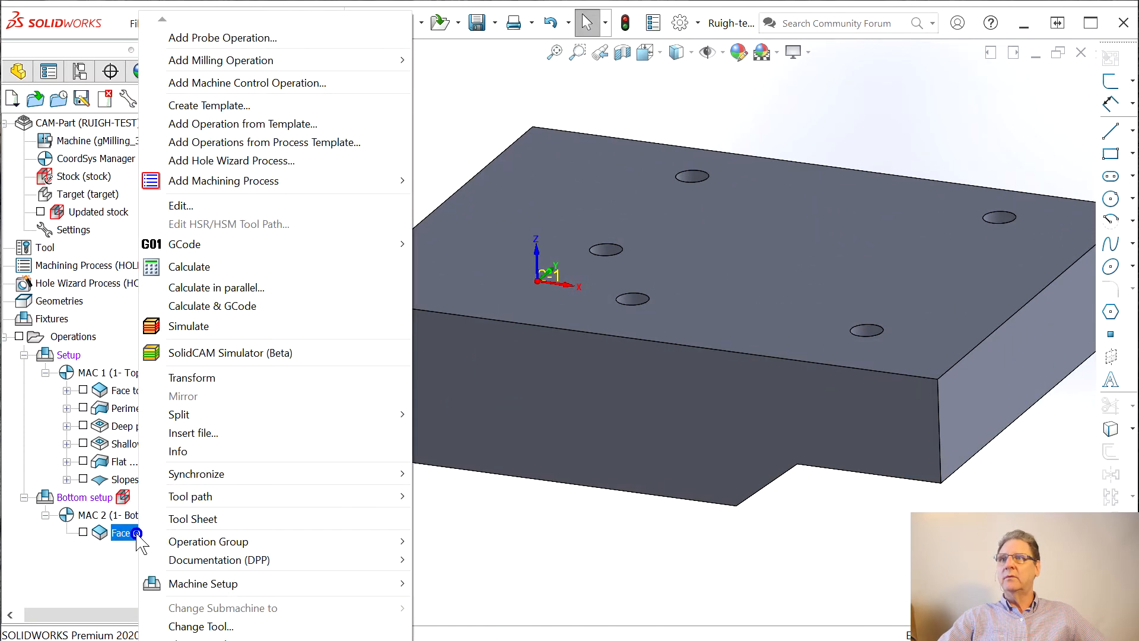
pyautogui.moveTo(226, 60)
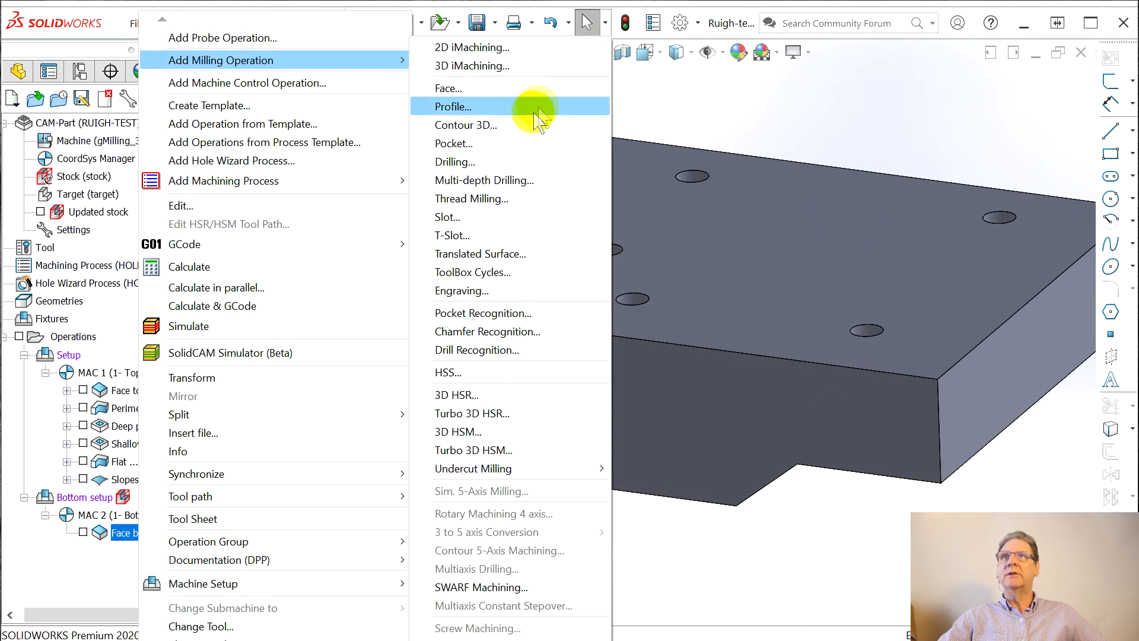
pyautogui.click(480, 159)
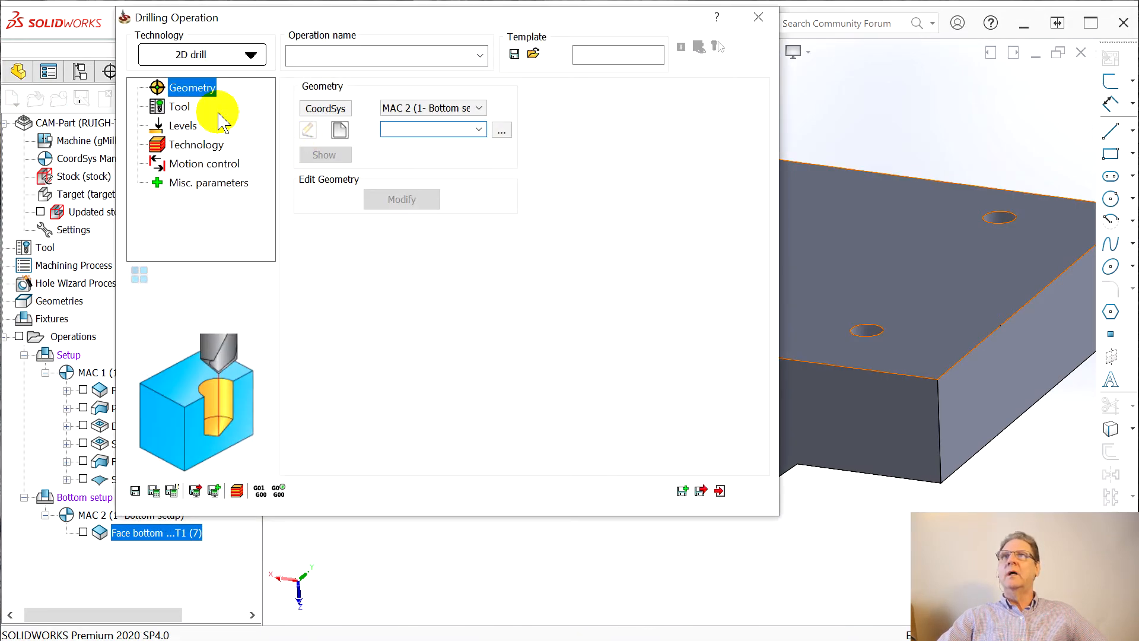
# Define a new drill geometry by picking the centers of all five holes on the part's bottom side.
pyautogui.click(340, 130)
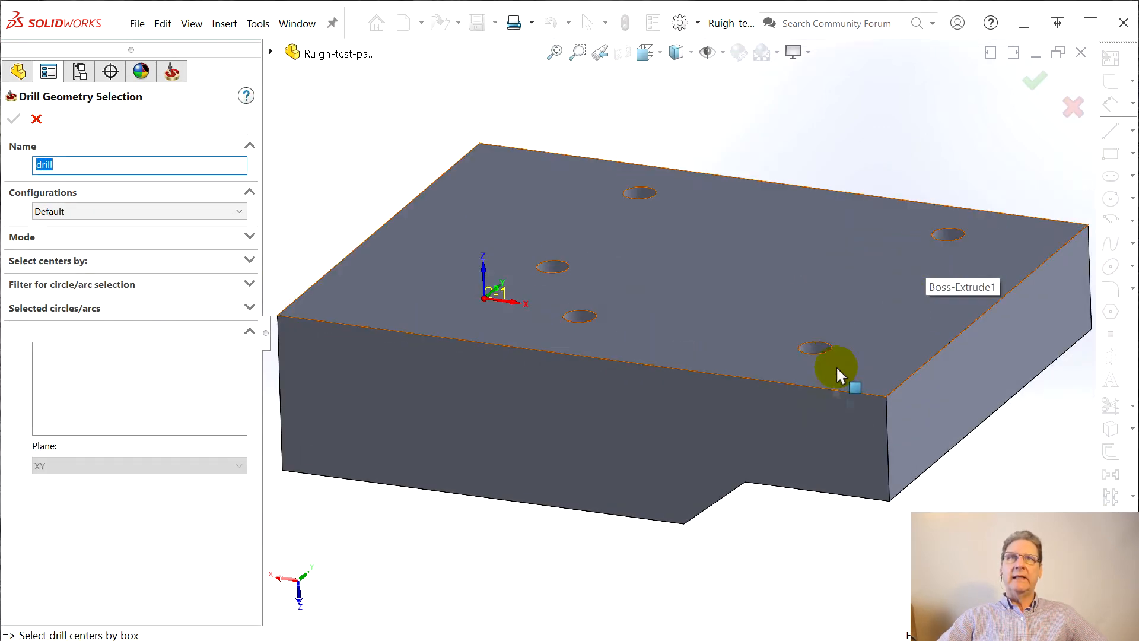
pyautogui.moveTo(803, 301); pyautogui.dragTo(801, 338, button='middle')
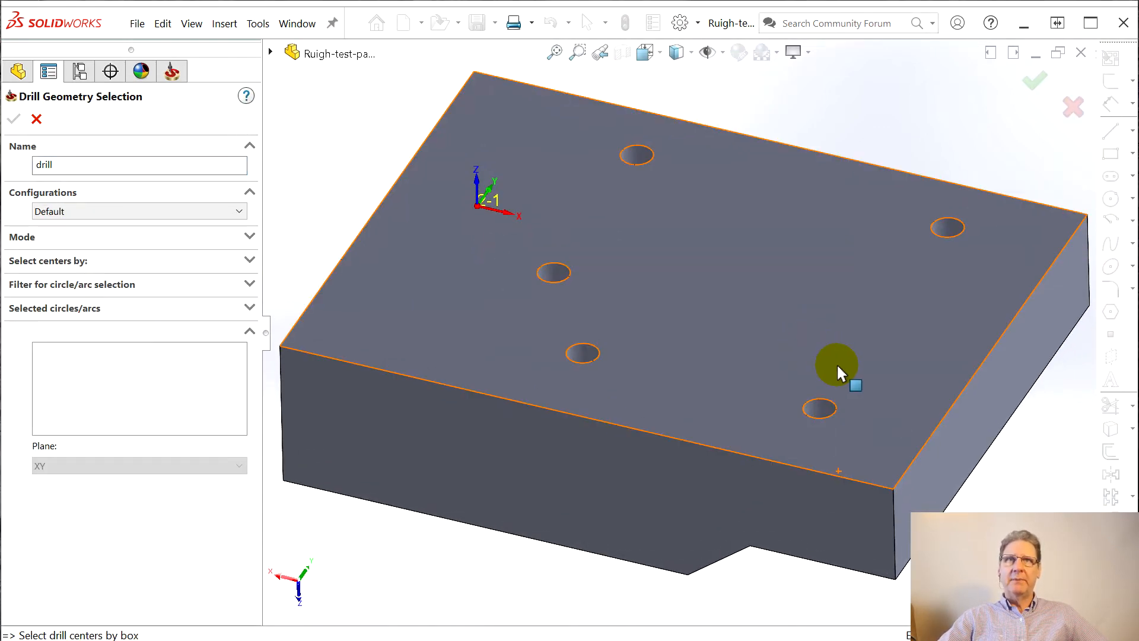
pyautogui.click(827, 405)
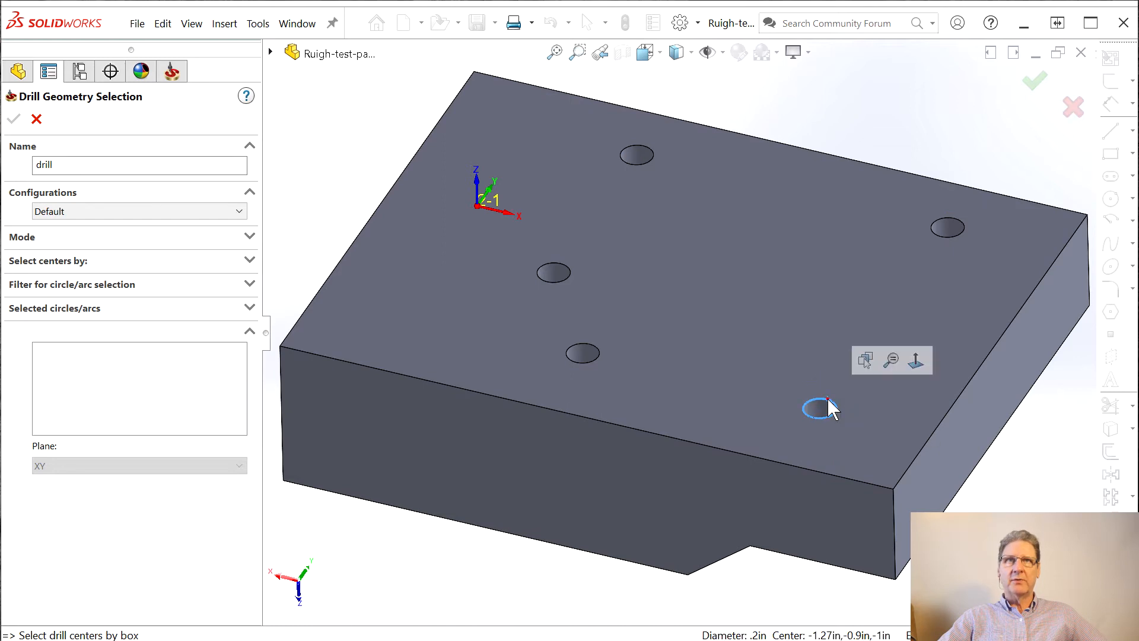
pyautogui.click(593, 344)
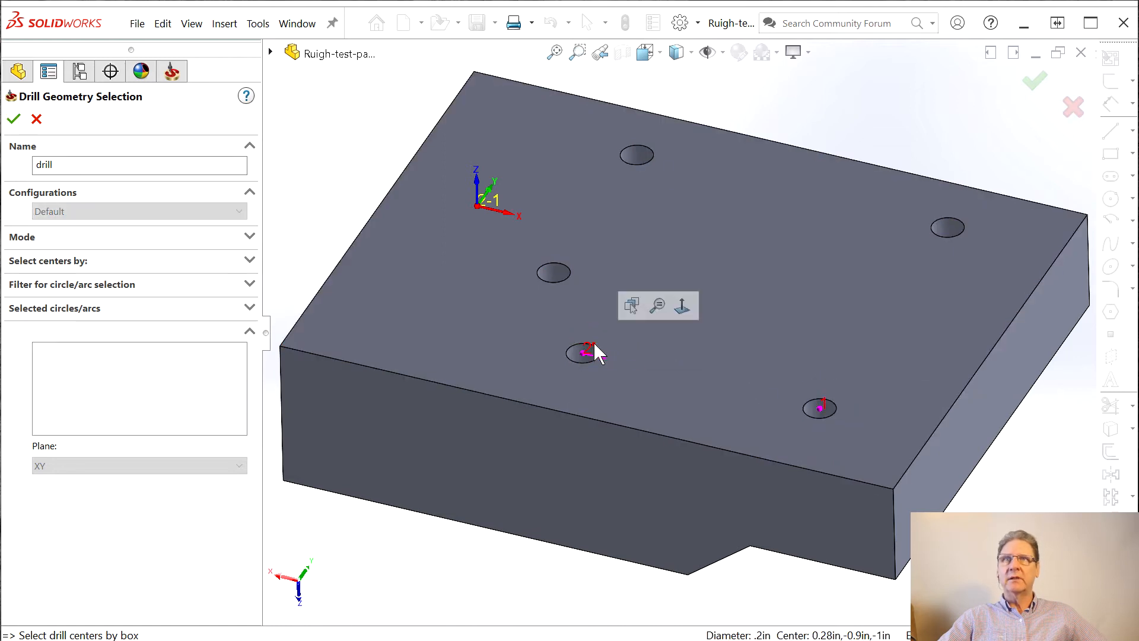
pyautogui.click(564, 282)
pyautogui.click(643, 162)
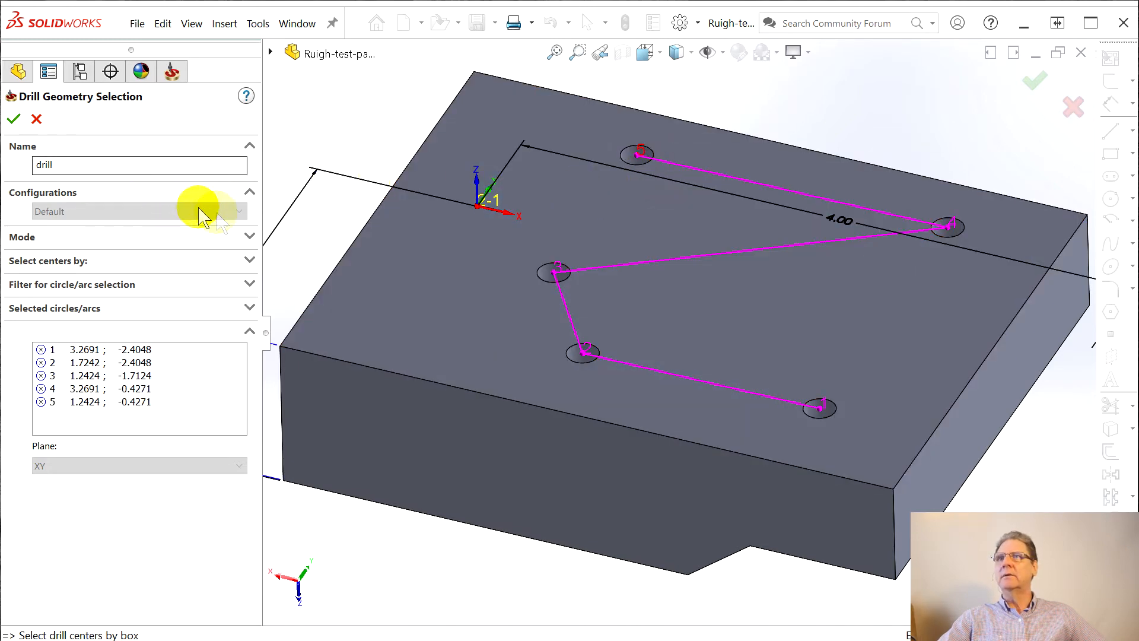
# Delete the last two drill centers, re-pick those holes in reverse order, and save the geometry as Holes.
pyautogui.click(98, 403)
pyautogui.press('Delete')
pyautogui.click(317, 178)
pyautogui.click(77, 388)
pyautogui.press('Delete')
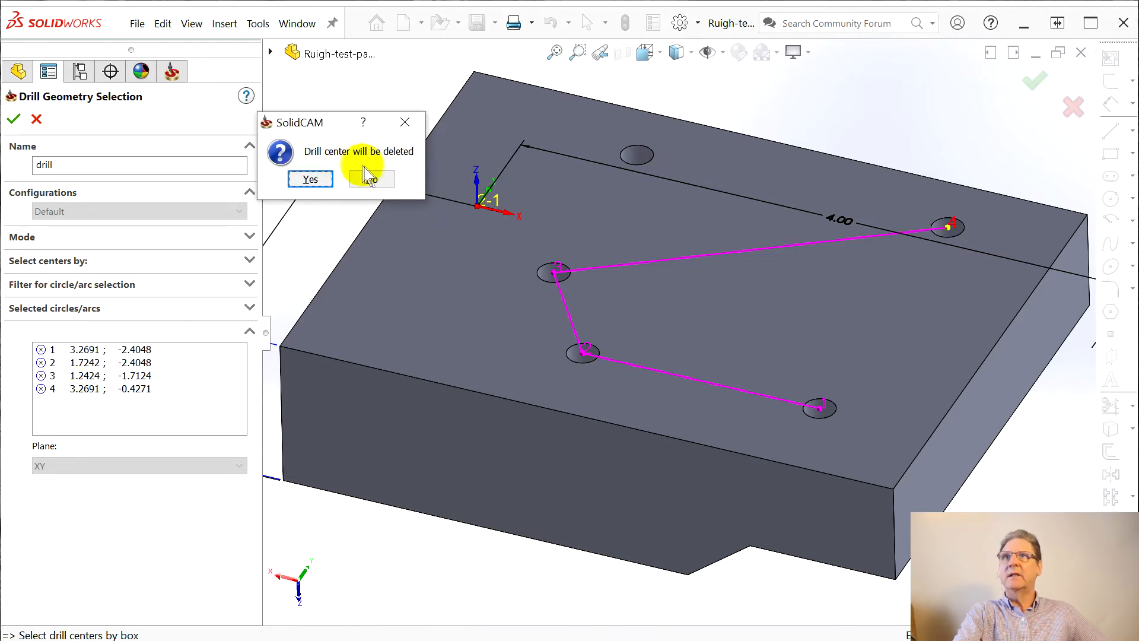
pyautogui.click(311, 178)
pyautogui.click(651, 156)
pyautogui.click(959, 223)
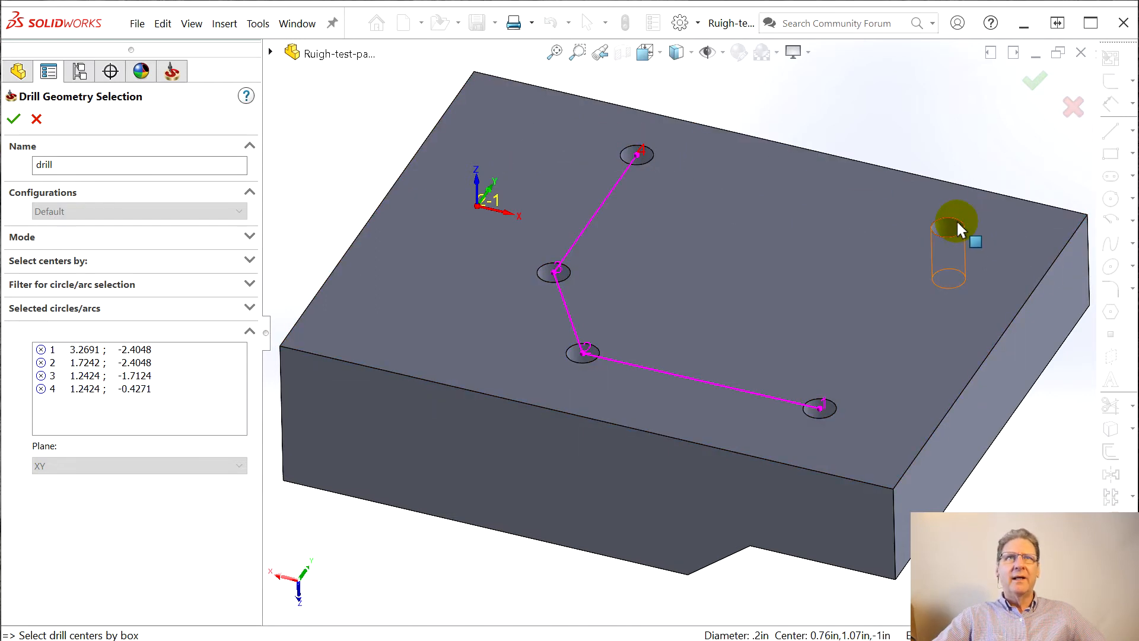
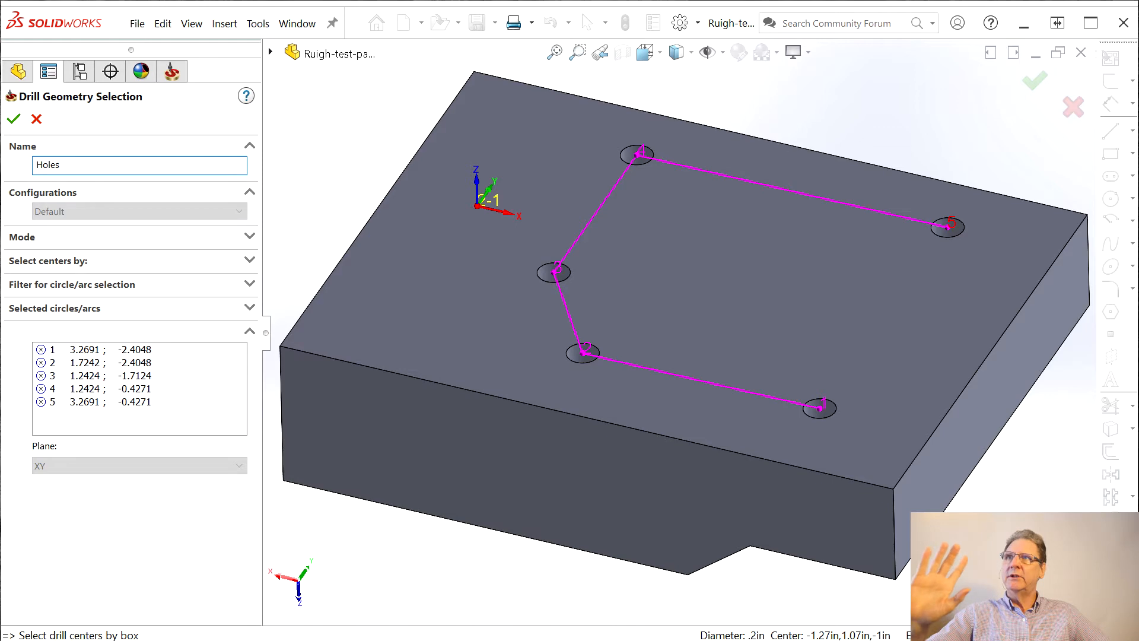
pyautogui.click(14, 121)
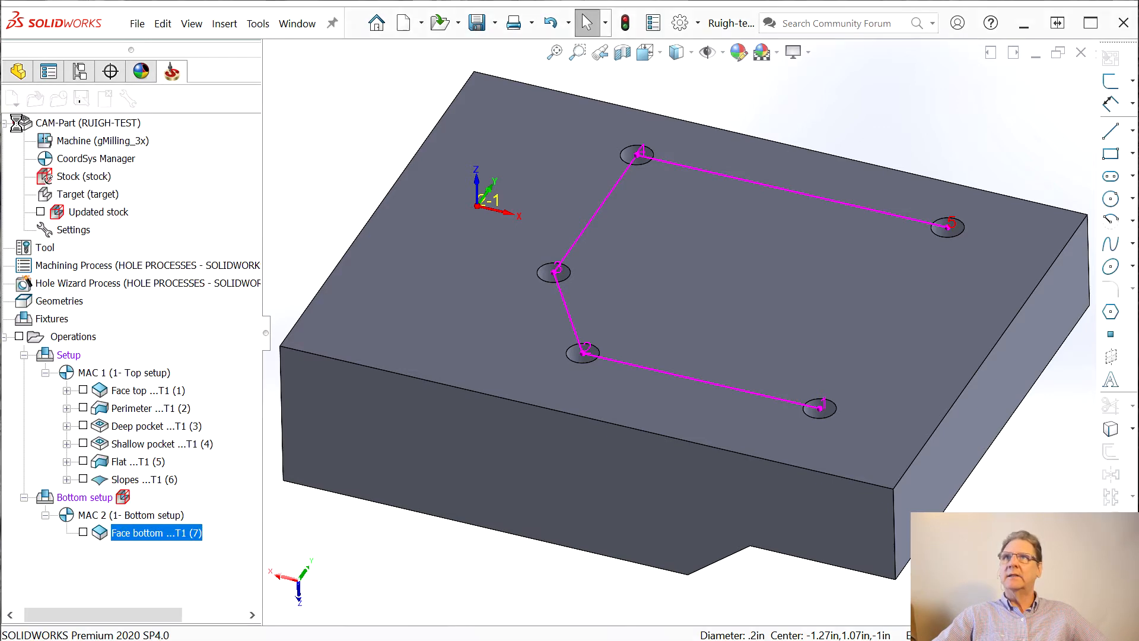
# Import the #2 Center Drill x 60° from the CENTERDRILLS library for the drilling operation.
pyautogui.click(180, 108)
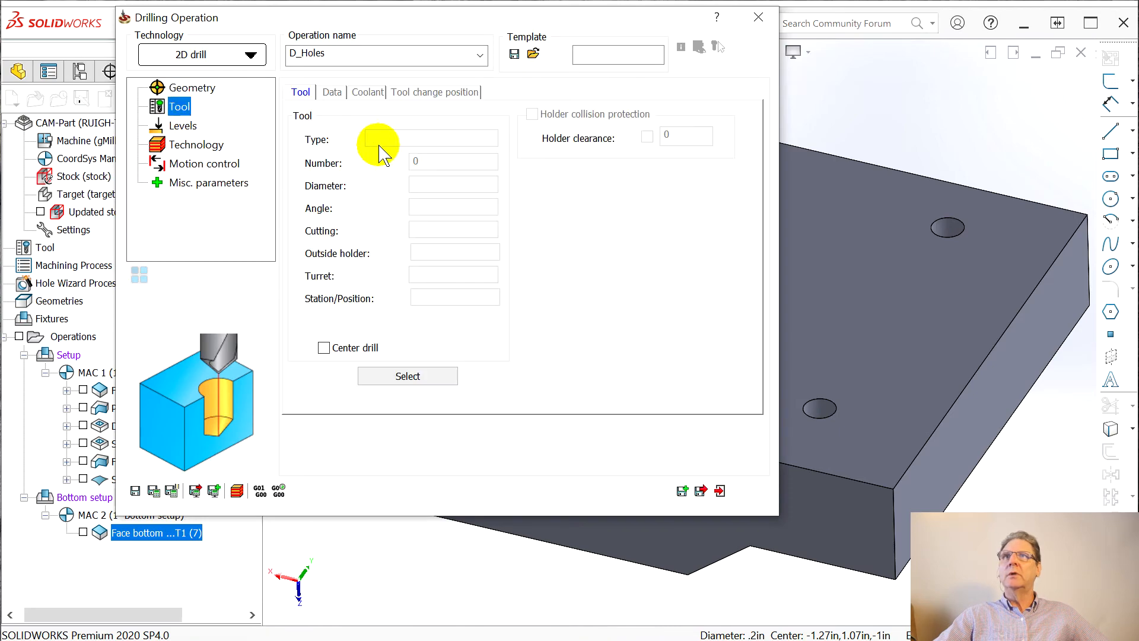
pyautogui.click(393, 377)
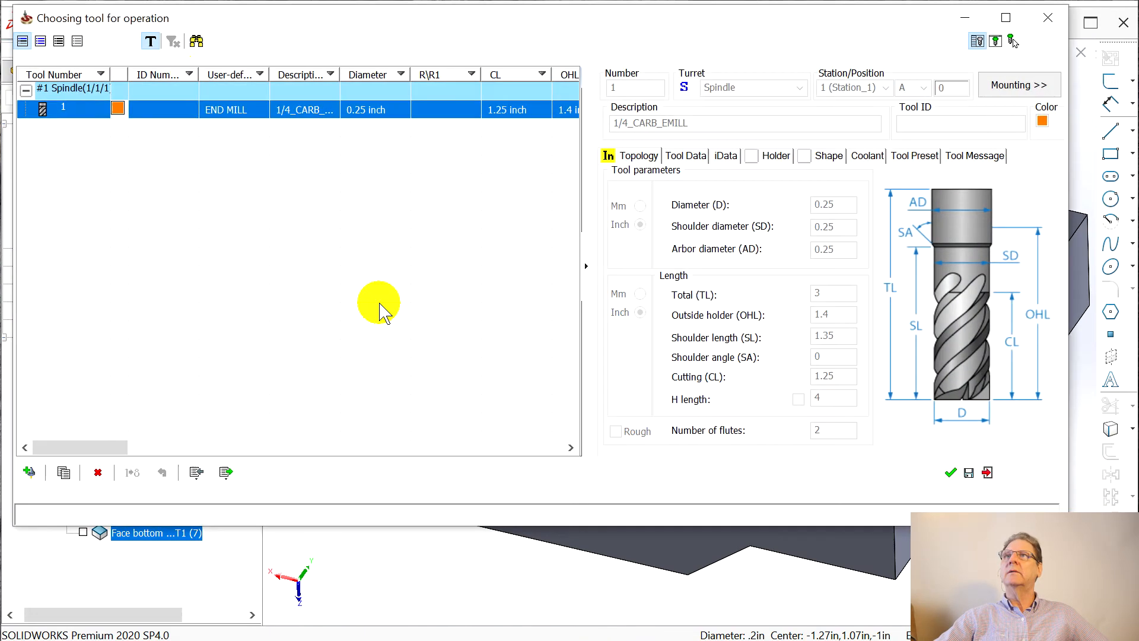
pyautogui.click(196, 473)
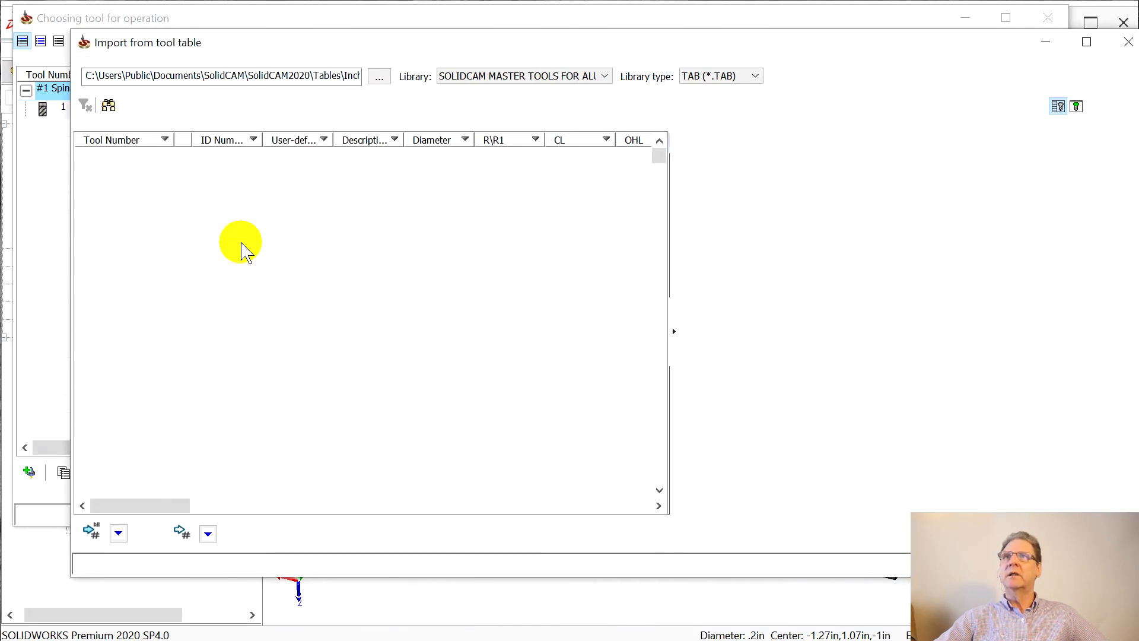
pyautogui.click(534, 76)
pyautogui.click(498, 88)
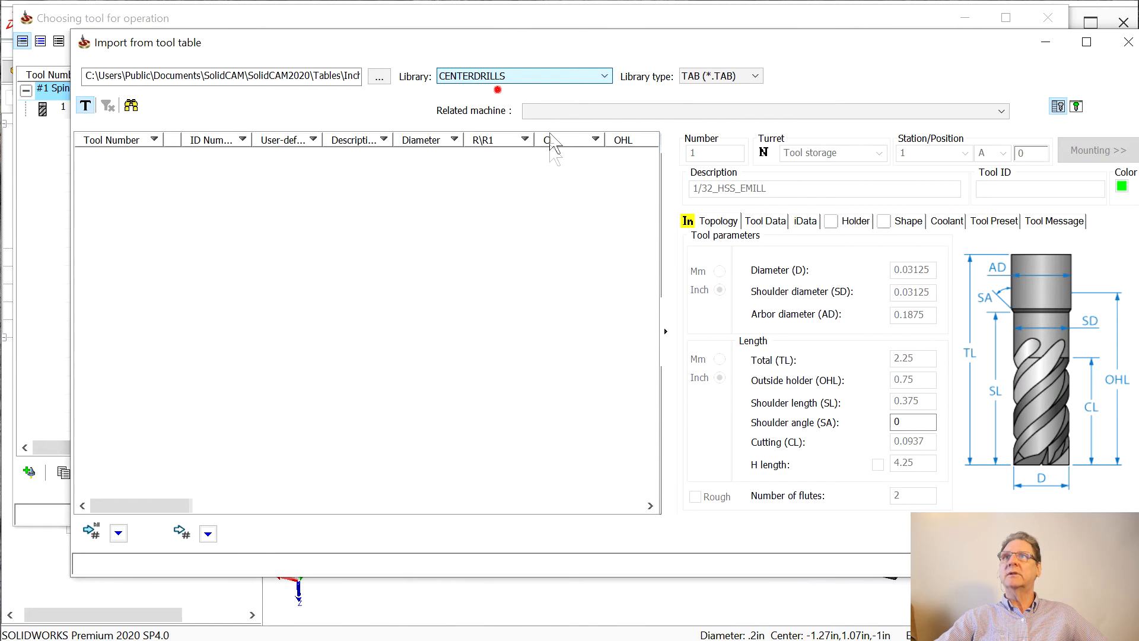
pyautogui.click(294, 195)
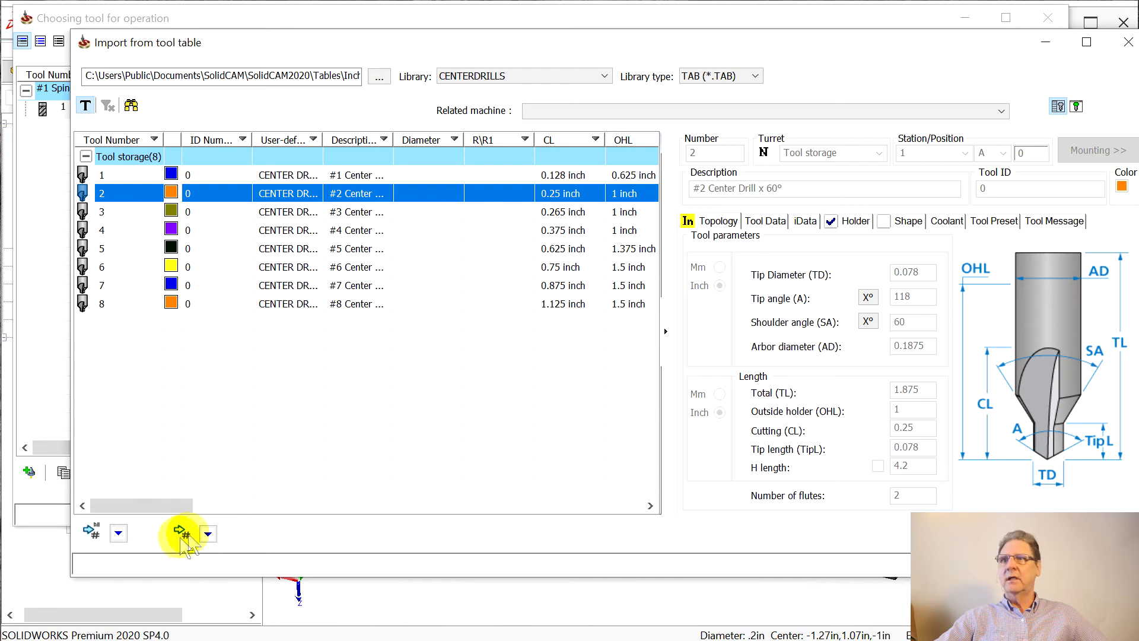
pyautogui.click(209, 535)
pyautogui.click(279, 575)
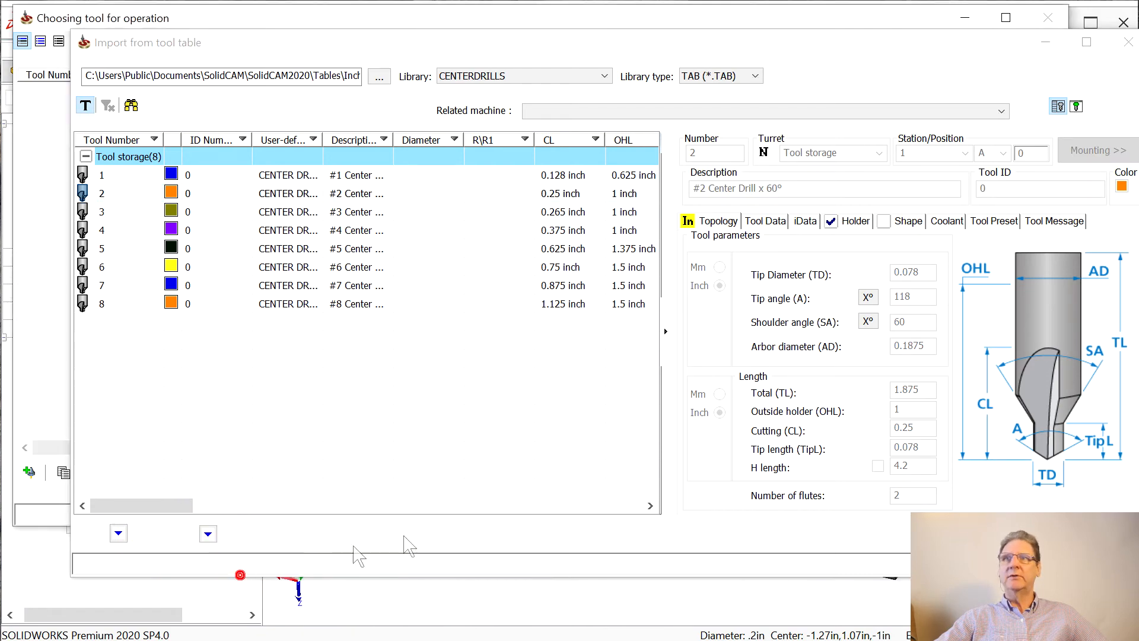
# Close the tool import and assign tool 2, the #2 center drill, to the drilling operation.
pyautogui.moveTo(789, 44); pyautogui.dragTo(542, 18)
pyautogui.click(840, 467)
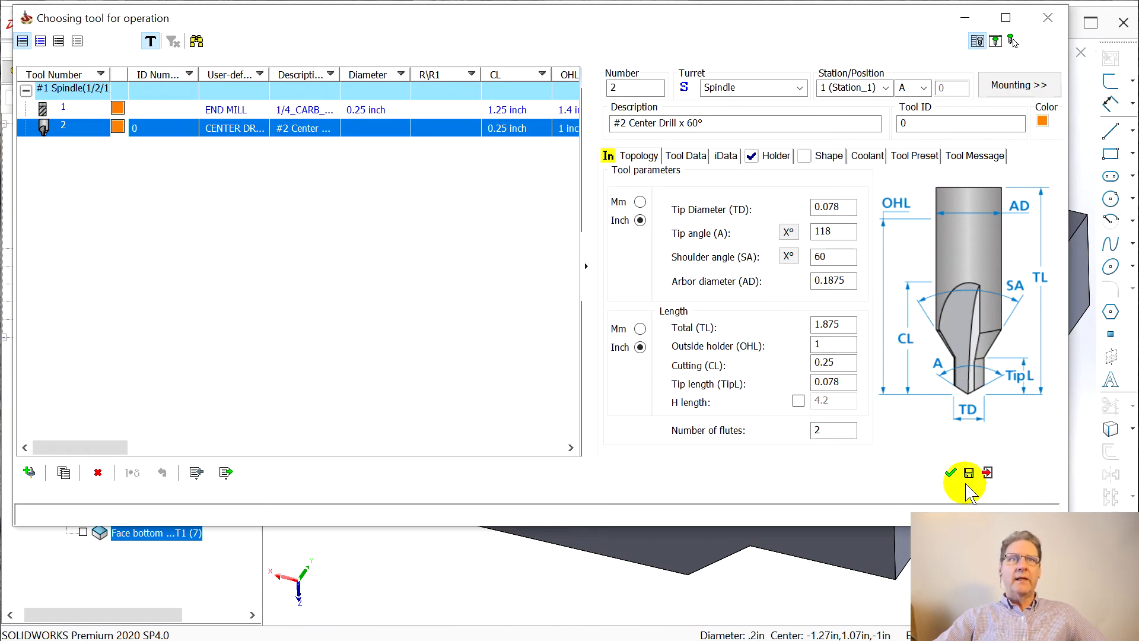
pyautogui.click(951, 473)
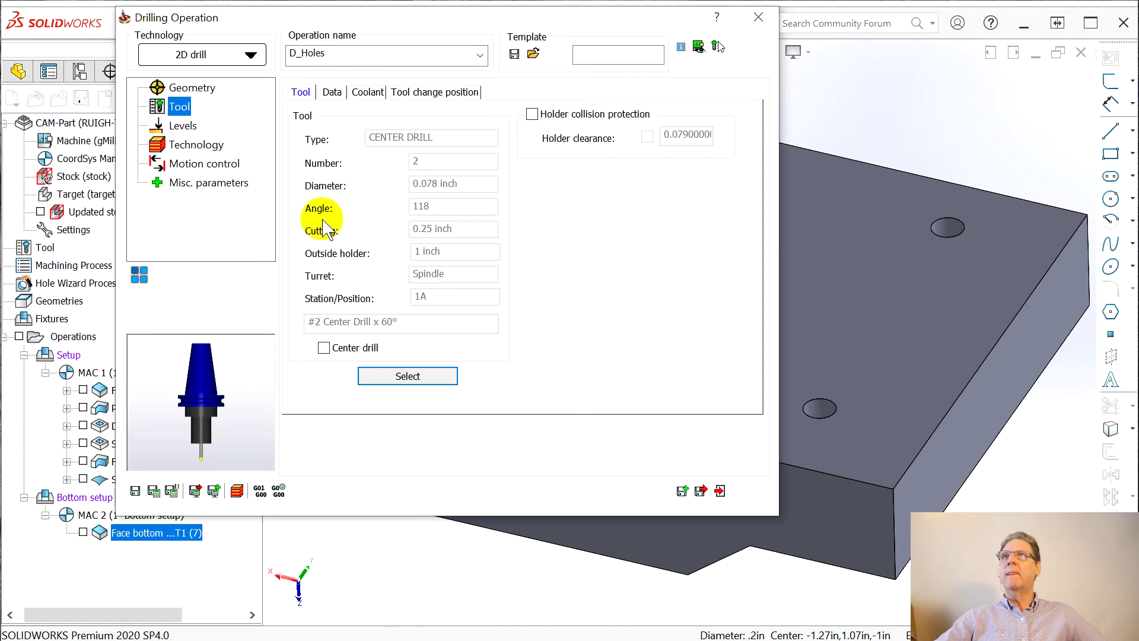
# Pick the part's bottom-side face as the upper level and set the drill depth to 0.25.
pyautogui.click(182, 125)
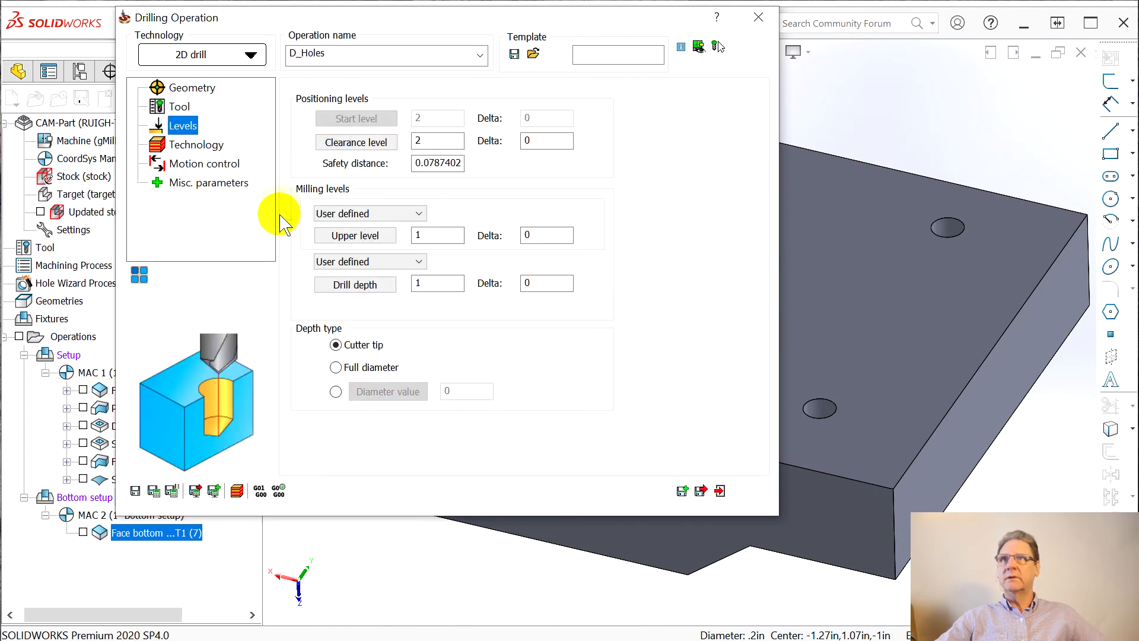
pyautogui.click(347, 235)
pyautogui.click(797, 291)
pyautogui.click(13, 120)
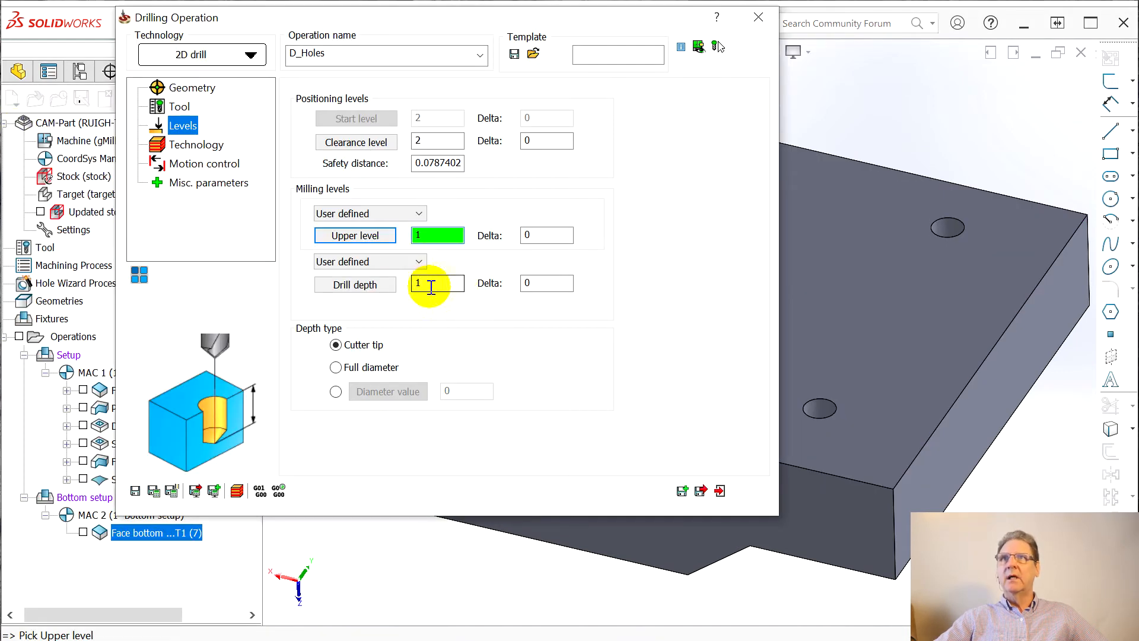
pyautogui.click(336, 287)
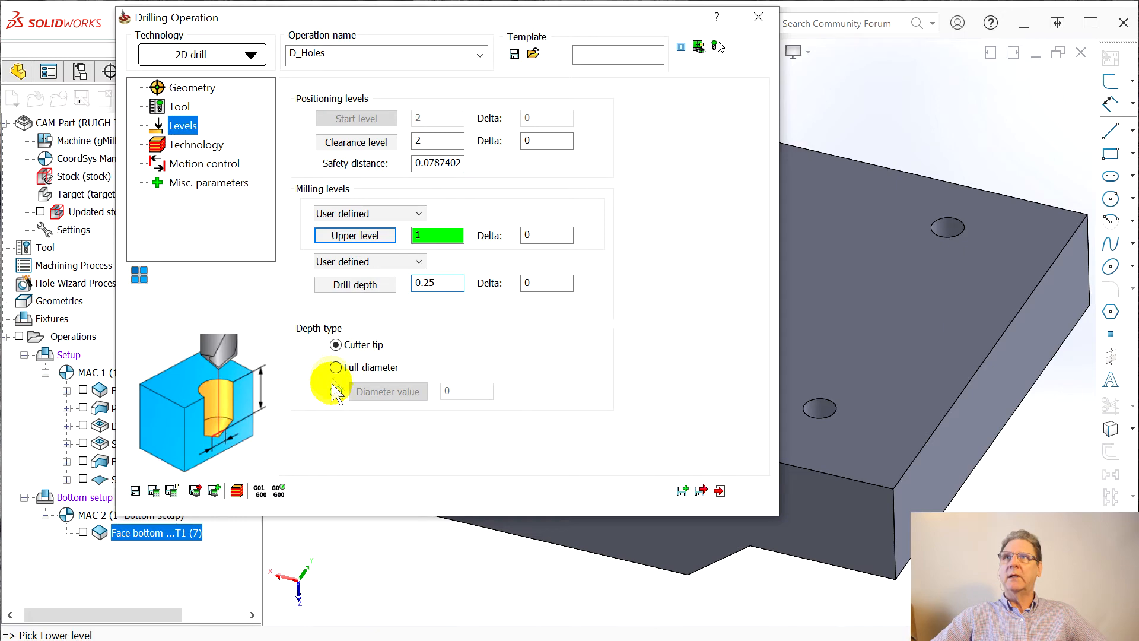
# Save and calculate the drilling operation with default sorting and the G81 cycle, check its toolpath, and close the operation.
pyautogui.click(198, 145)
pyautogui.moveTo(358, 34); pyautogui.dragTo(985, 20)
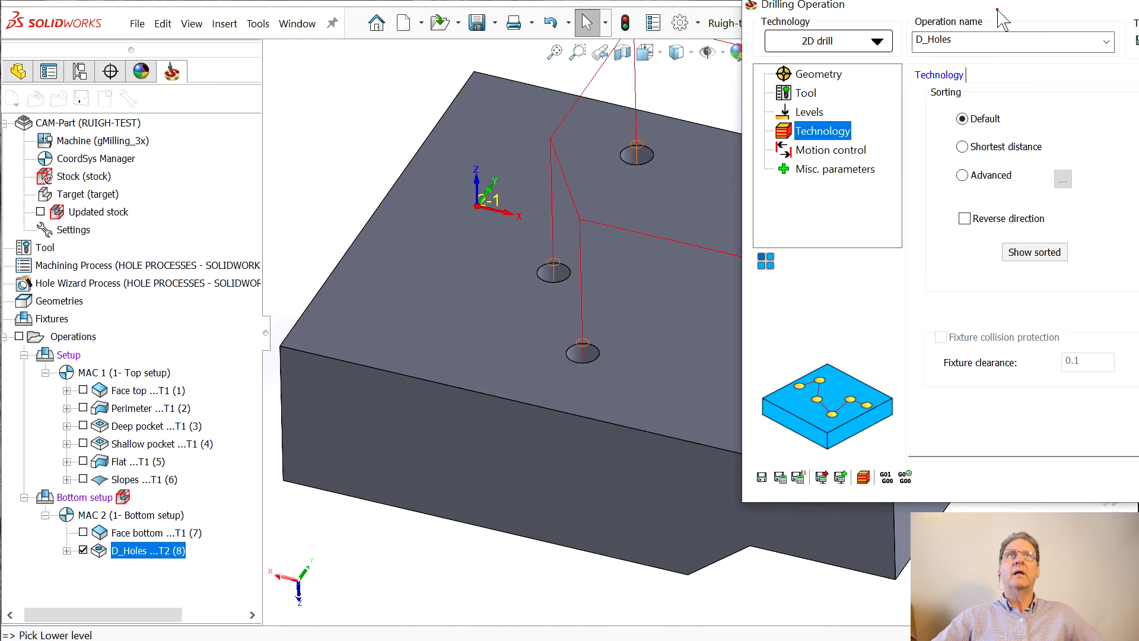
pyautogui.moveTo(998, 18); pyautogui.dragTo(525, 29)
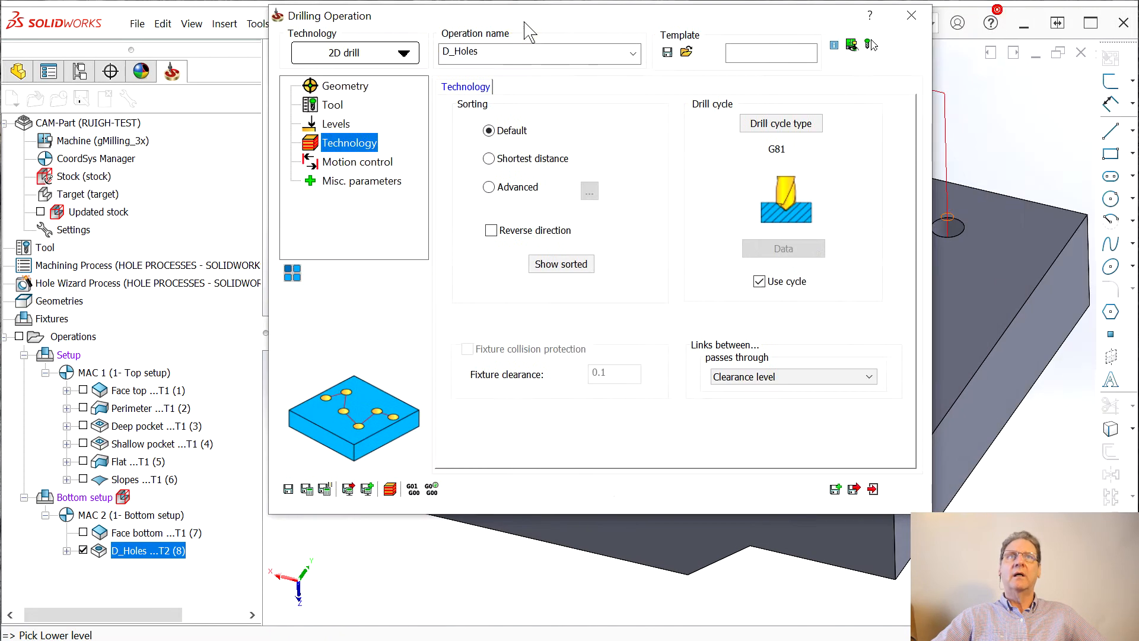
pyautogui.click(856, 488)
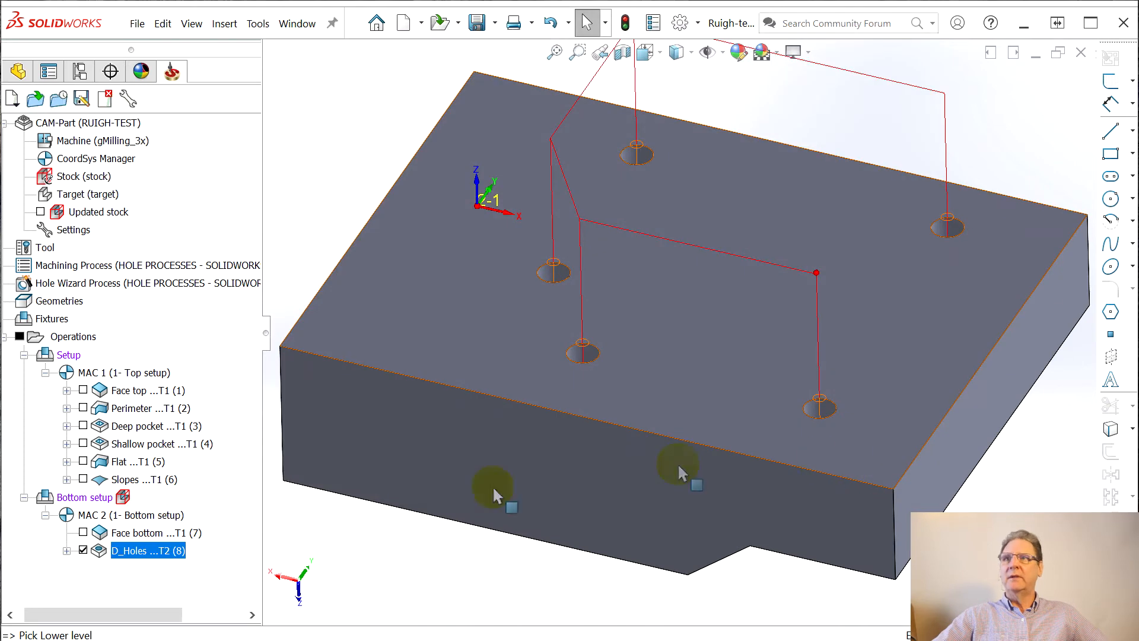
# Rename the drilling operation Centerdrills, save and close it, and hide its toolpath.
pyautogui.click(136, 550)
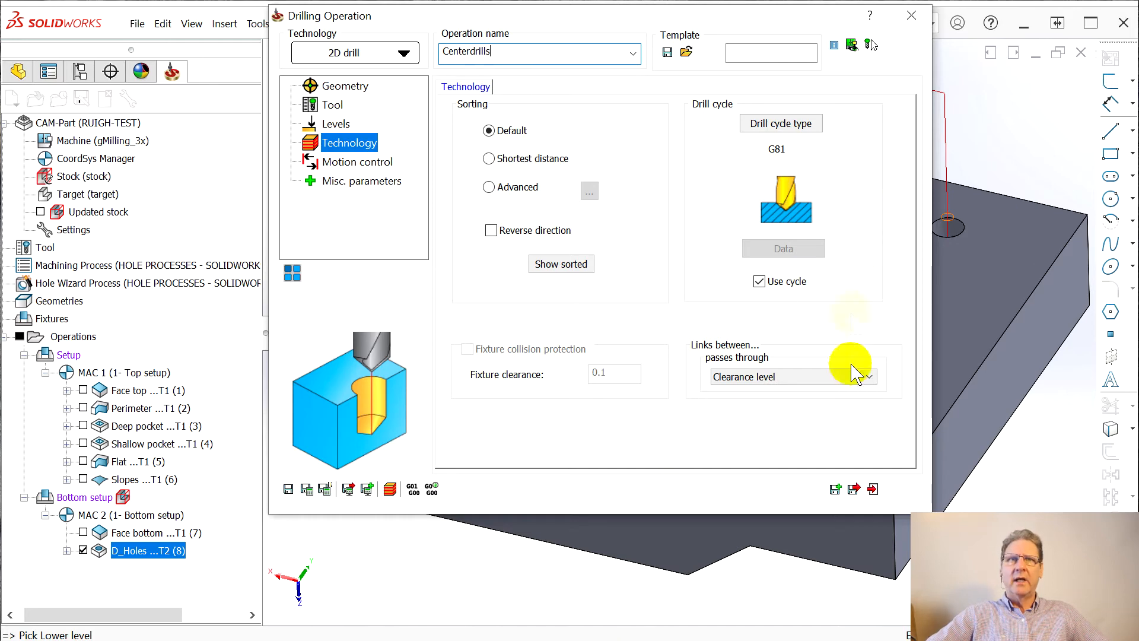
pyautogui.click(854, 490)
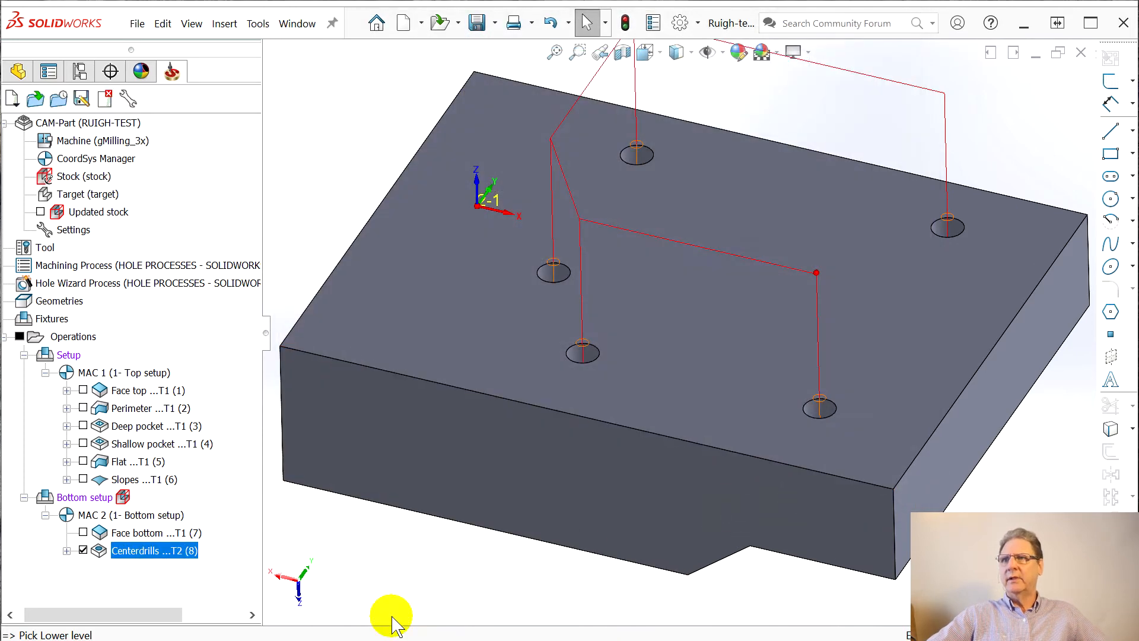
pyautogui.click(83, 550)
# Collapse the CAM-Part branch in the CAM tree.
pyautogui.rightClick(111, 552)
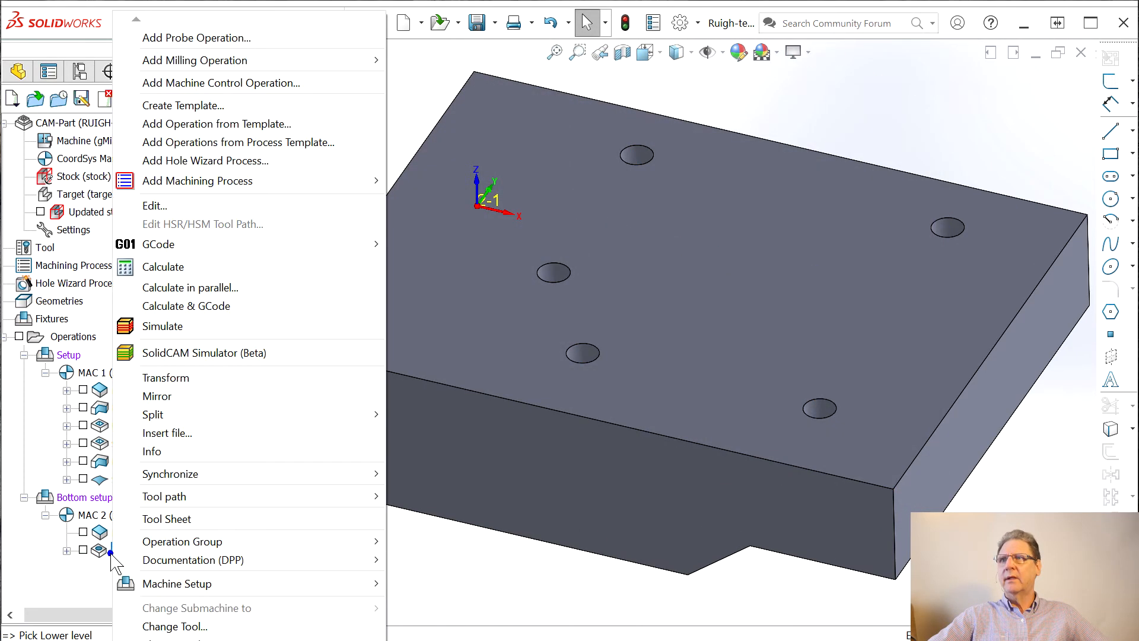
pyautogui.click(6, 123)
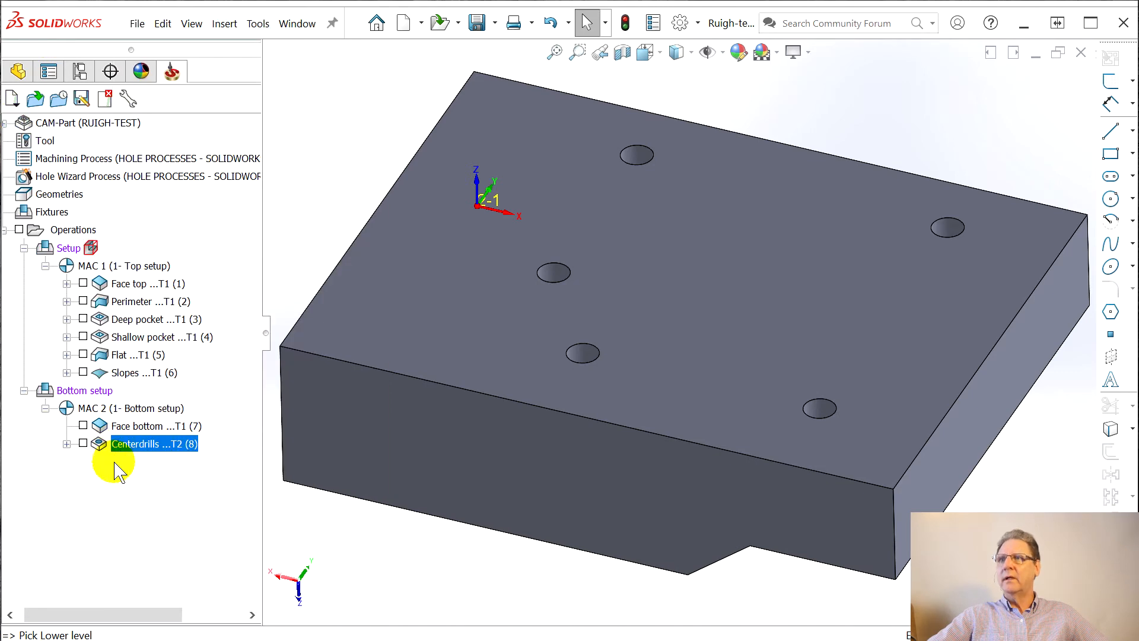
# Add a drilling operation after Centerdrills and load the SOLIDCAM MASTER TOOLS library to import a tool for it.
pyautogui.rightClick(116, 445)
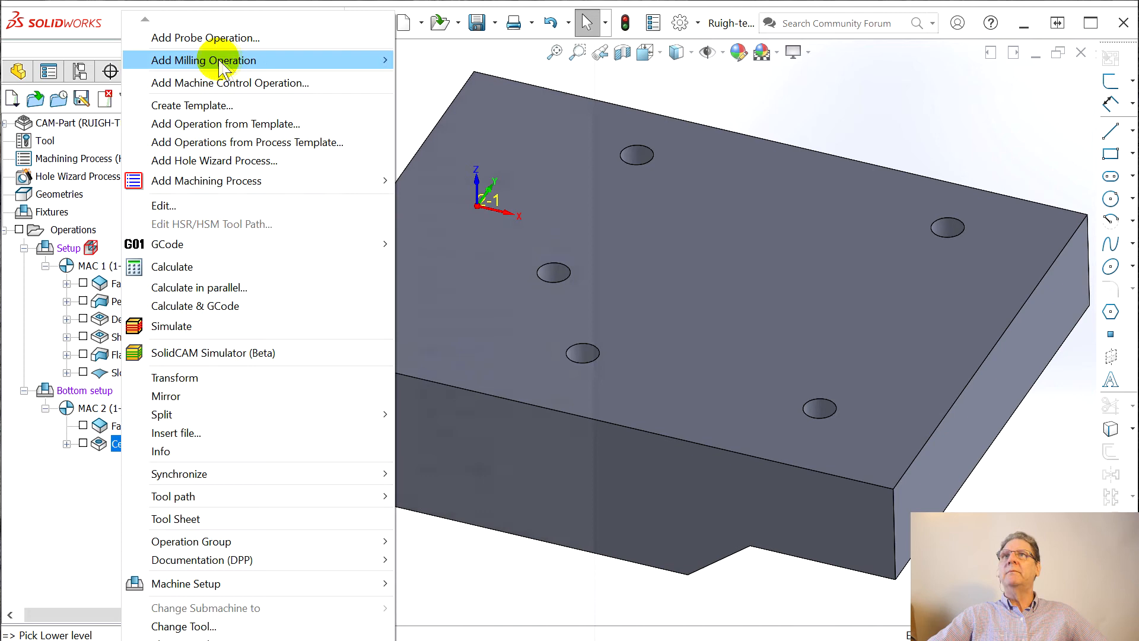
pyautogui.moveTo(228, 63)
pyautogui.click(456, 162)
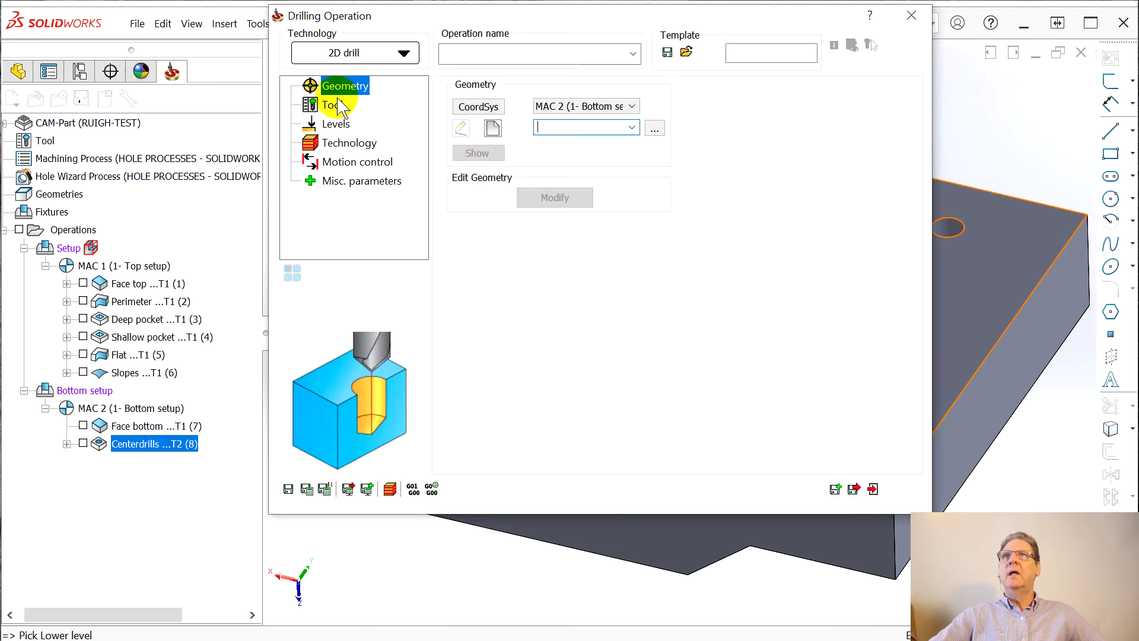
pyautogui.click(334, 105)
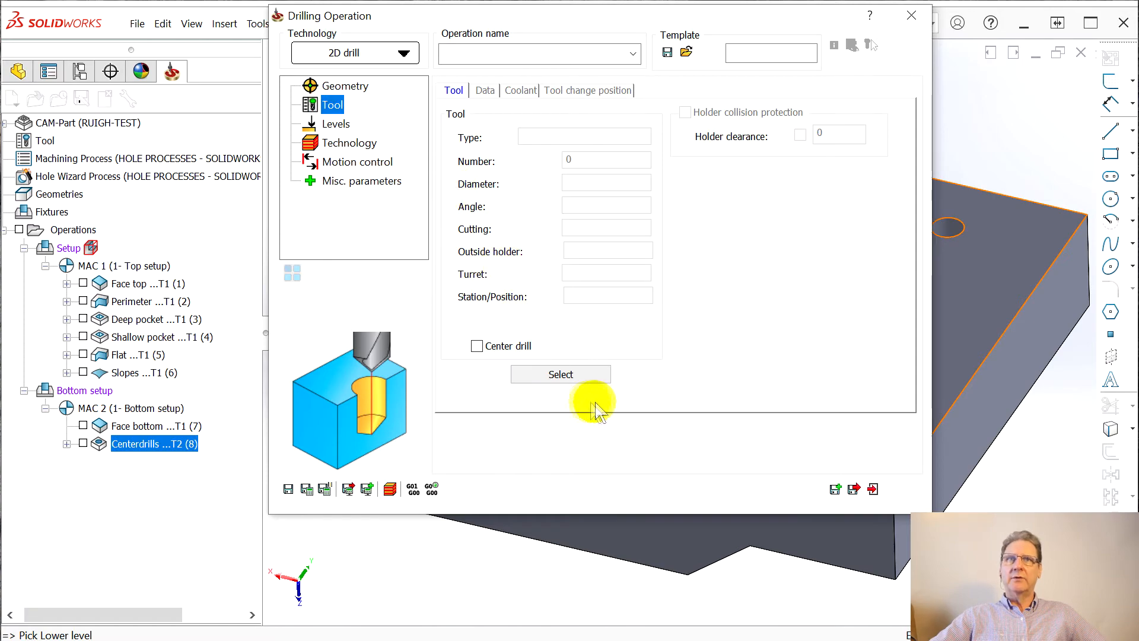
pyautogui.click(540, 377)
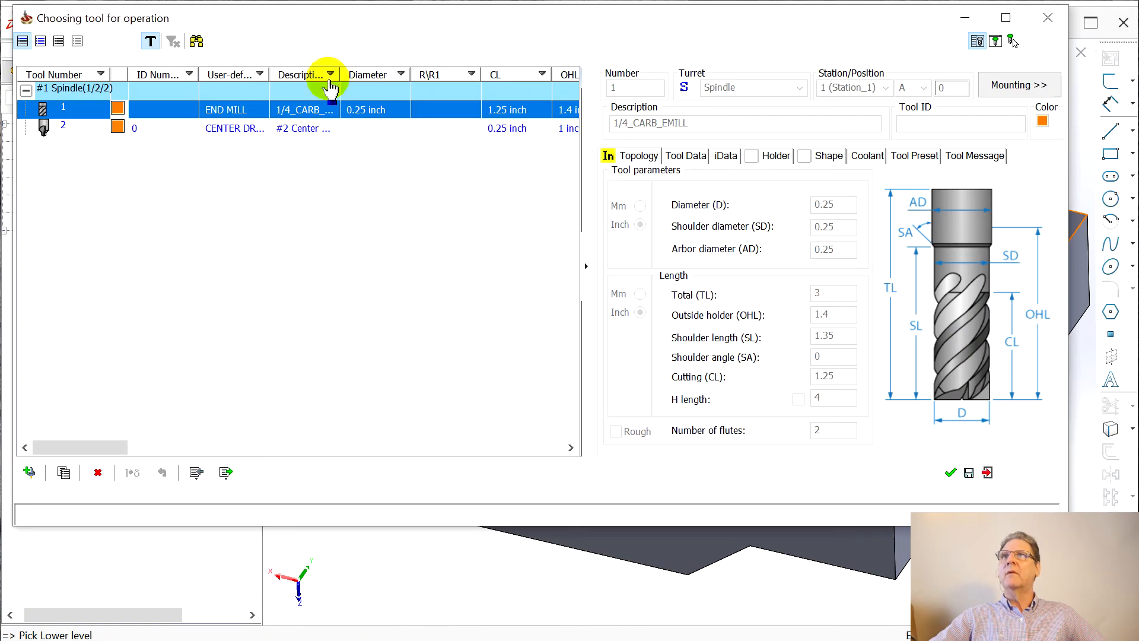
pyautogui.click(196, 471)
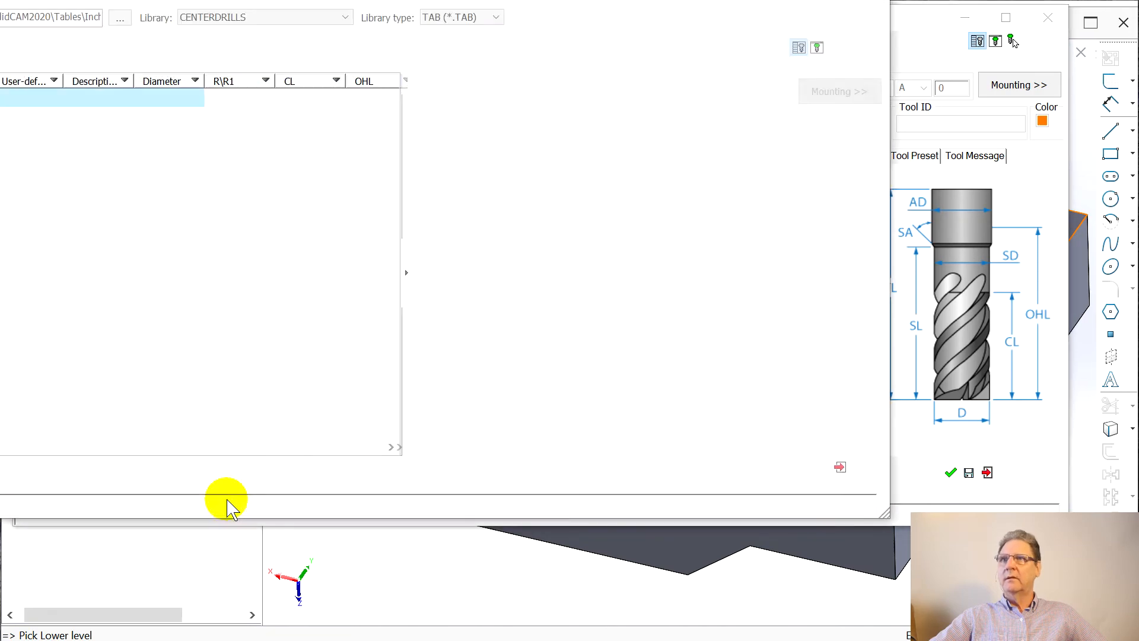
pyautogui.moveTo(397, 0); pyautogui.dragTo(600, 18)
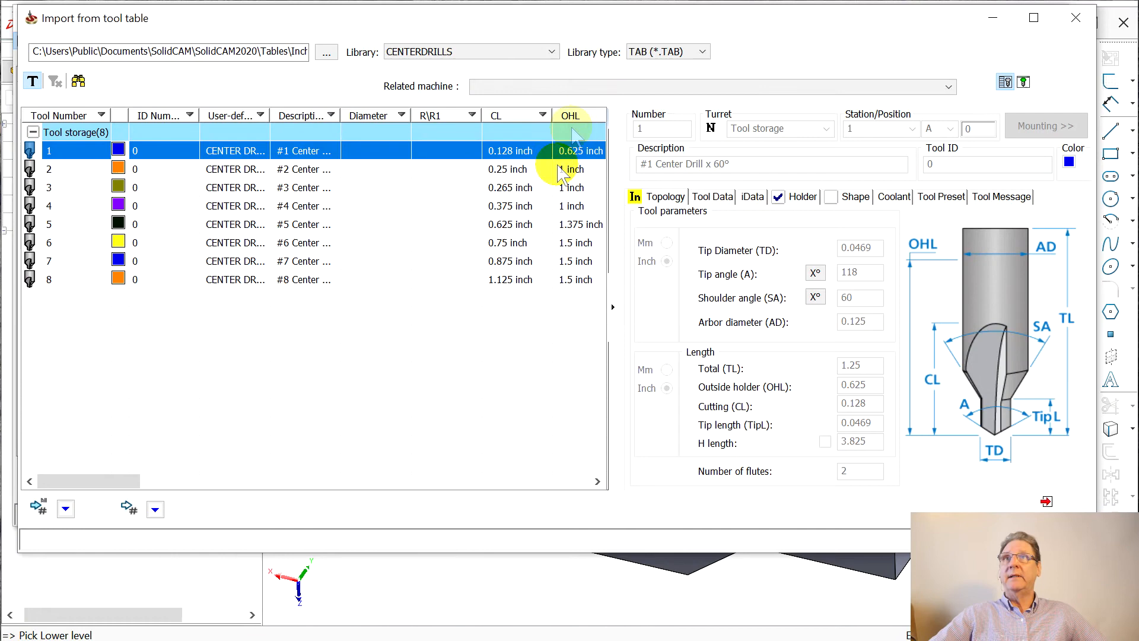
pyautogui.click(415, 51)
pyautogui.click(444, 122)
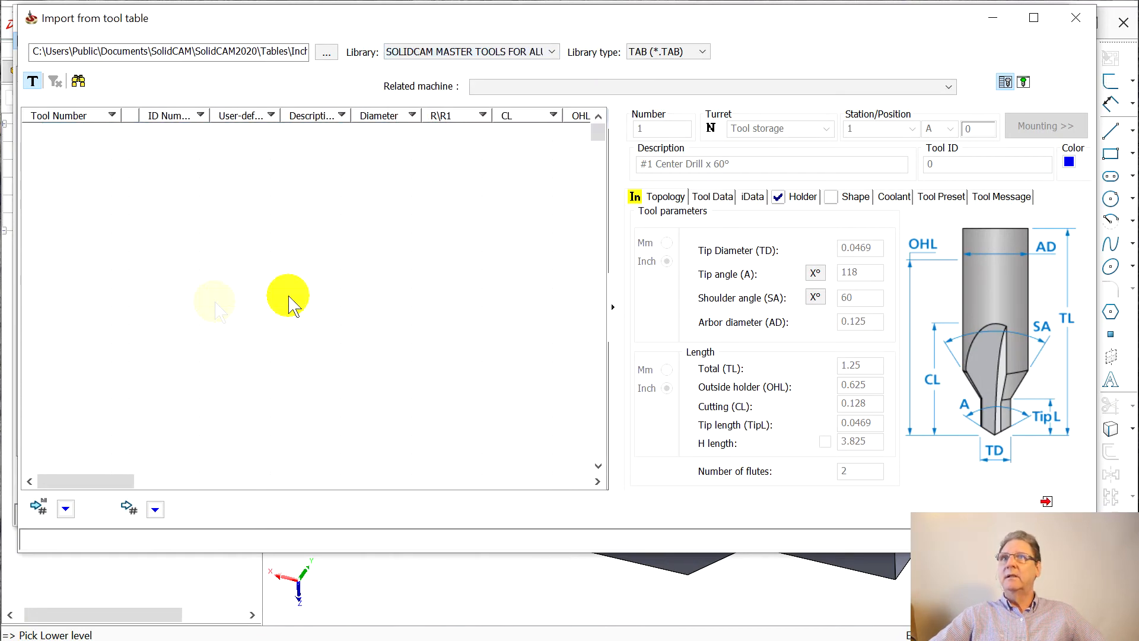
# Import the 0.201 inch #7_CARB_DRILL (library tool 384) to the next free tool number and assign it to the operation.
pyautogui.click(598, 132)
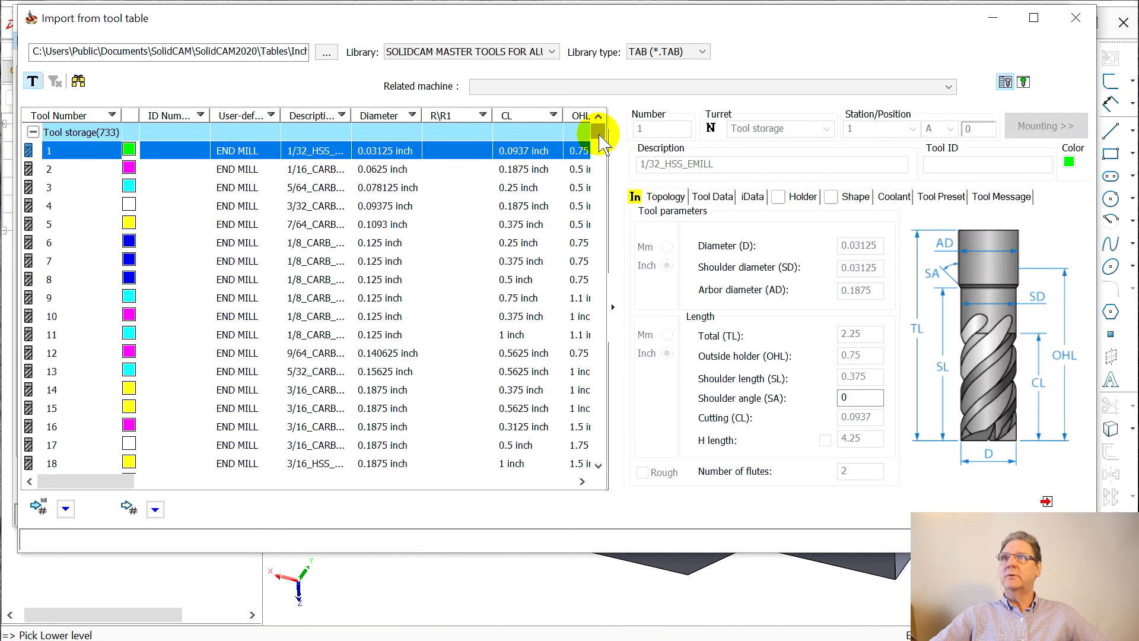
pyautogui.scroll(-20, 215, 324)
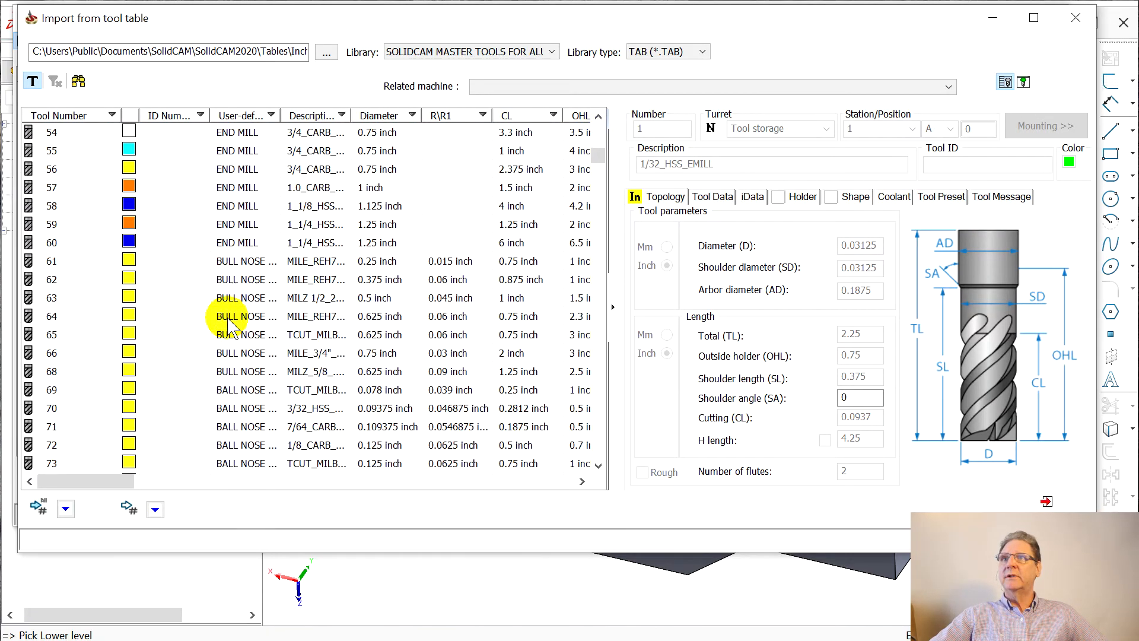
pyautogui.scroll(-5, 231, 330)
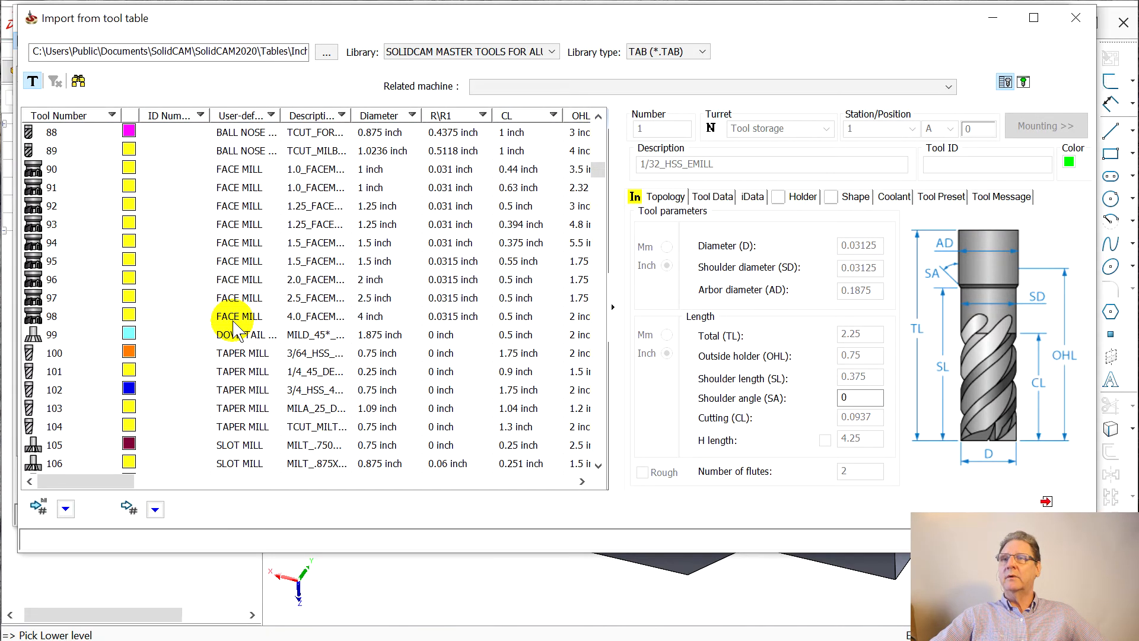
pyautogui.scroll(-20, 235, 328)
pyautogui.scroll(-12, 255, 332)
pyautogui.scroll(-20, 251, 333)
pyautogui.scroll(-15, 255, 335)
pyautogui.scroll(-11, 257, 339)
pyautogui.scroll(-6, 257, 340)
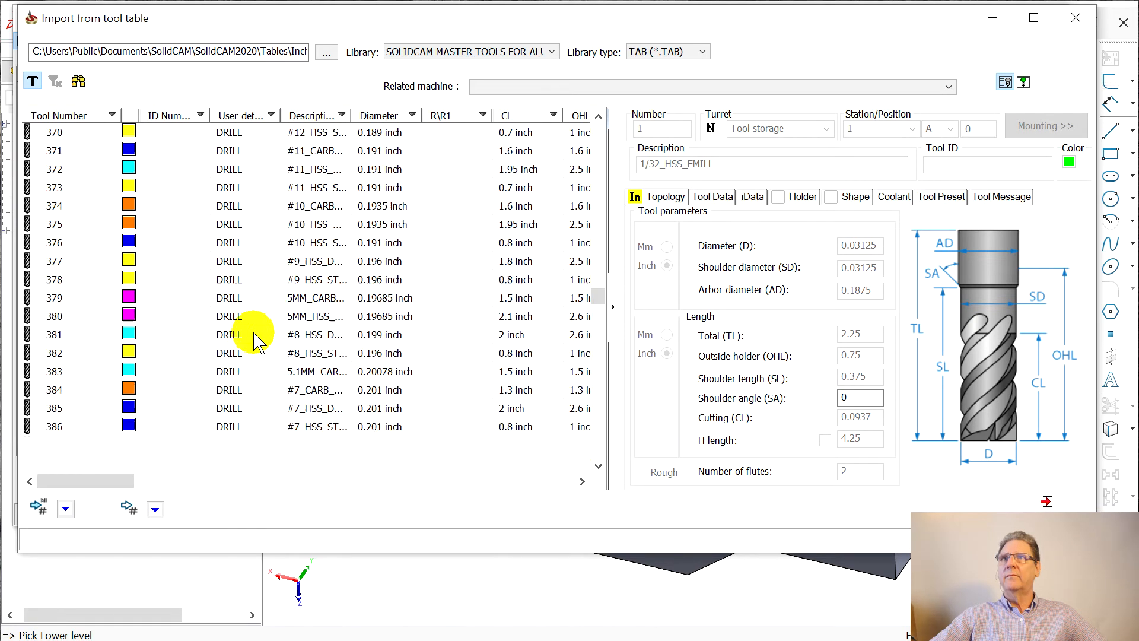
pyautogui.click(291, 396)
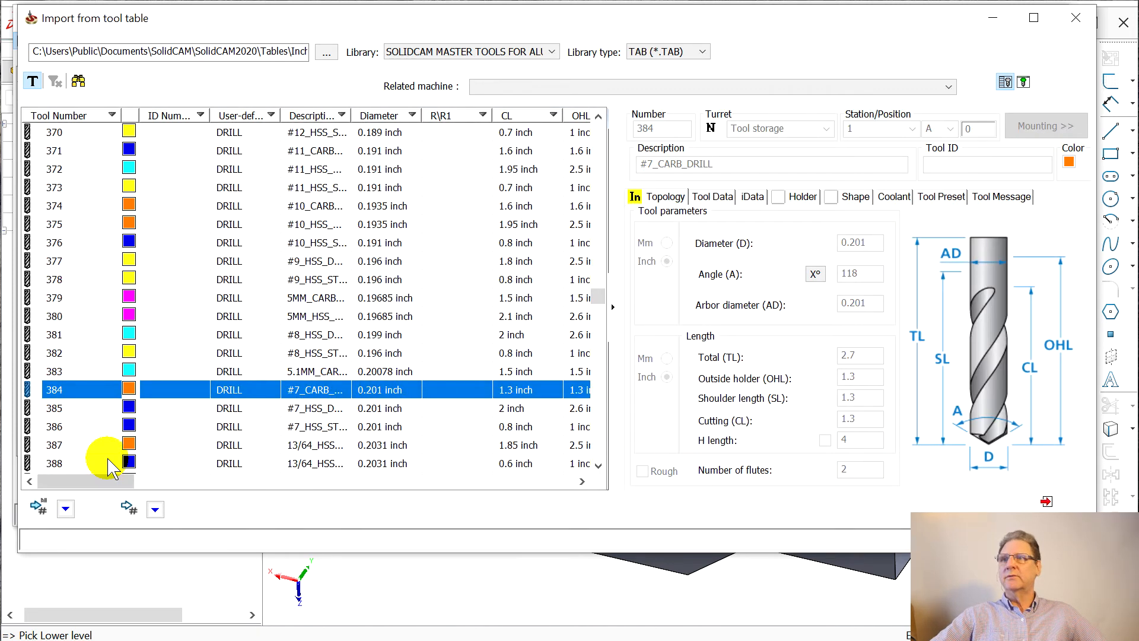
pyautogui.click(156, 510)
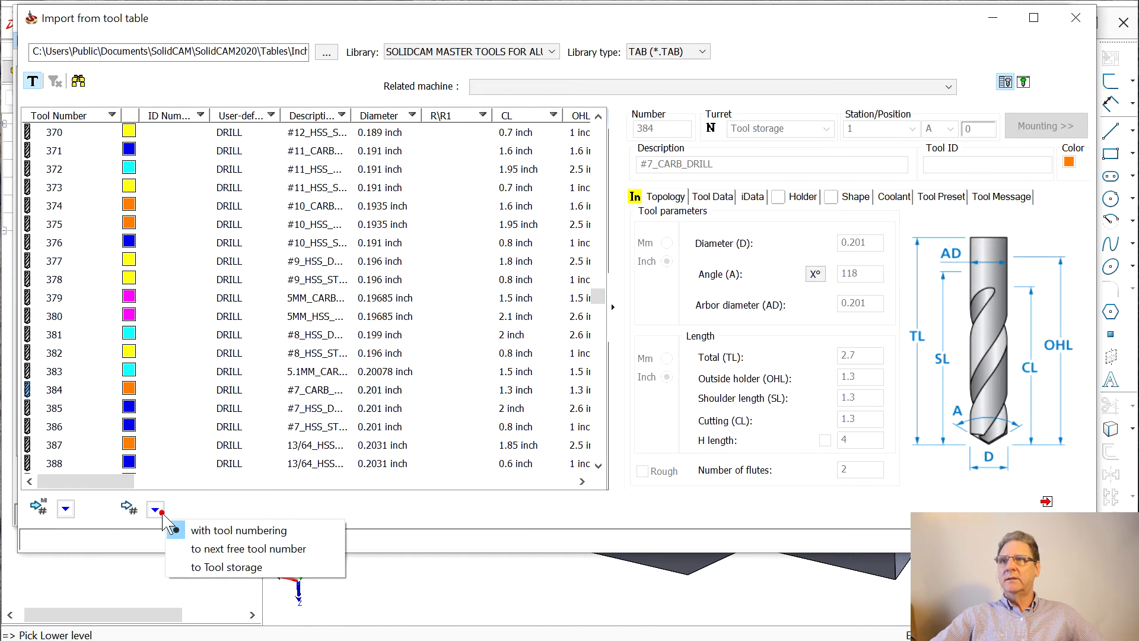
pyautogui.click(205, 550)
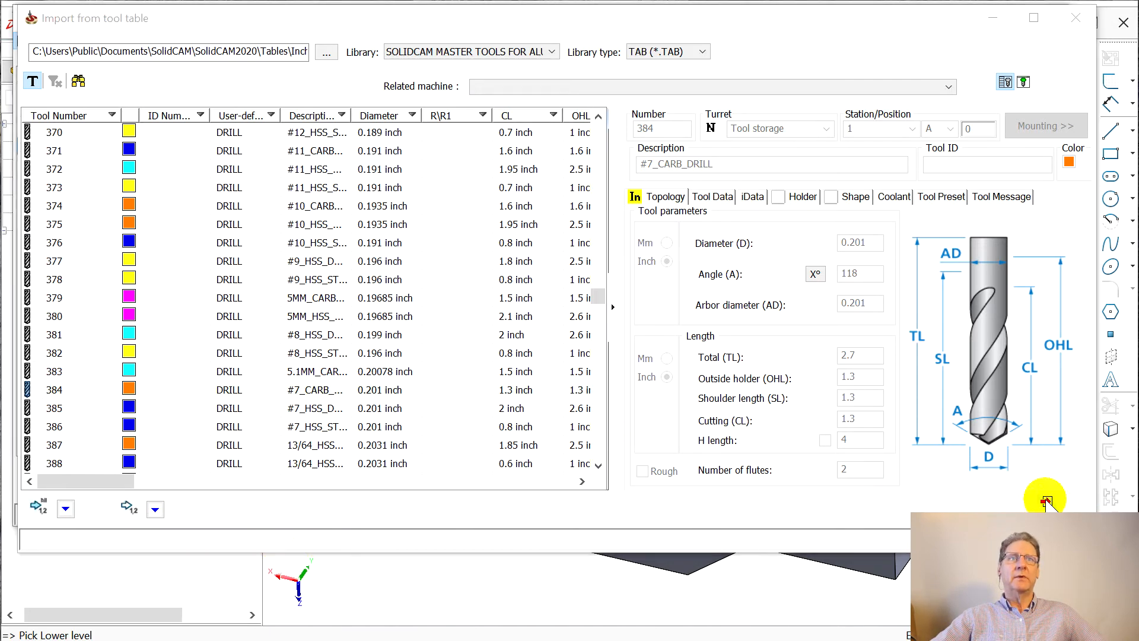
pyautogui.click(1047, 503)
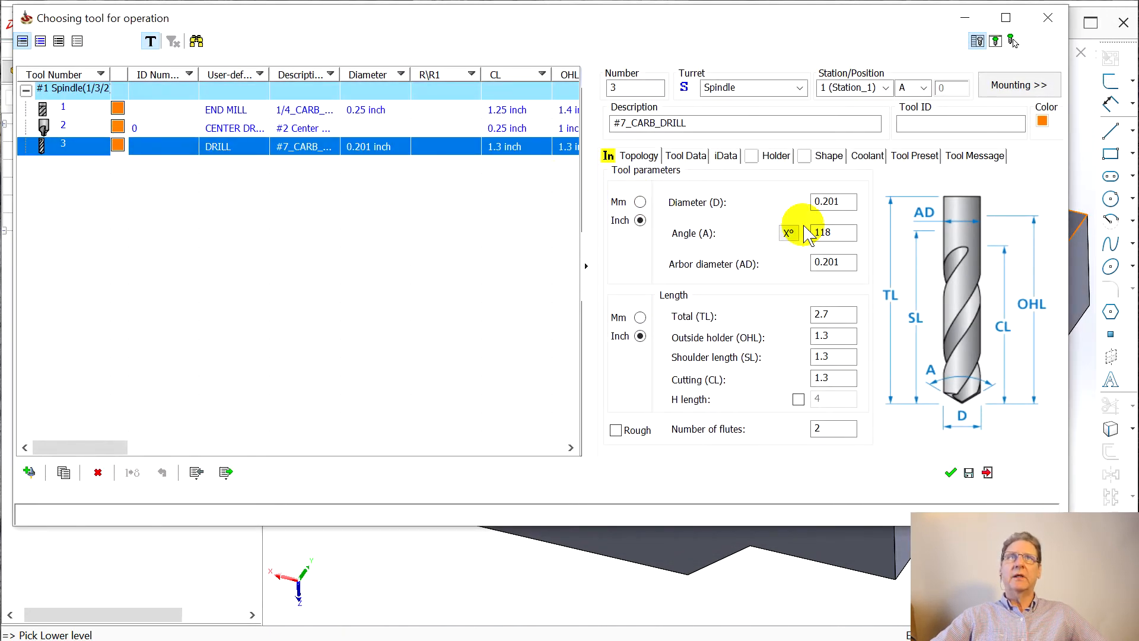
pyautogui.click(951, 472)
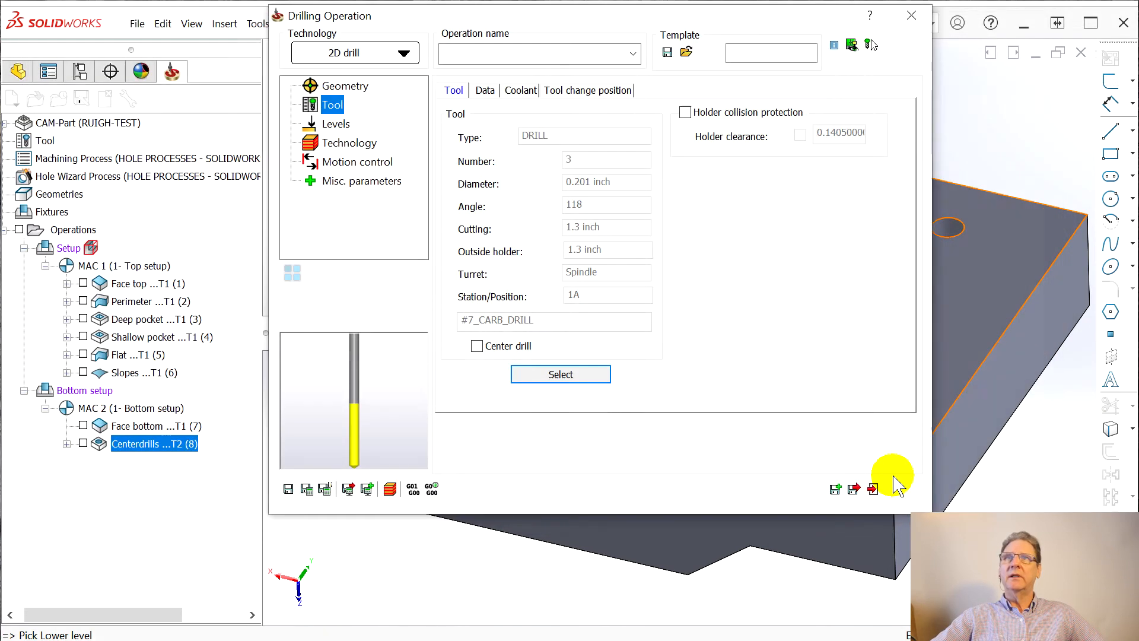
# Set the operation's drill depth to 0.44 and choose the peck drill cycle.
pyautogui.click(333, 123)
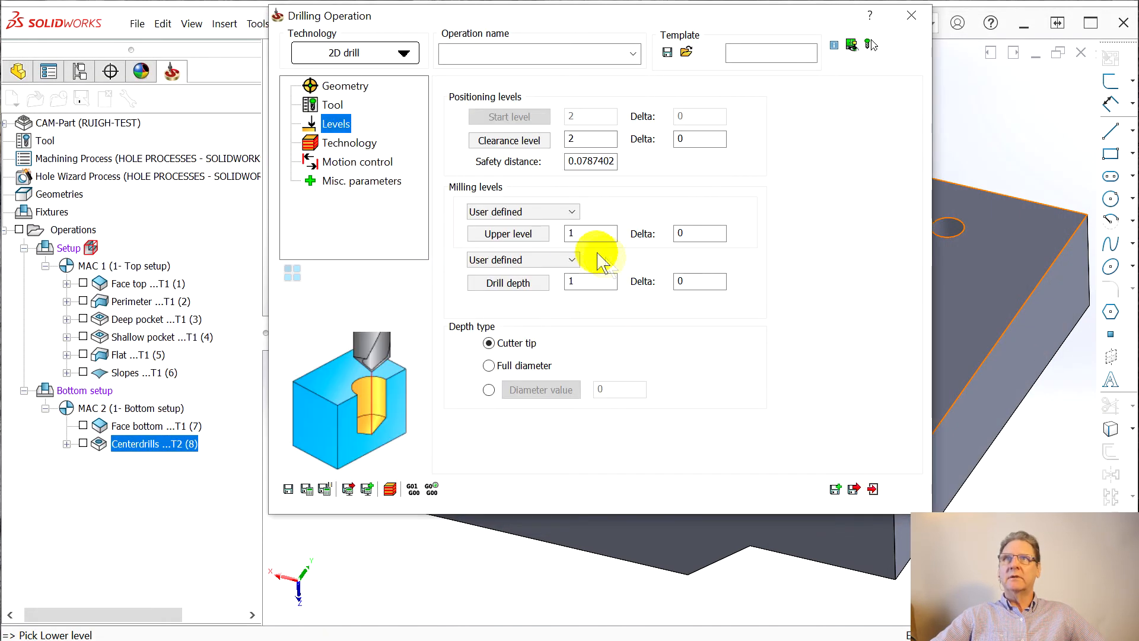
pyautogui.click(599, 283)
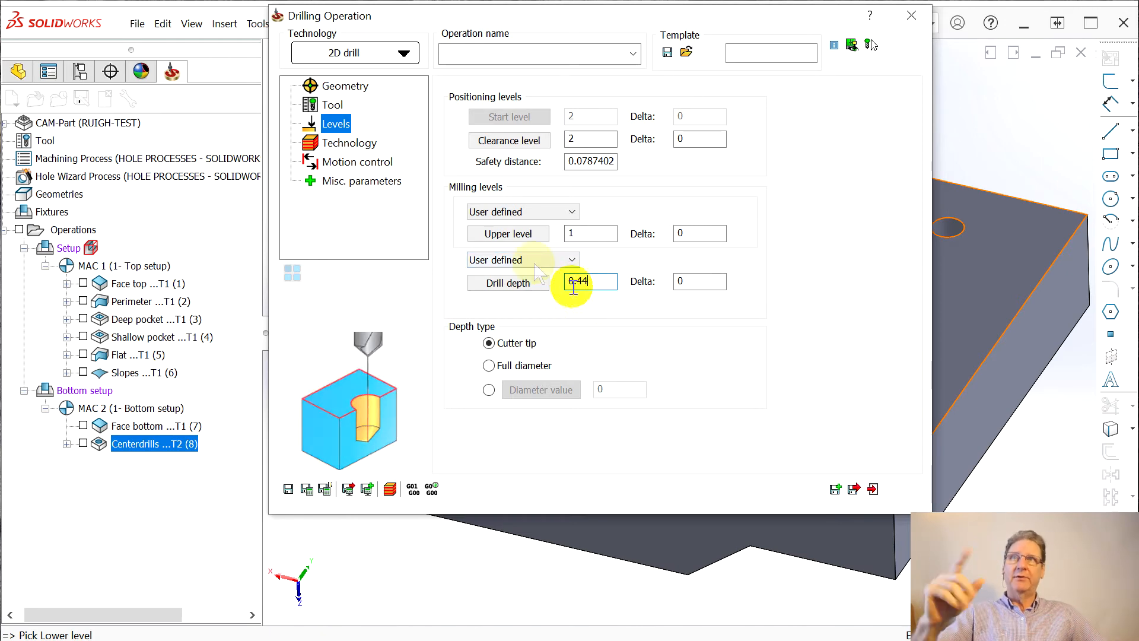
pyautogui.click(337, 146)
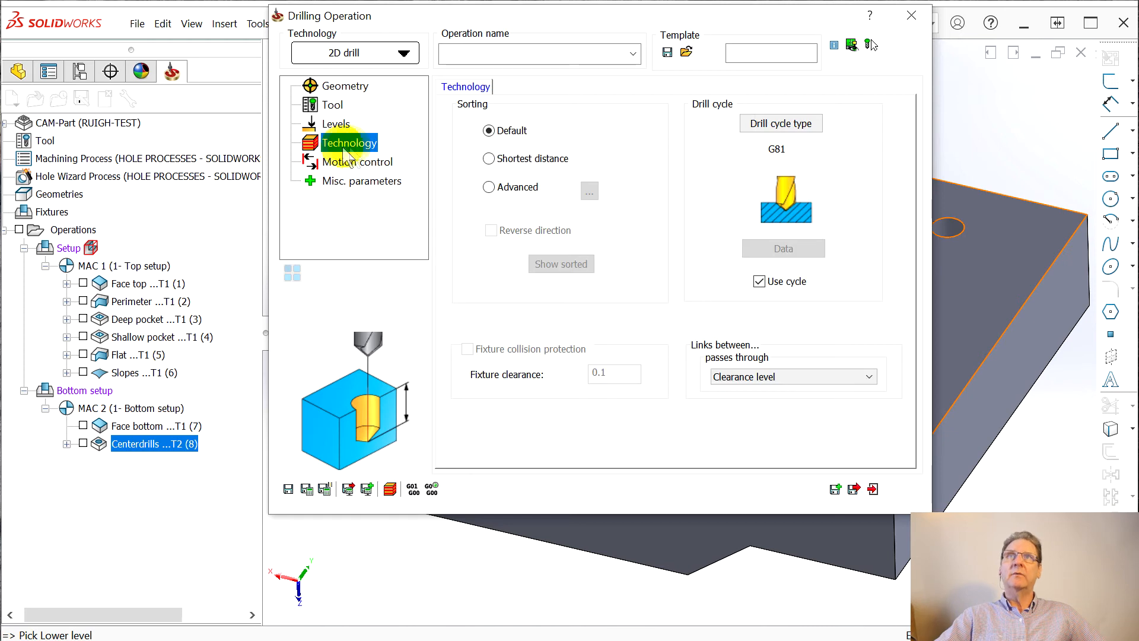
pyautogui.click(771, 124)
pyautogui.click(614, 231)
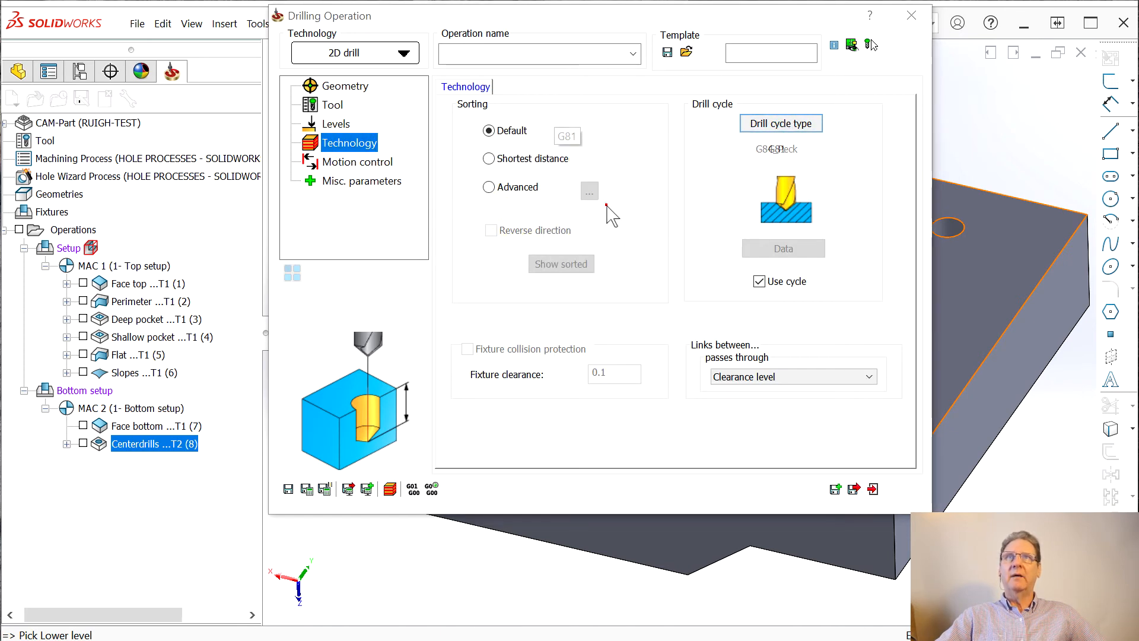
# Try to save and calculate the drilling operation.
pyautogui.click(341, 167)
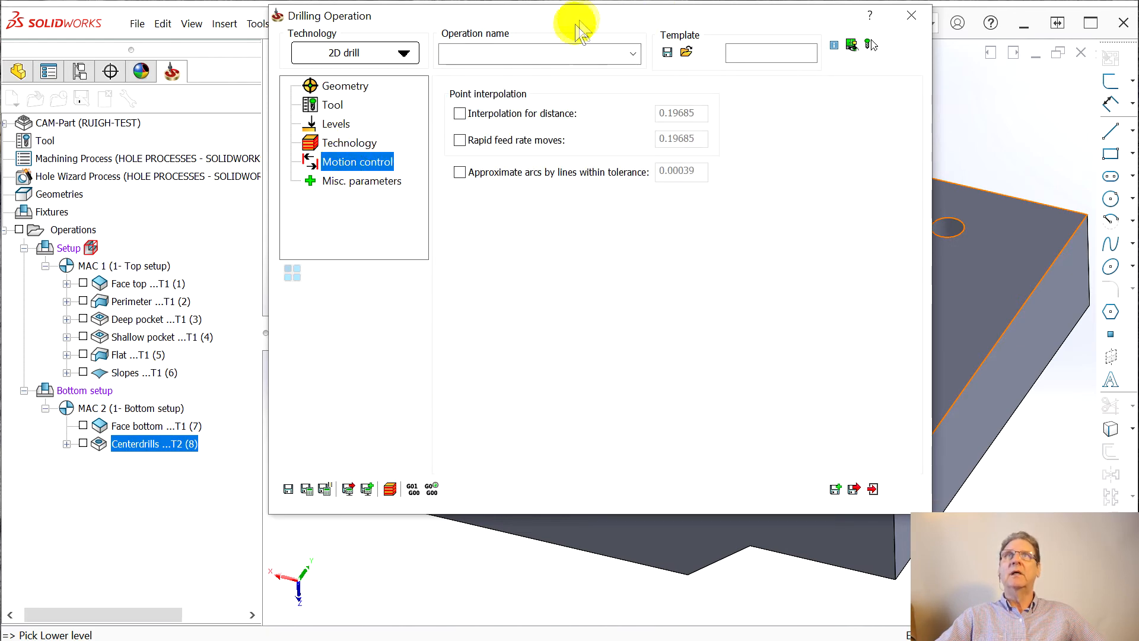
pyautogui.moveTo(546, 20); pyautogui.dragTo(1011, 16)
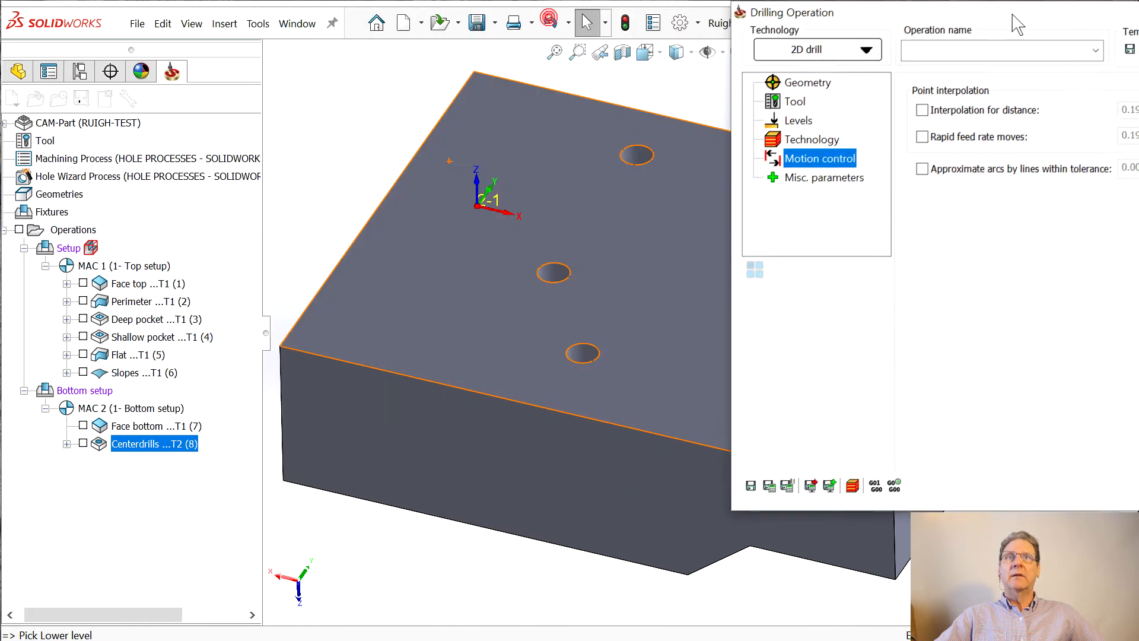
pyautogui.click(791, 487)
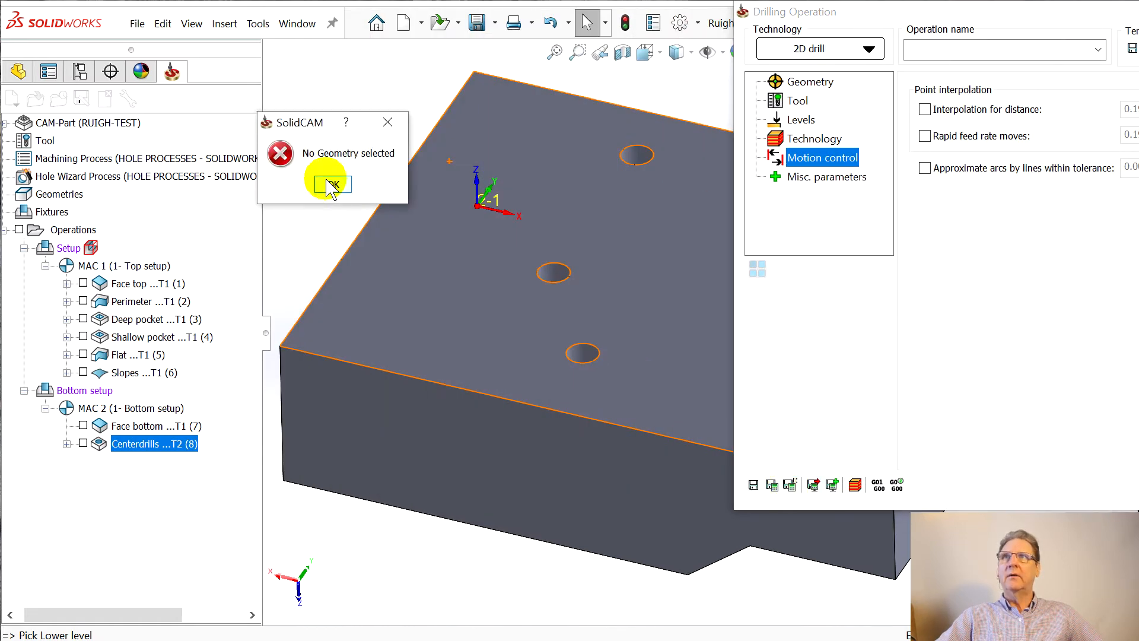
pyautogui.click(332, 185)
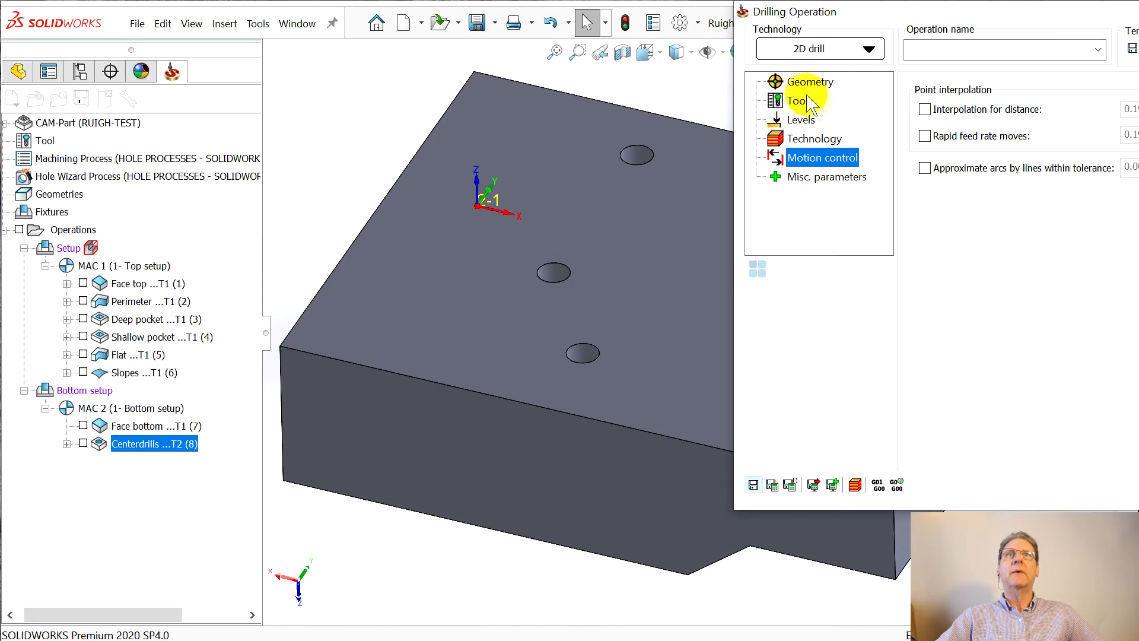
# Assign the existing Holes geometry to the drilling operation, then save and calculate it.
pyautogui.moveTo(839, 13); pyautogui.dragTo(318, 34)
pyautogui.click(300, 95)
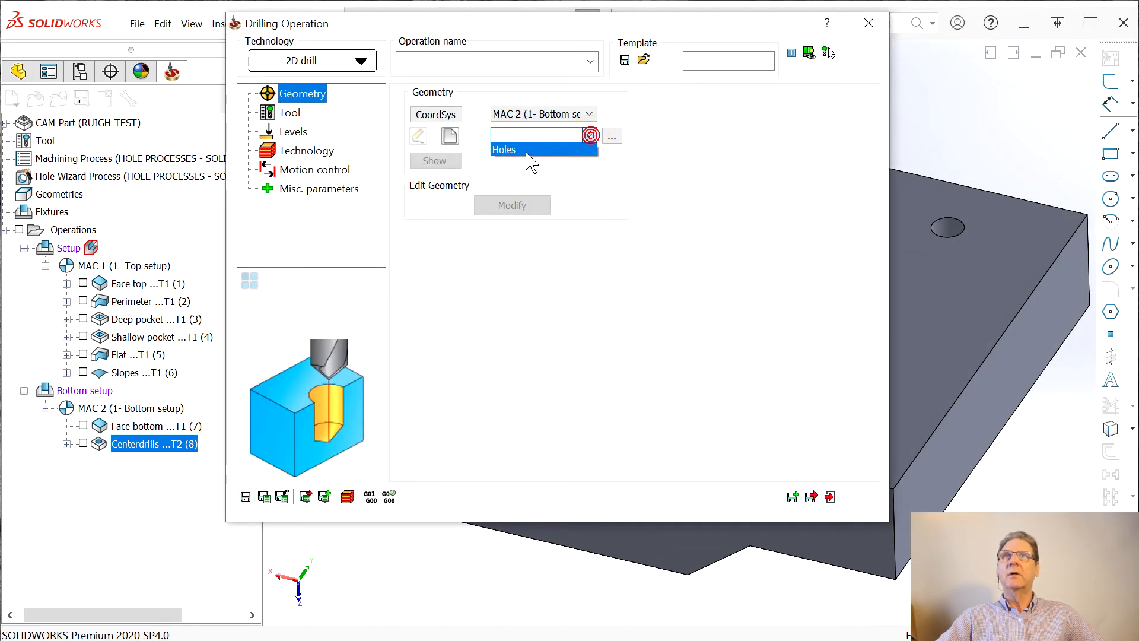
pyautogui.click(513, 146)
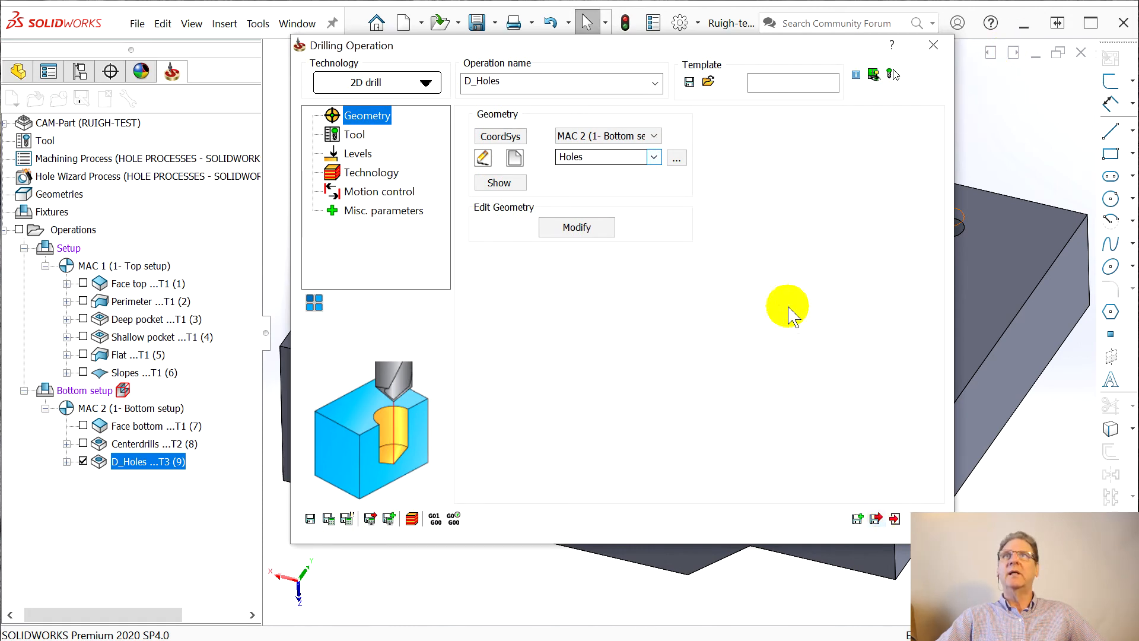
# Rename the drilling operation Drills, save and close it, and hide its toolpath.
pyautogui.doubleClick(519, 83)
pyautogui.write('d')
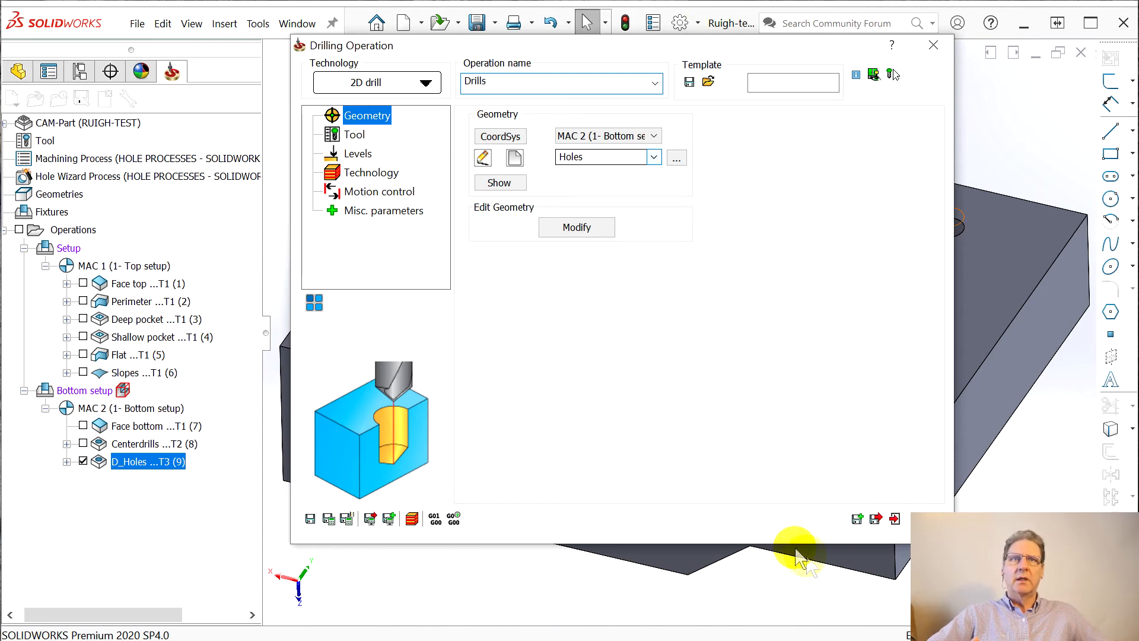
pyautogui.click(873, 519)
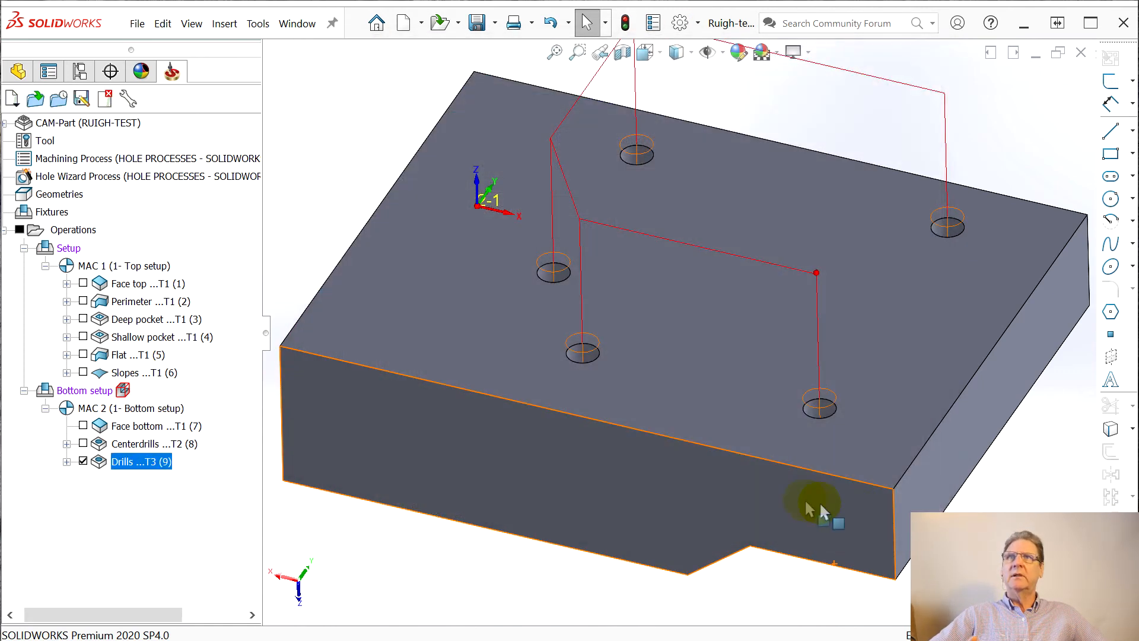
pyautogui.click(119, 464)
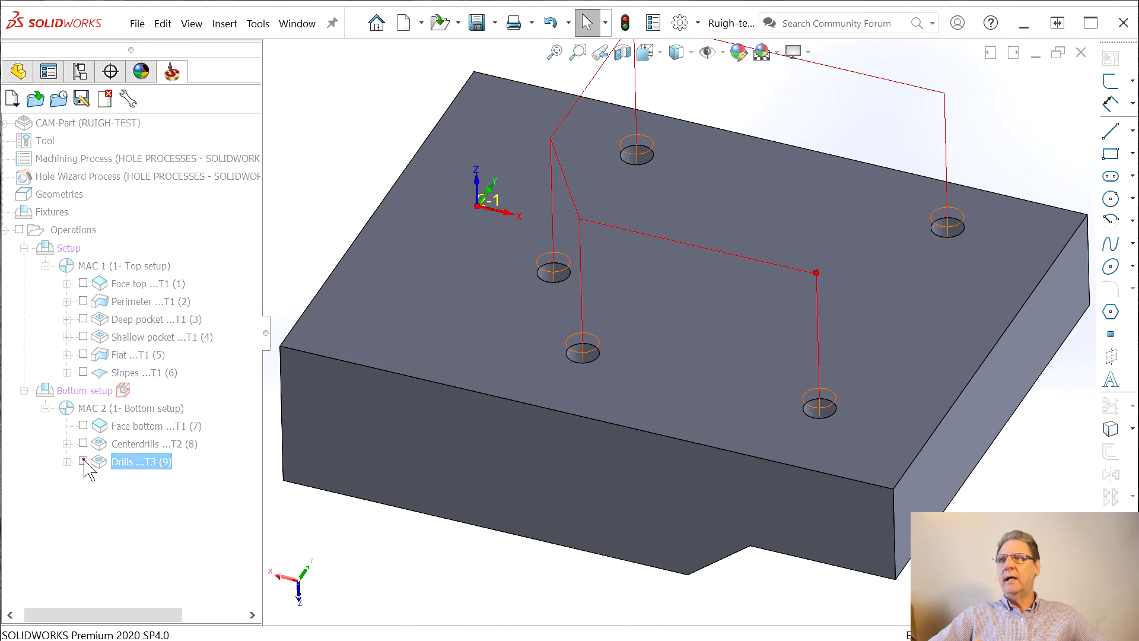
# Add another drilling operation after Drills using the Holes geometry and open its tool settings.
pyautogui.rightClick(120, 463)
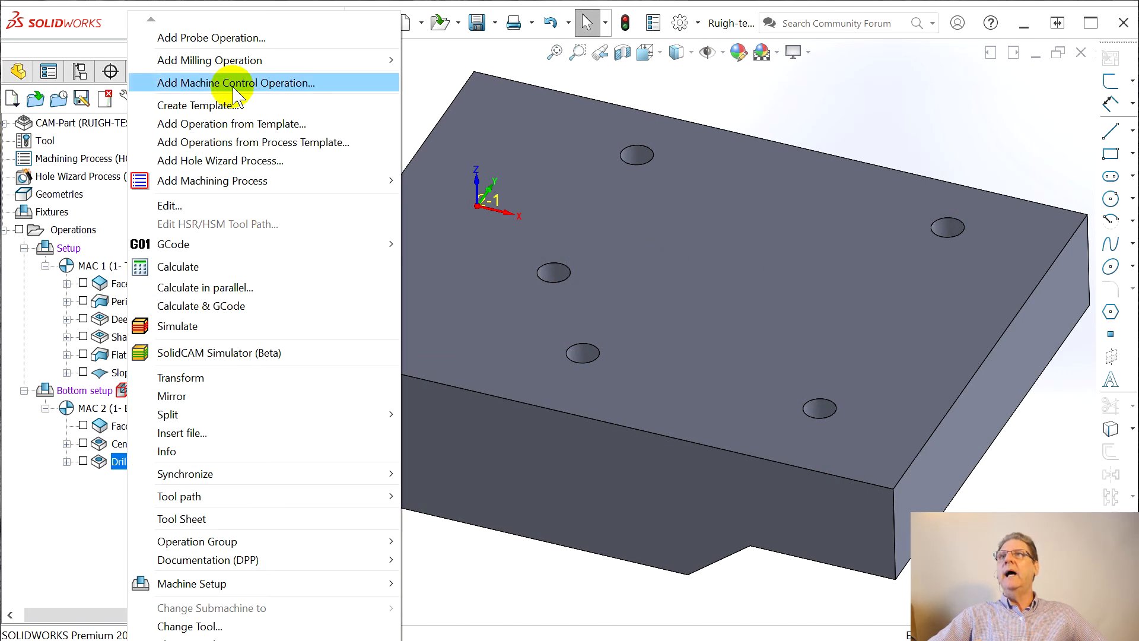
pyautogui.moveTo(228, 60)
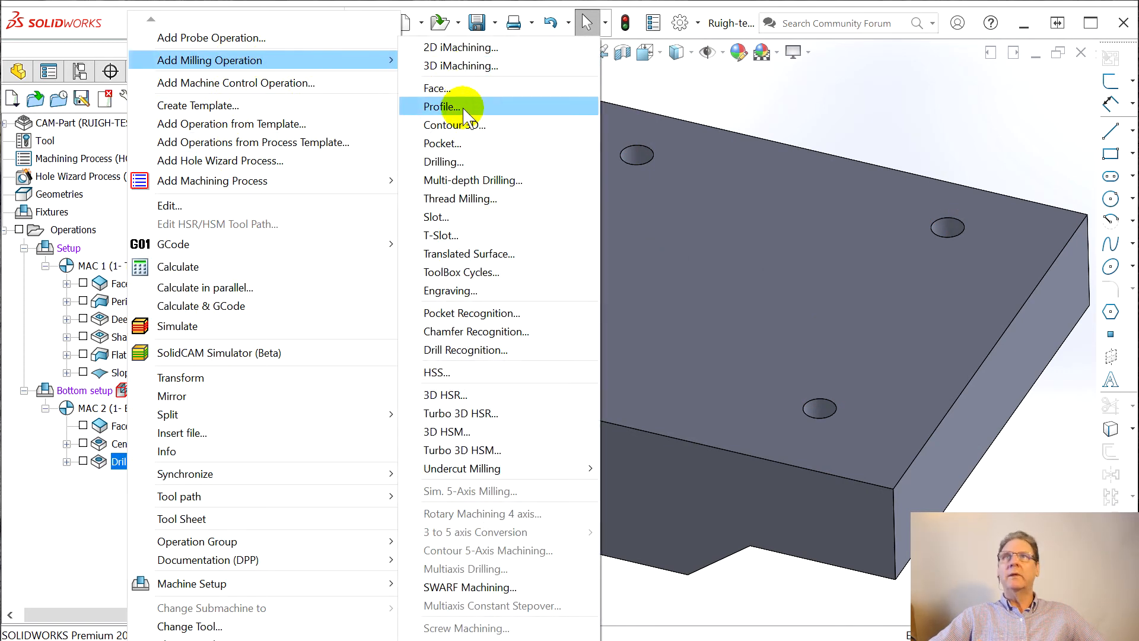
pyautogui.click(460, 169)
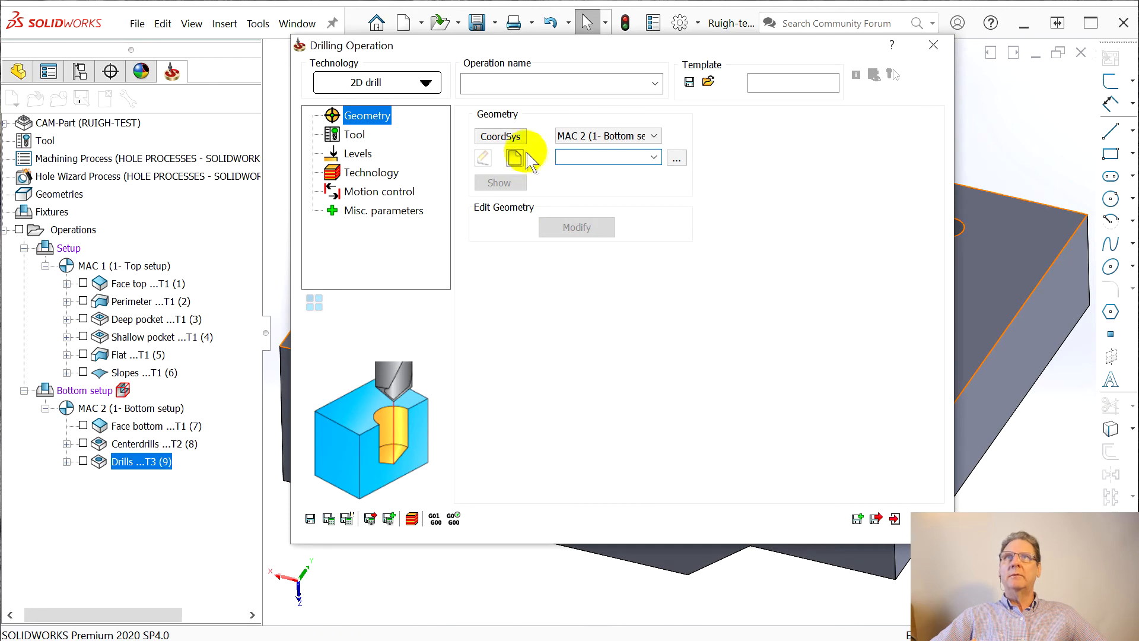
pyautogui.click(553, 172)
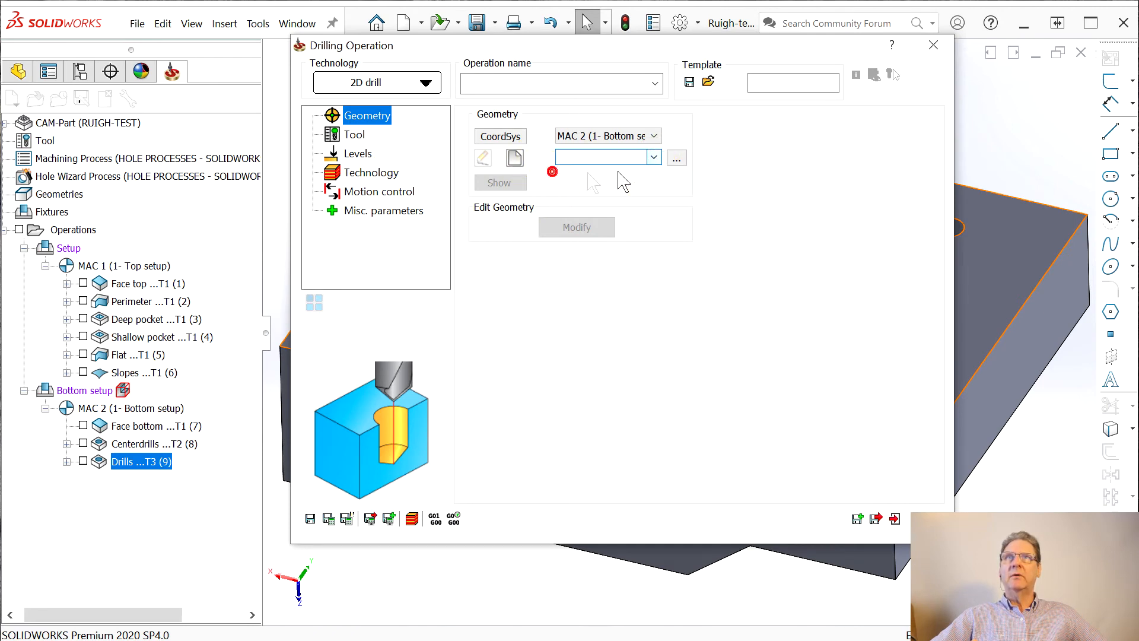
pyautogui.click(579, 171)
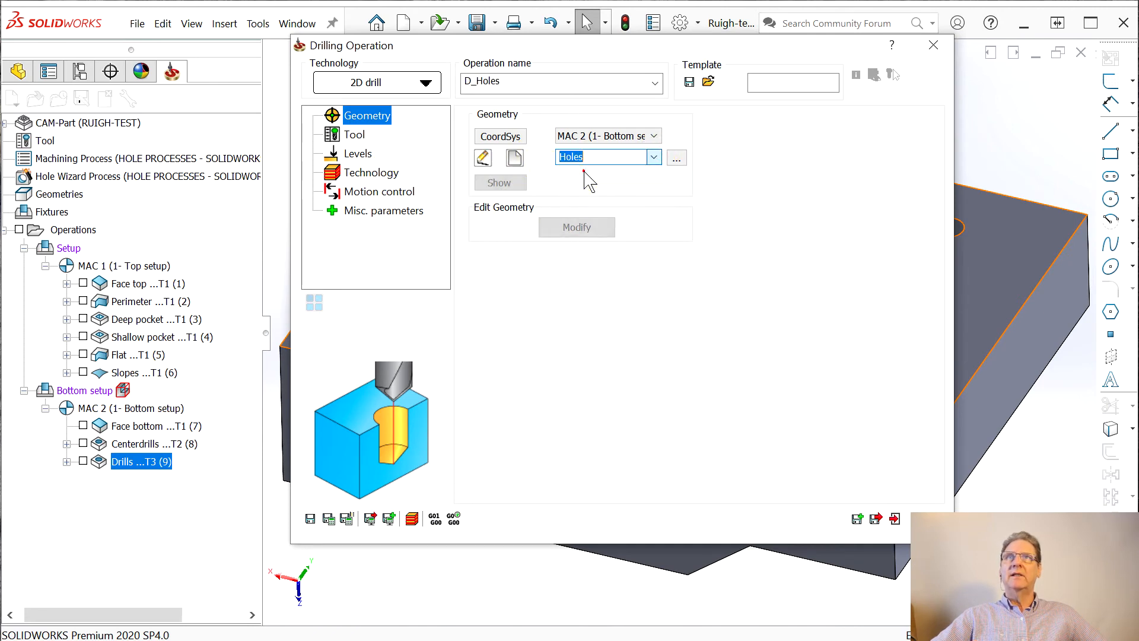
pyautogui.click(335, 135)
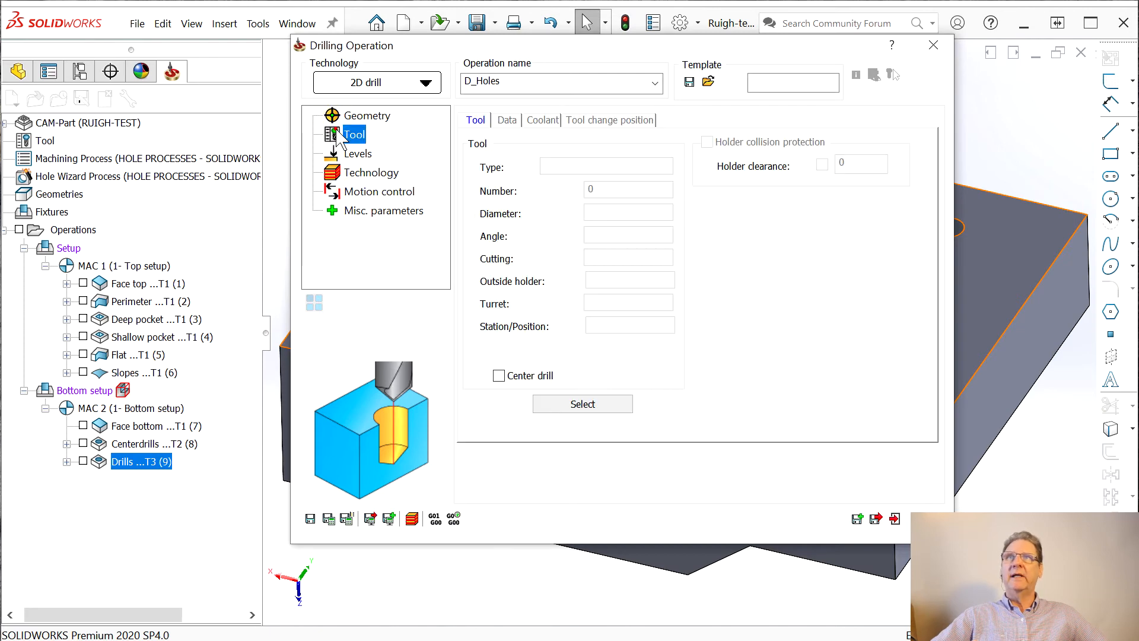
# Import the 1/4-20_CUT_TAP_H5 tap from the tool library to the next free tool number and assign it to the drilling operation.
pyautogui.click(605, 409)
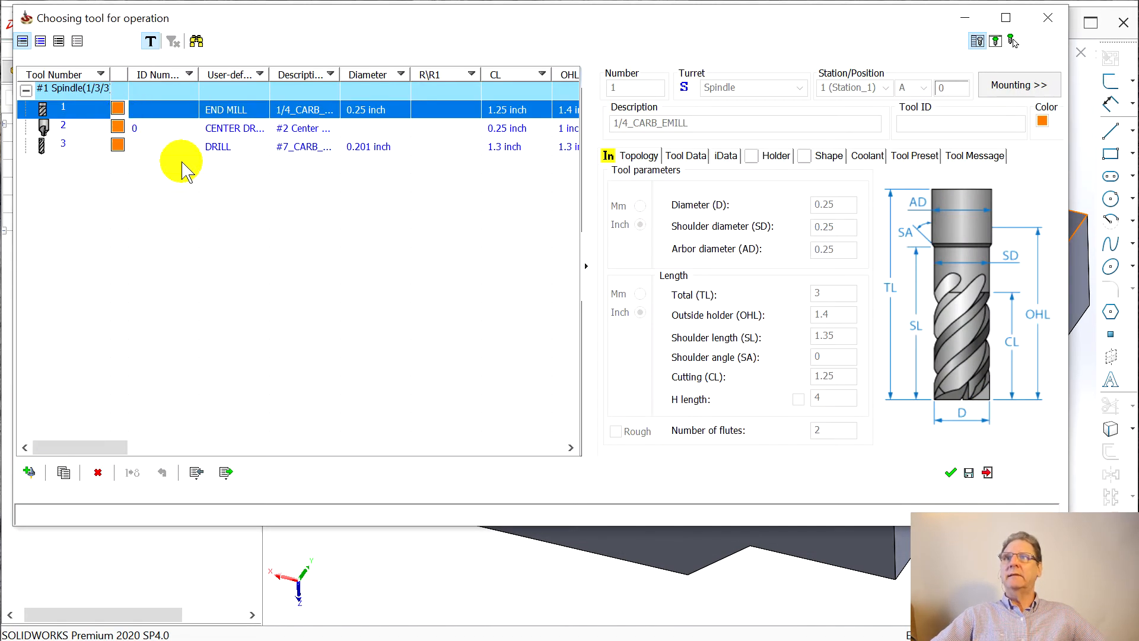
pyautogui.click(197, 472)
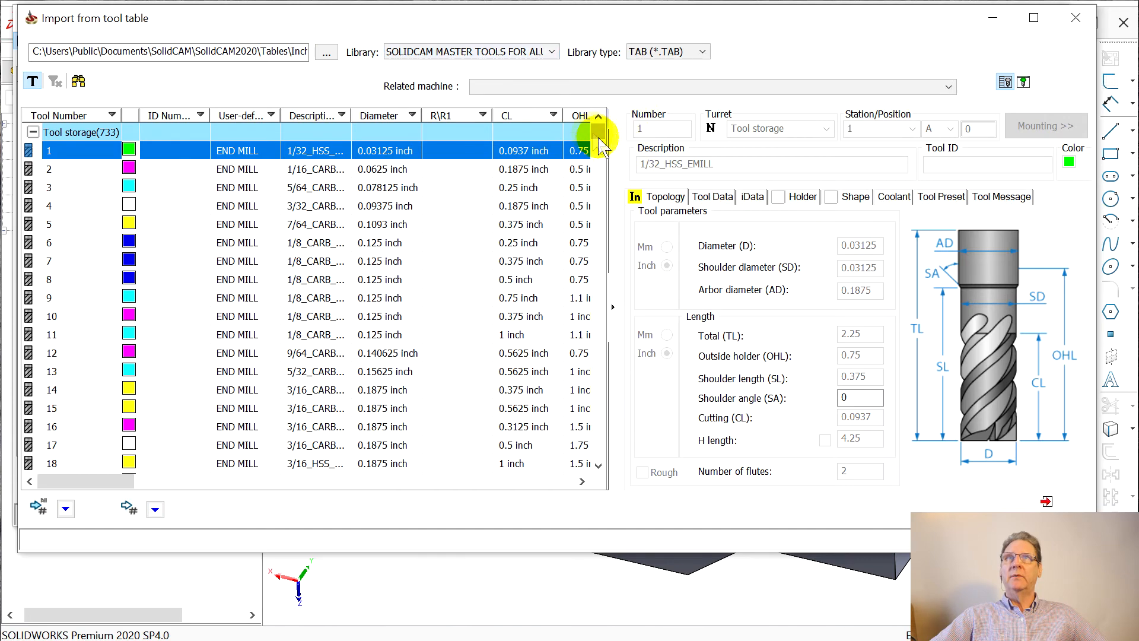
pyautogui.moveTo(599, 141); pyautogui.dragTo(605, 466)
pyautogui.scroll(12, 302, 285)
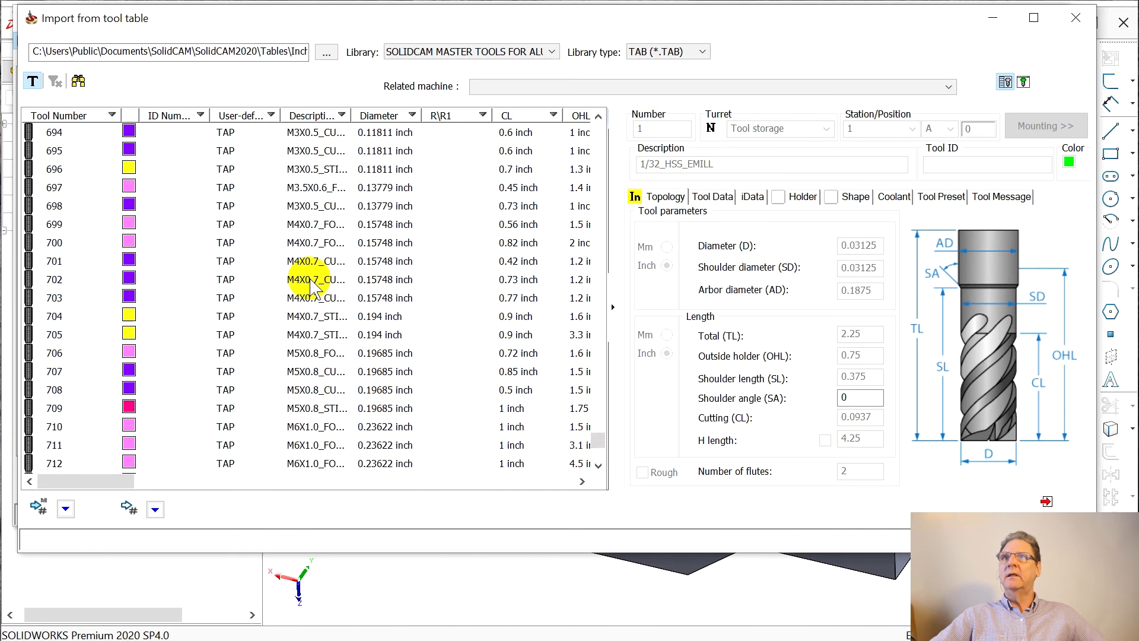
pyautogui.scroll(3, 330, 272)
pyautogui.scroll(4, 326, 258)
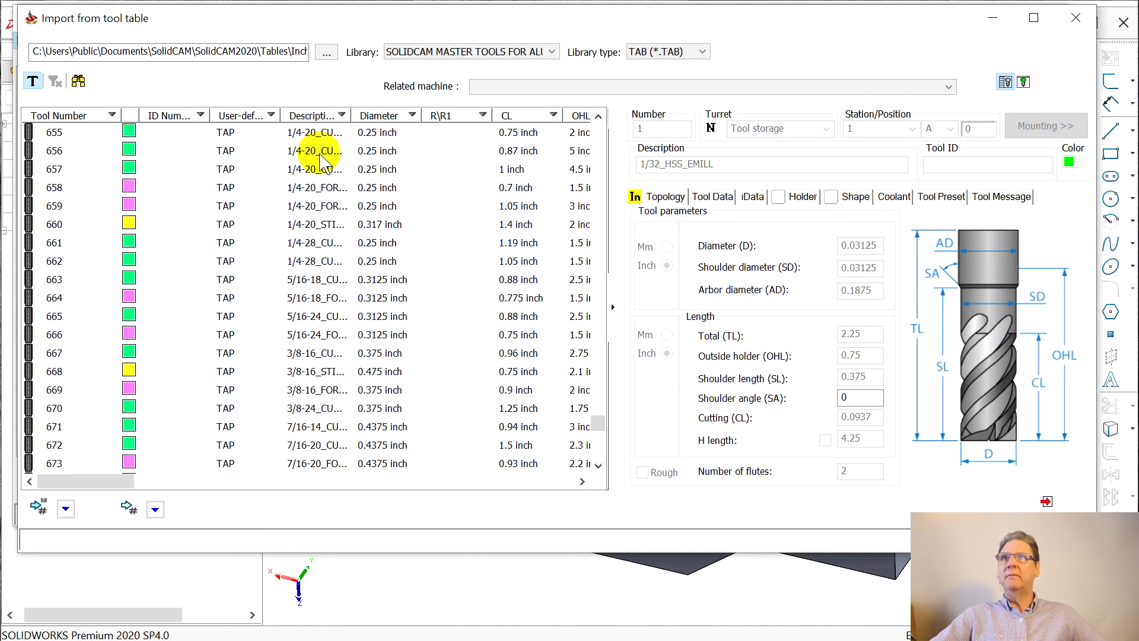
pyautogui.scroll(1, 320, 161)
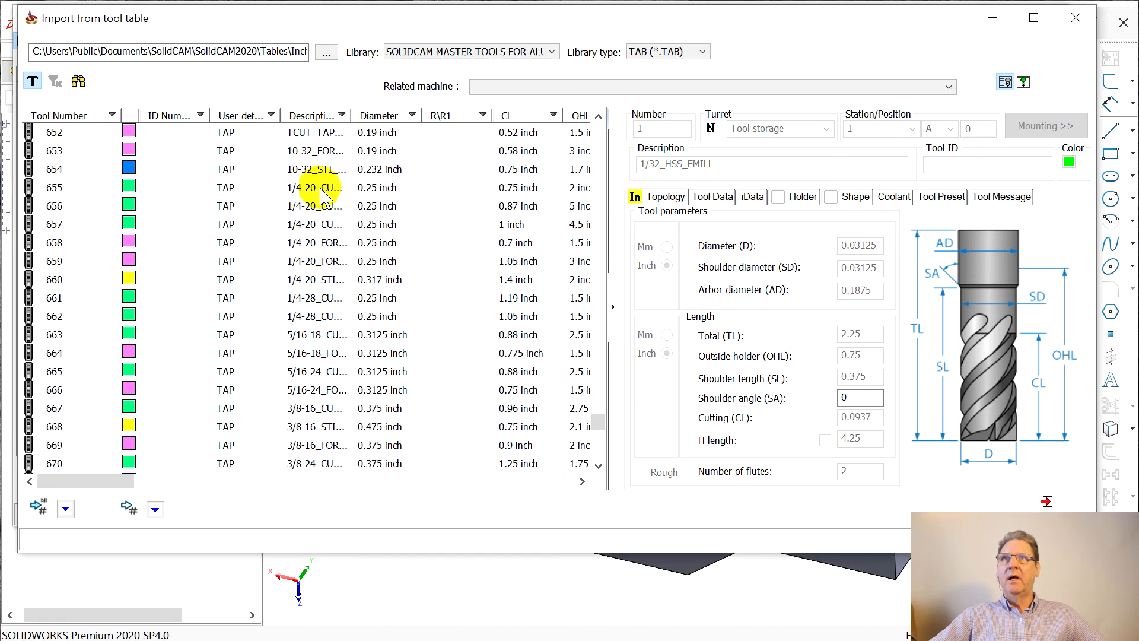
pyautogui.click(320, 189)
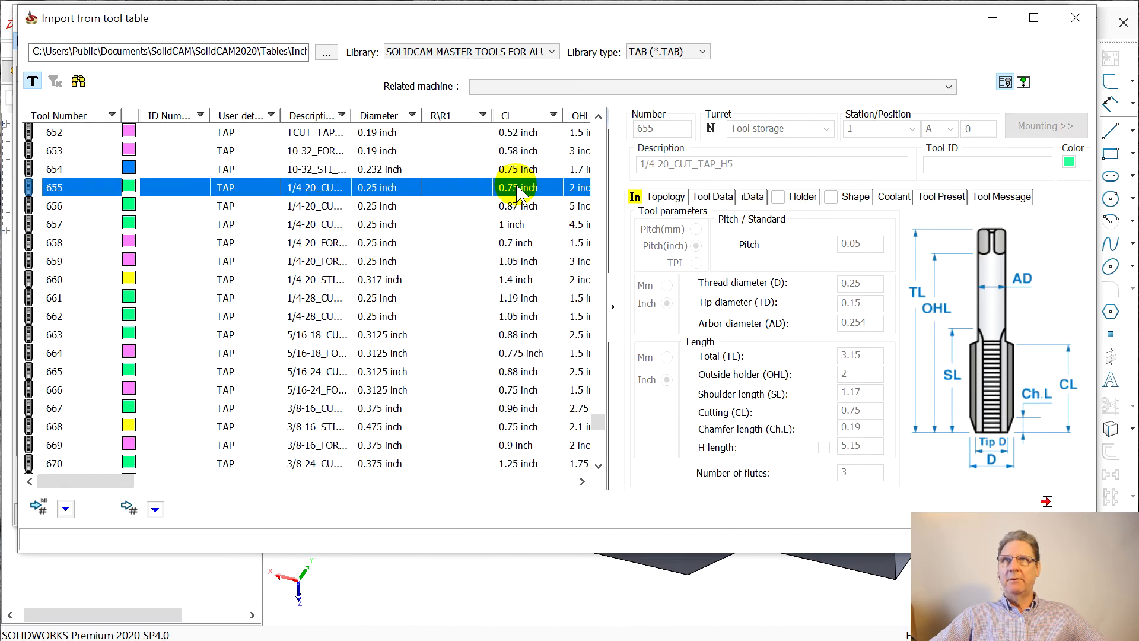
pyautogui.click(155, 509)
pyautogui.click(213, 550)
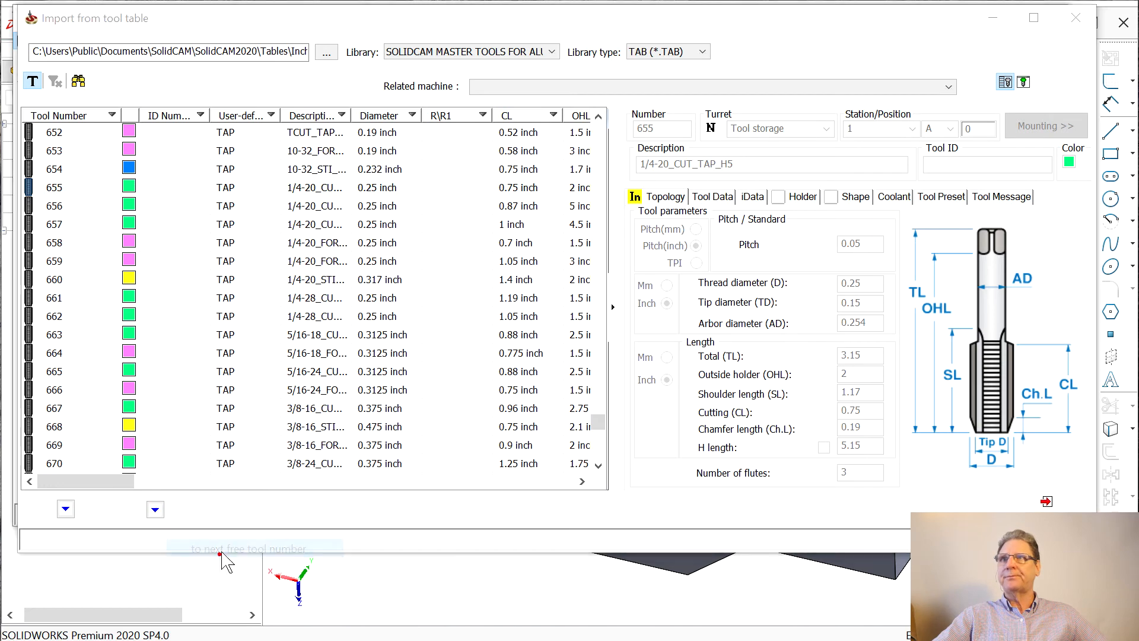
pyautogui.click(1047, 501)
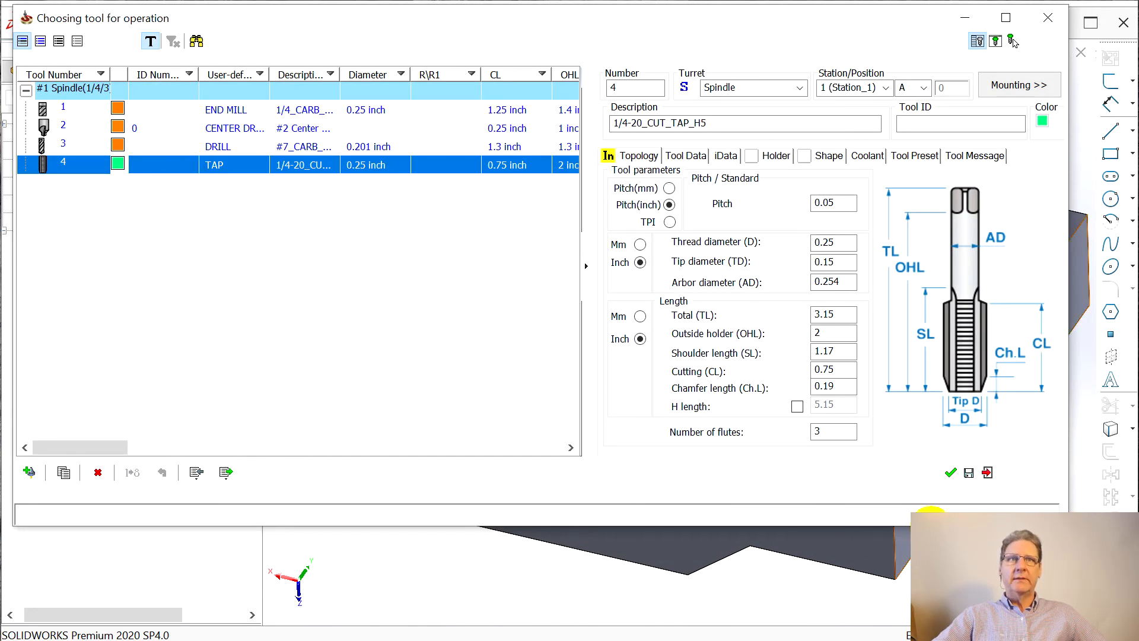
pyautogui.click(950, 473)
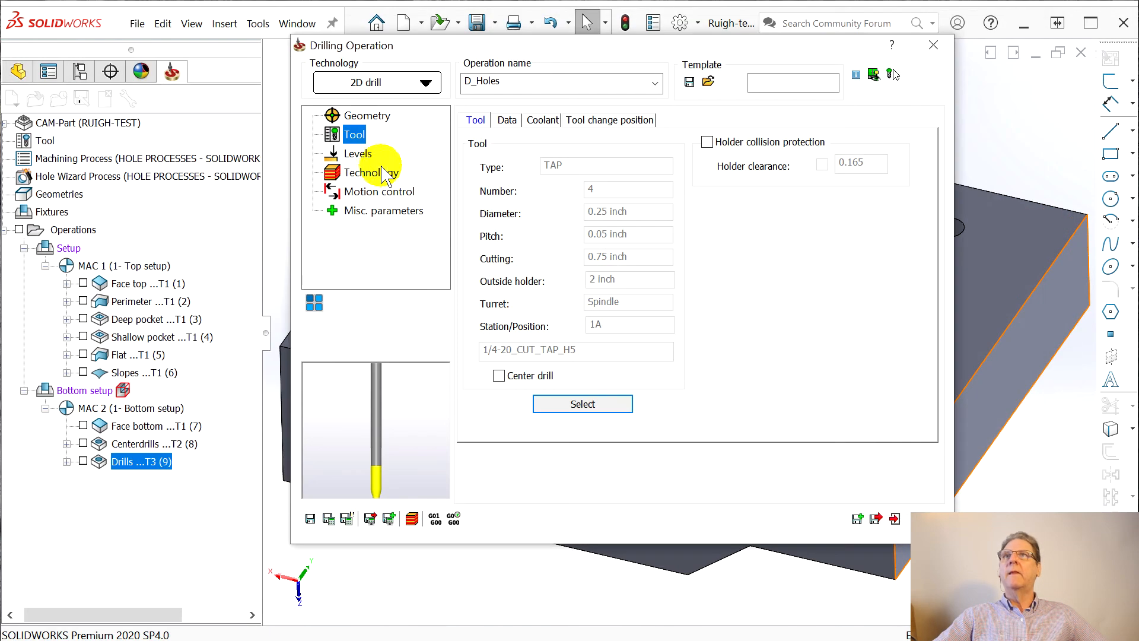
# Set the drill depth to 0.4 and choose the G84 drill cycle for the tapping operation.
pyautogui.click(358, 153)
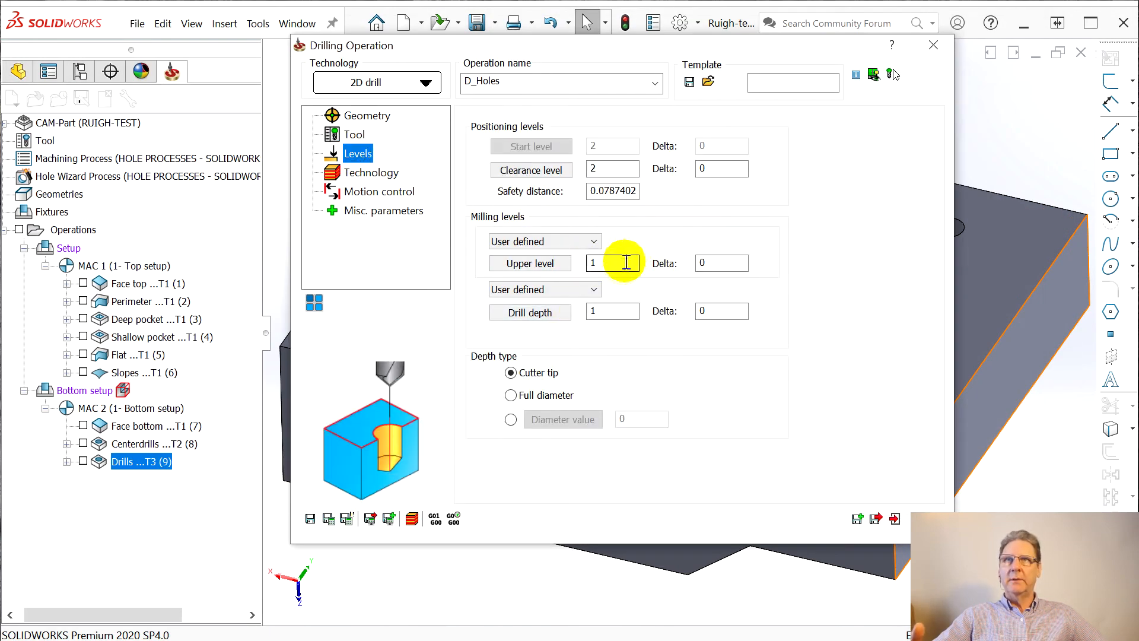
pyautogui.click(558, 313)
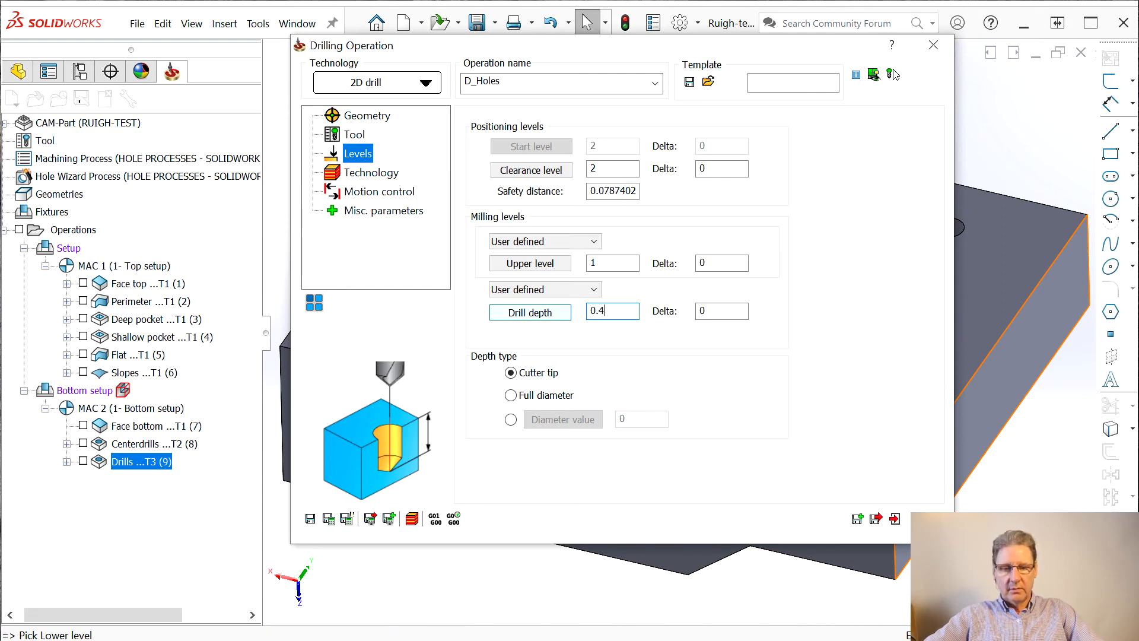
pyautogui.click(363, 176)
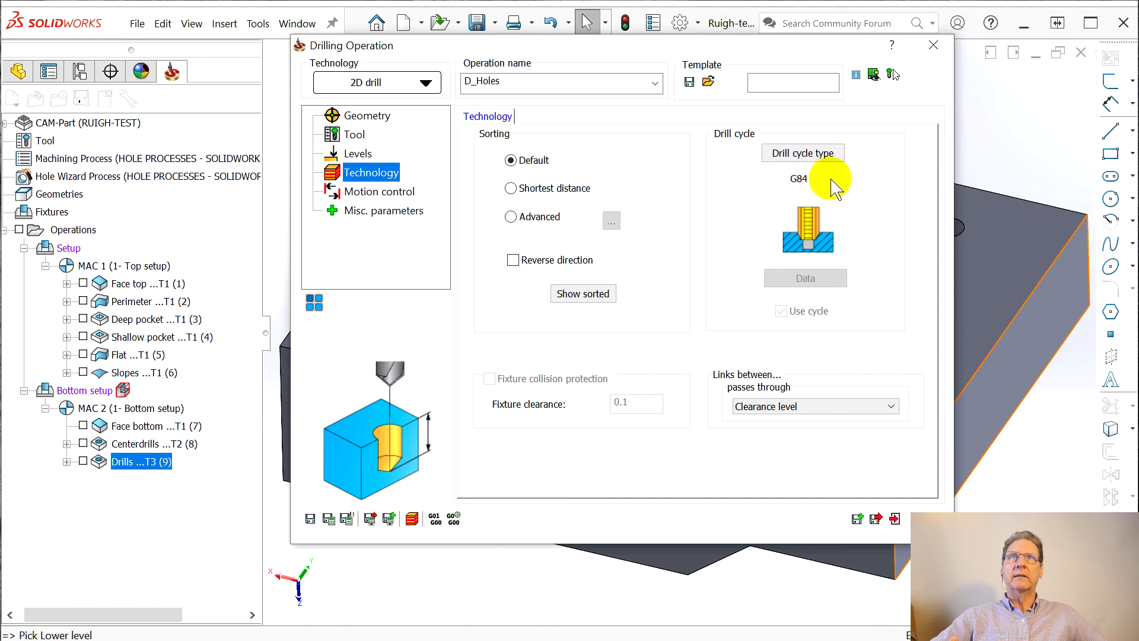
pyautogui.click(807, 154)
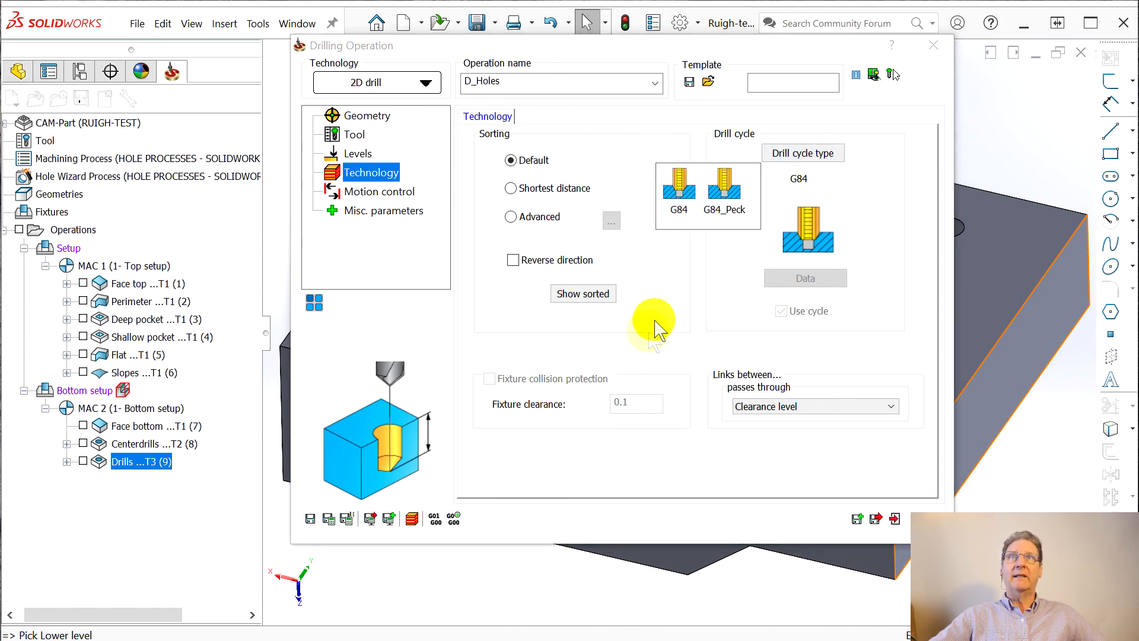
pyautogui.click(682, 187)
pyautogui.click(680, 188)
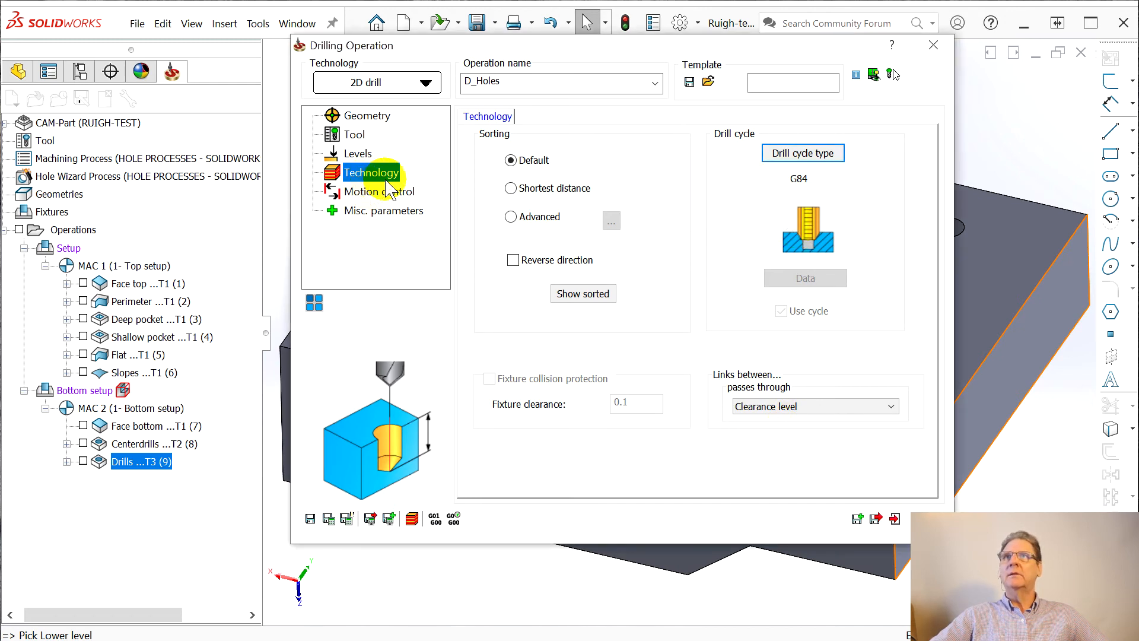
# Save and calculate the tapping operation, then close its settings.
pyautogui.moveTo(514, 57); pyautogui.dragTo(954, 37)
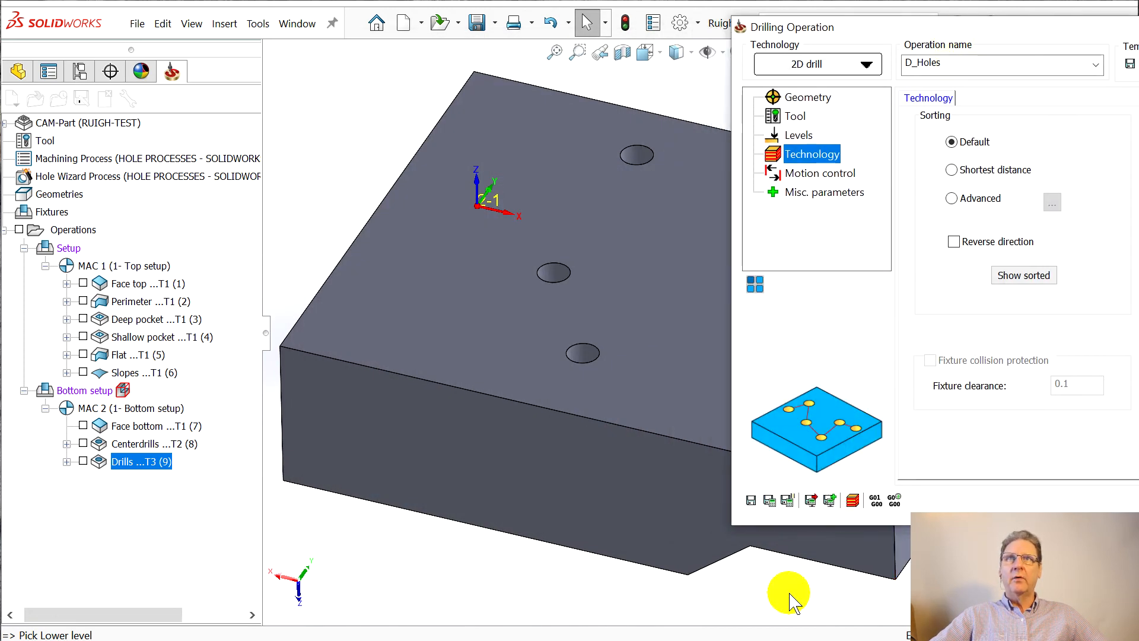
pyautogui.click(789, 501)
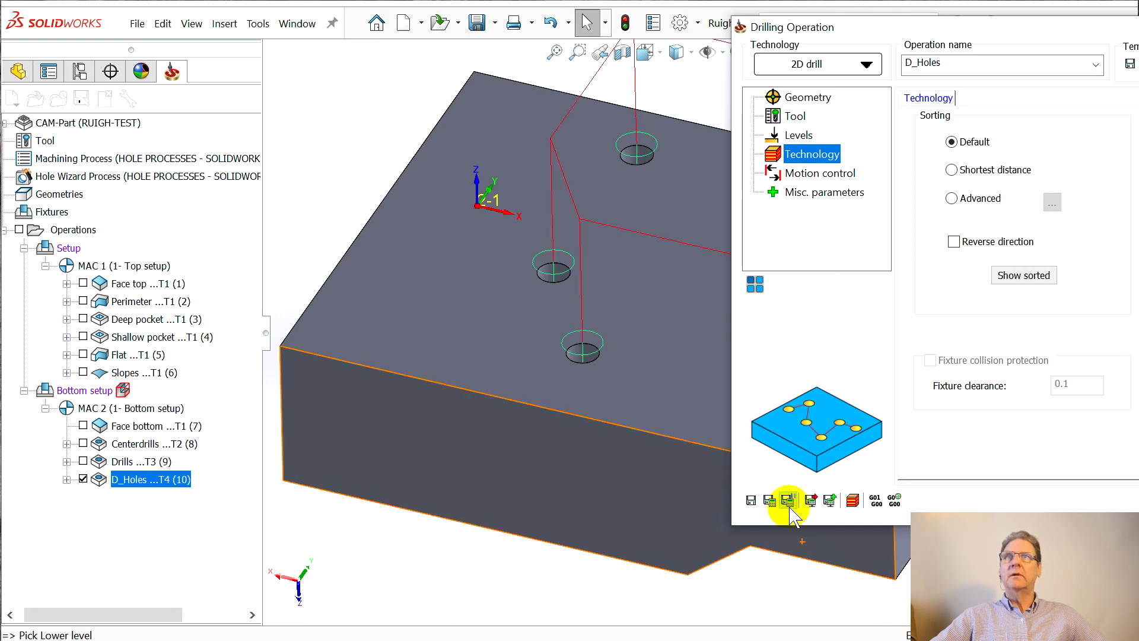
pyautogui.moveTo(1019, 31); pyautogui.dragTo(663, 61)
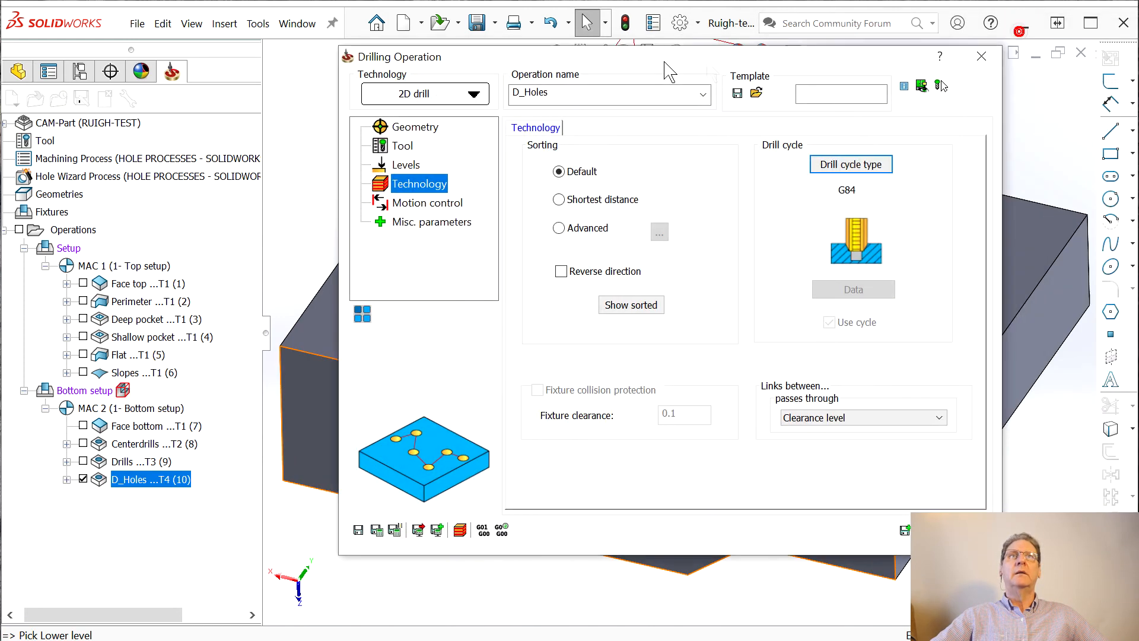
pyautogui.click(941, 85)
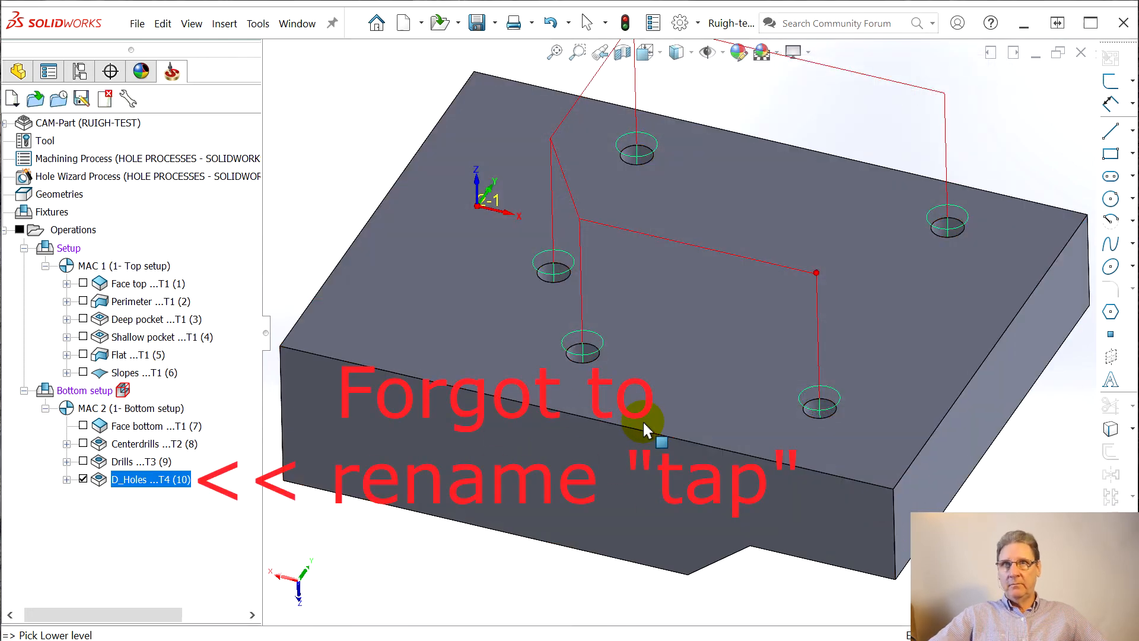
# Hide the toolpath of the D_Holes operation and save all open documents.
pyautogui.moveTo(639, 418); pyautogui.dragTo(651, 401, button='middle')
pyautogui.click(84, 479)
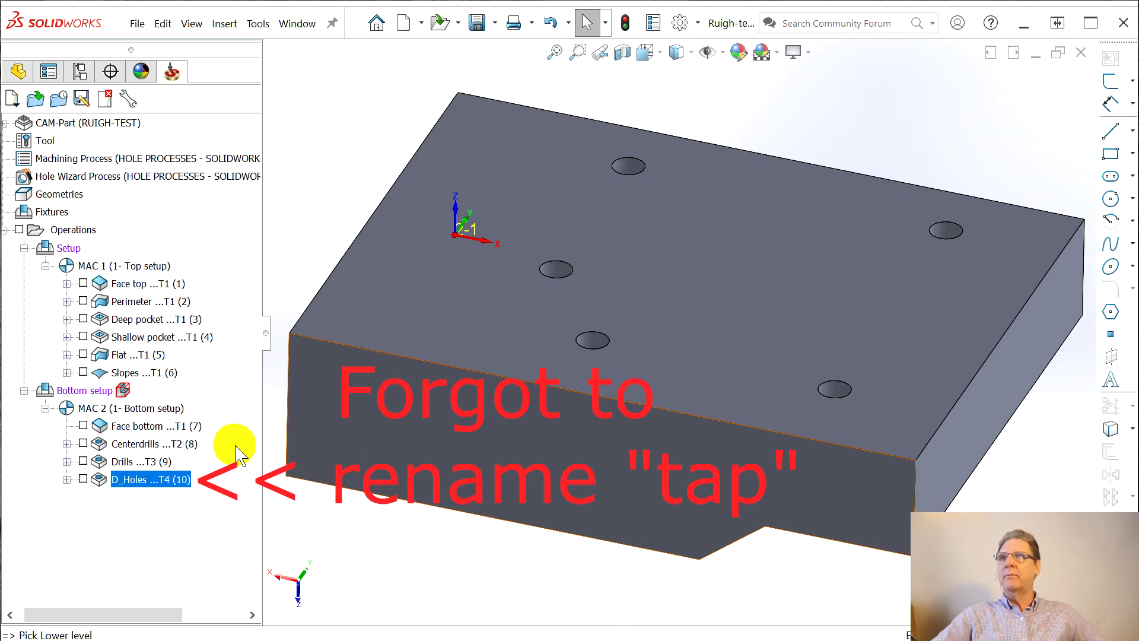
pyautogui.click(137, 23)
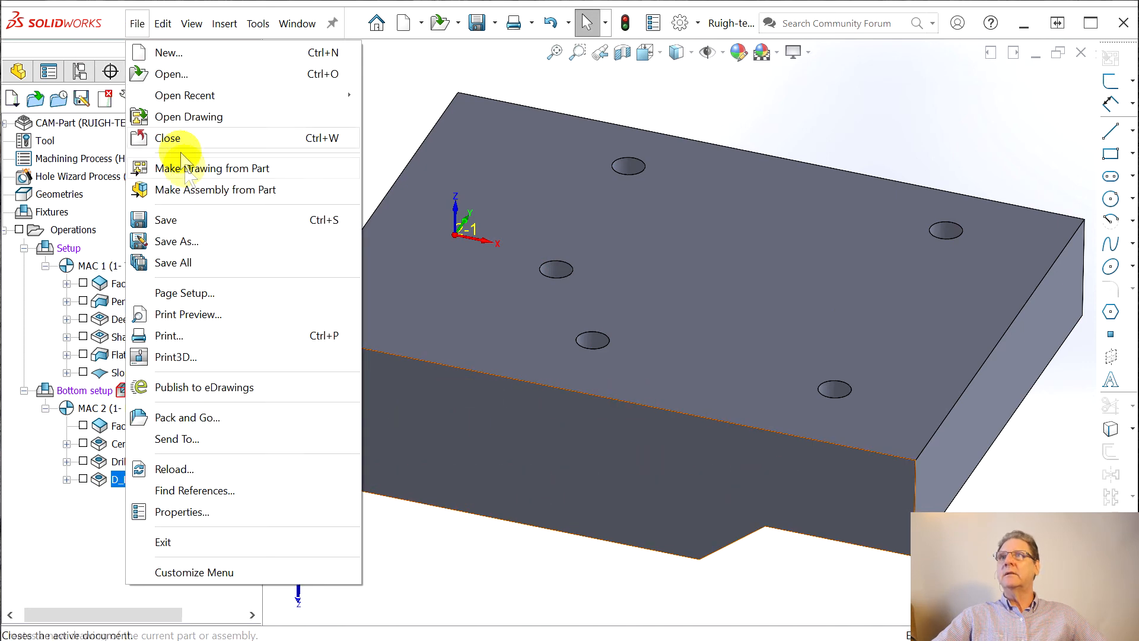
pyautogui.click(163, 262)
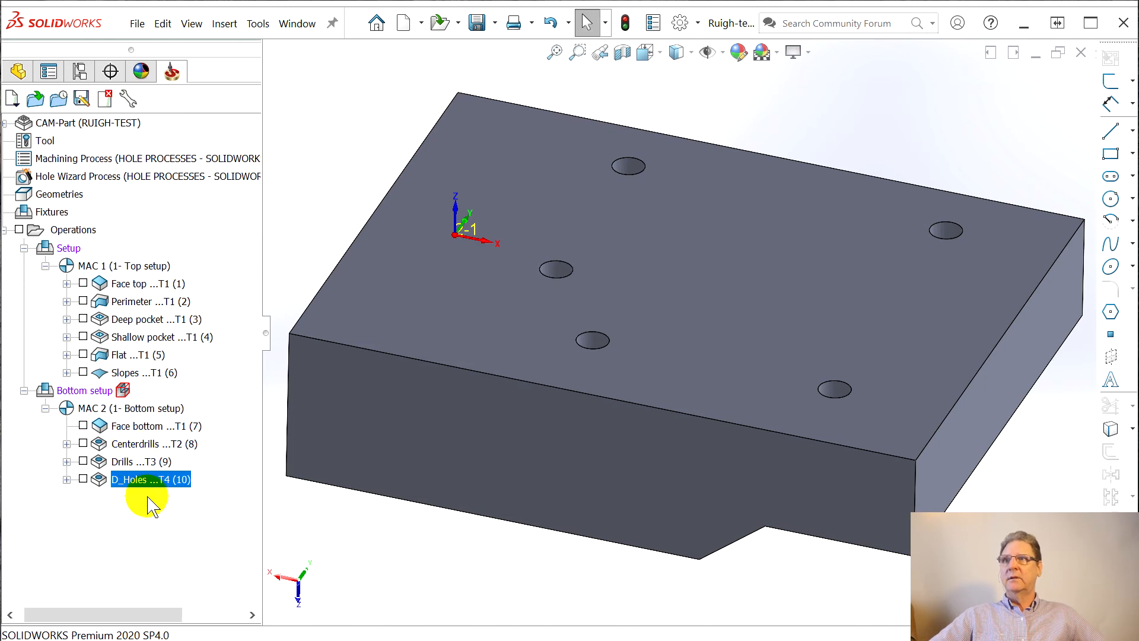
# Simulate the D_Holes operation in SolidCAM Simulator (Beta), viewing the part from its bottom side.
pyautogui.rightClick(132, 490)
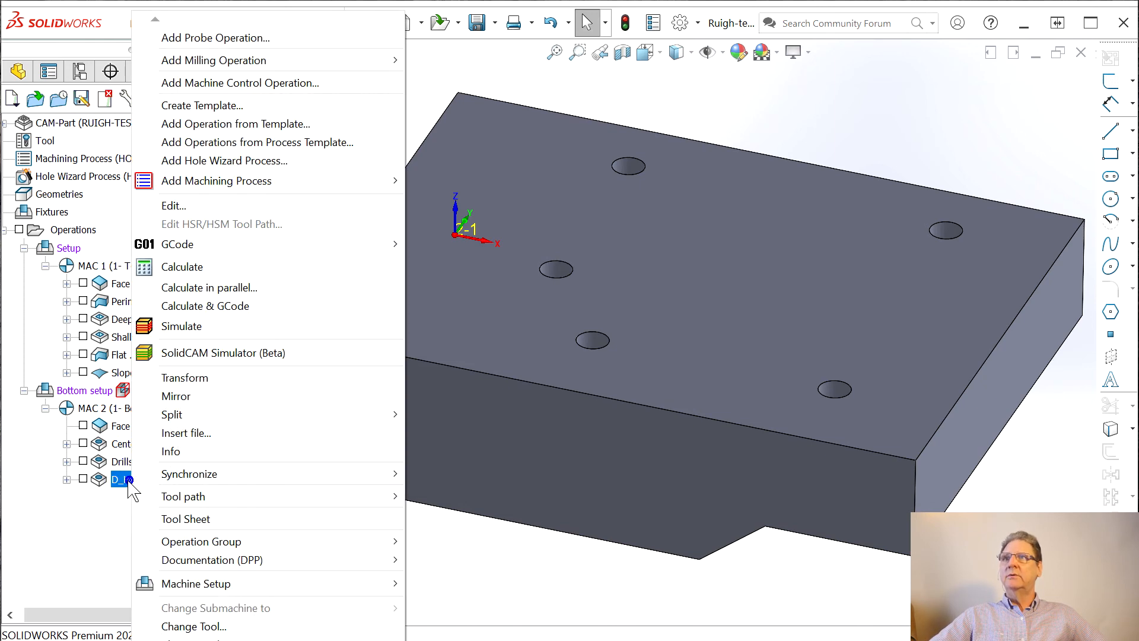
pyautogui.click(223, 355)
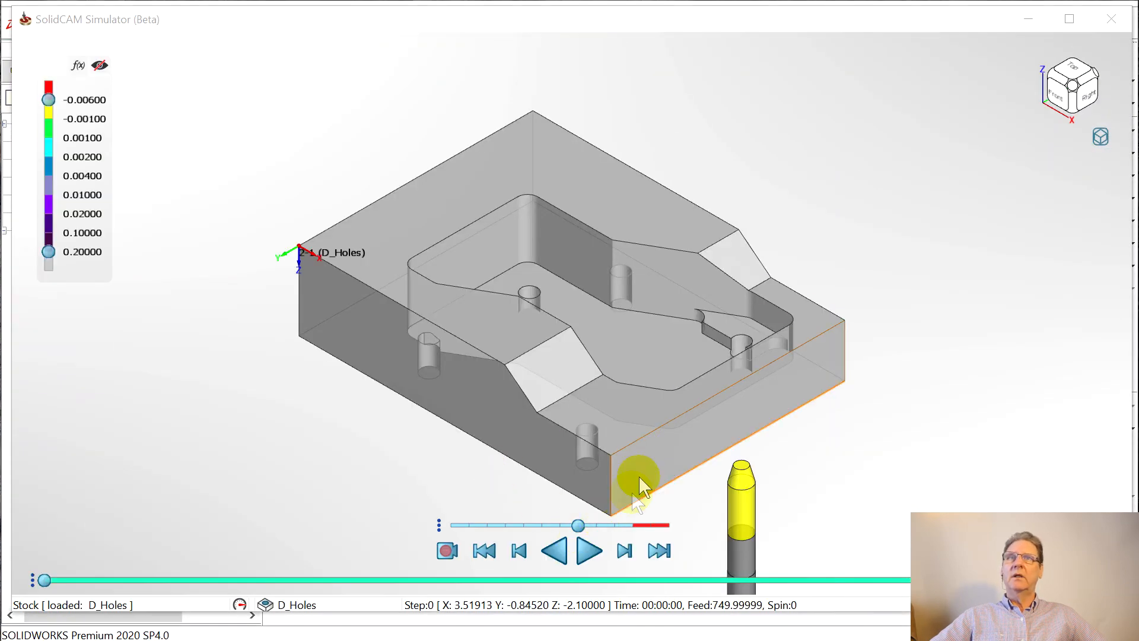
pyautogui.moveTo(557, 447); pyautogui.dragTo(679, 284, button='middle')
pyautogui.moveTo(547, 415); pyautogui.dragTo(566, 355, button='middle')
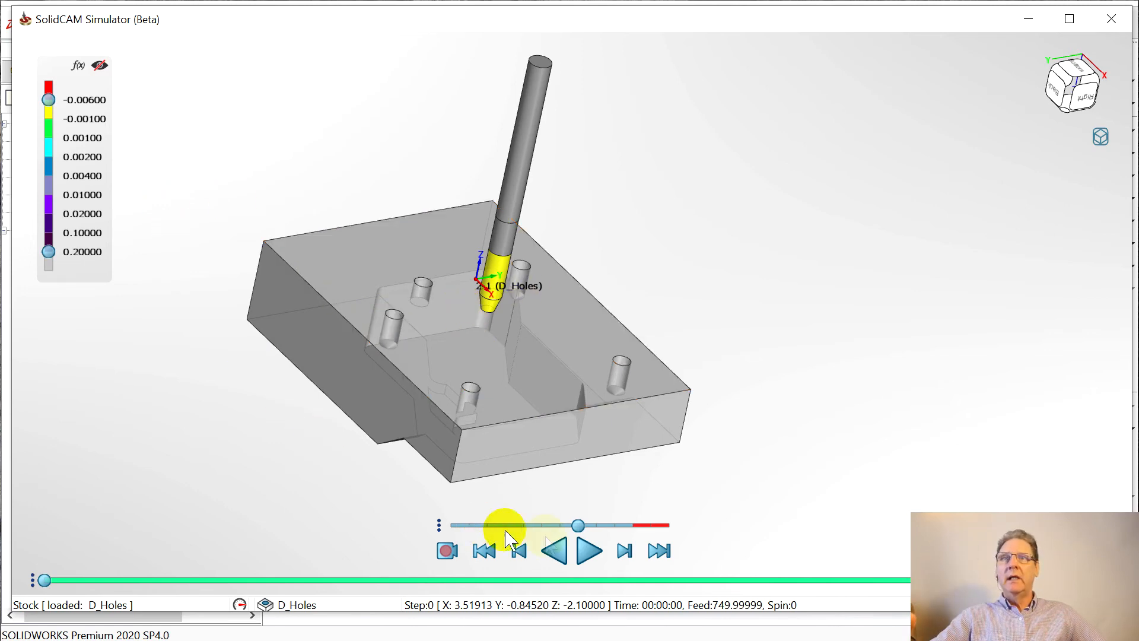
pyautogui.click(589, 552)
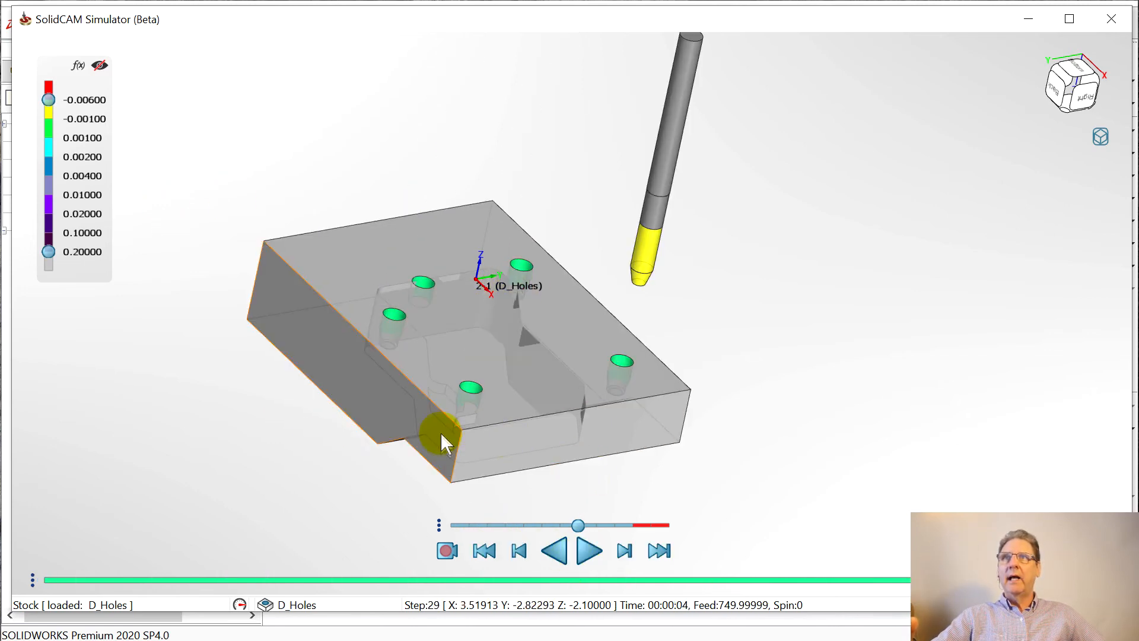
# Examine from the top side how the tapped holes meet the pocket floors and walls in the simulated part.
pyautogui.moveTo(392, 472); pyautogui.dragTo(615, 322, button='middle')
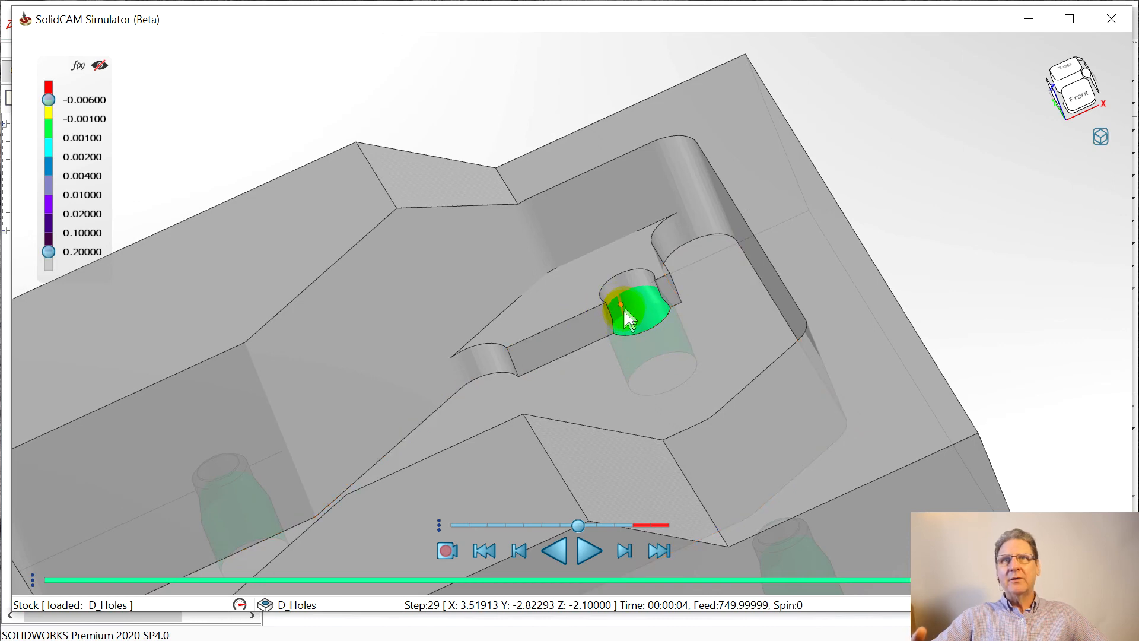
pyautogui.moveTo(617, 341); pyautogui.dragTo(611, 363, button='middle')
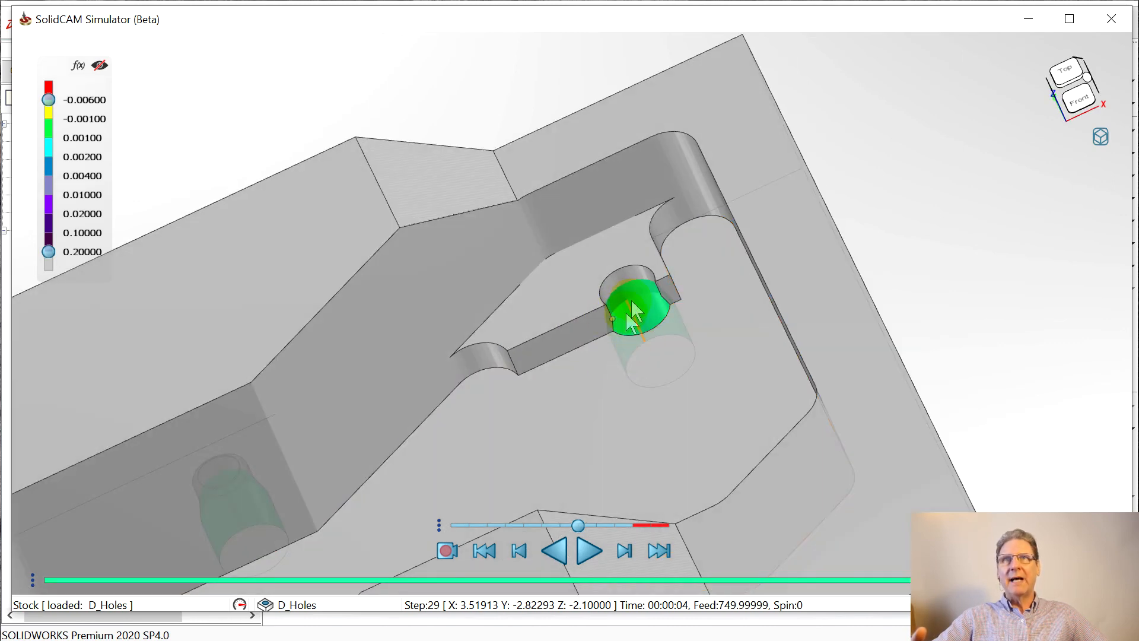
pyautogui.scroll(-5, 446, 363)
pyautogui.moveTo(428, 428); pyautogui.dragTo(273, 410, button='middle')
pyautogui.scroll(5, 443, 284)
pyautogui.moveTo(620, 306); pyautogui.dragTo(554, 341, button='middle')
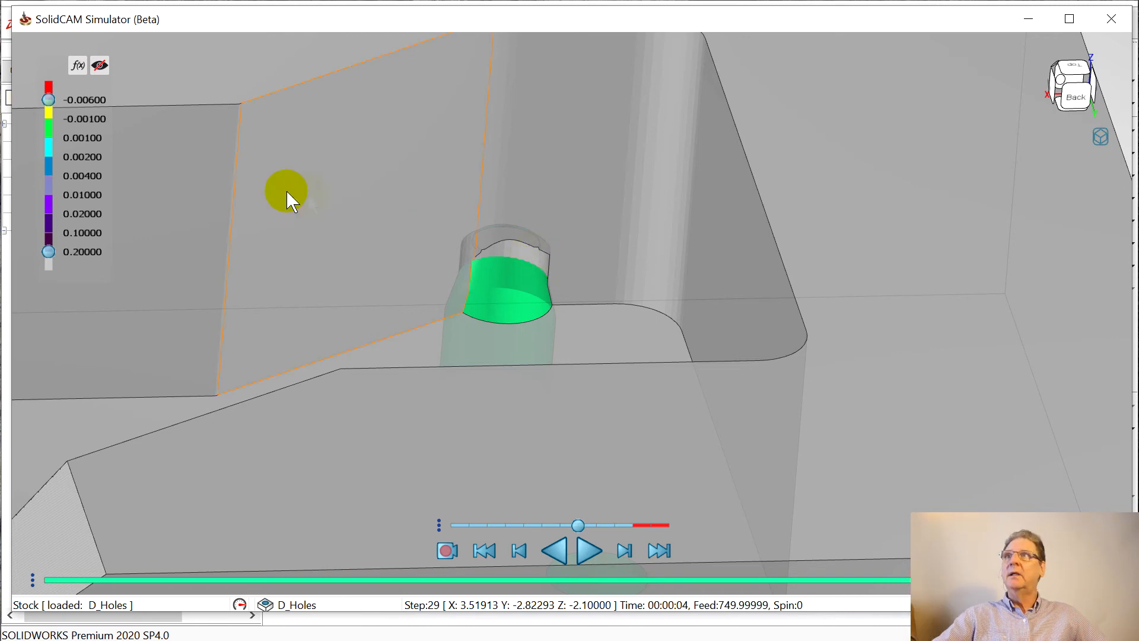
# Show the color-coded deviation of the simulated part and inspect the tapped holes from the bottom and pocket sides.
pyautogui.click(100, 66)
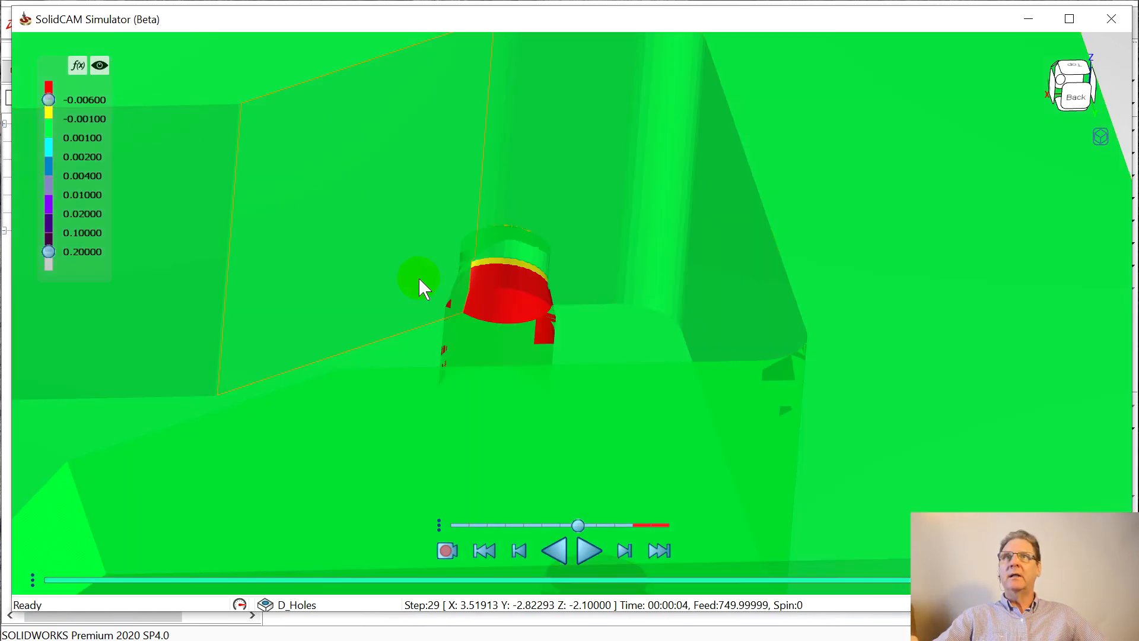
pyautogui.moveTo(418, 279); pyautogui.dragTo(473, 338)
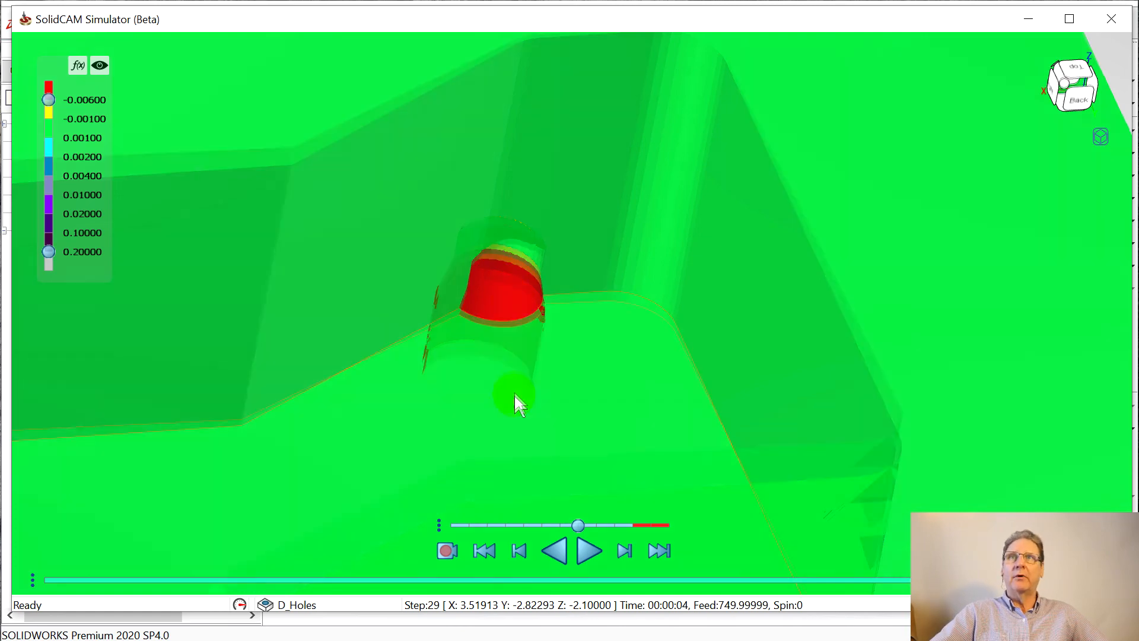
pyautogui.moveTo(514, 396); pyautogui.dragTo(514, 375, button='middle')
pyautogui.scroll(-5, 525, 372)
pyautogui.moveTo(525, 475); pyautogui.dragTo(568, 561, button='middle')
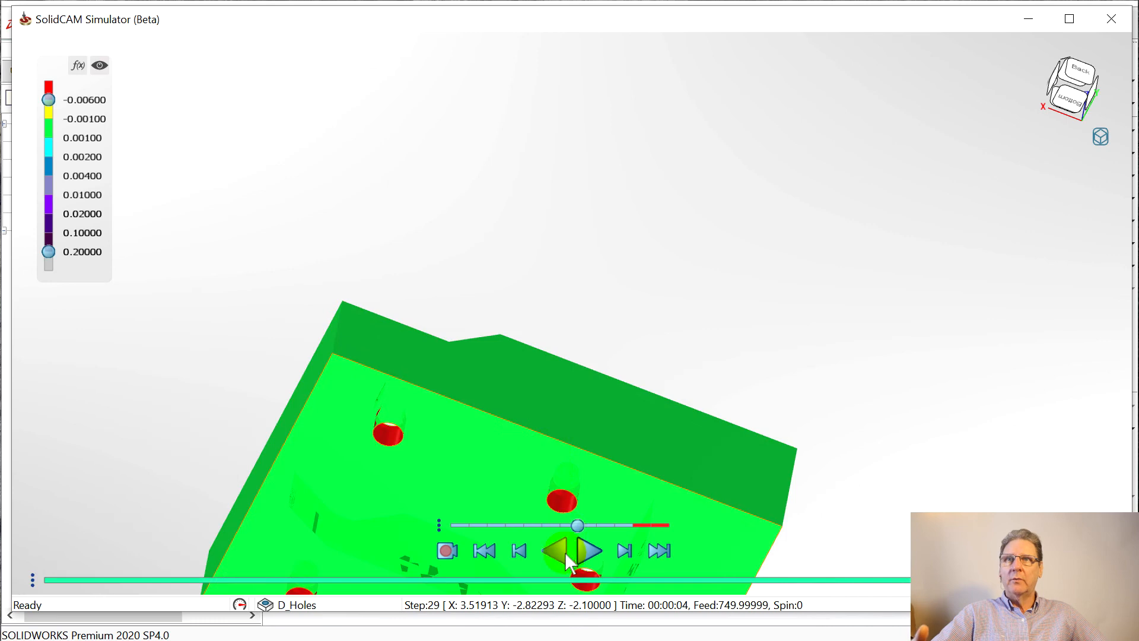
pyautogui.moveTo(578, 485); pyautogui.dragTo(611, 265, button='middle')
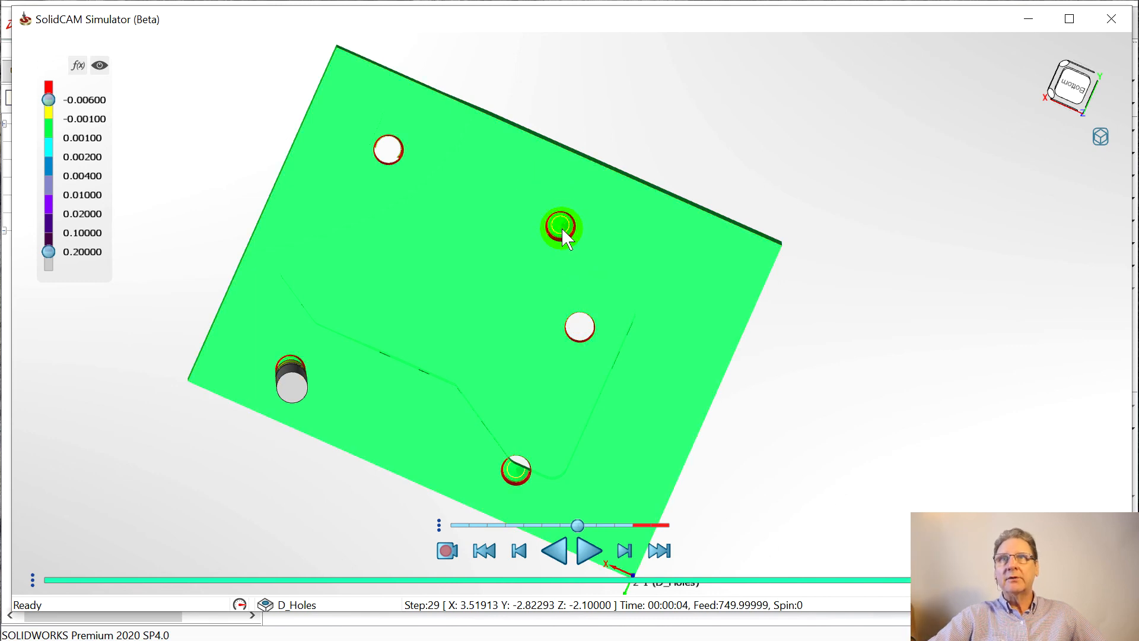
pyautogui.moveTo(401, 423); pyautogui.dragTo(403, 429, button='middle')
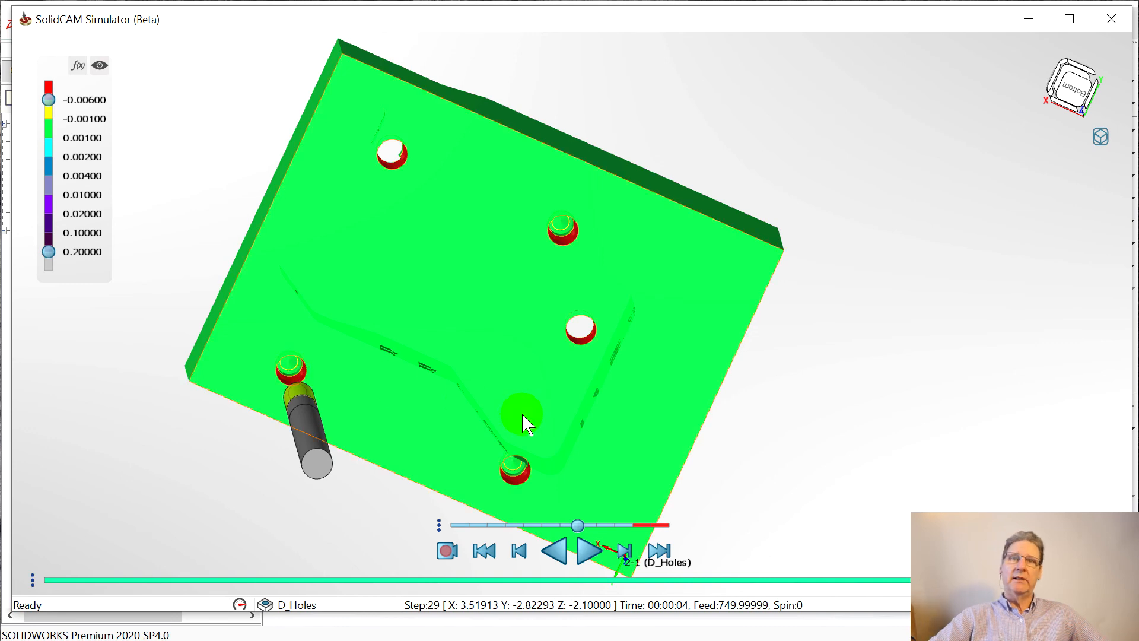
pyautogui.moveTo(571, 224); pyautogui.dragTo(602, 403, button='middle')
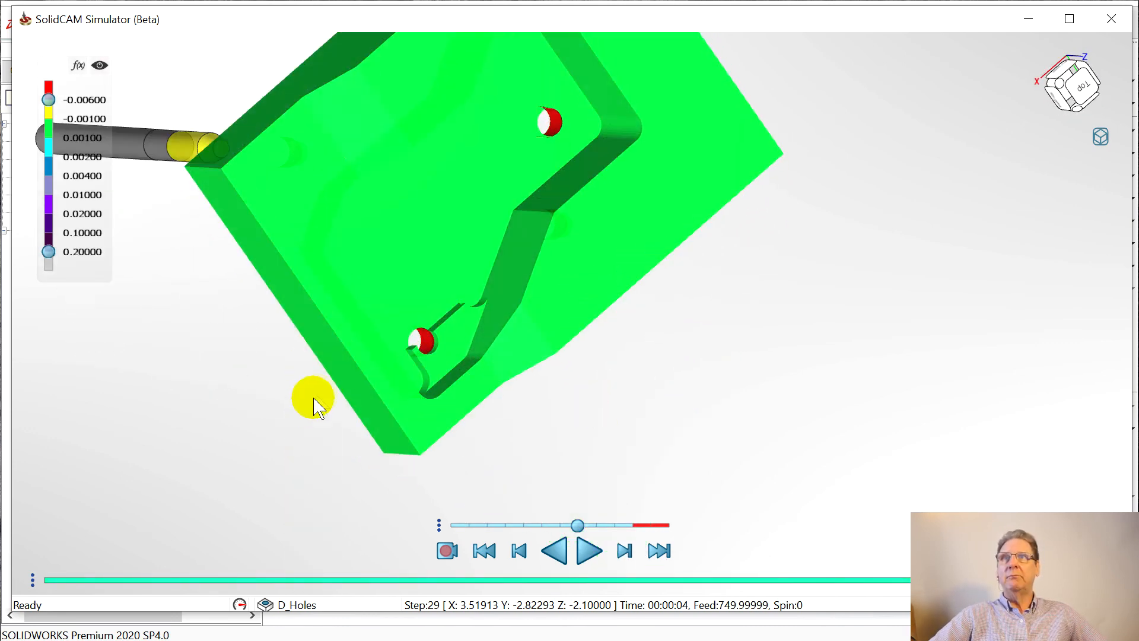
pyautogui.scroll(3, 318, 407)
pyautogui.moveTo(395, 327); pyautogui.dragTo(500, 372, button='middle')
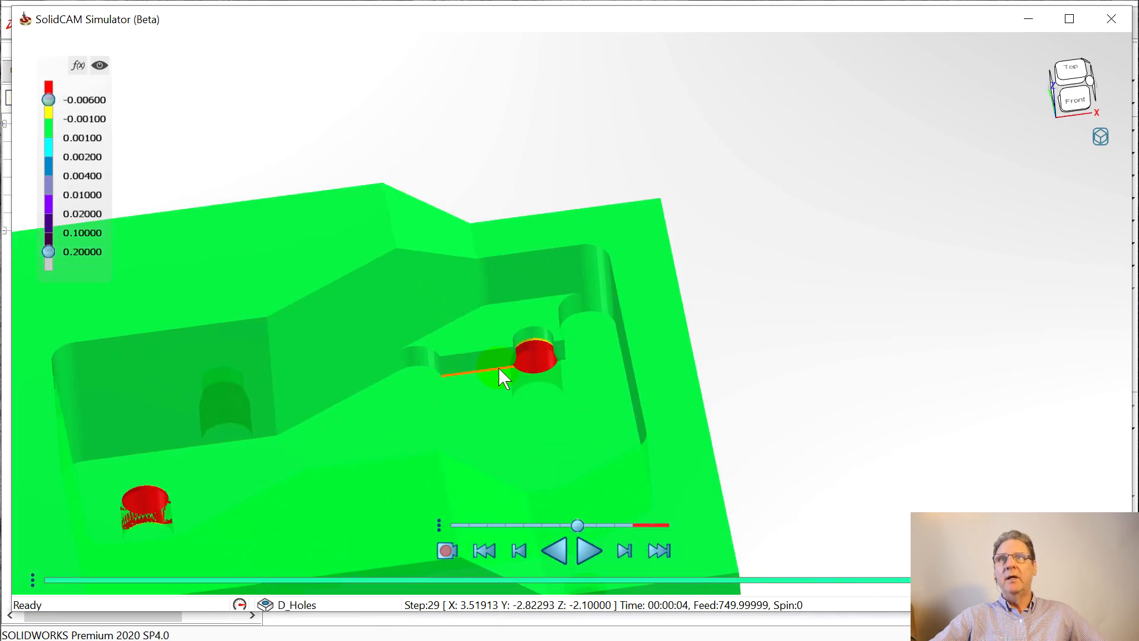
# Inspect up close where the tapped hole breaks into the shallow pocket's step wall, then review the whole part's deviation.
pyautogui.scroll(4, 498, 368)
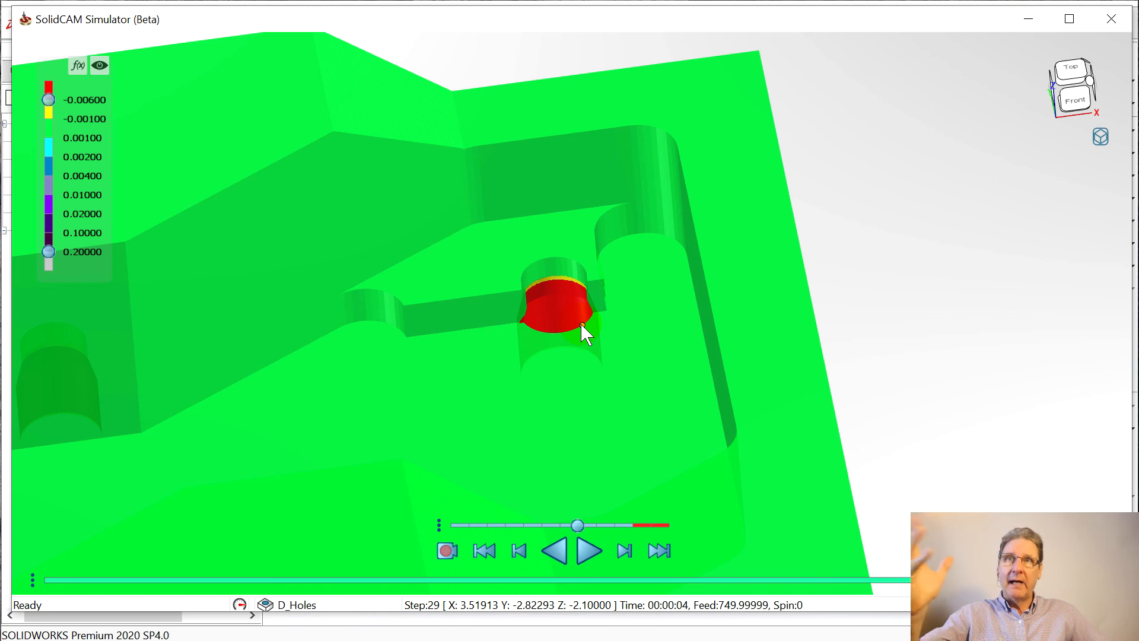
pyautogui.scroll(-3, 548, 307)
pyautogui.scroll(4, 558, 306)
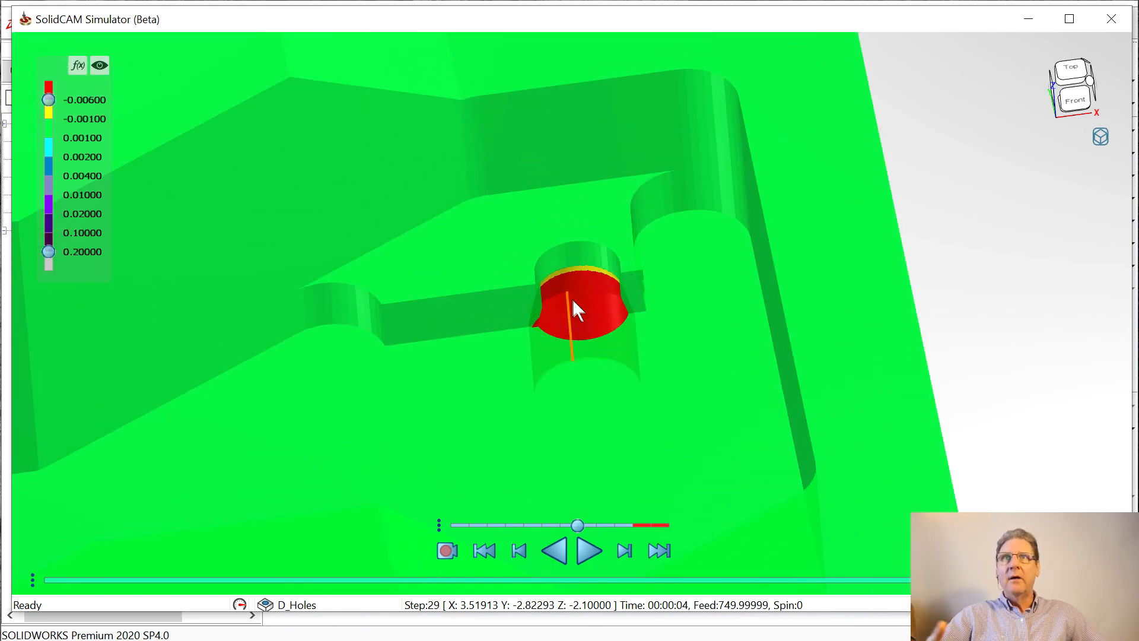
pyautogui.scroll(-6, 469, 442)
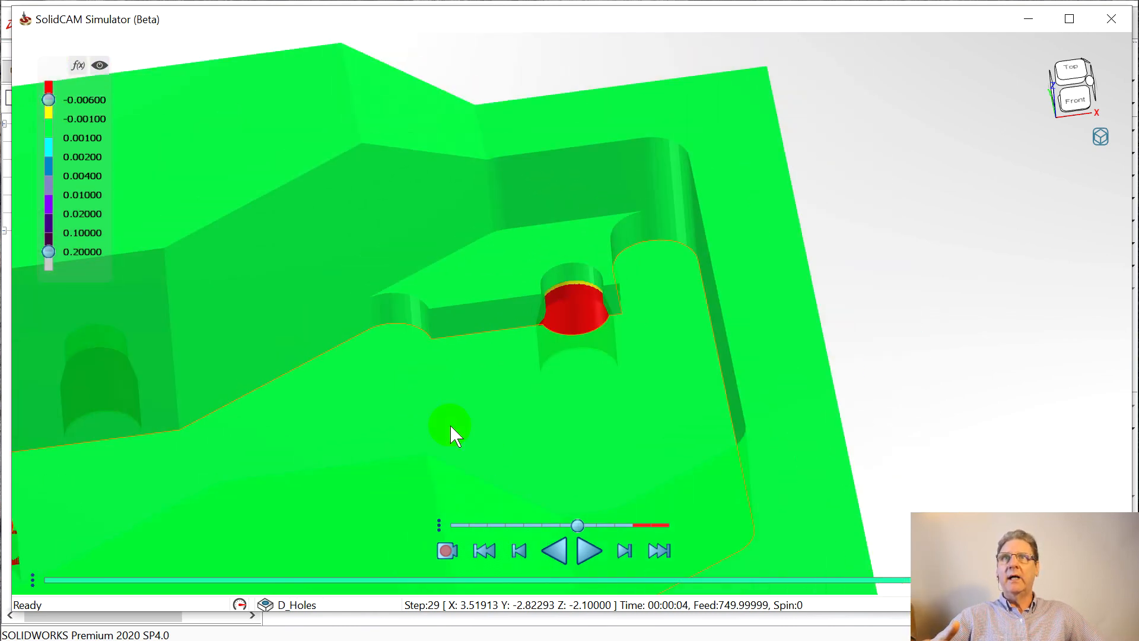
pyautogui.moveTo(557, 376); pyautogui.dragTo(532, 517, button='middle')
pyautogui.scroll(1, 528, 514)
pyautogui.scroll(8, 344, 172)
pyautogui.moveTo(643, 280)
pyautogui.mouseDown(button='middle')
pyautogui.moveTo(610, 301)
pyautogui.moveTo(627, 295)
pyautogui.mouseUp(button='middle')
pyautogui.scroll(-5, 860, 377)
pyautogui.scroll(-4, 880, 406)
pyautogui.moveTo(936, 415); pyautogui.dragTo(779, 337, button='middle')
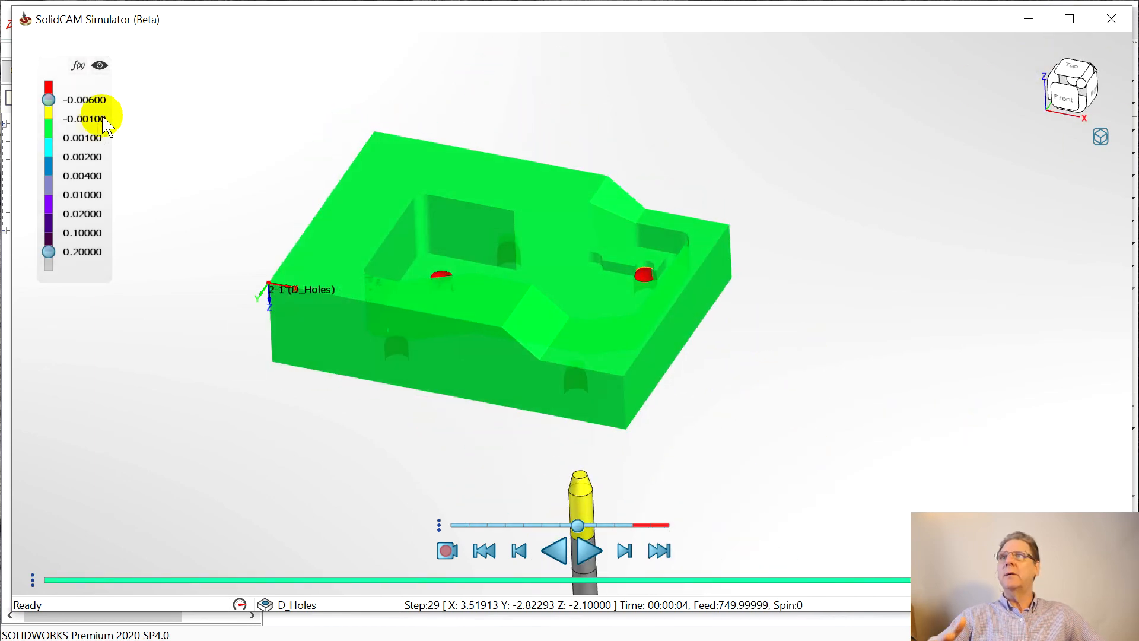
# Turn off the deviation colors, close the simulation, and save all open documents.
pyautogui.click(107, 69)
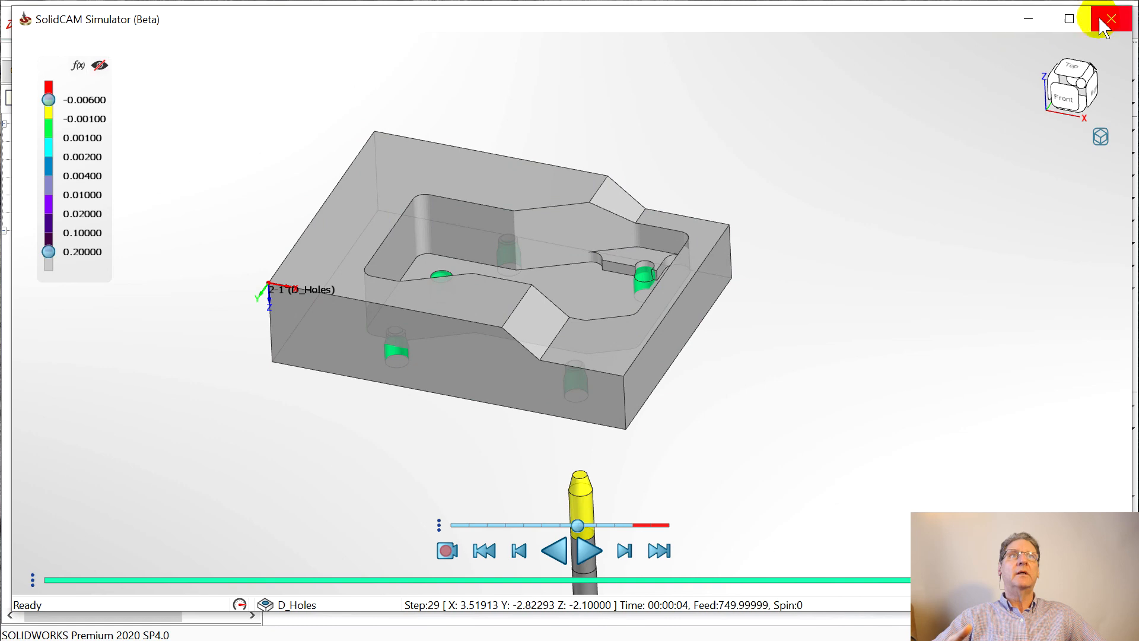
pyautogui.click(1109, 19)
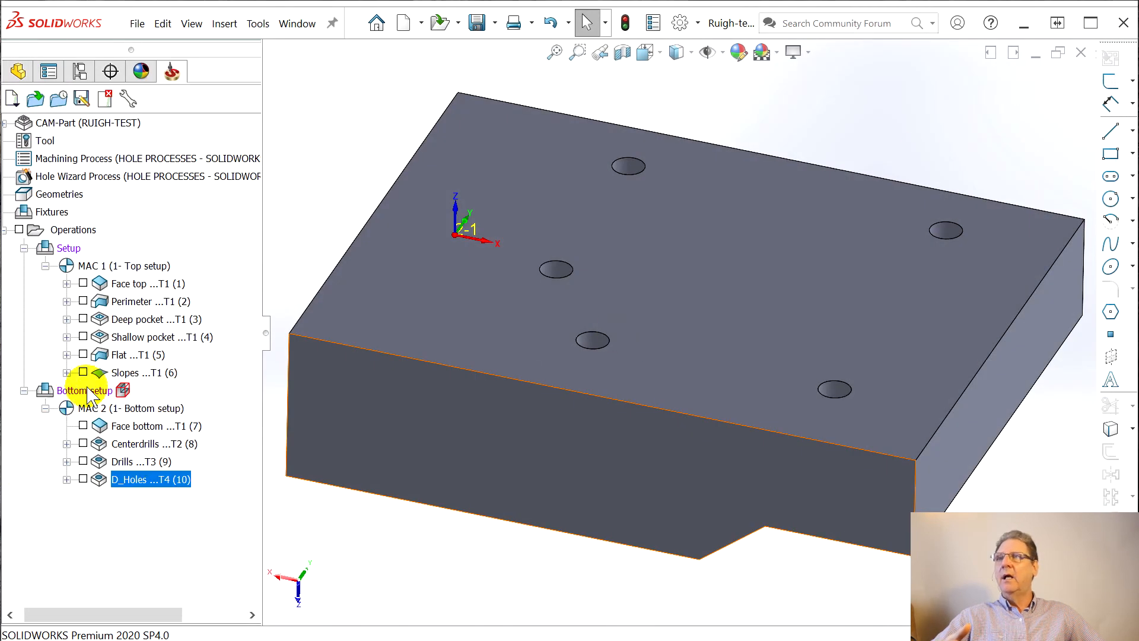
pyautogui.click(138, 24)
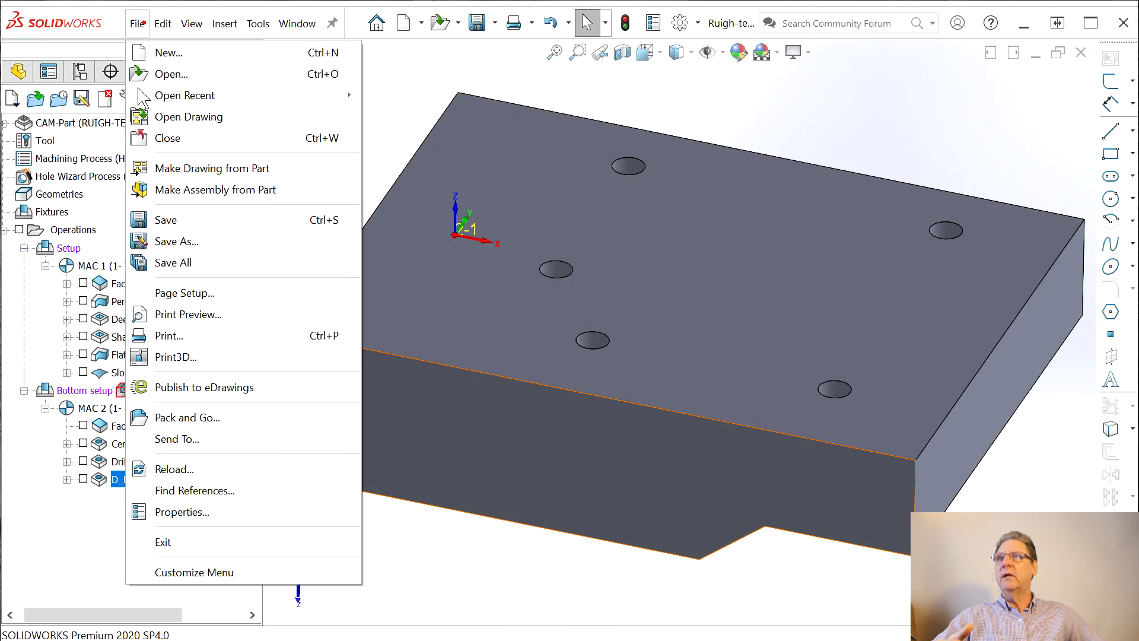
pyautogui.click(178, 263)
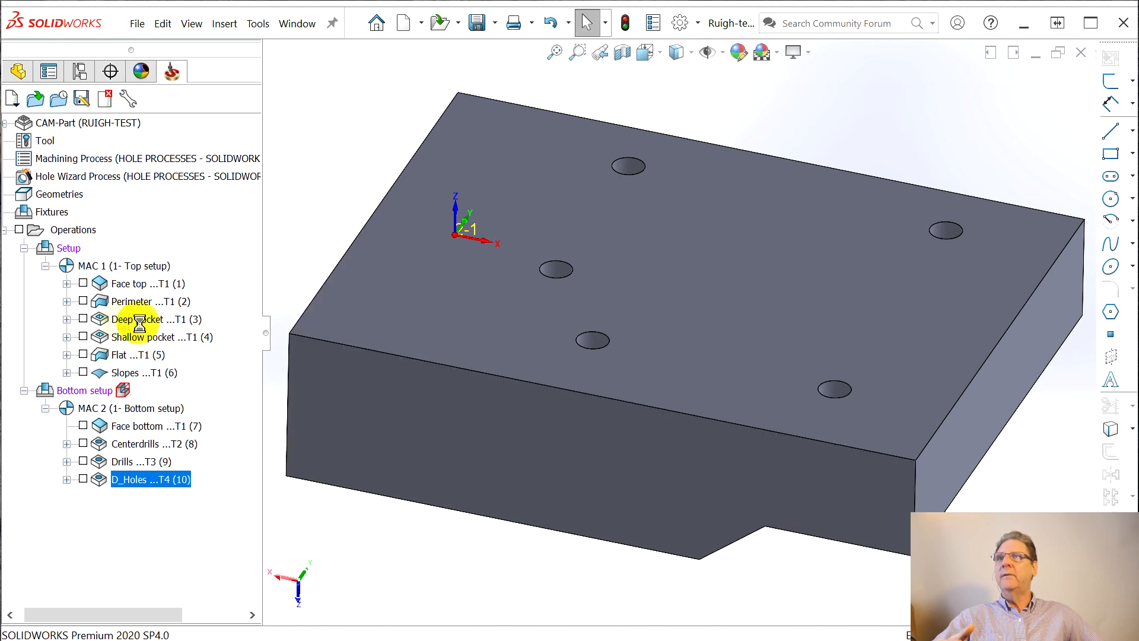
pyautogui.rightClick(64, 235)
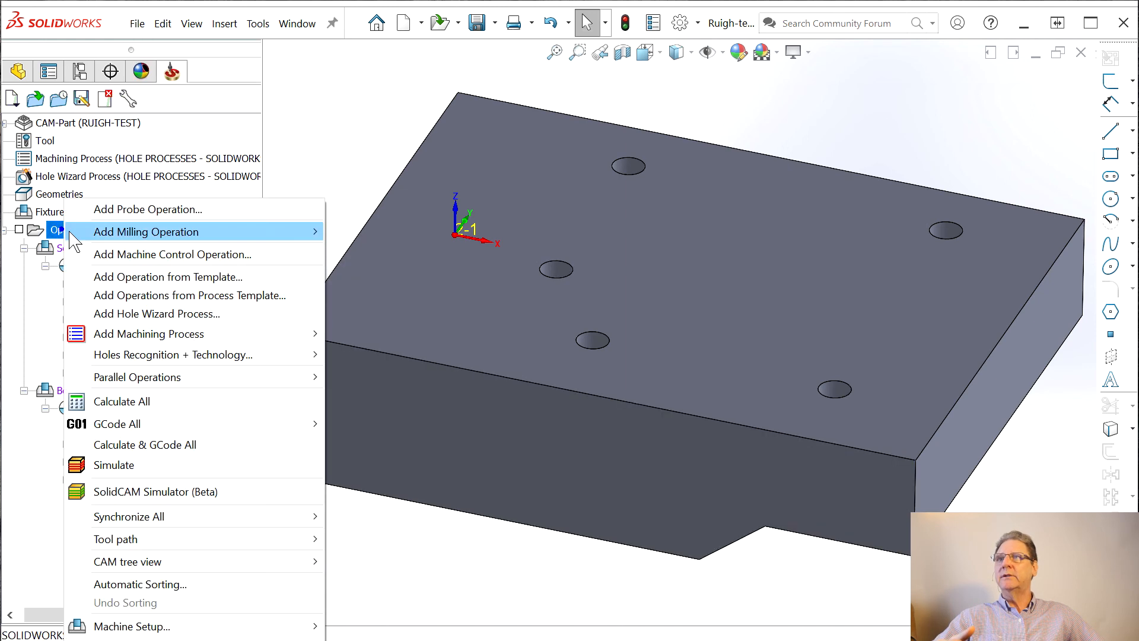
pyautogui.click(140, 463)
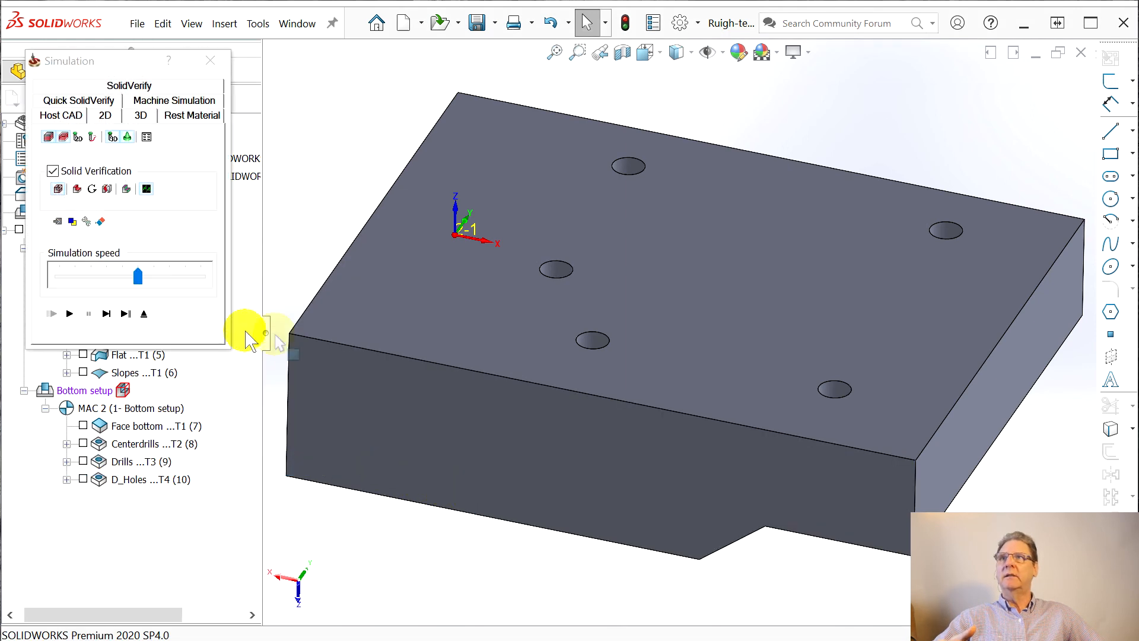
pyautogui.click(212, 61)
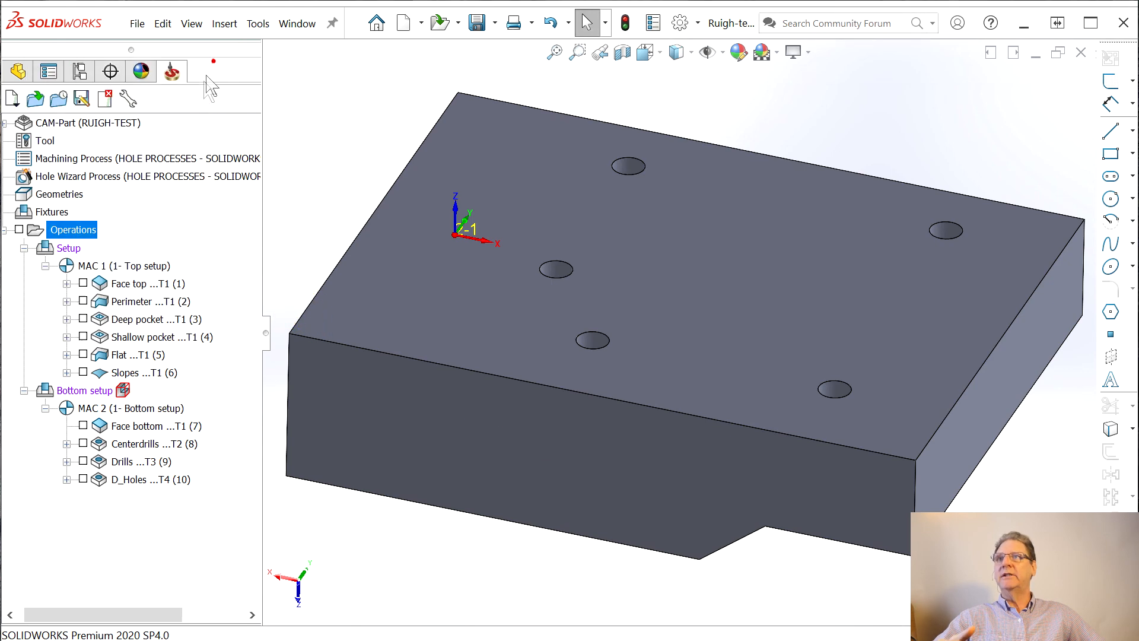
# Simulate all operations of both setups in SolidCAM Simulator (Beta), turning the part to its bottom side for the Face bottom operation.
pyautogui.rightClick(74, 237)
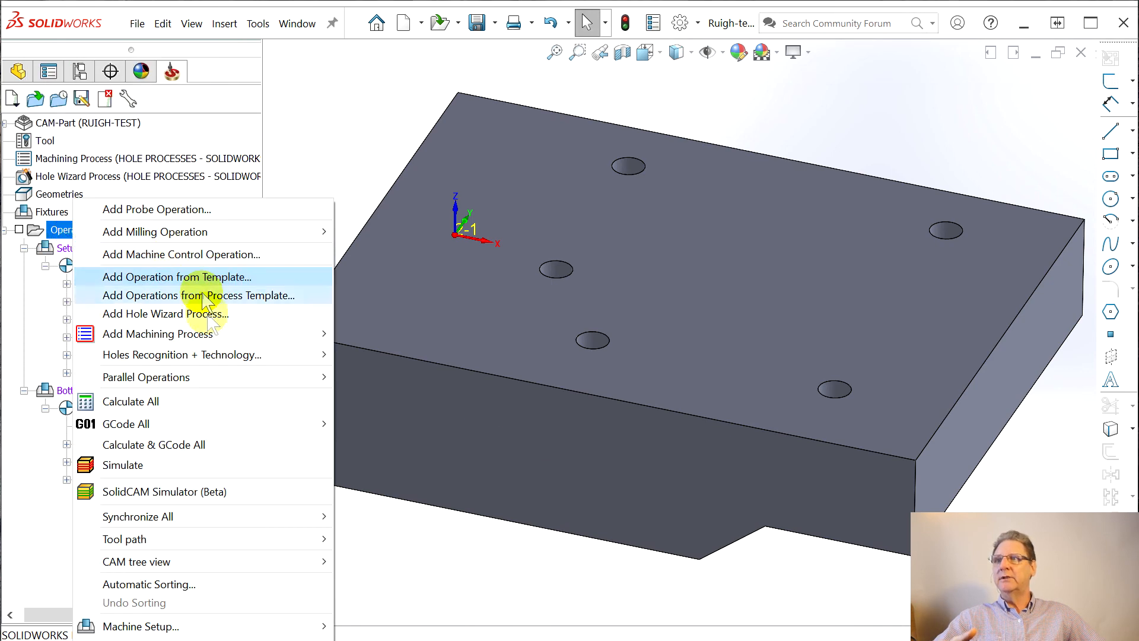
pyautogui.click(176, 502)
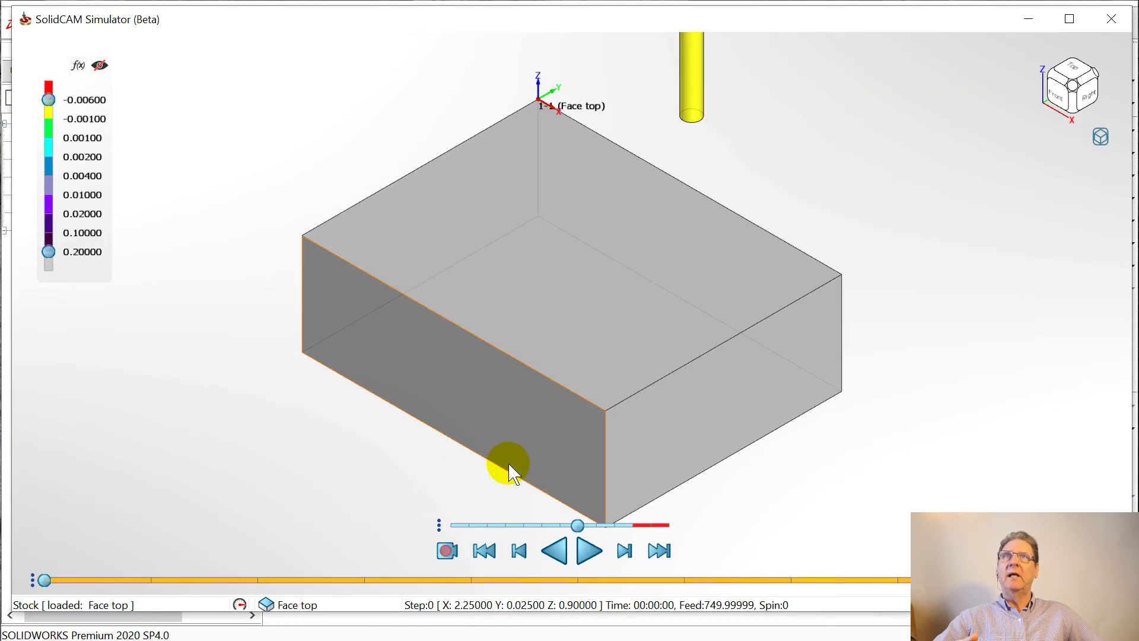
pyautogui.click(589, 557)
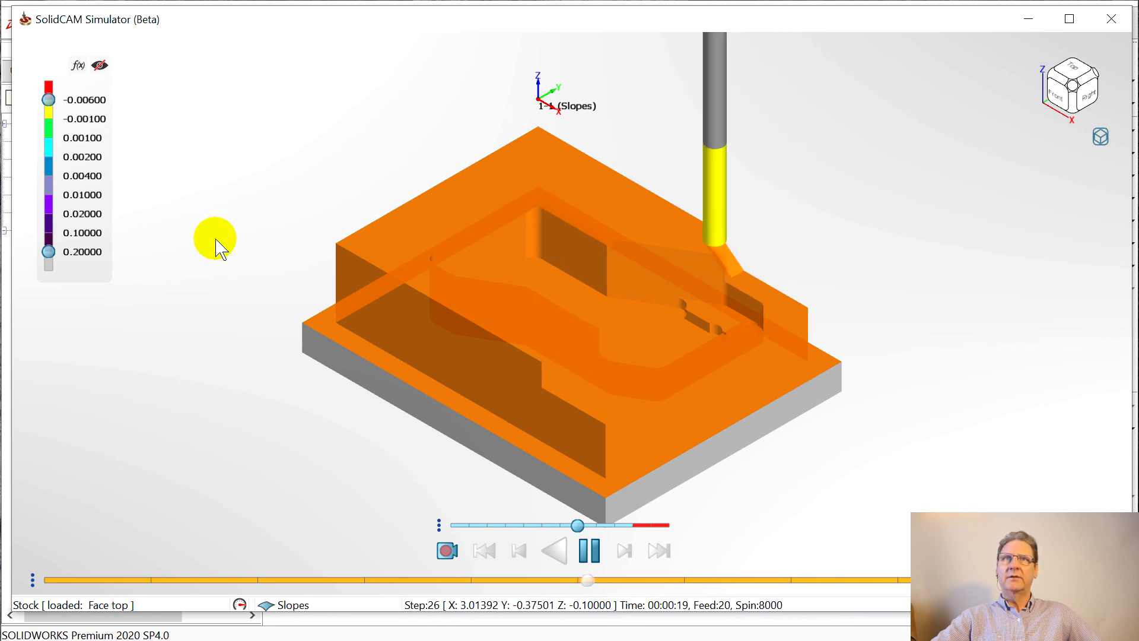
pyautogui.click(99, 65)
pyautogui.click(99, 64)
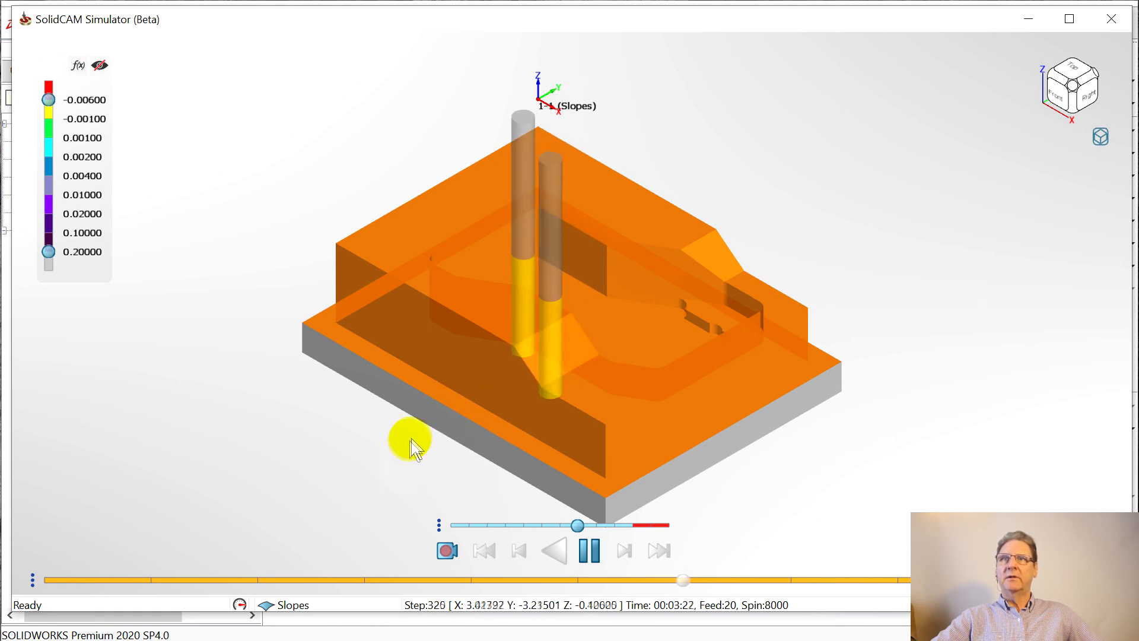
pyautogui.moveTo(404, 447); pyautogui.dragTo(438, 273, button='middle')
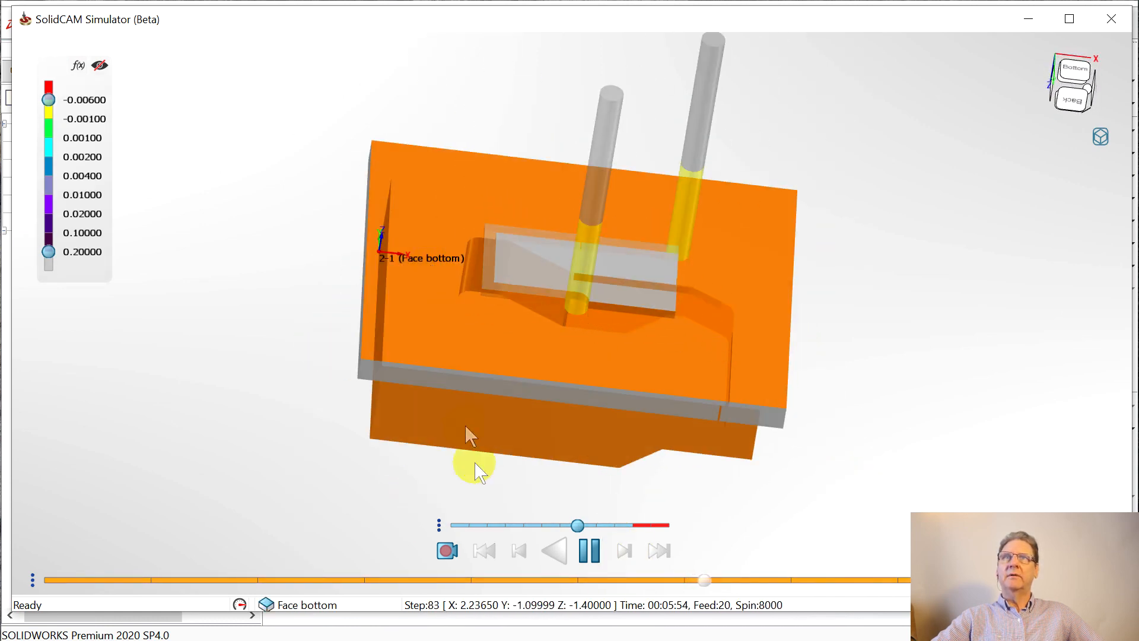